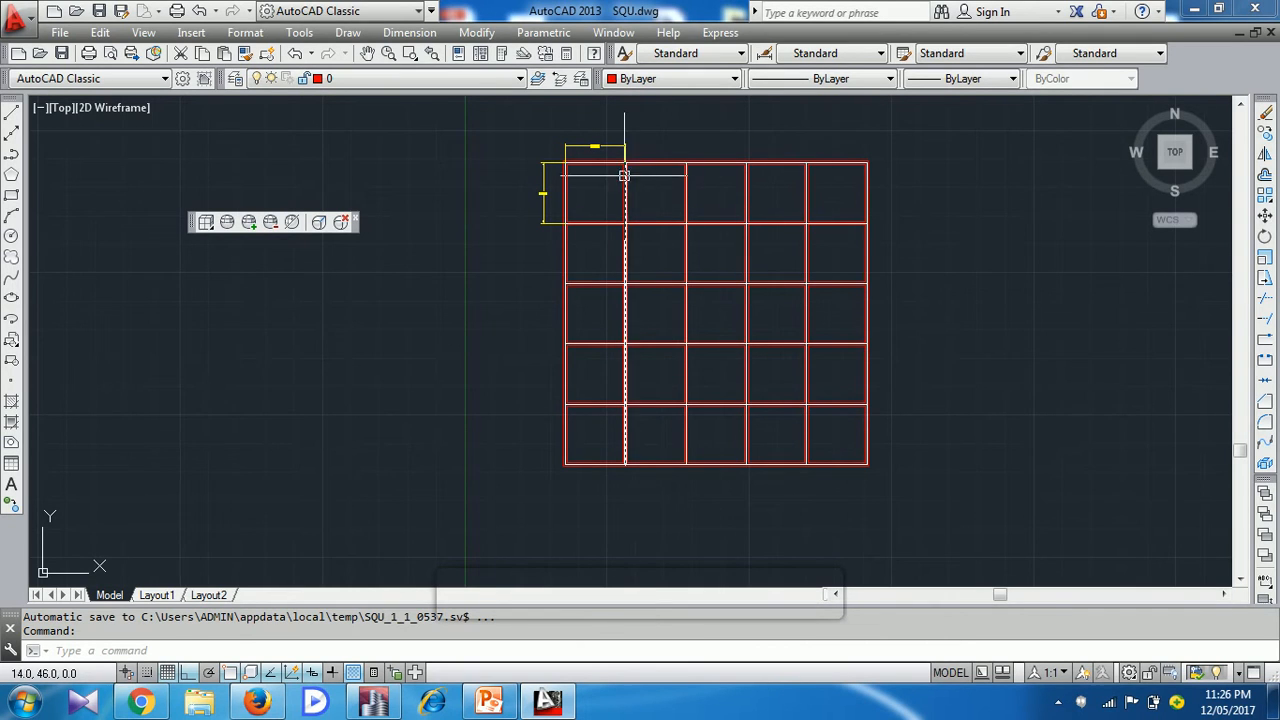
Examine the bay dimensions at the upper-left corner of the grid plan
click(597, 446)
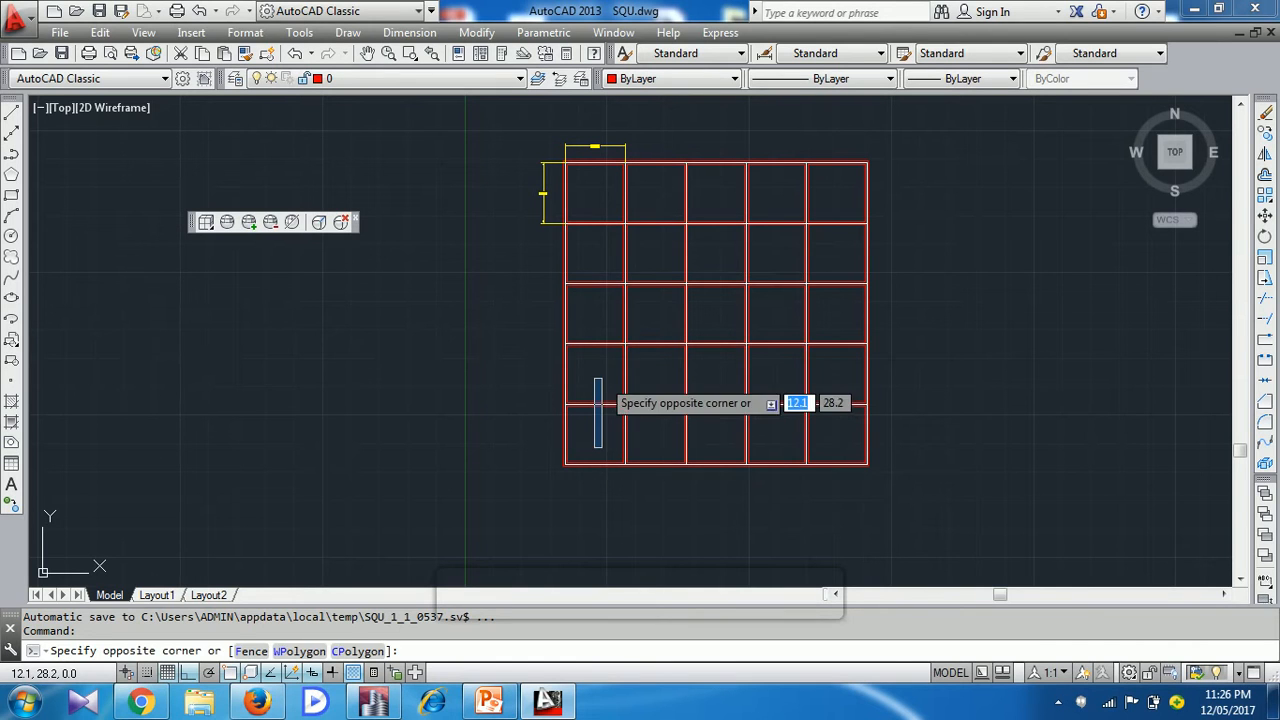
click(602, 430)
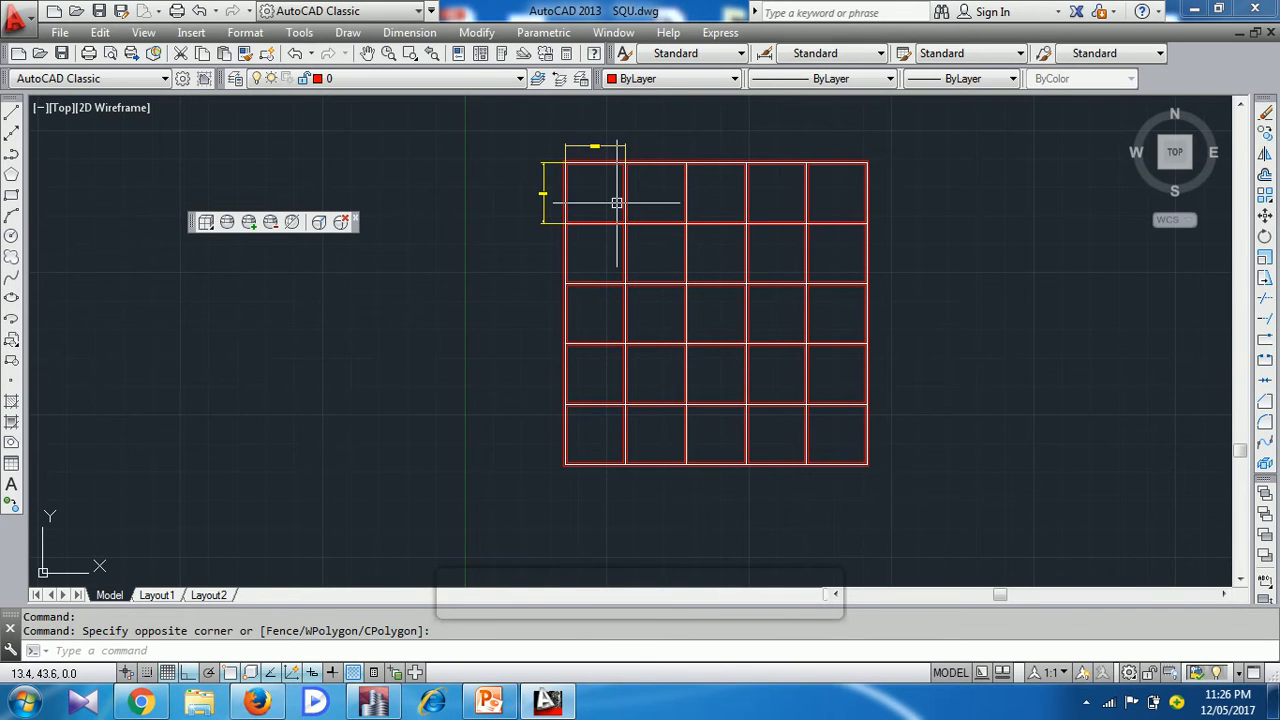
scroll(617, 200, up, 2)
scroll(612, 194, up, 2)
middle_drag(612, 194, 591, 334)
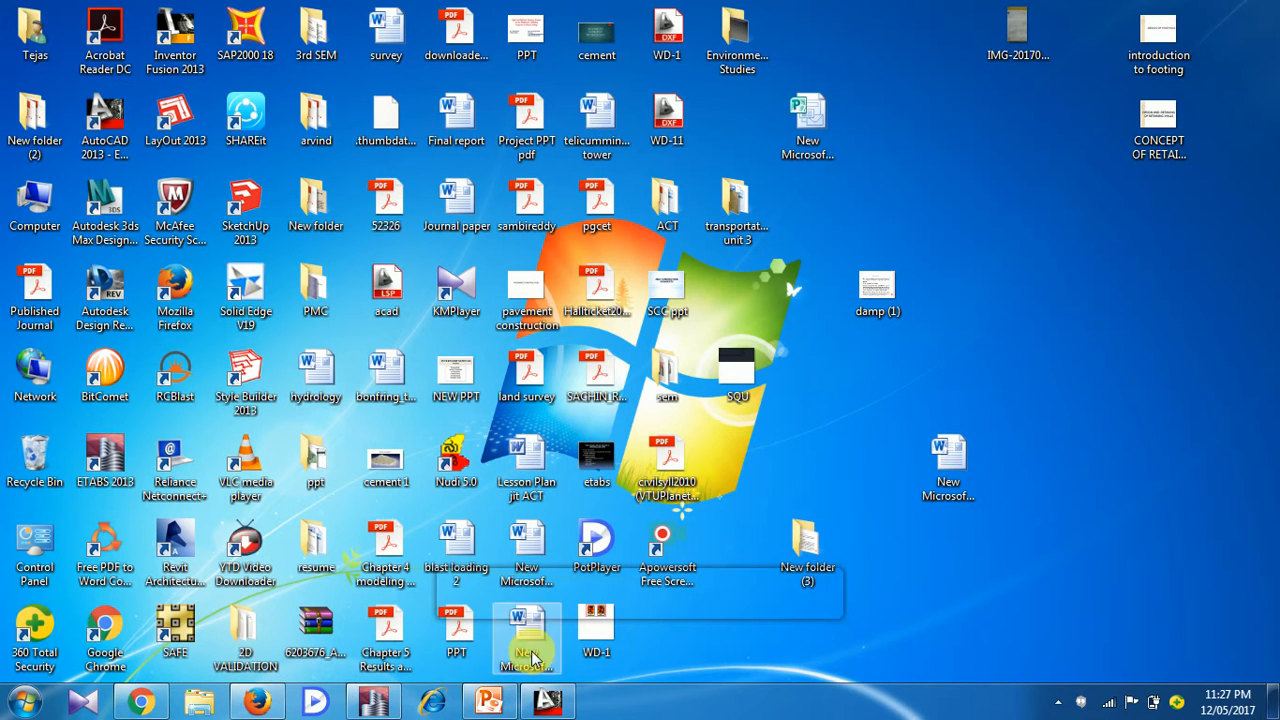
Switch to ETABS 2013 and start a new model
click(376, 702)
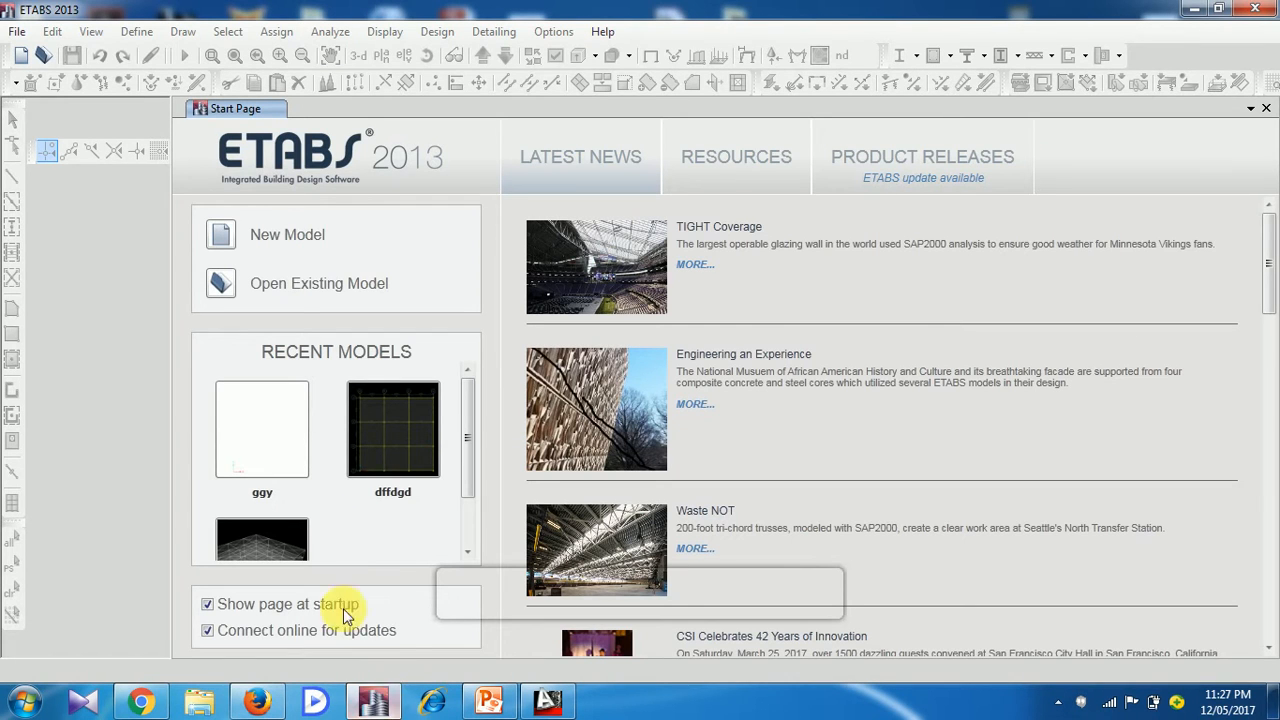
click(20, 33)
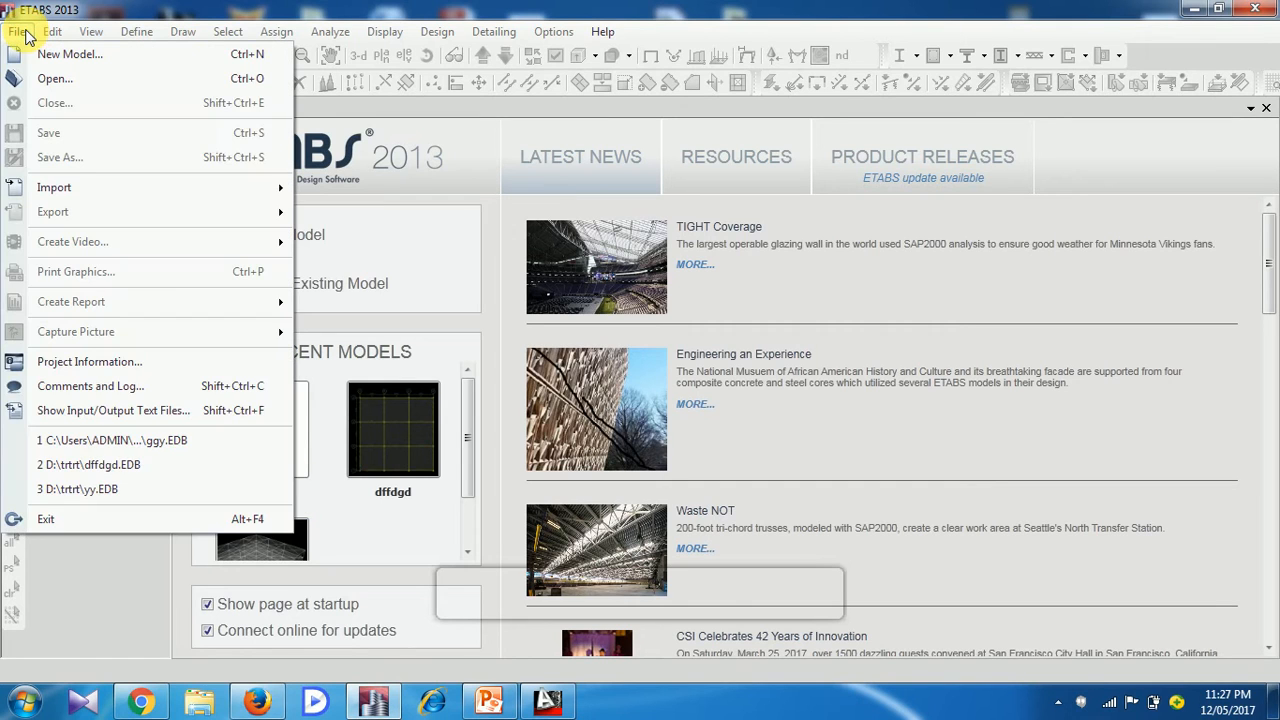
click(22, 30)
click(14, 29)
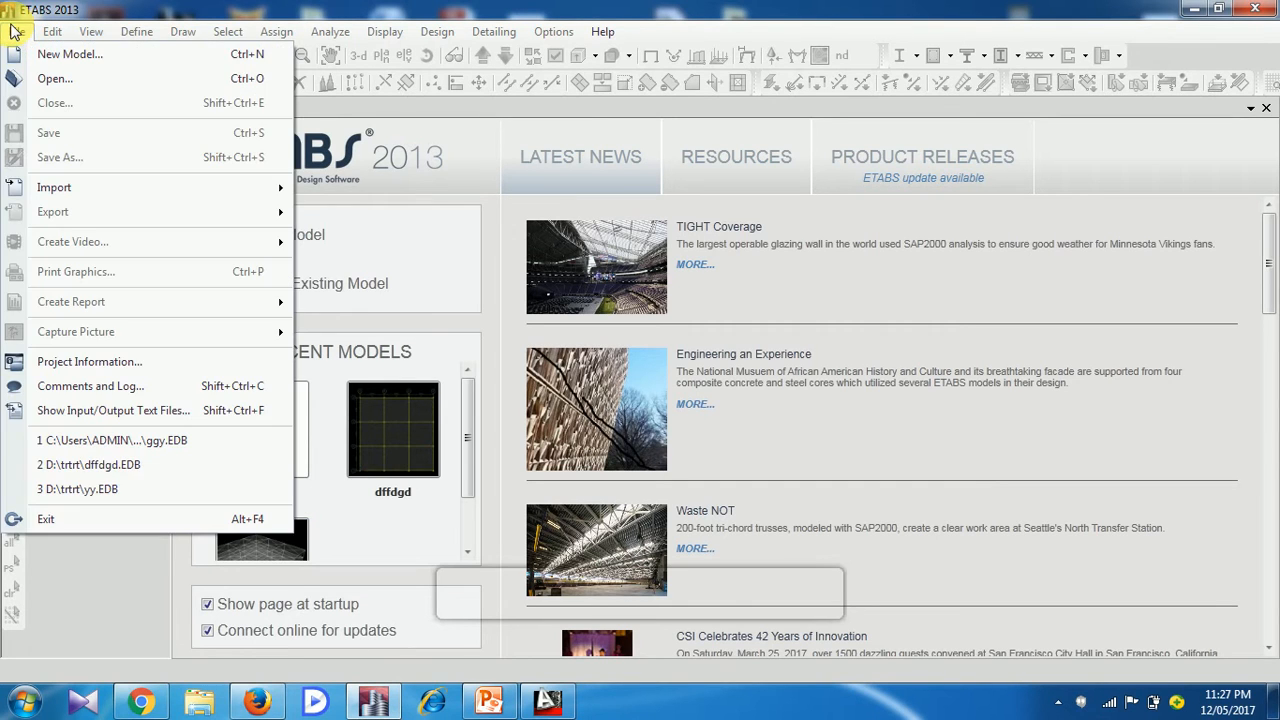
click(68, 55)
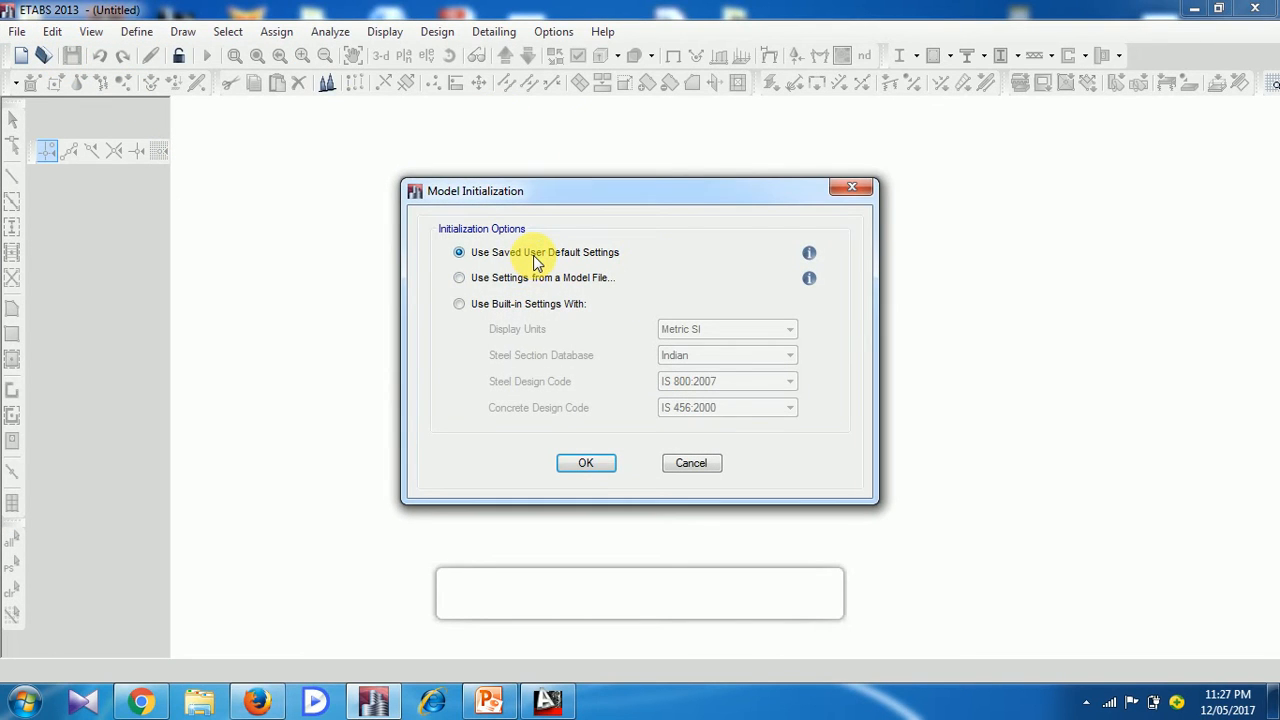
Initialize the model with built-in settings: Metric MKS units, steel design code IS 800:2007 and concrete design code IS 456:2000
click(537, 313)
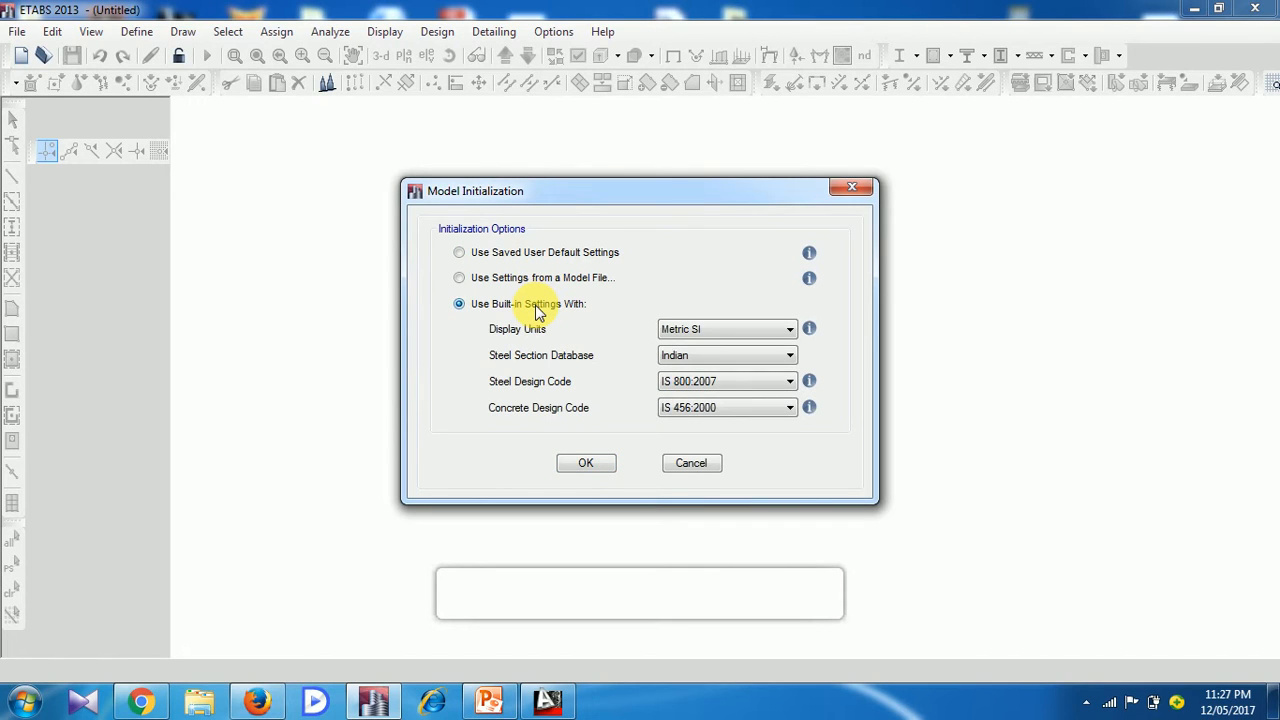
click(698, 329)
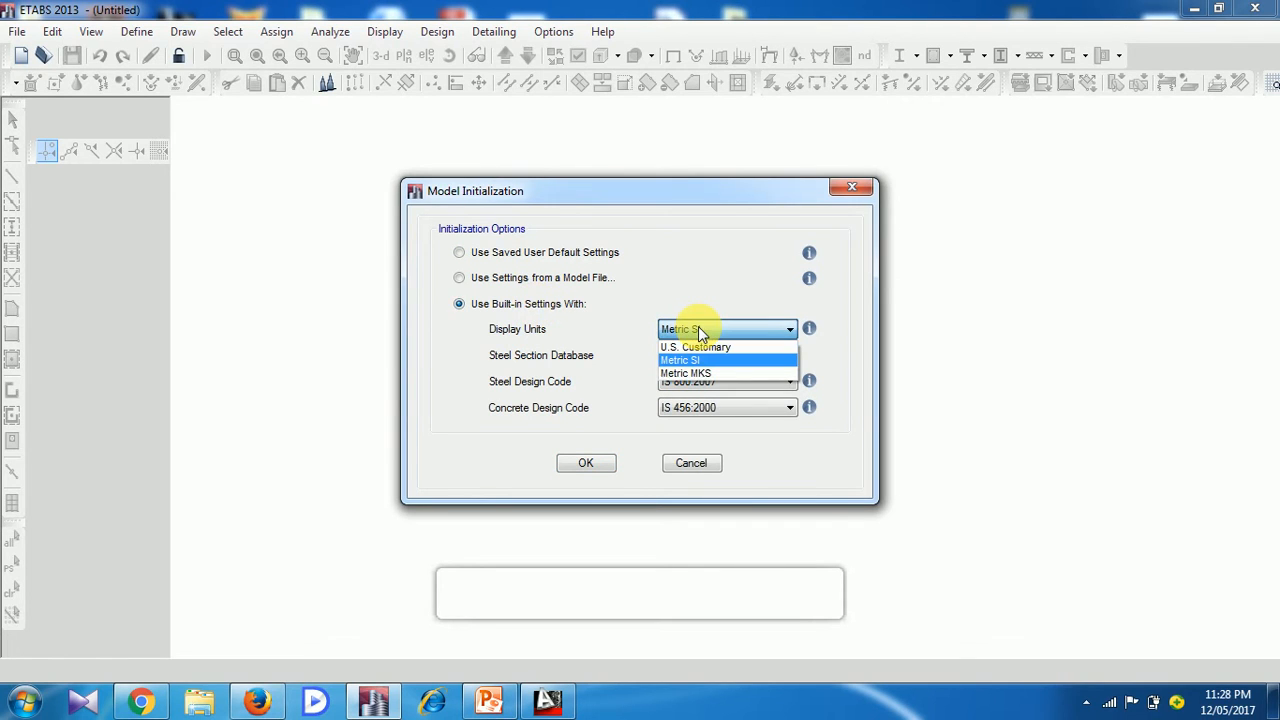
click(703, 375)
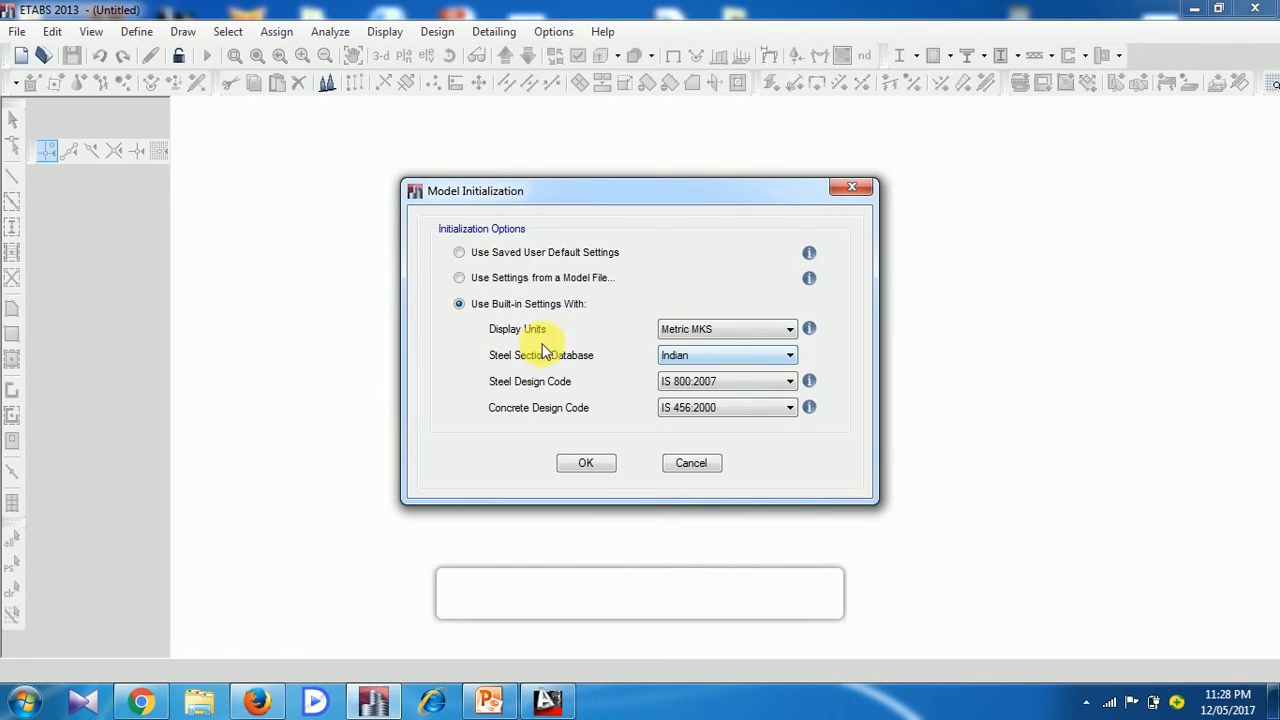
click(740, 381)
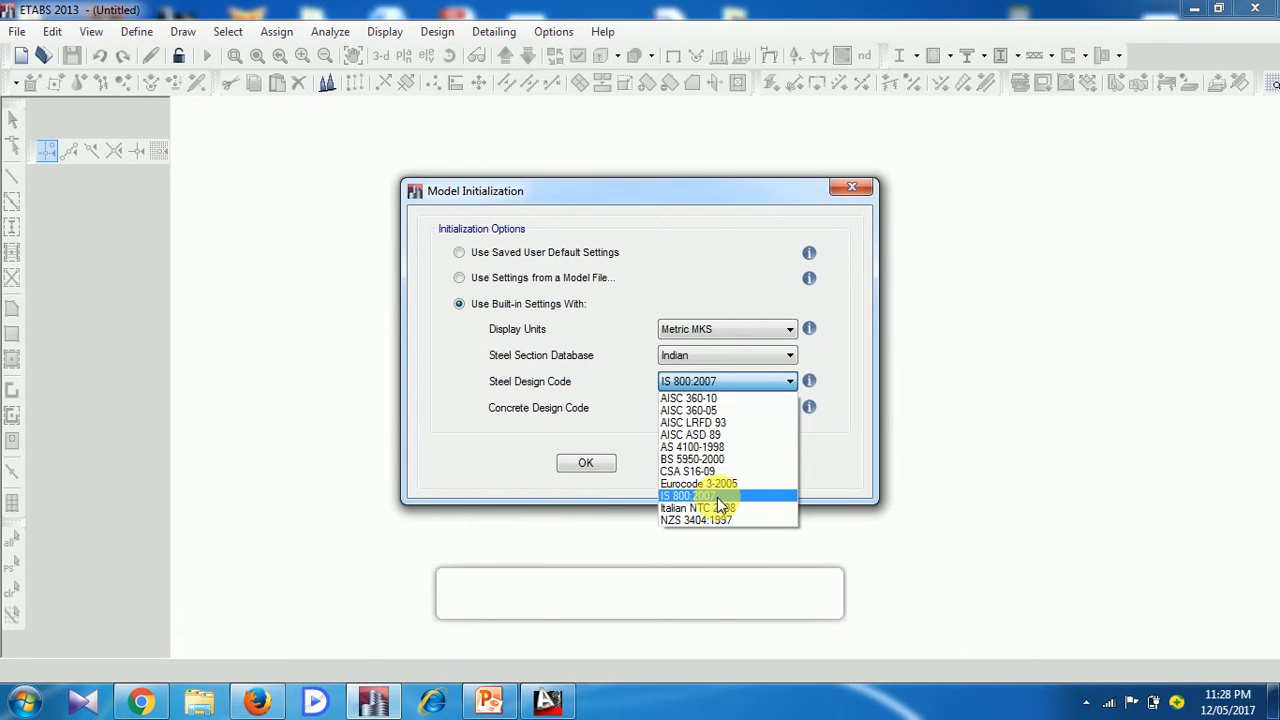
click(718, 496)
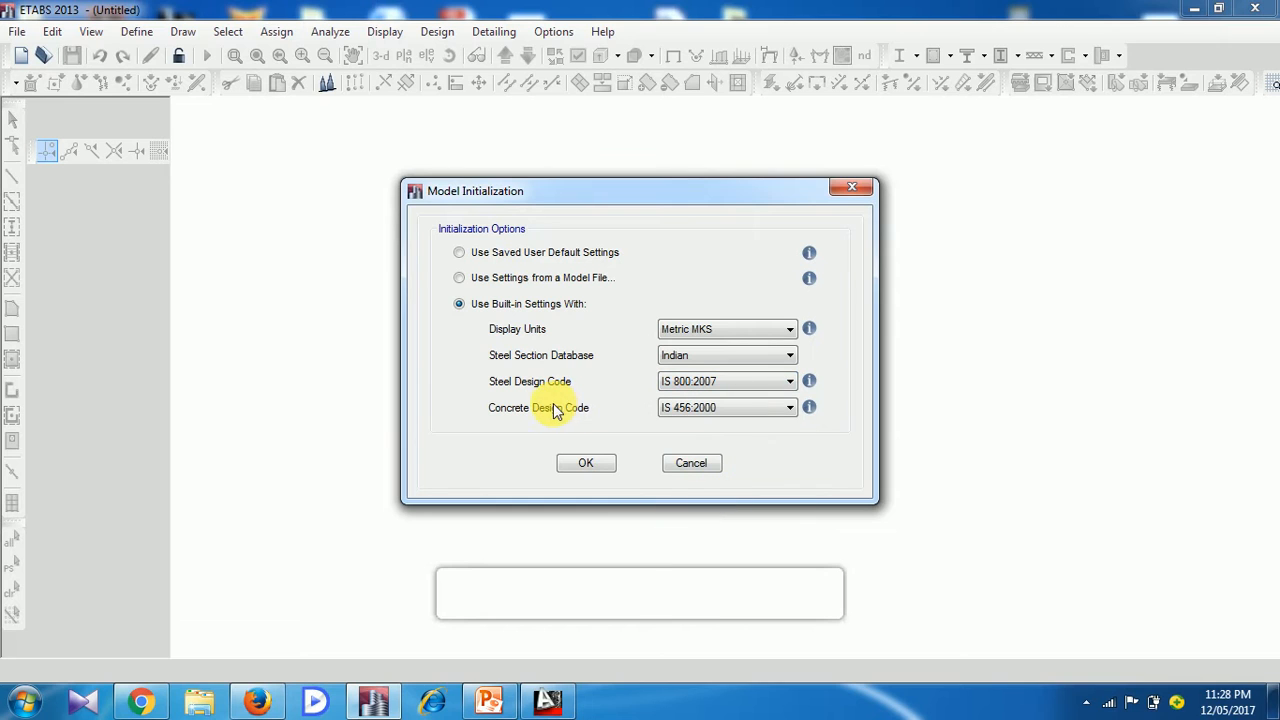
click(709, 412)
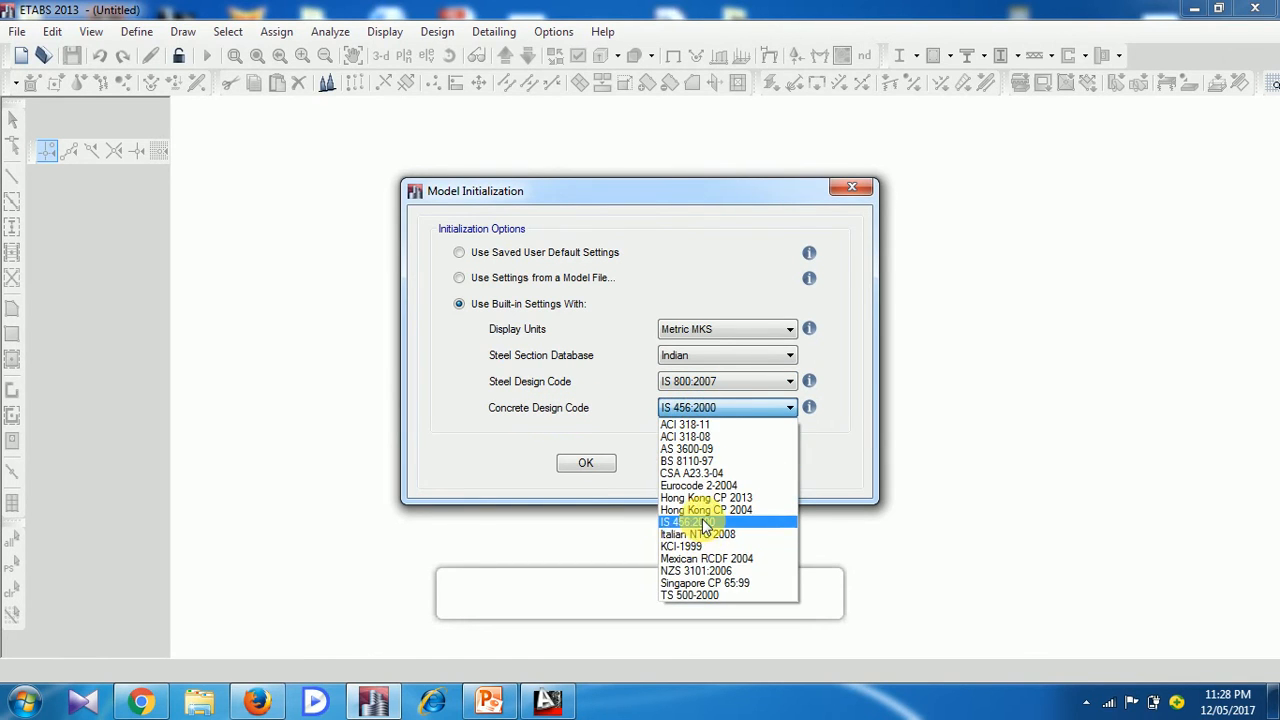
click(705, 524)
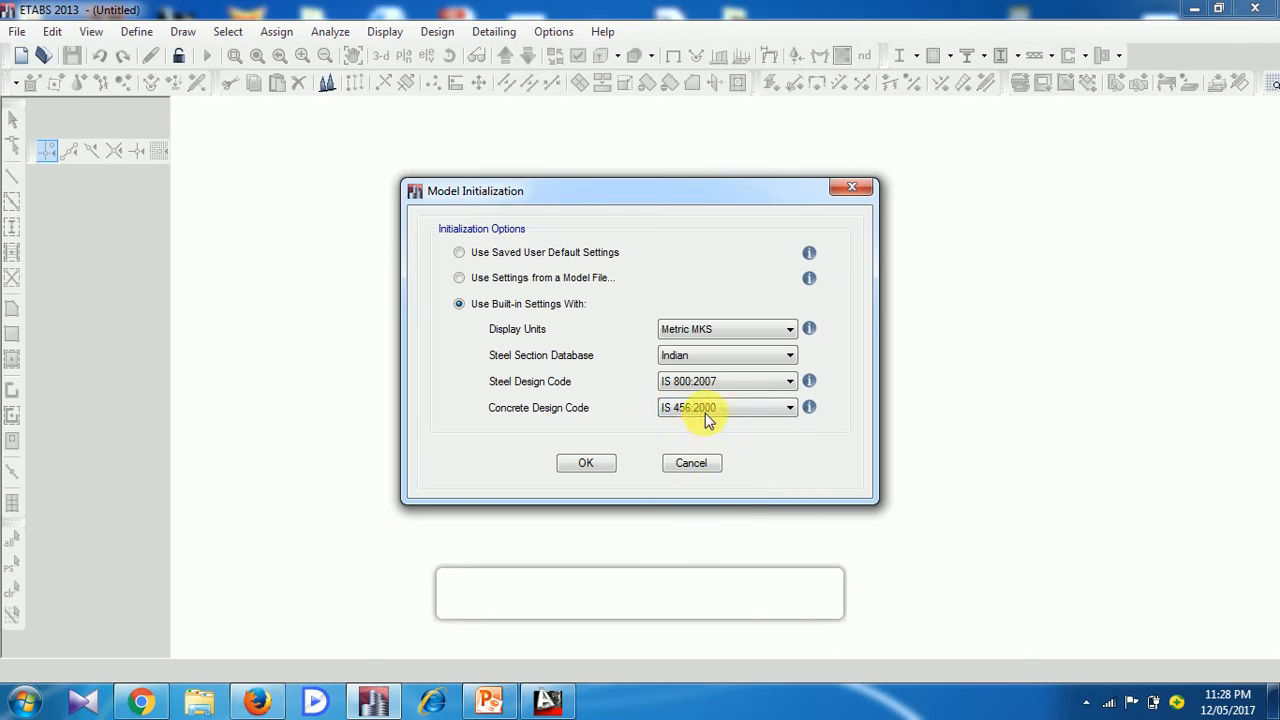
click(588, 465)
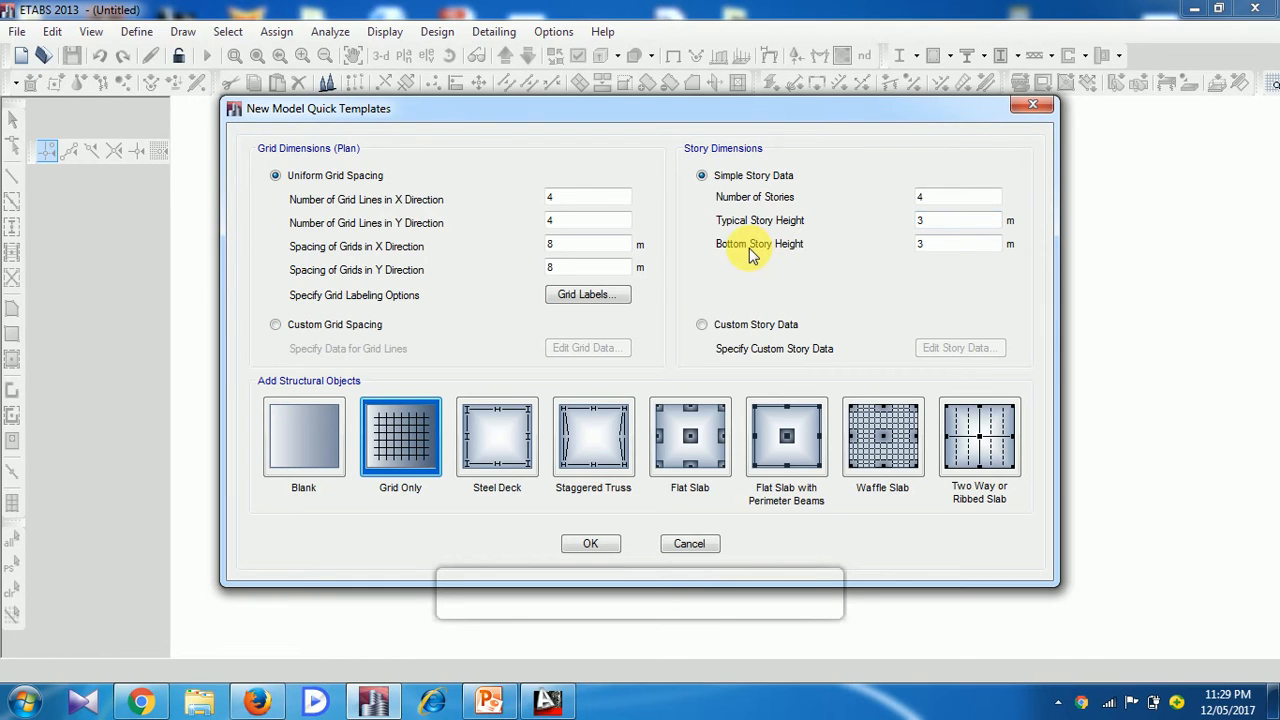
Set the bottom story height to 3.2 m and, using the AutoCAD plan as reference, the number of X-direction grid lines to 6
click(940, 249)
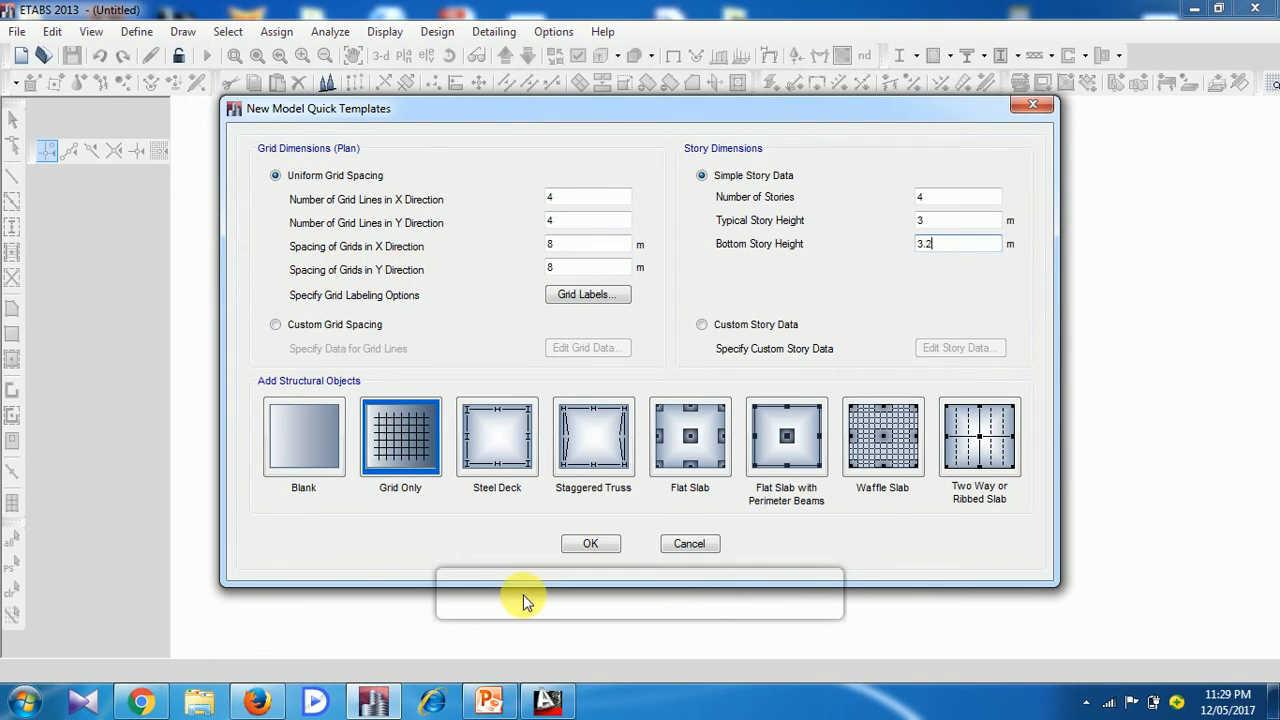
click(548, 700)
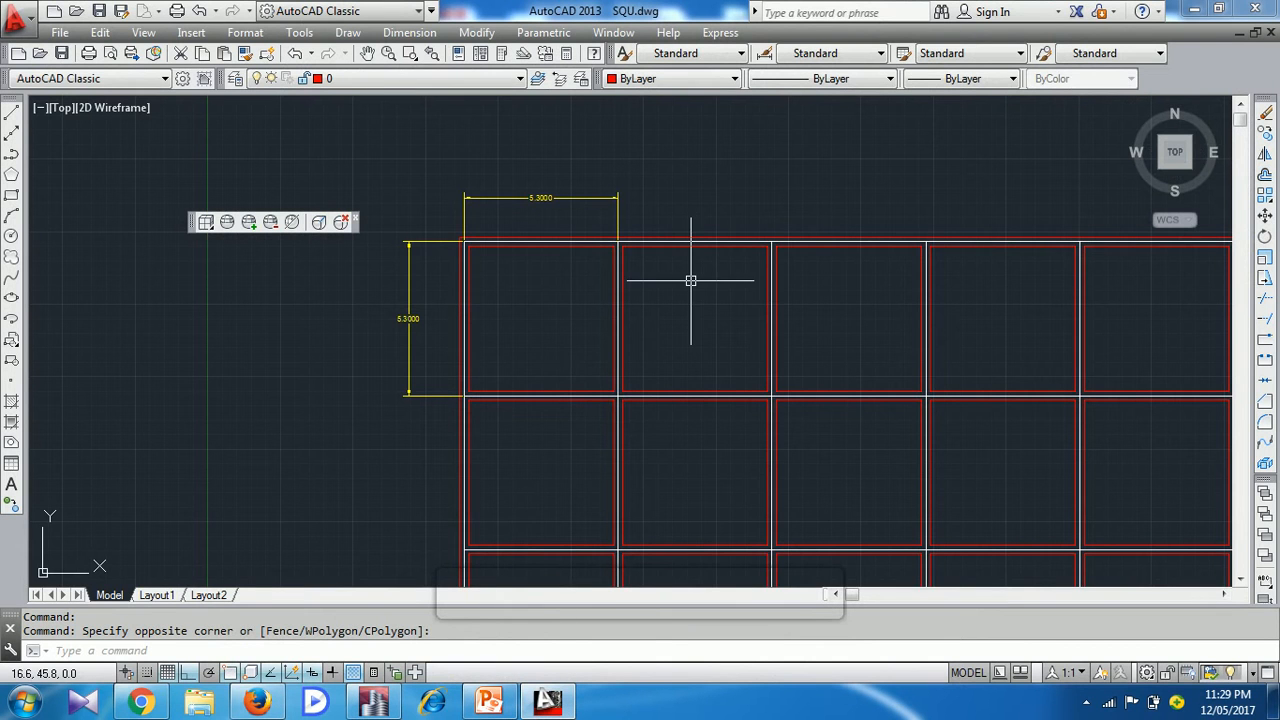
scroll(690, 280, down, 3)
mouse_move(700, 306)
middle_down()
mouse_move(643, 280)
mouse_move(623, 237)
middle_up()
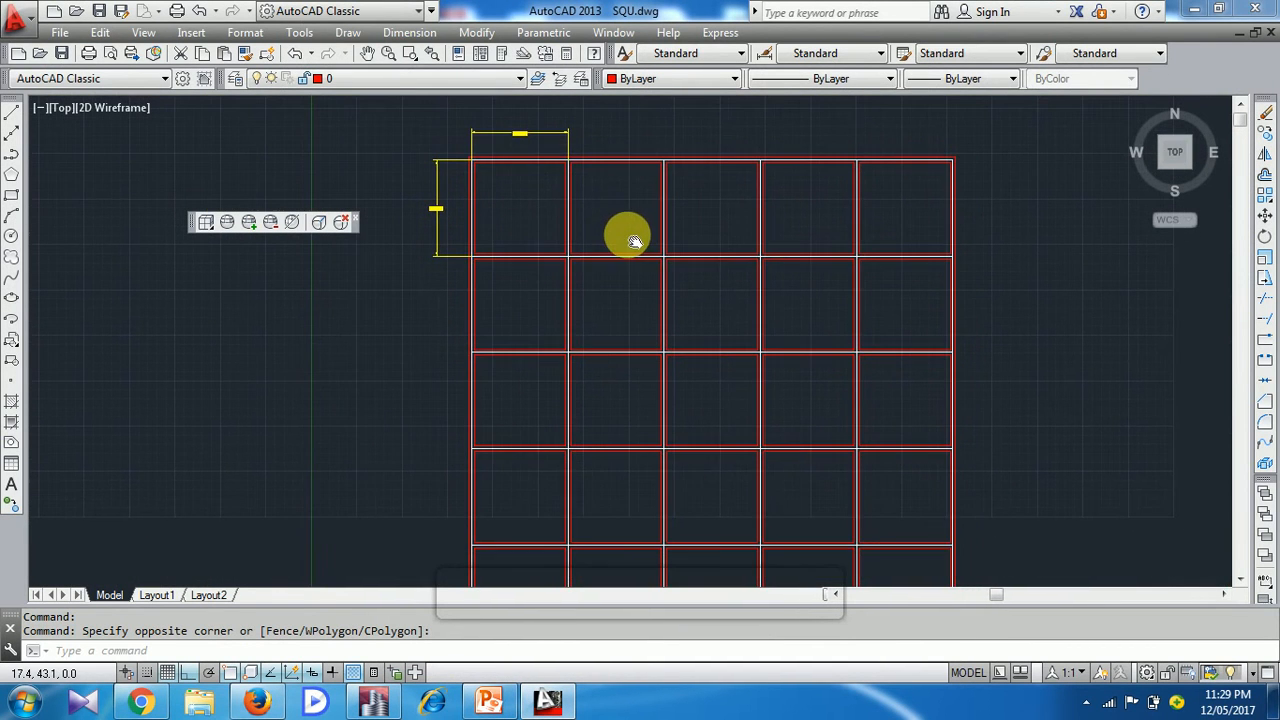
click(374, 700)
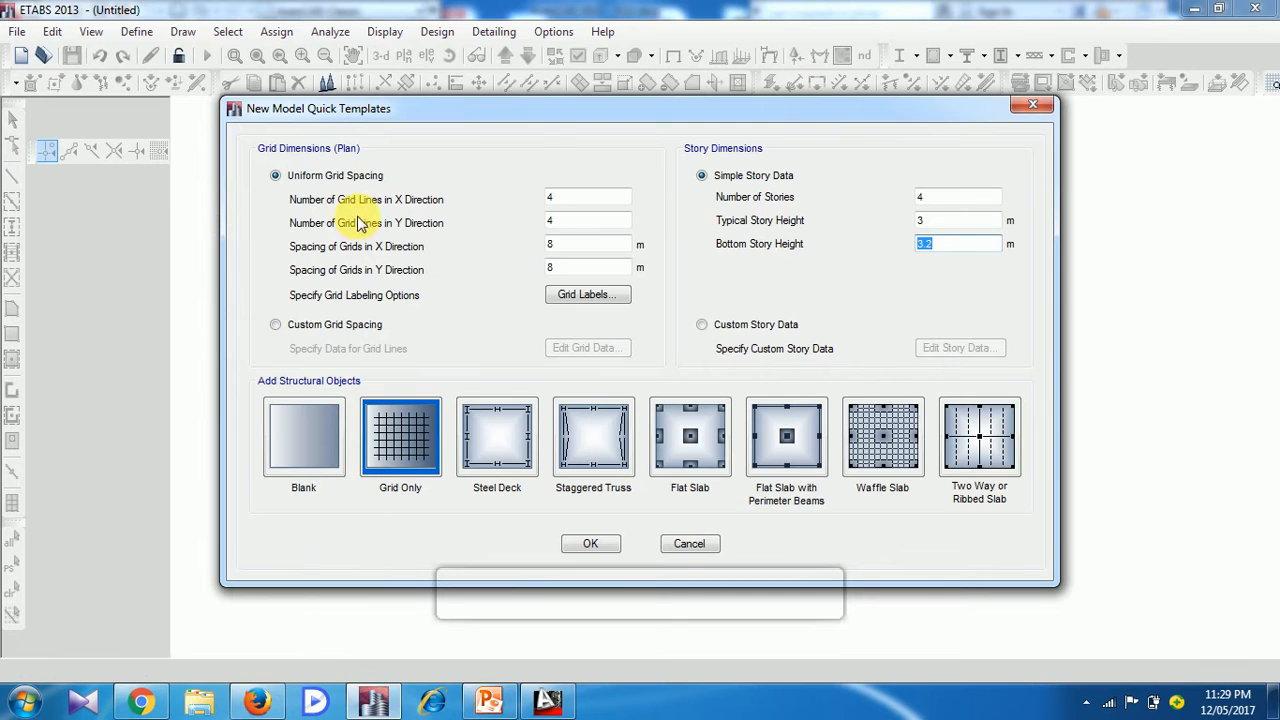
click(547, 700)
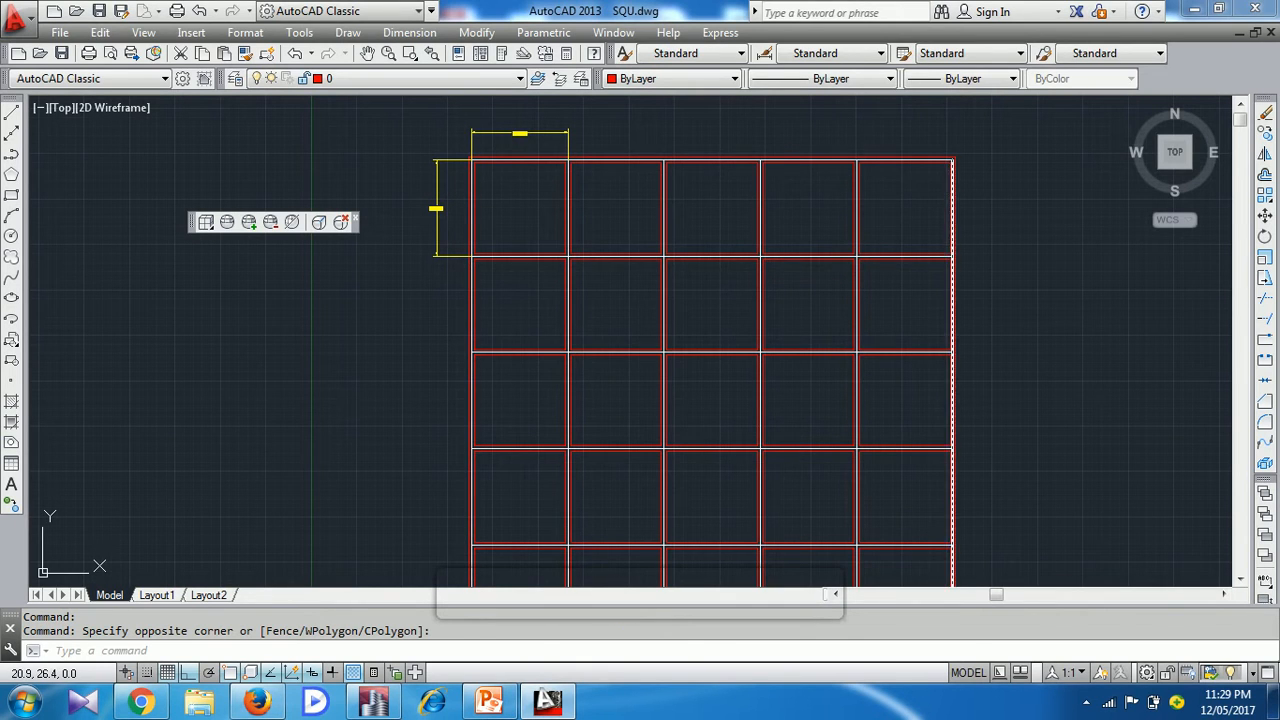
click(396, 700)
click(584, 200)
key(BackSpace)
text(6)
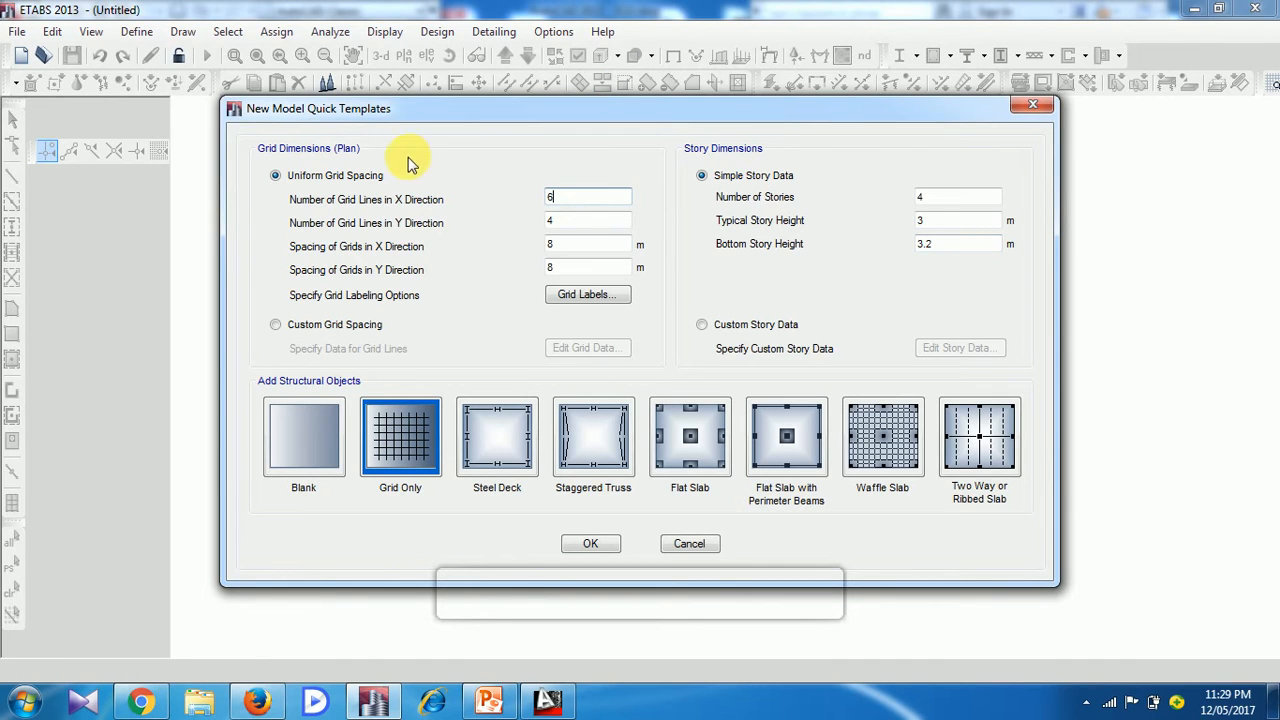
Check the grid plan in AutoCAD and set the number of Y-direction grid lines to 6 in the ETABS template
click(547, 700)
middle_drag(591, 274, 591, 194)
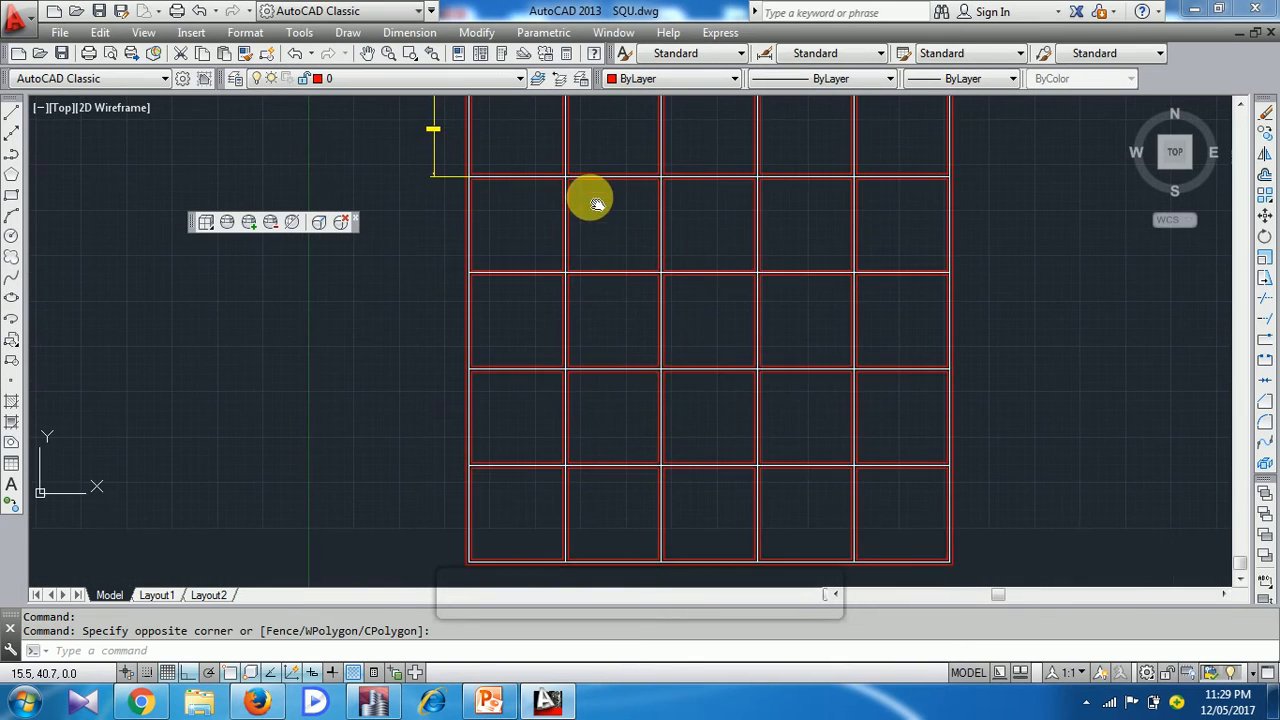
scroll(590, 194, down, 2)
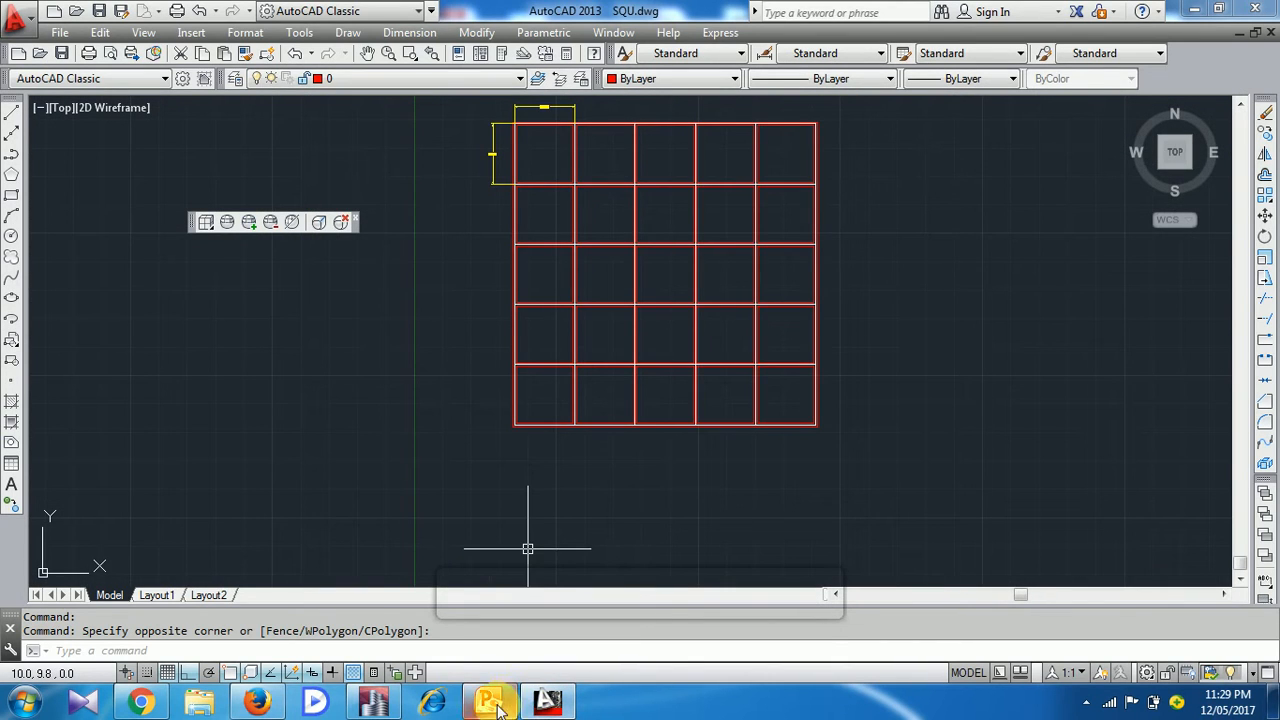
click(373, 700)
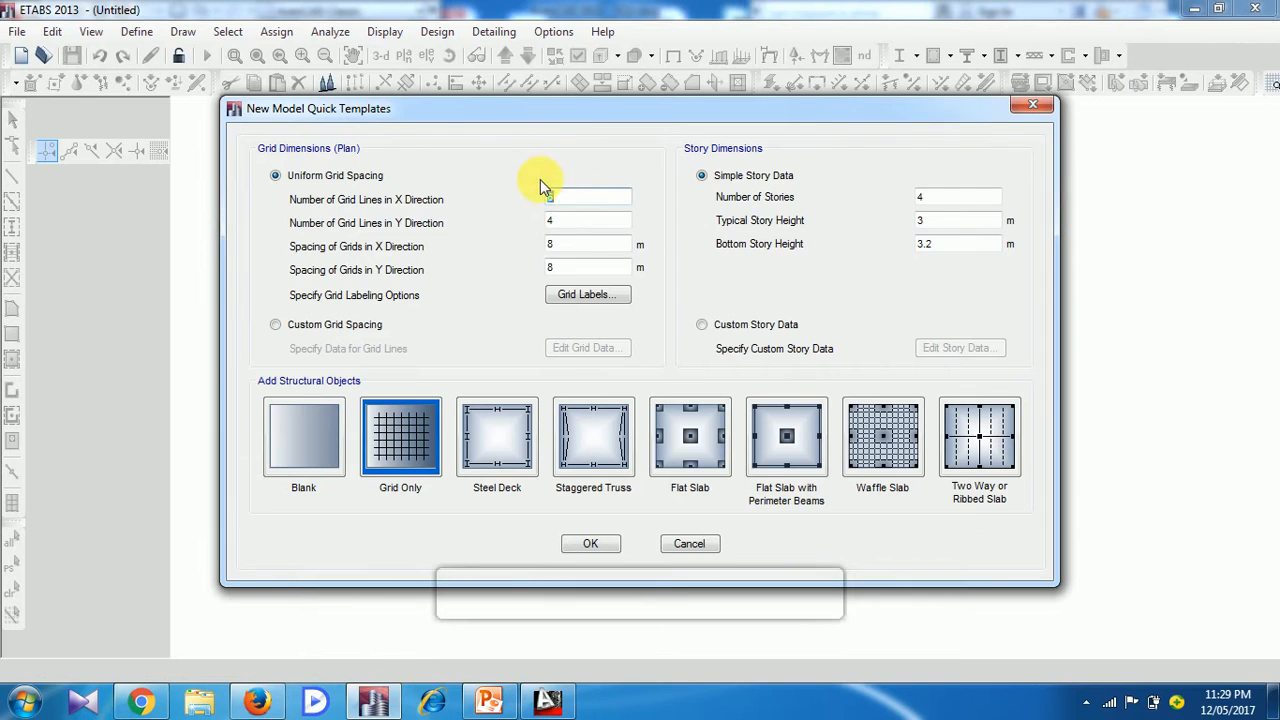
click(584, 224)
text(6)
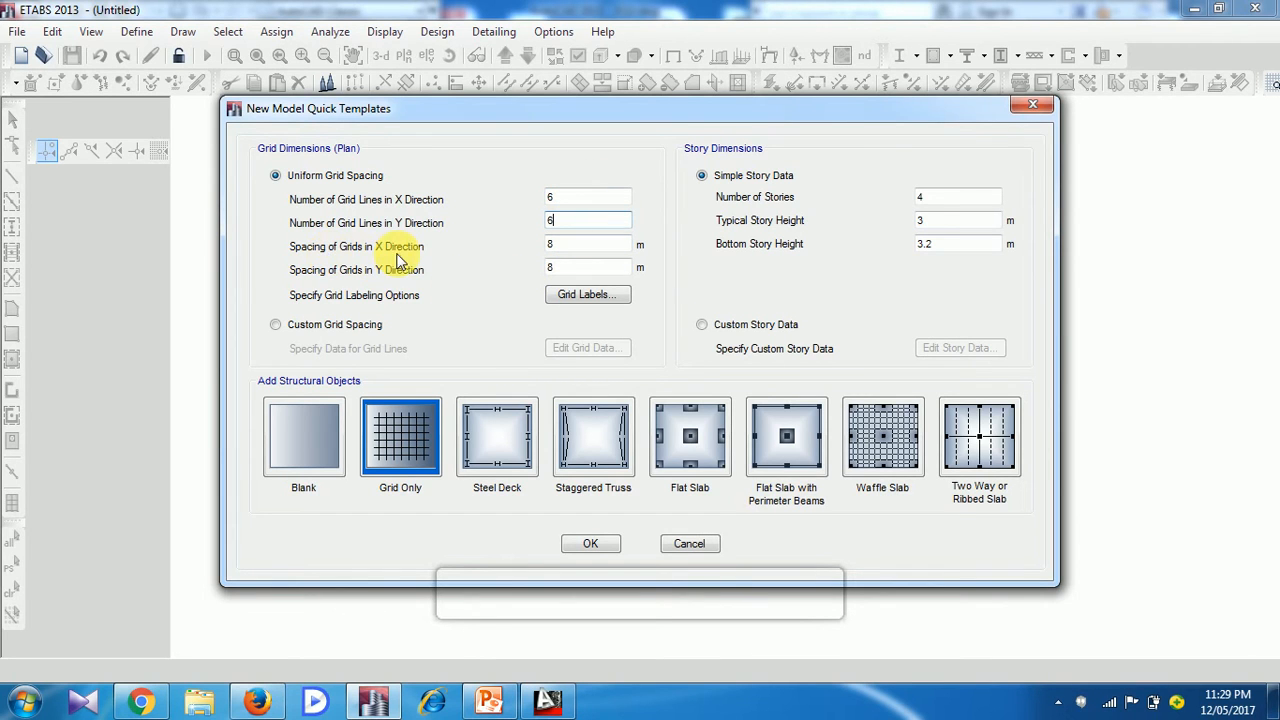
Recheck the AutoCAD plan, set the ETABS grid spacing to 5 m in both X and Y directions, and create the grid-only model
click(547, 700)
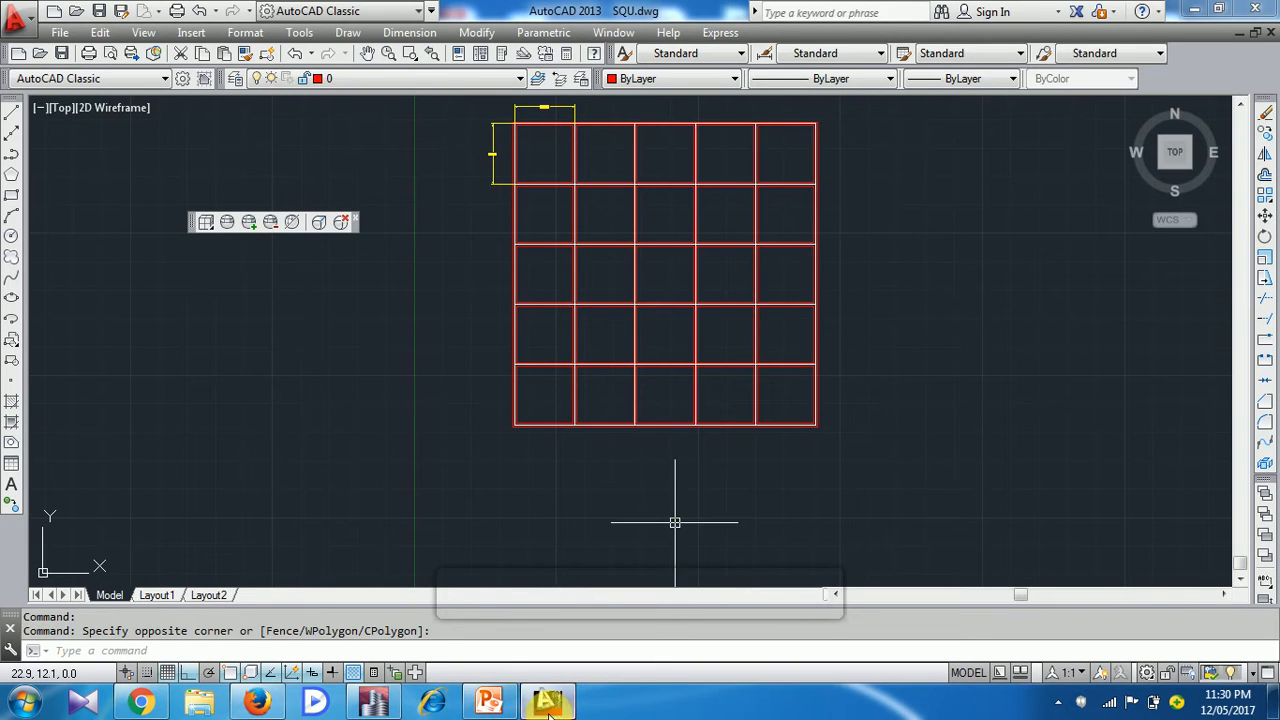
click(373, 700)
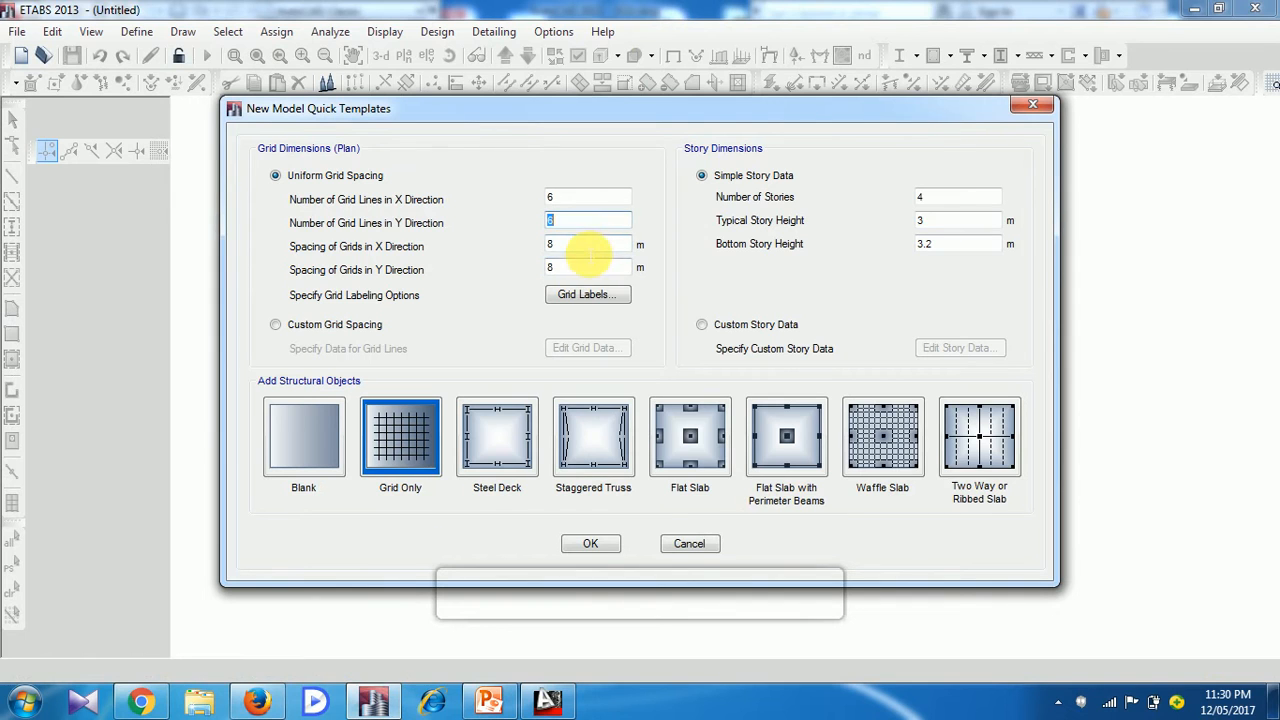
text(5)
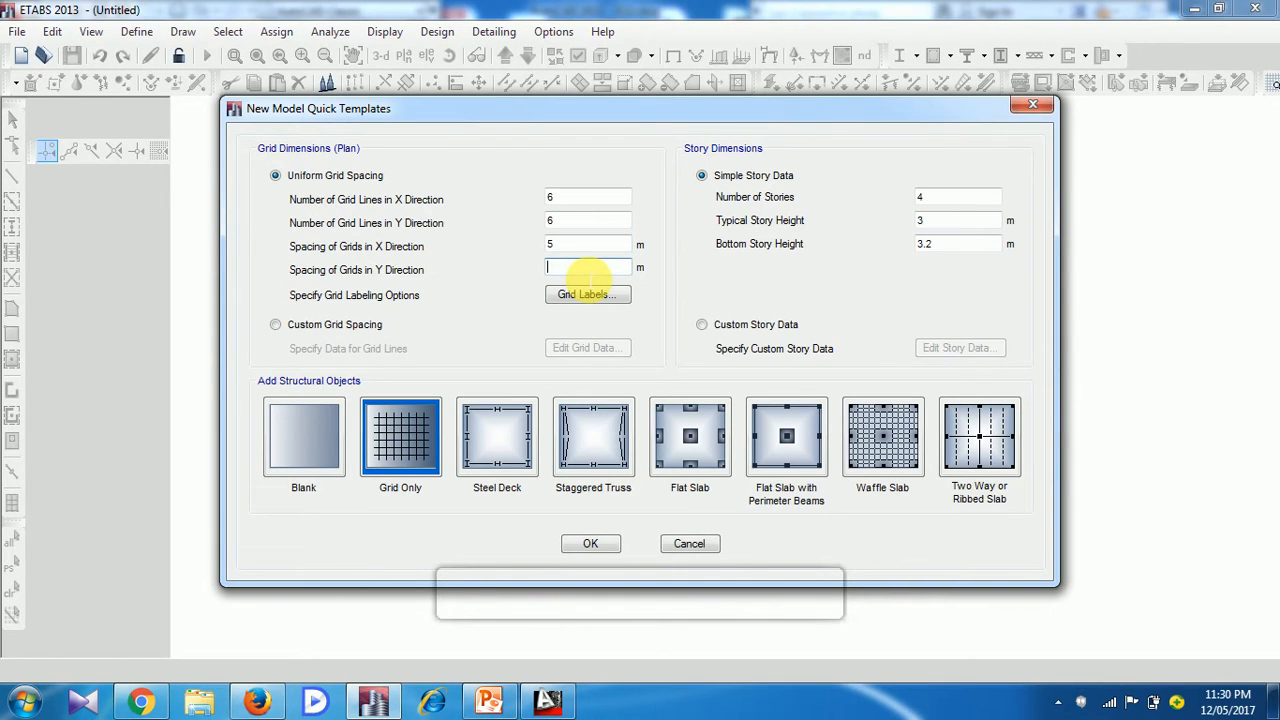
text(5)
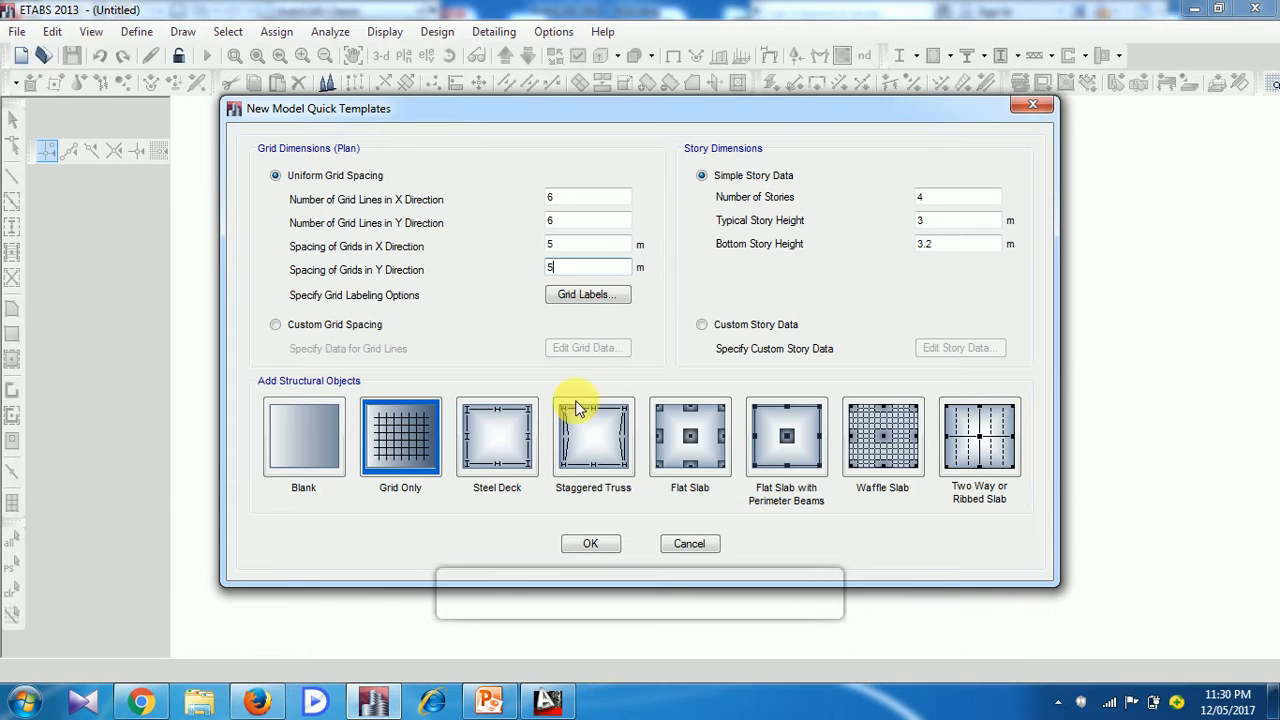
click(606, 549)
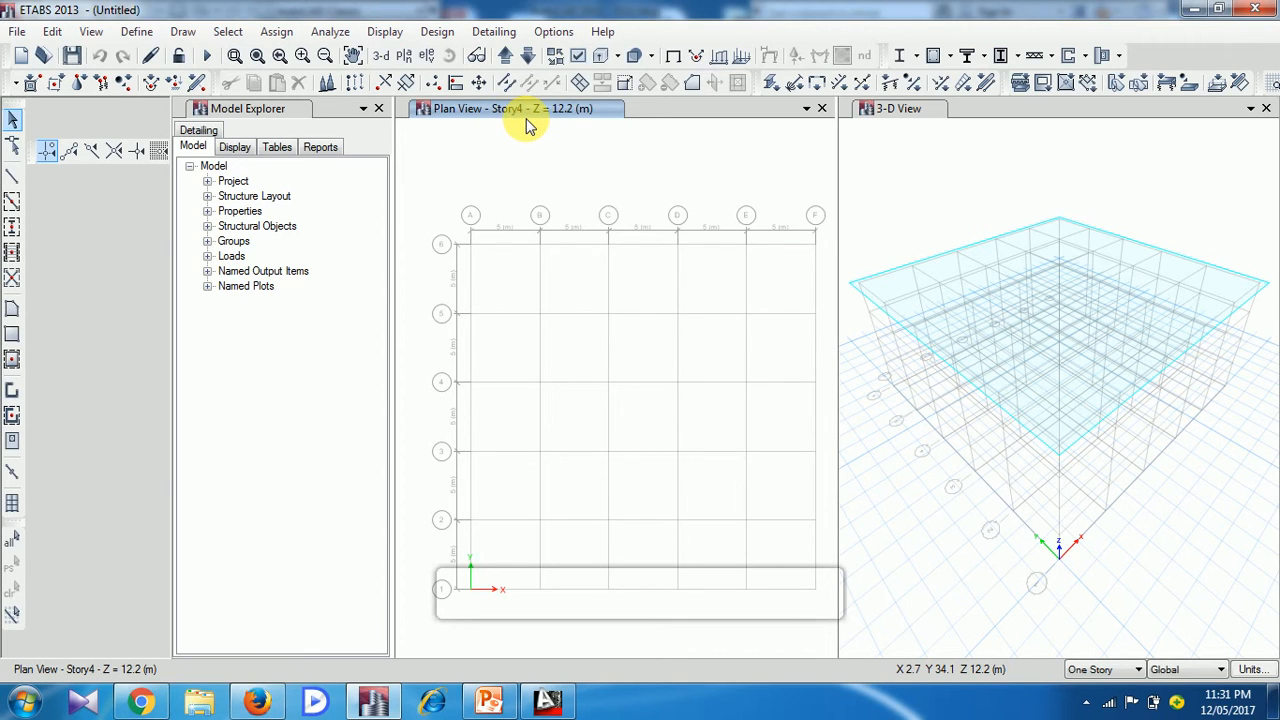
Step the plan view down through the stories to the Base level and back up to Story1
click(530, 62)
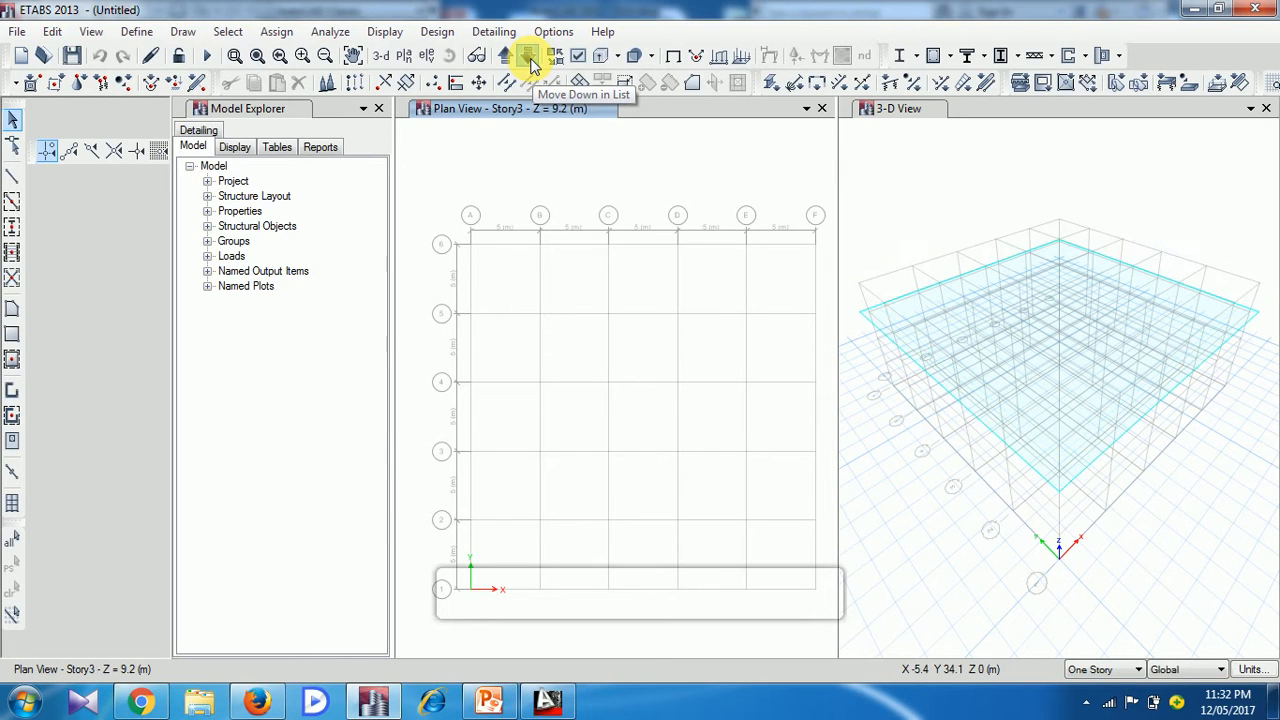
click(528, 55)
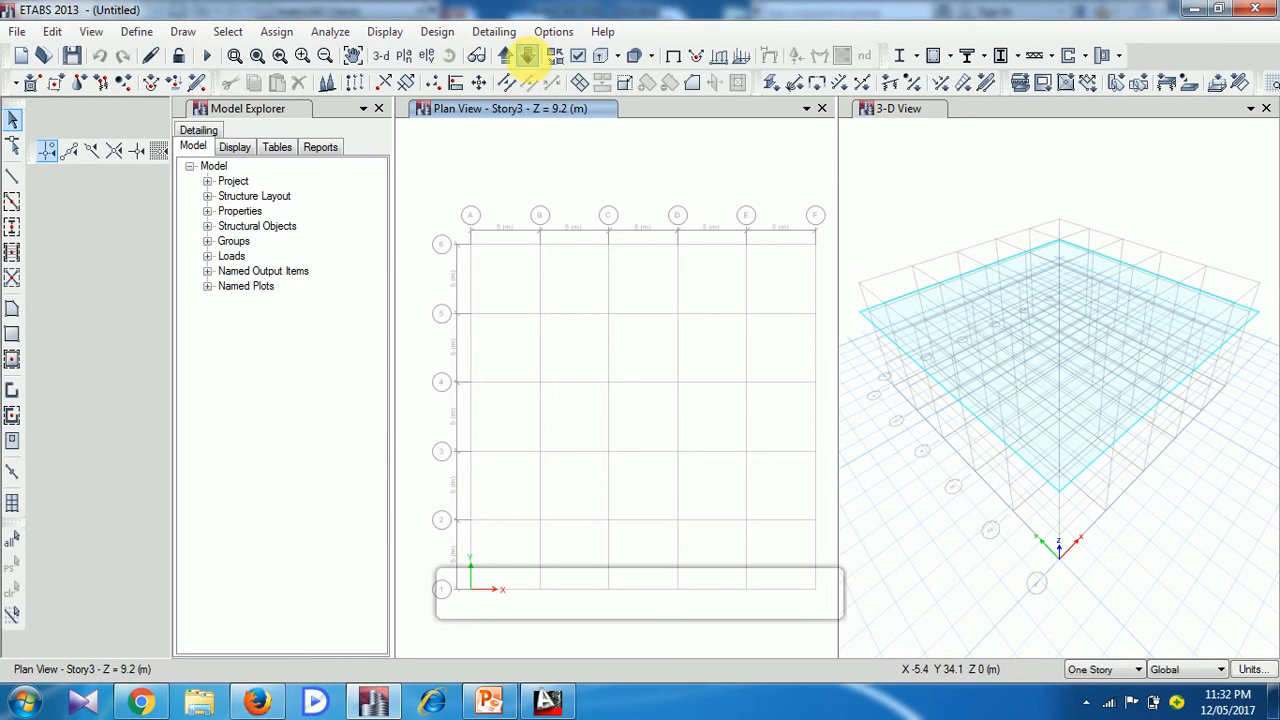
click(528, 55)
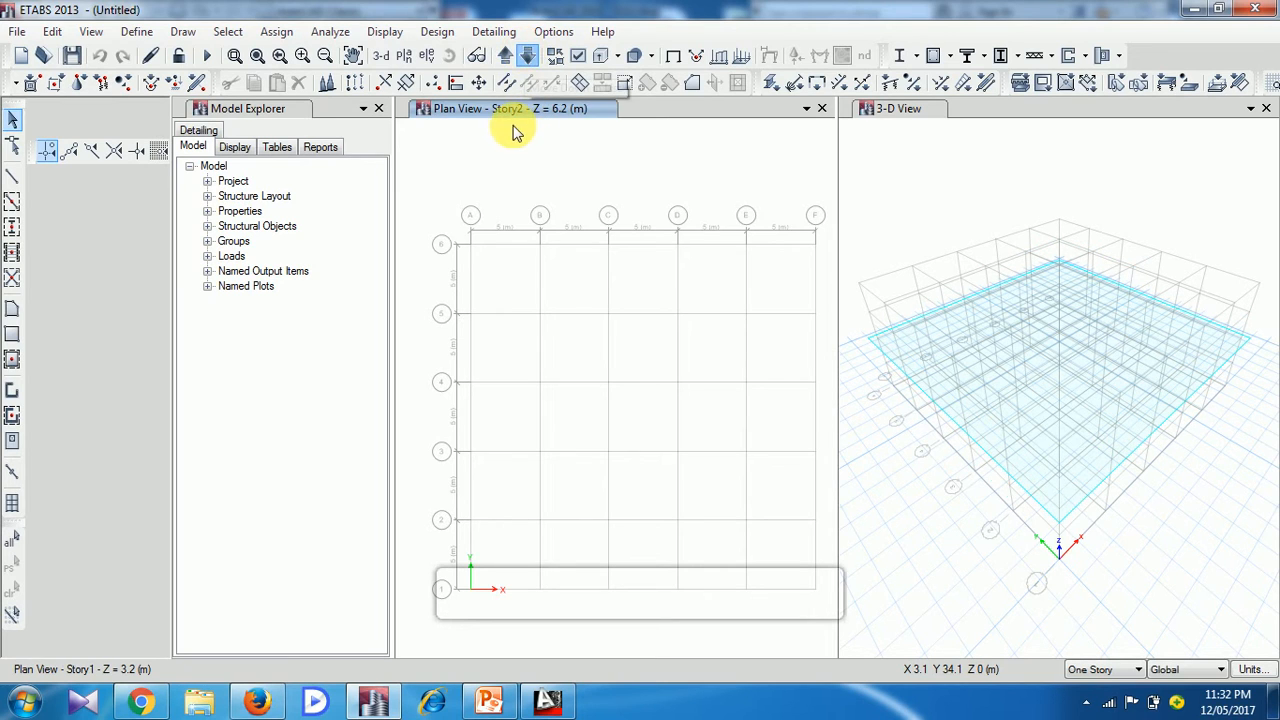
click(528, 57)
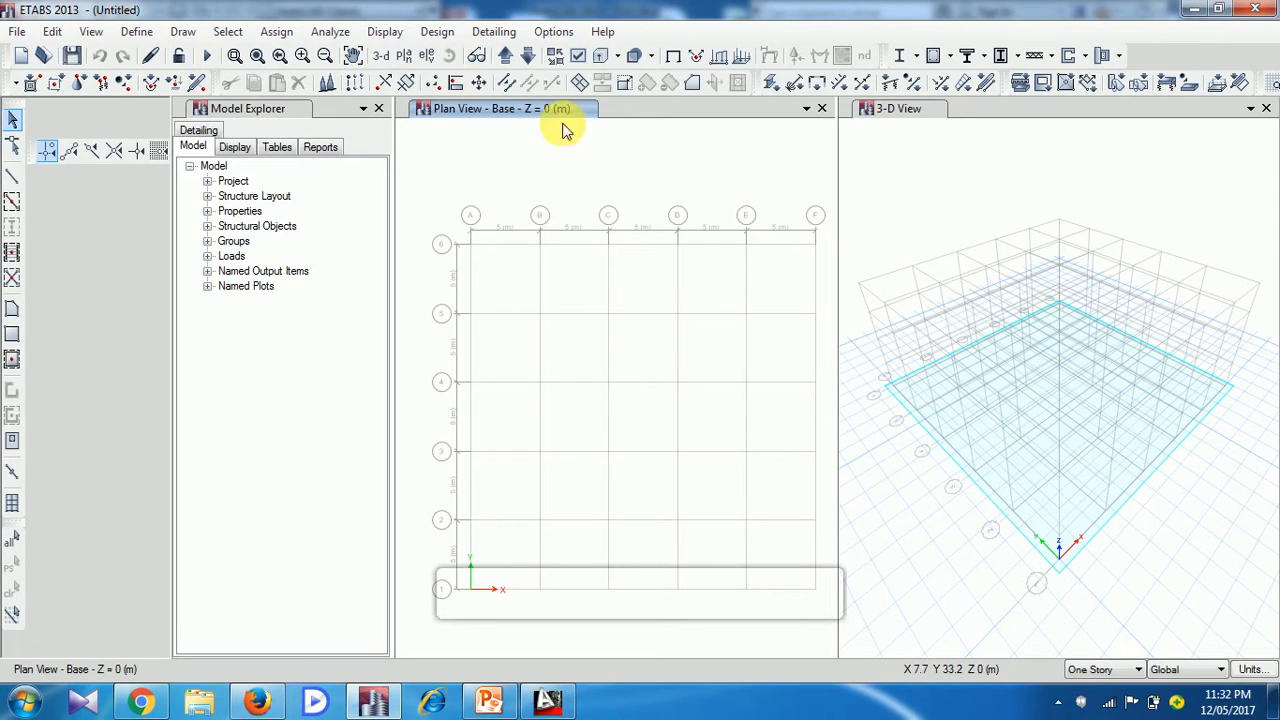
click(507, 56)
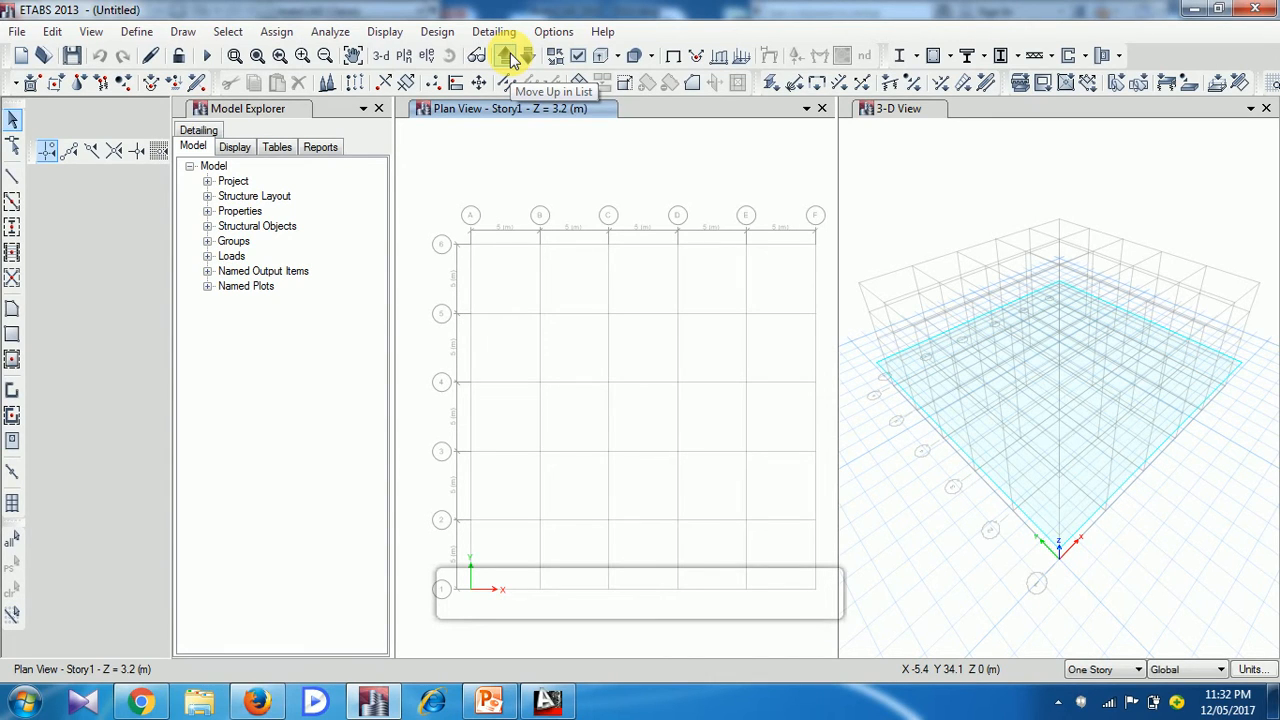
Step the plan view up to Story2 and back down to Story1
click(507, 56)
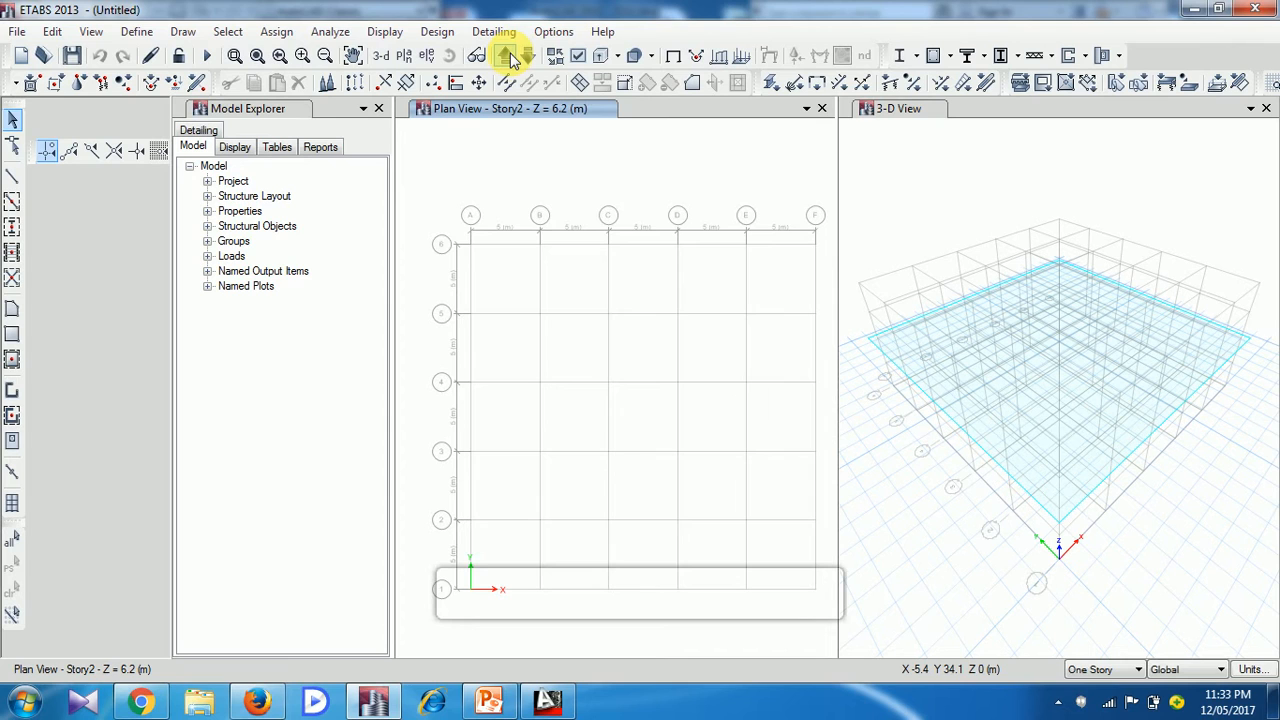
click(536, 58)
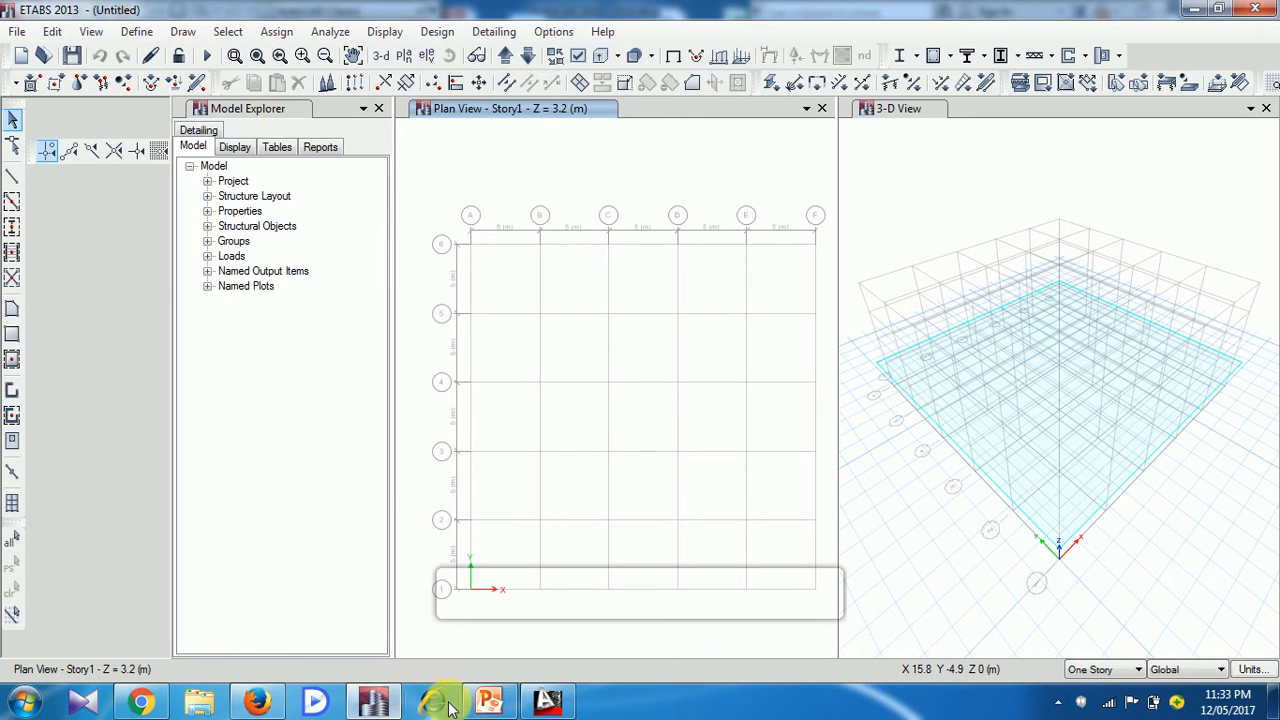
Switch to PowerPoint, review the slide on the steps for analysing structures, and return to ETABS
click(492, 702)
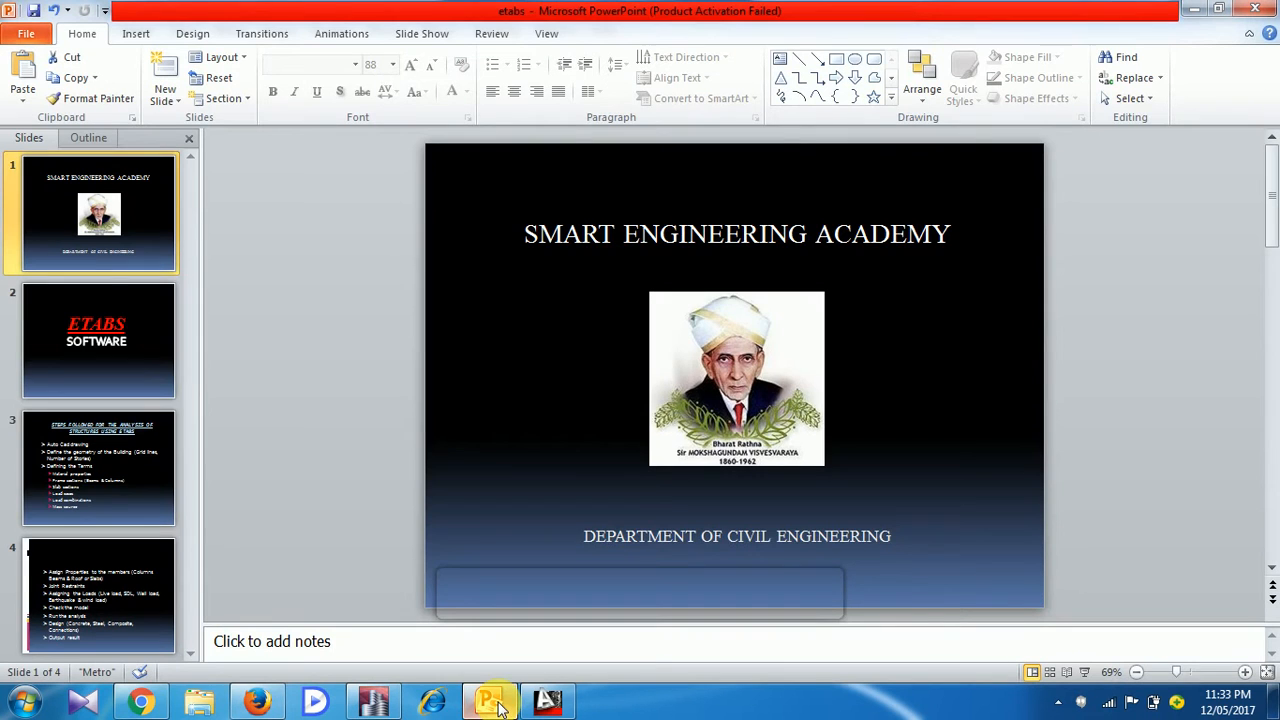
click(142, 445)
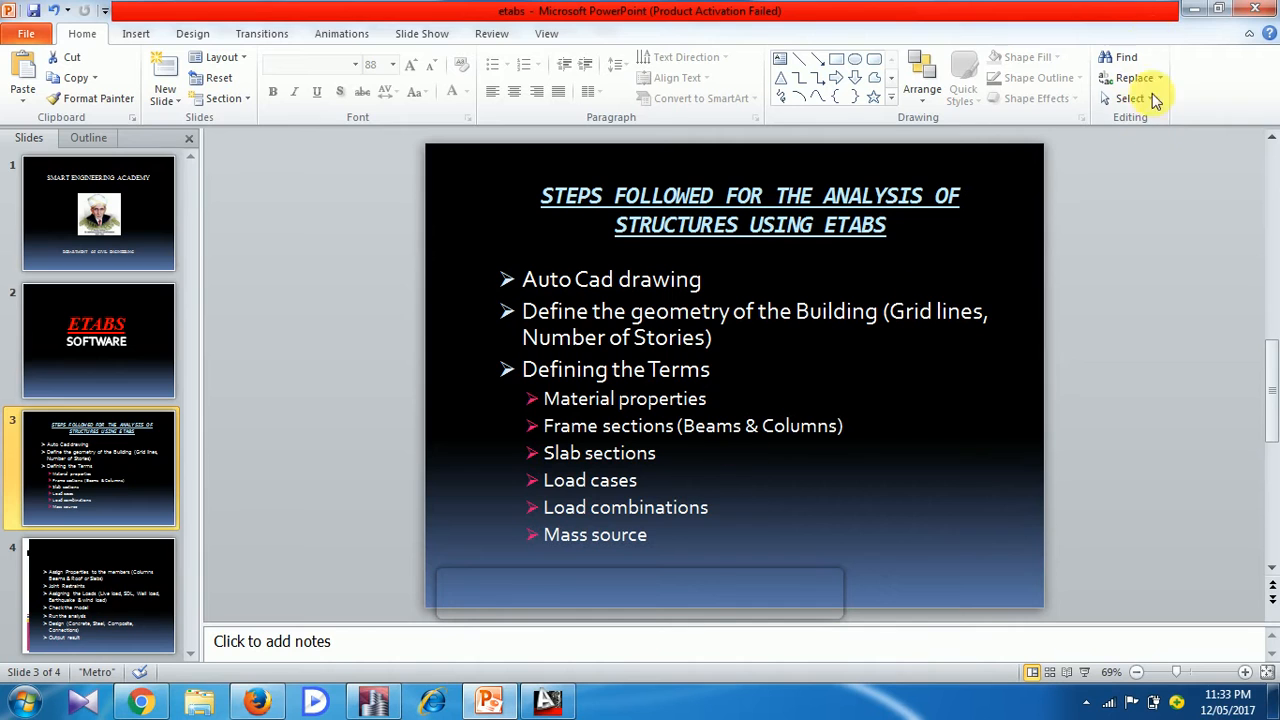
click(376, 710)
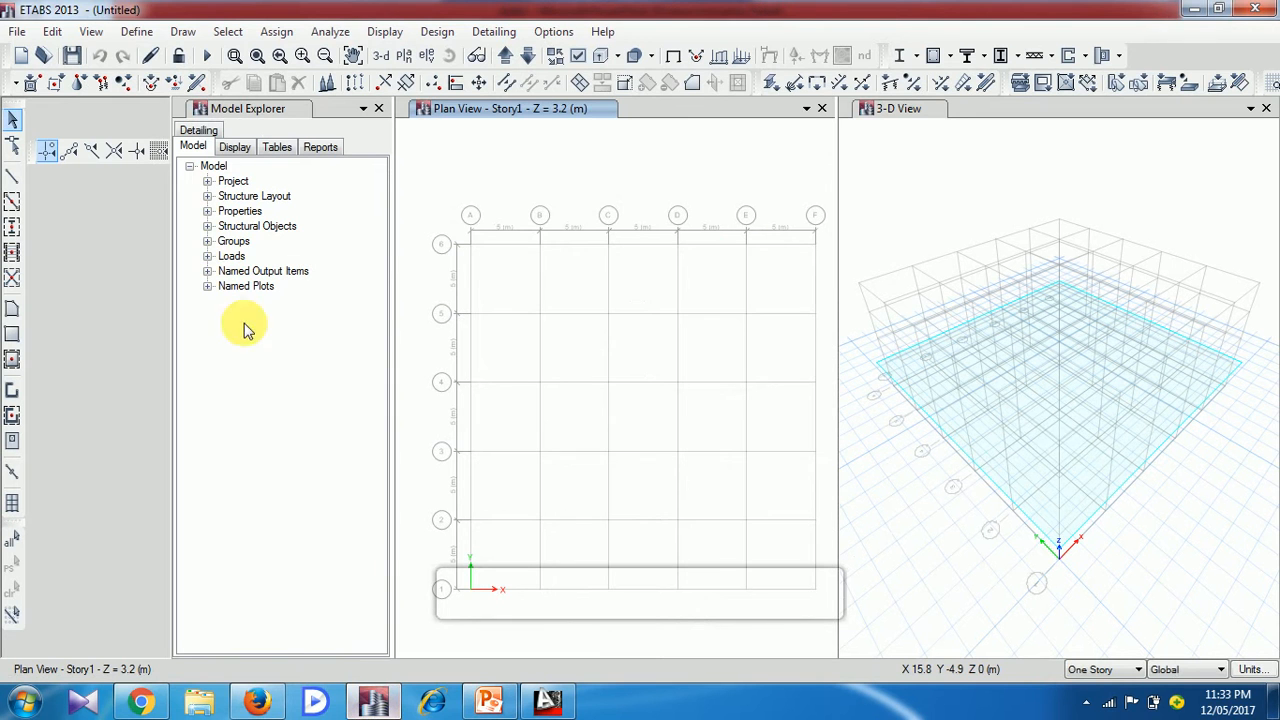
Start a new material definition with the region set to India and the material type set to Concrete
click(138, 32)
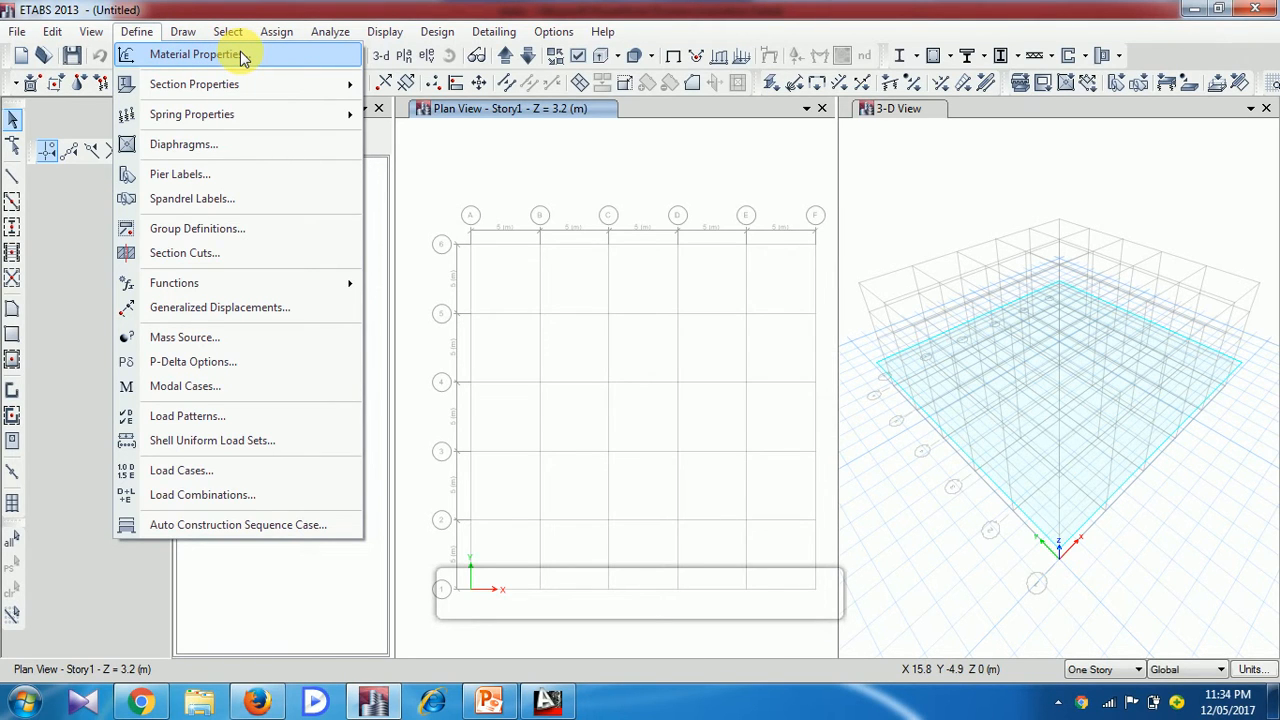
click(294, 63)
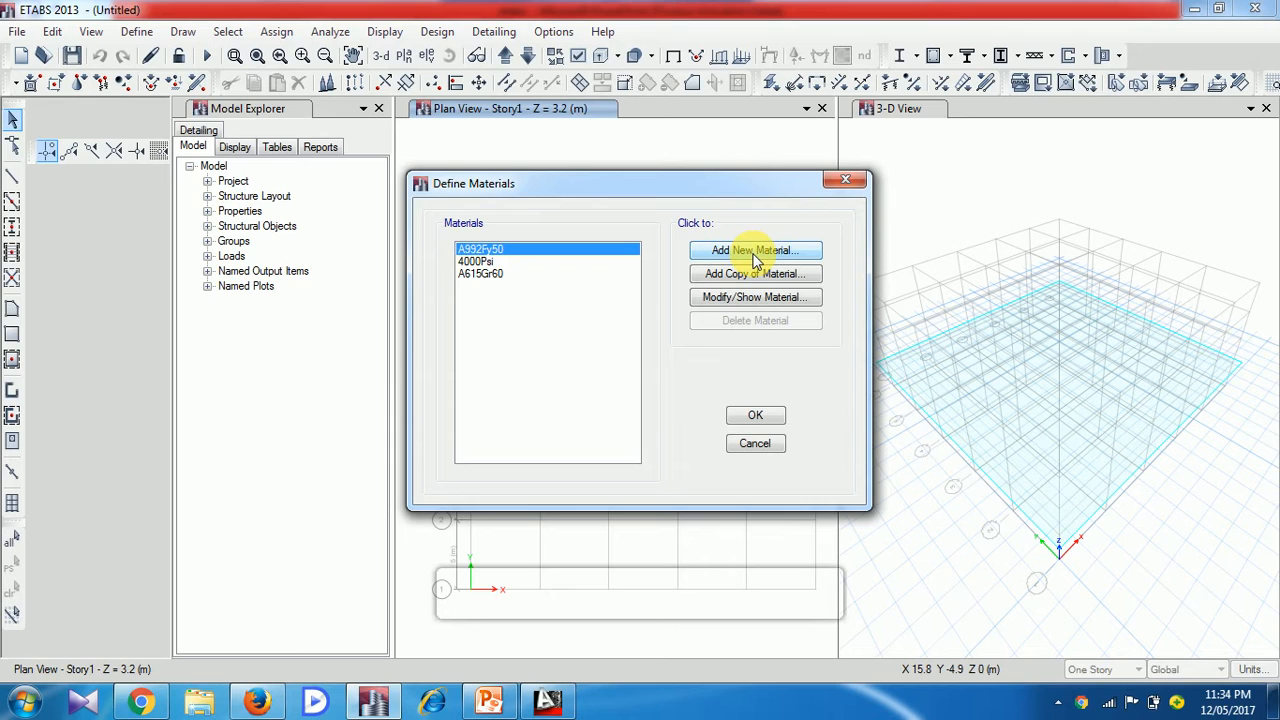
click(755, 251)
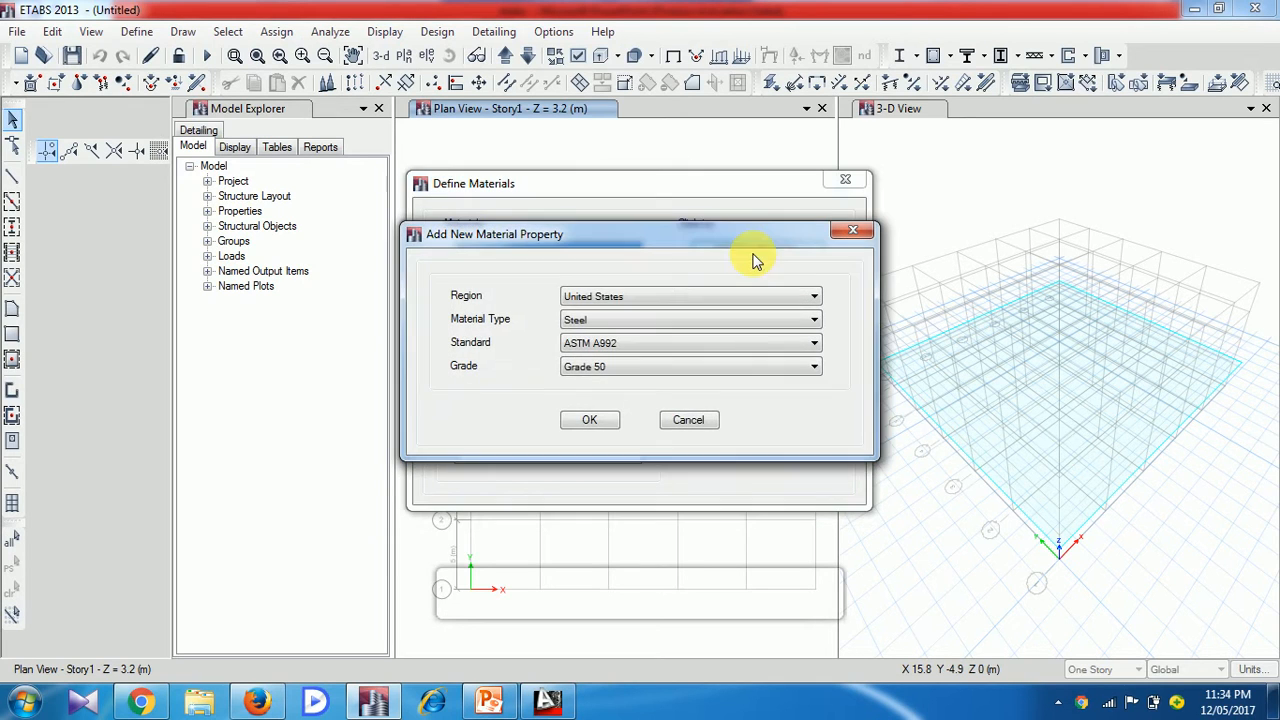
click(679, 297)
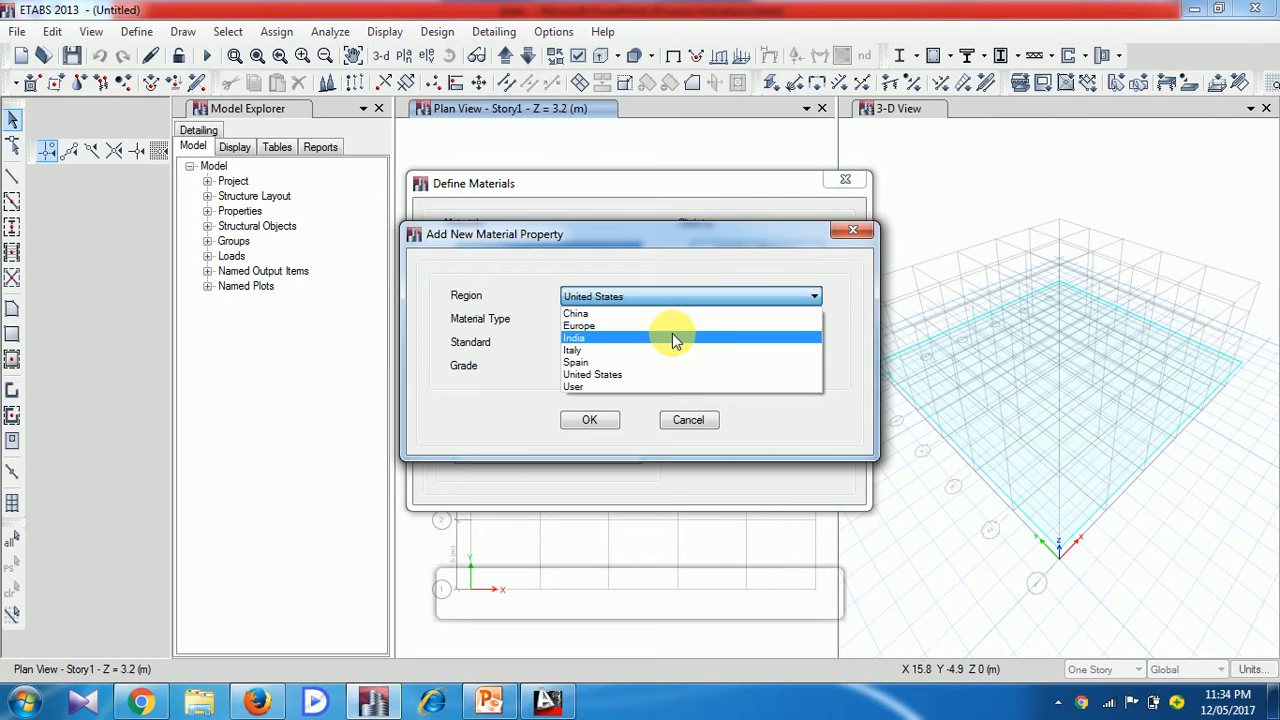
click(672, 335)
click(642, 320)
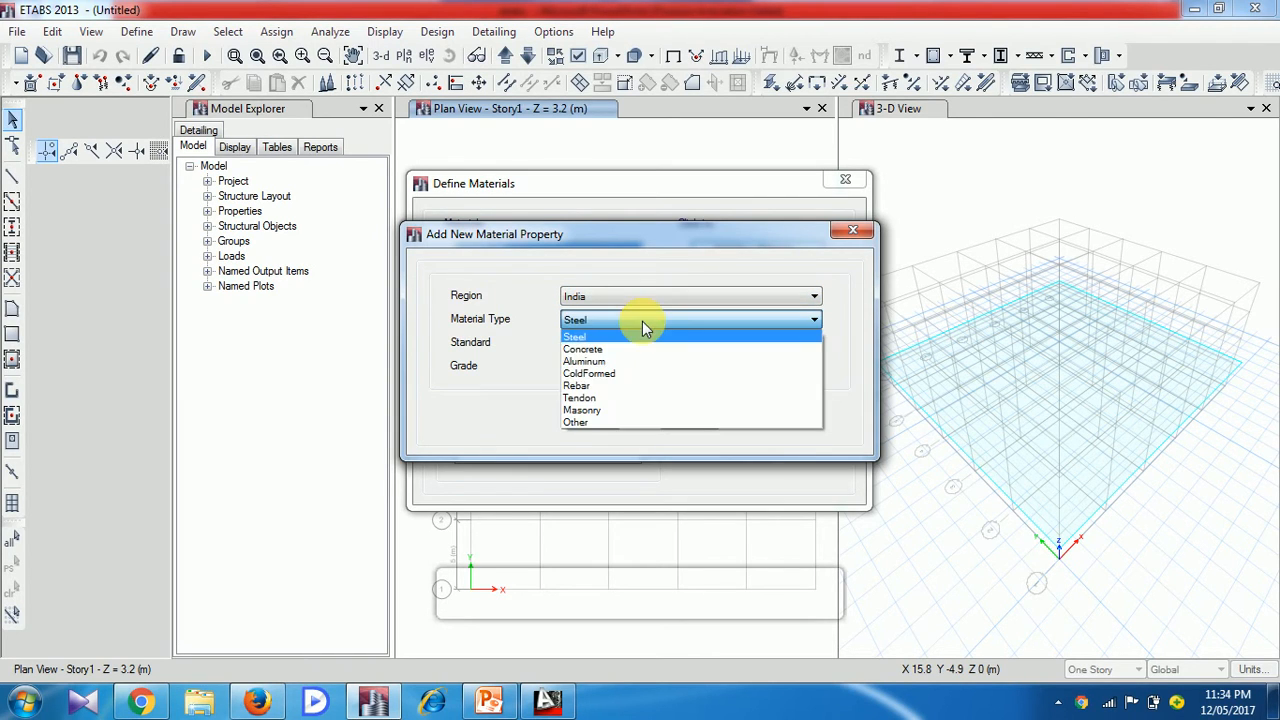
click(630, 348)
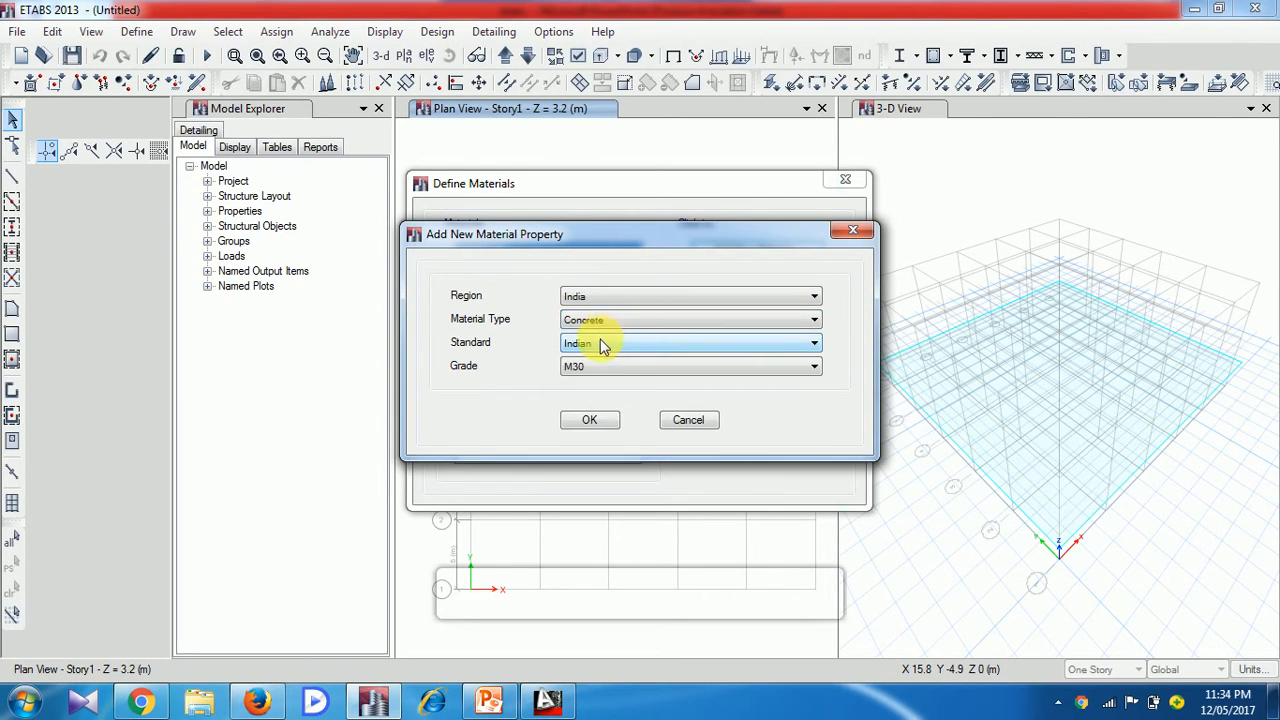
Choose the Indian standard and grade M25 for the concrete, and accept its default material properties
click(601, 346)
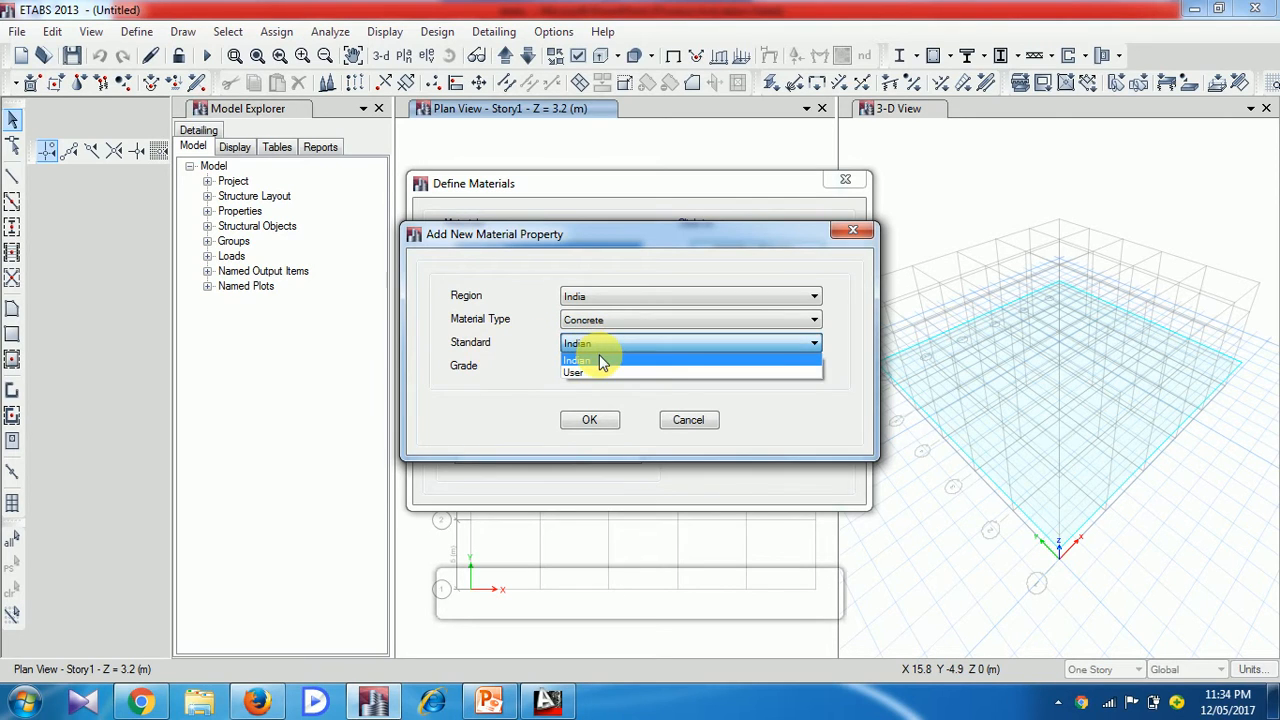
click(595, 360)
click(609, 366)
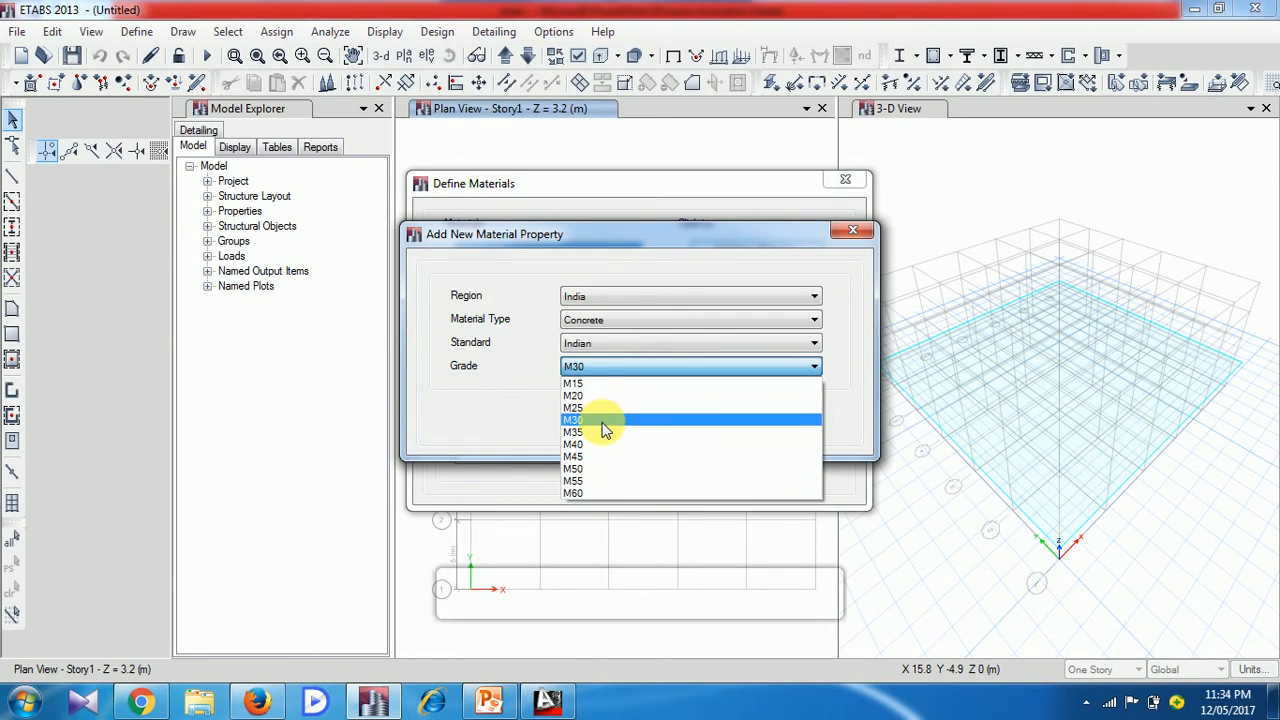
click(614, 408)
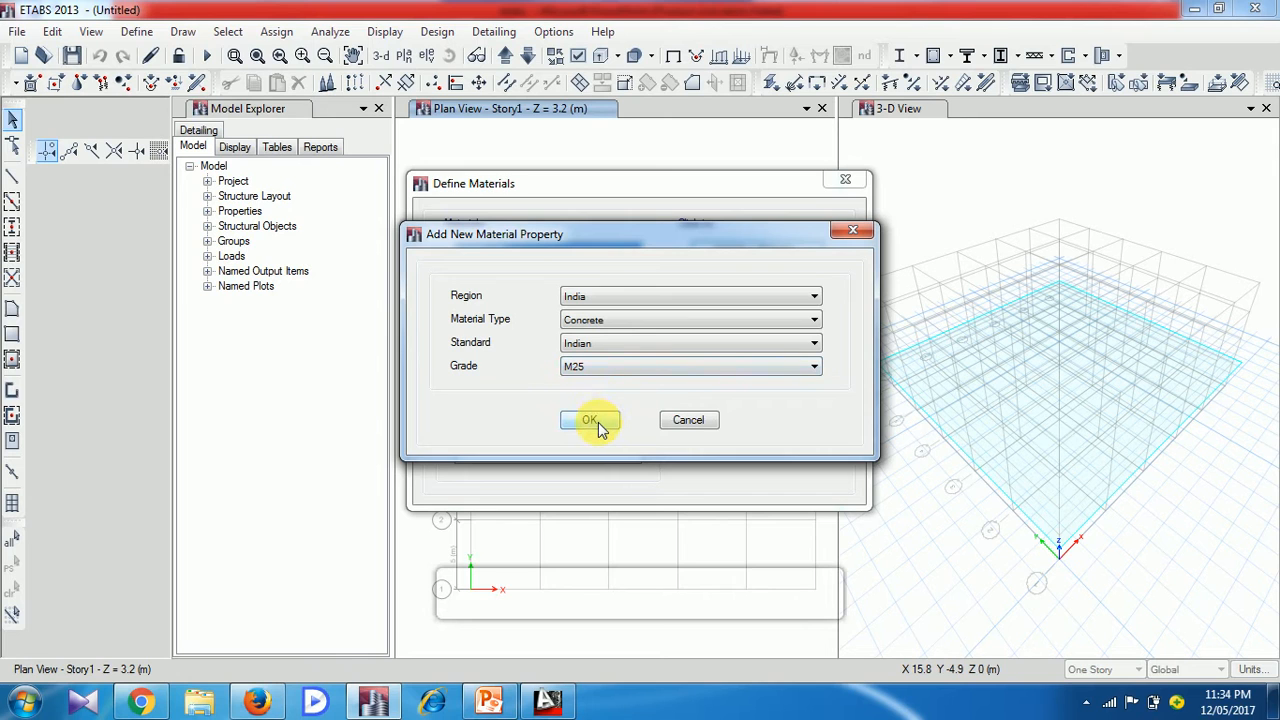
click(592, 421)
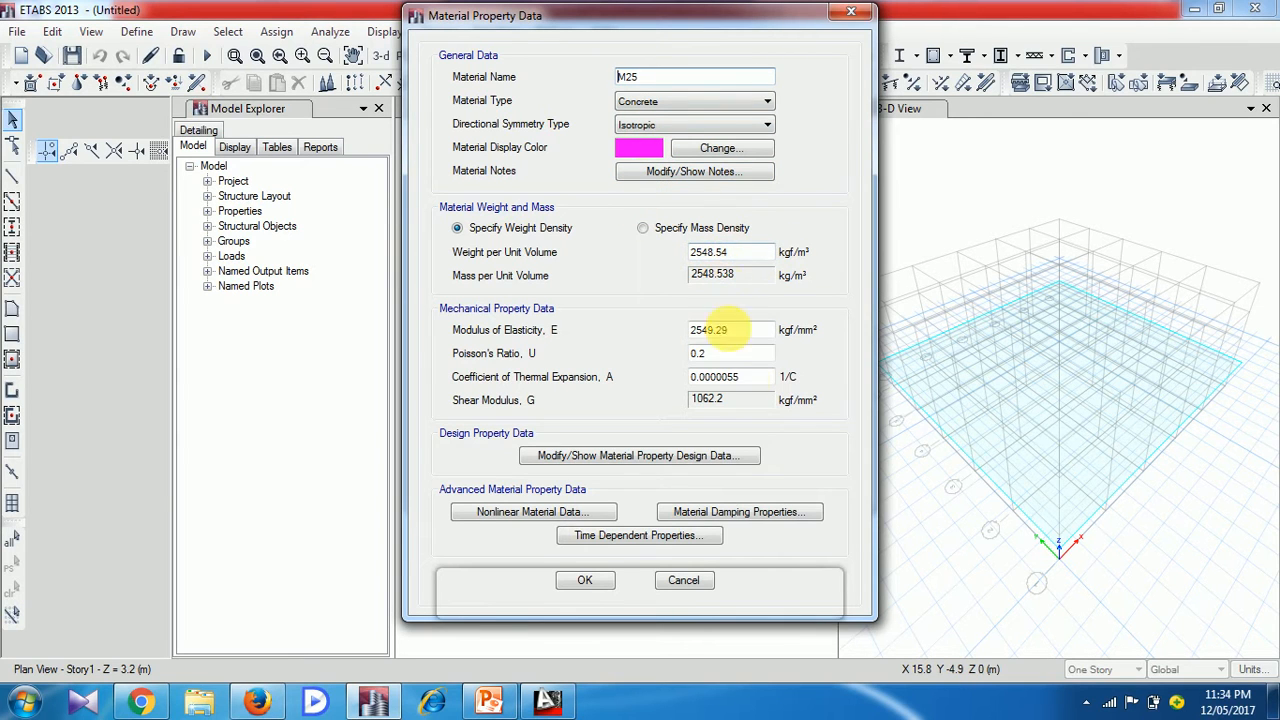
click(586, 581)
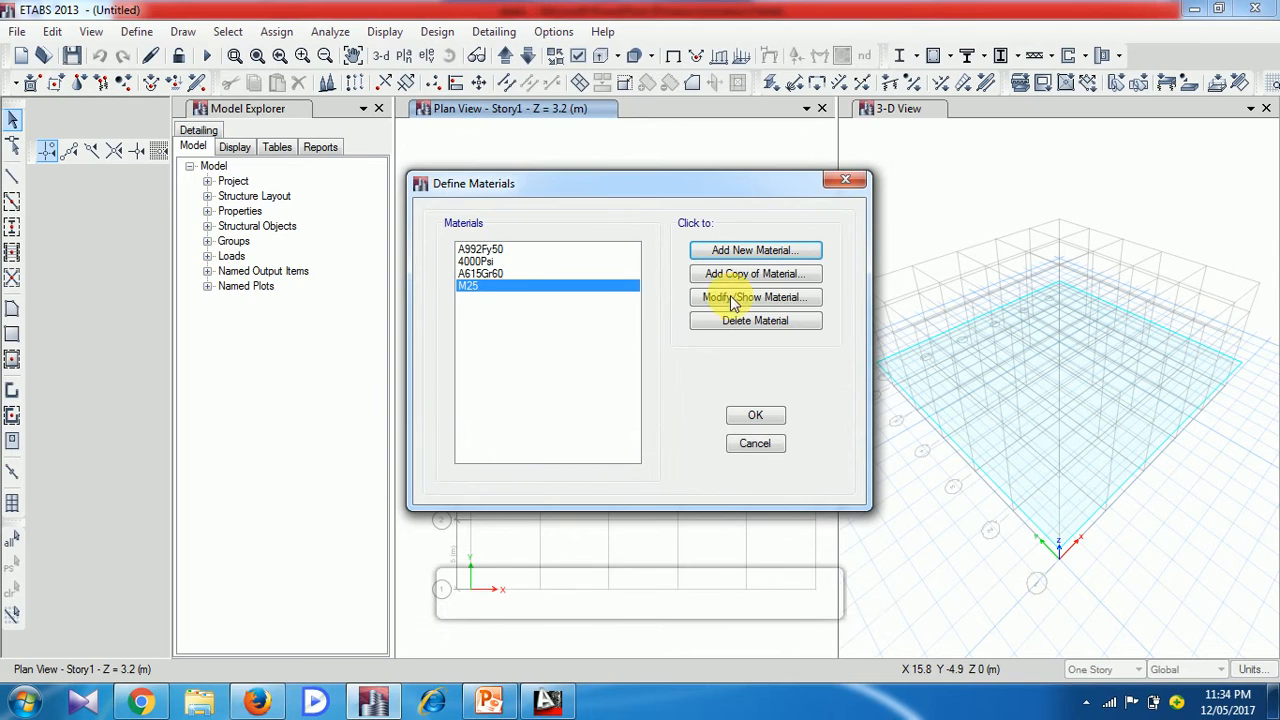
Add an Indian rebar material of HYSD Grade 415 with its default properties and finish defining materials
click(771, 251)
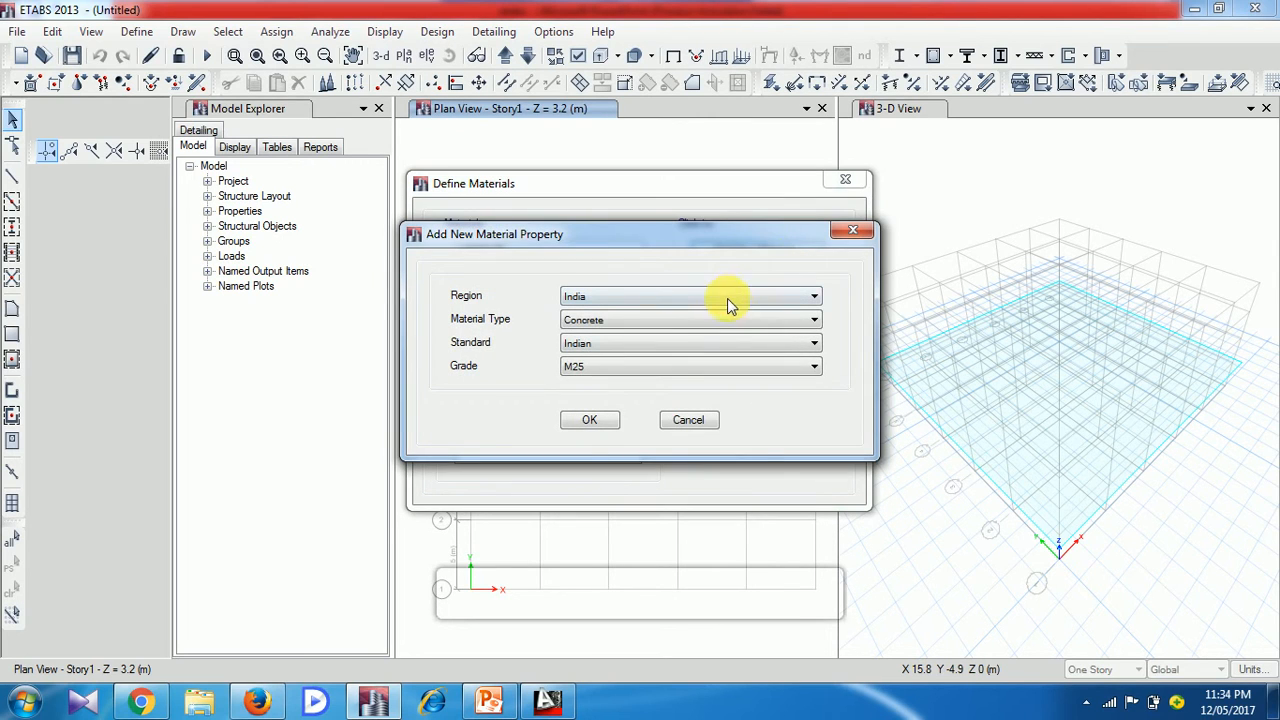
click(700, 320)
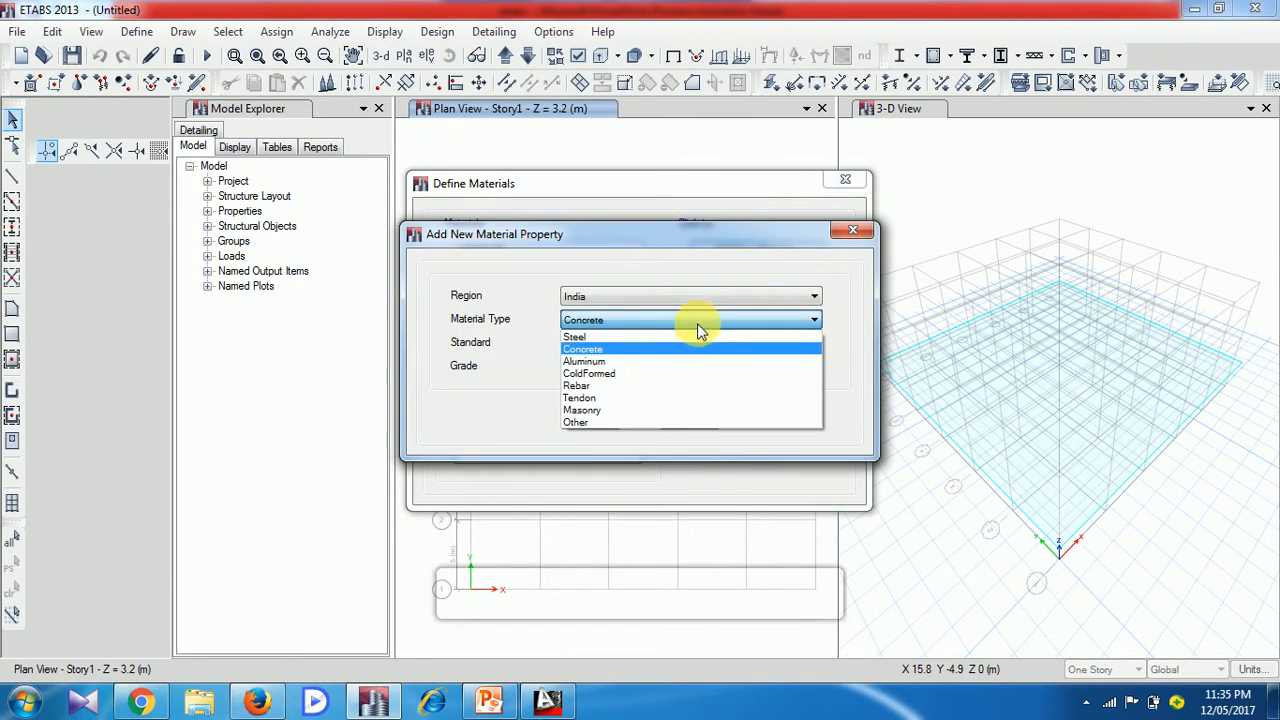
click(680, 389)
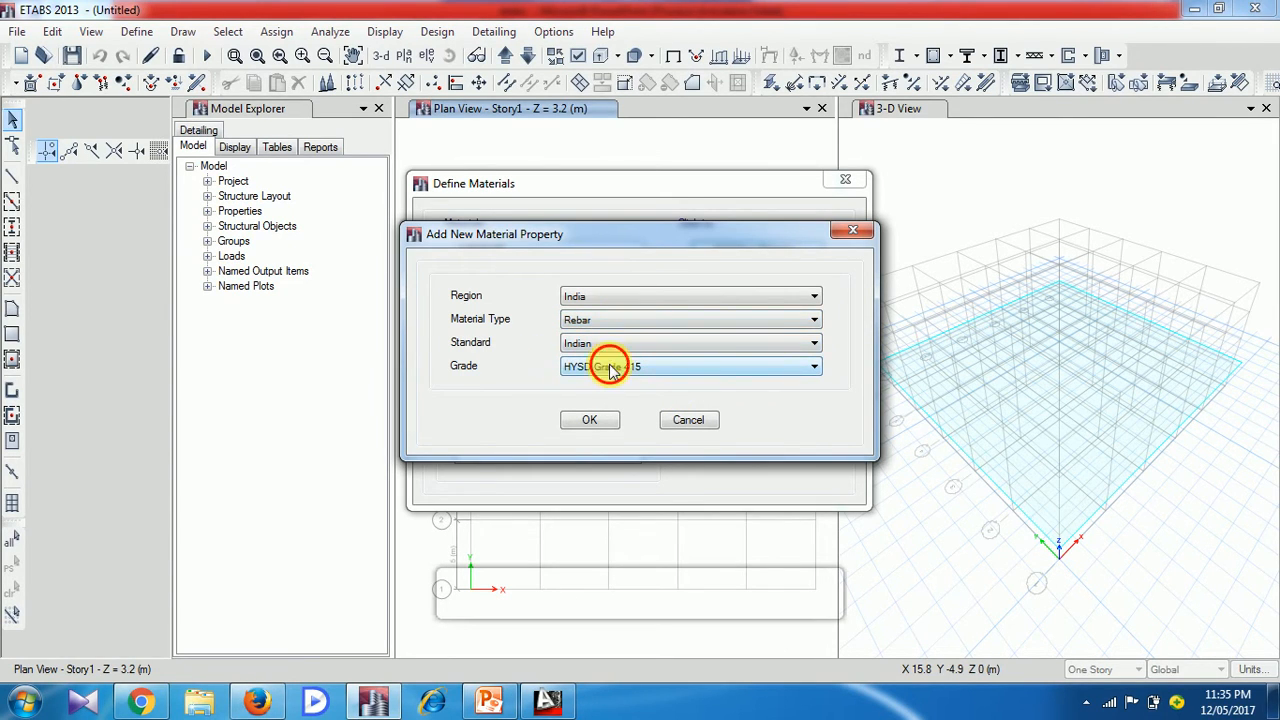
click(612, 367)
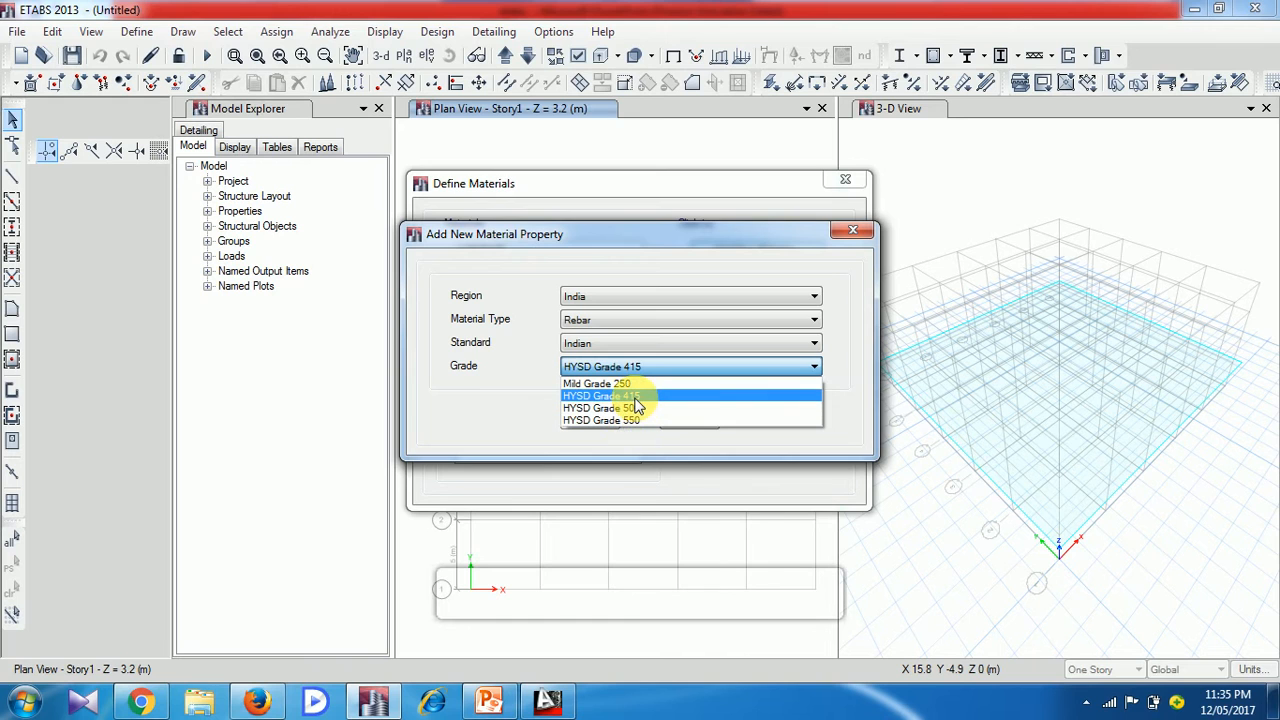
click(636, 397)
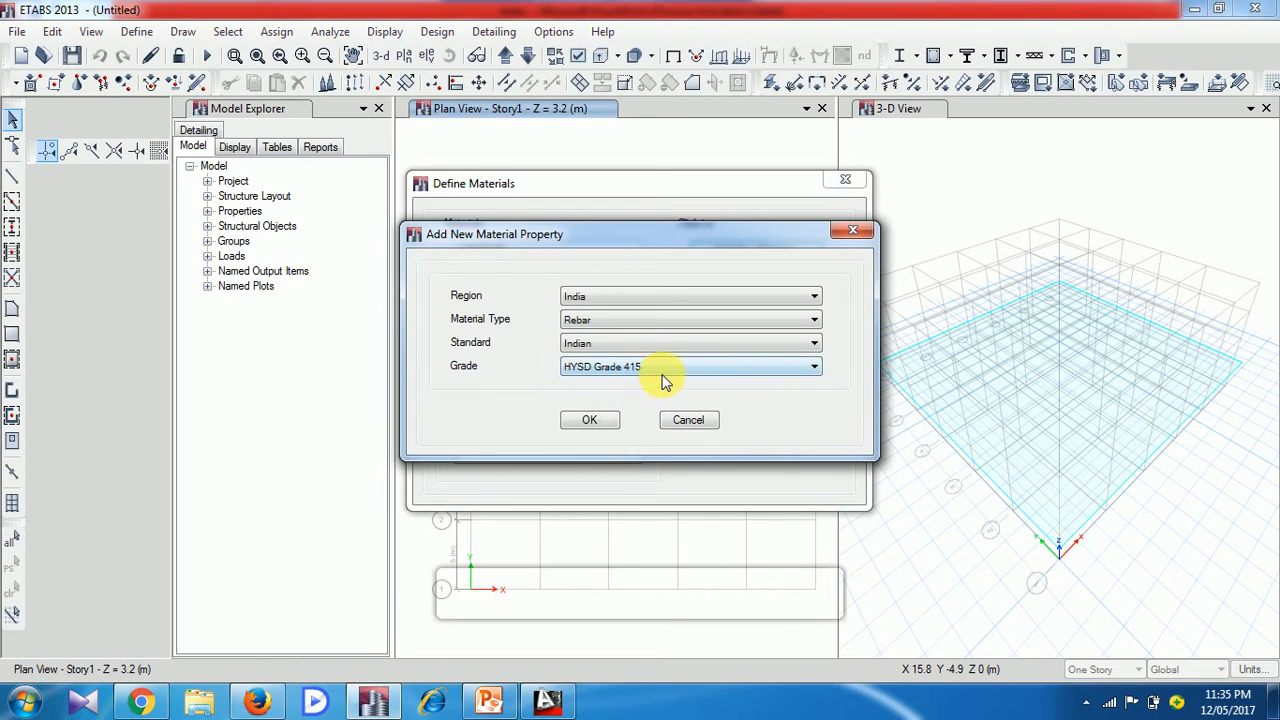
click(591, 420)
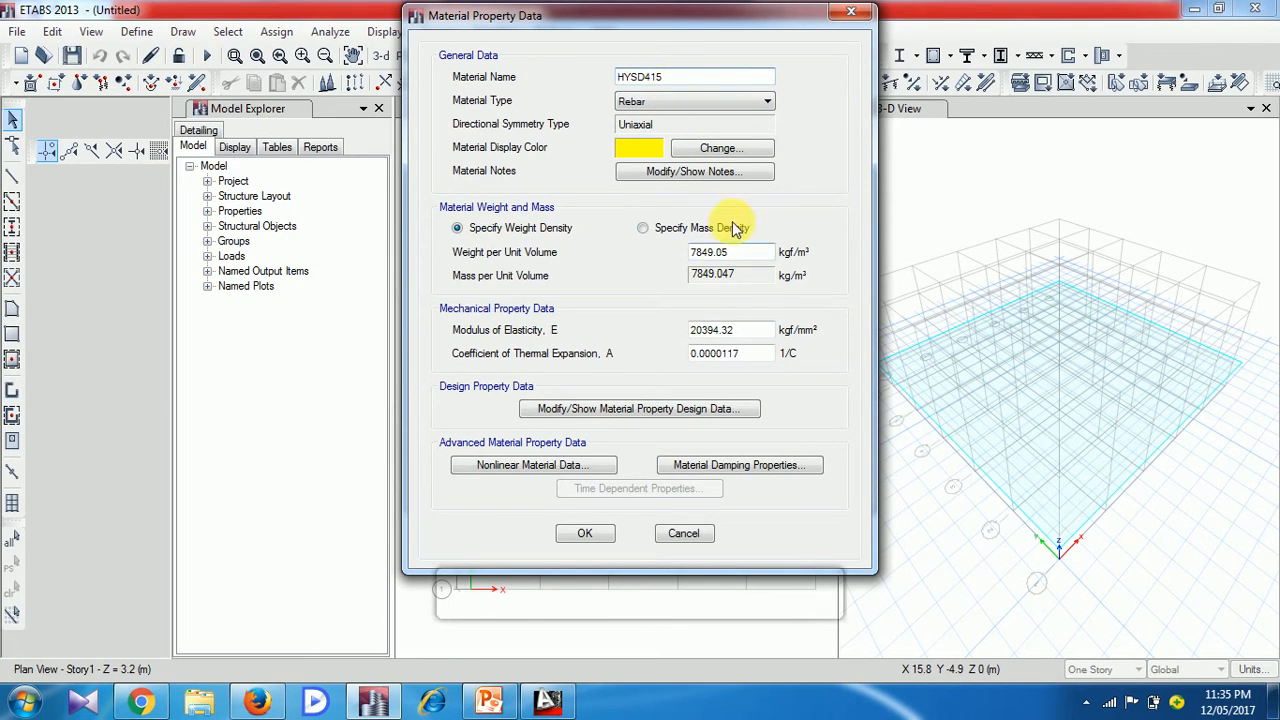
click(588, 536)
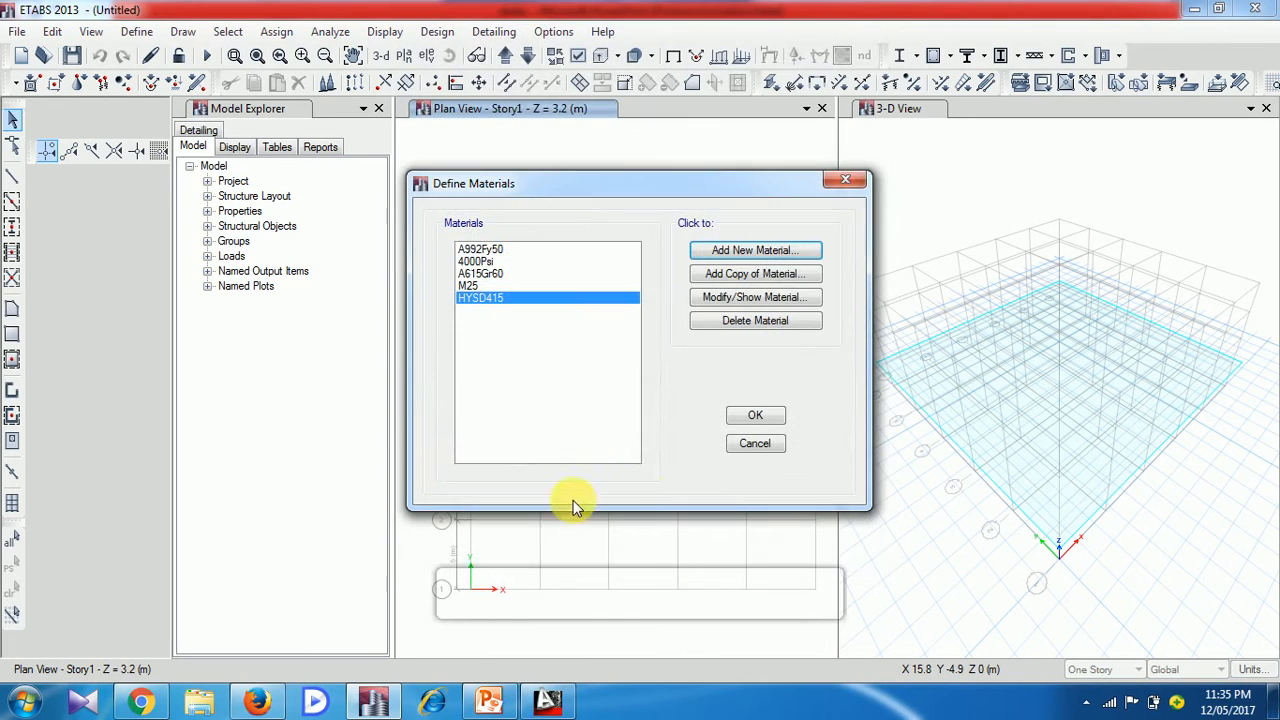
click(757, 416)
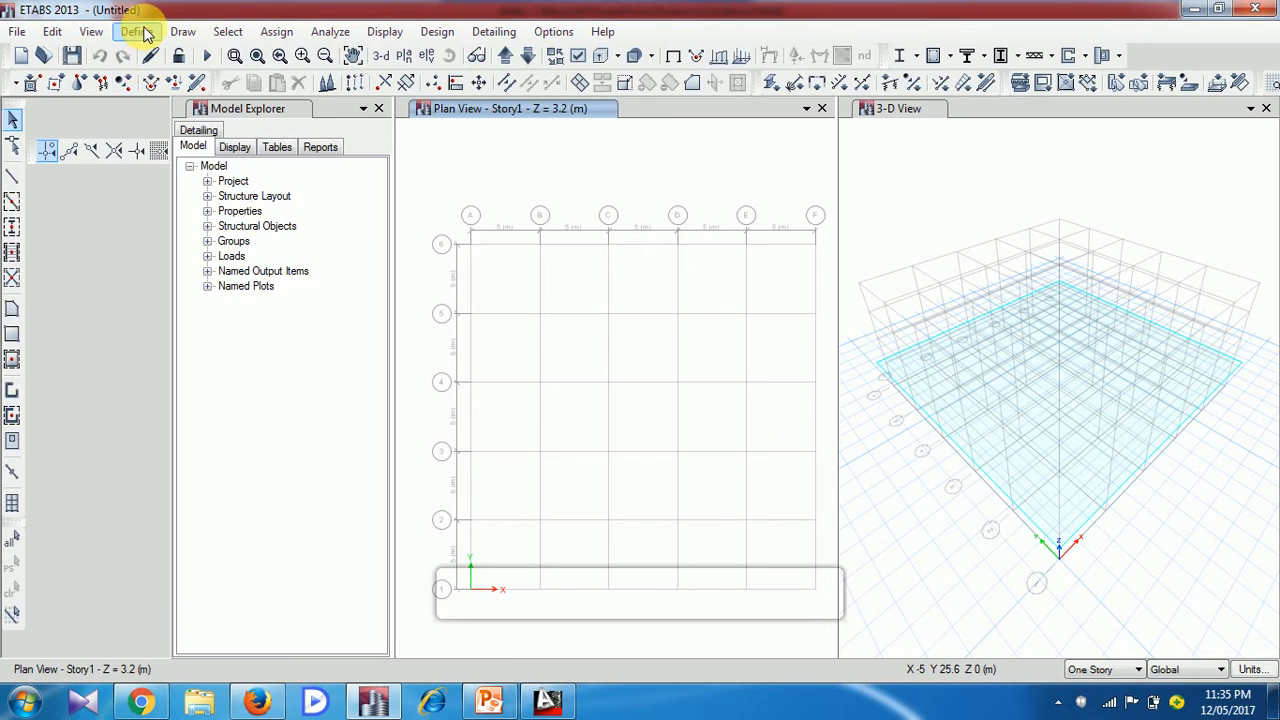
Delete all the predefined frame section properties except ISLB600
click(143, 32)
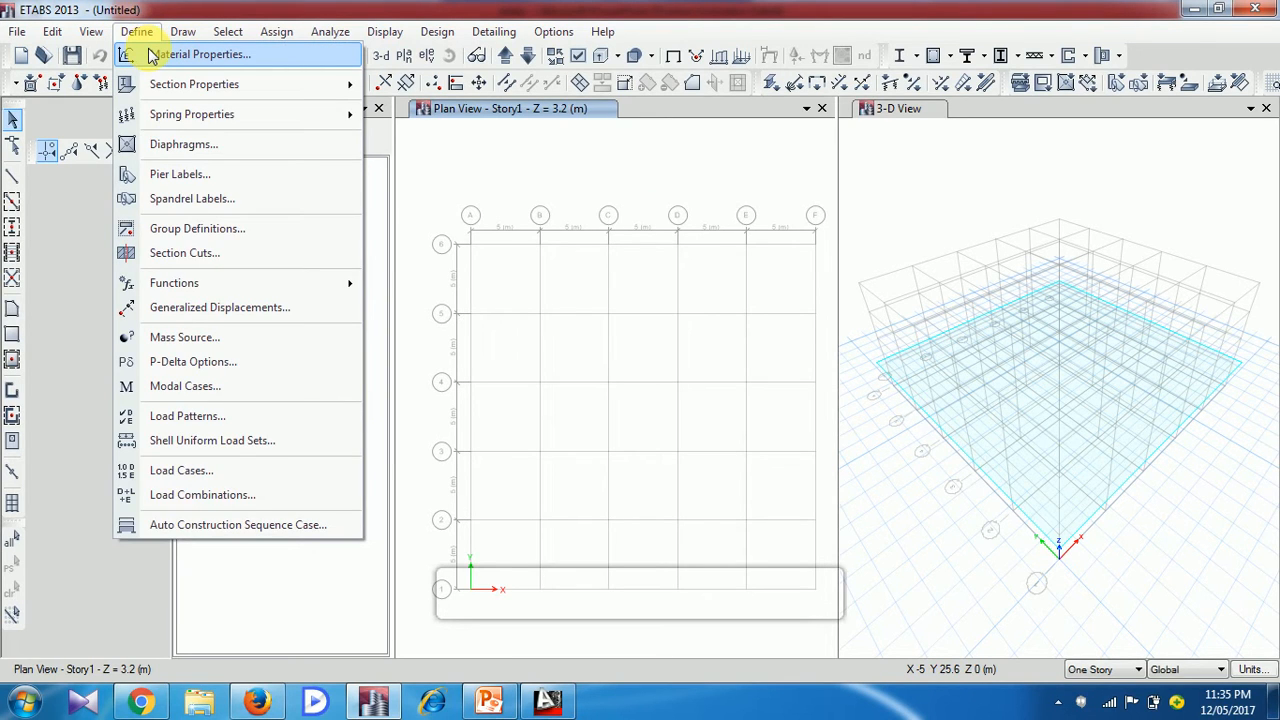
mouse_move(163, 84)
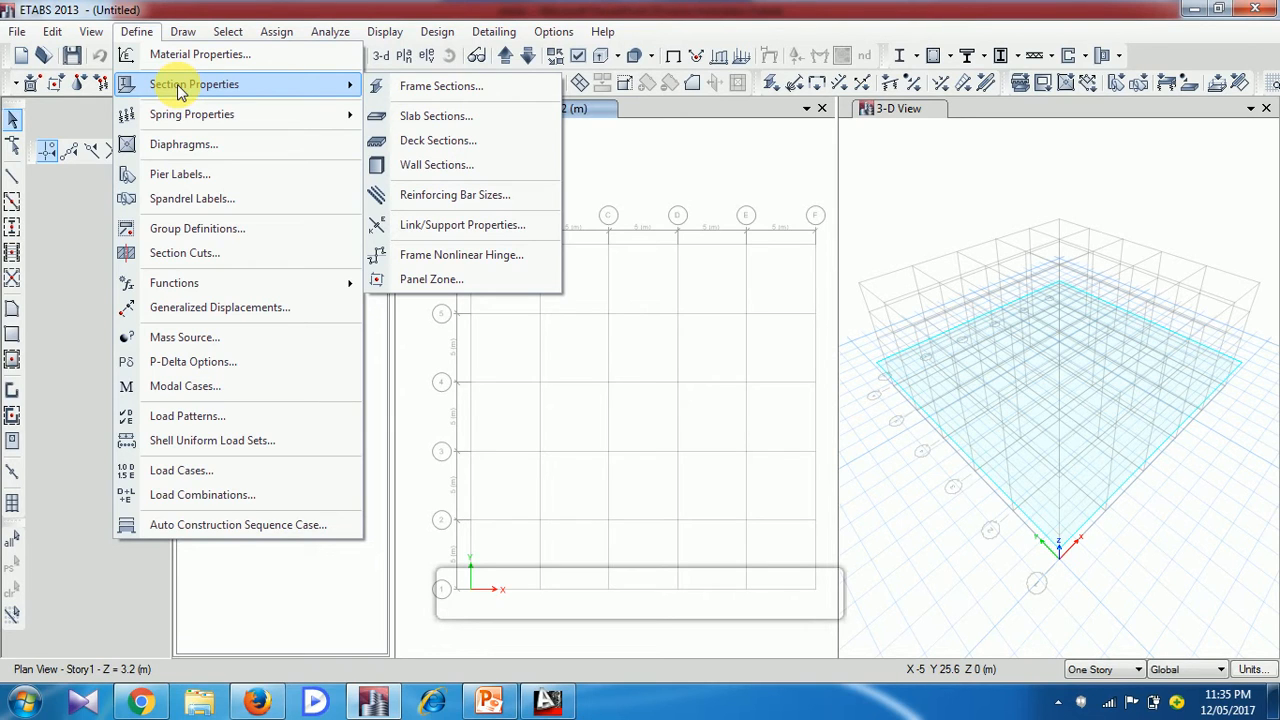
click(474, 90)
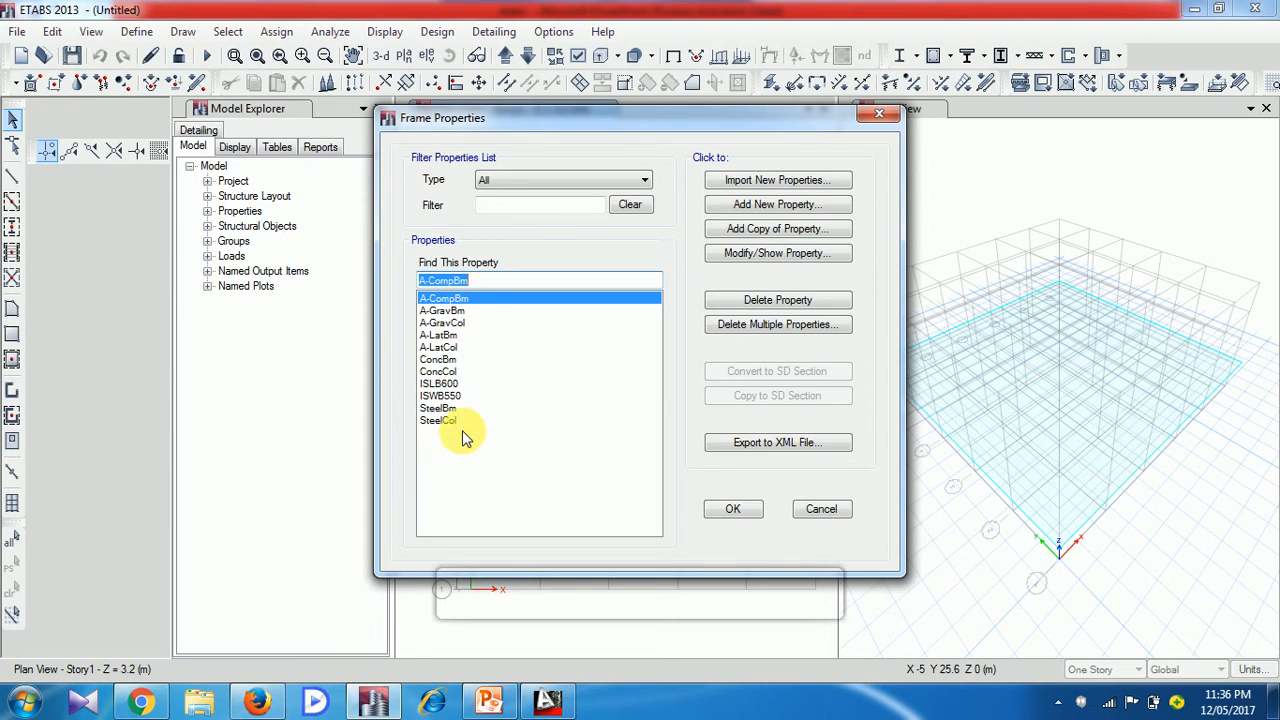
click(765, 328)
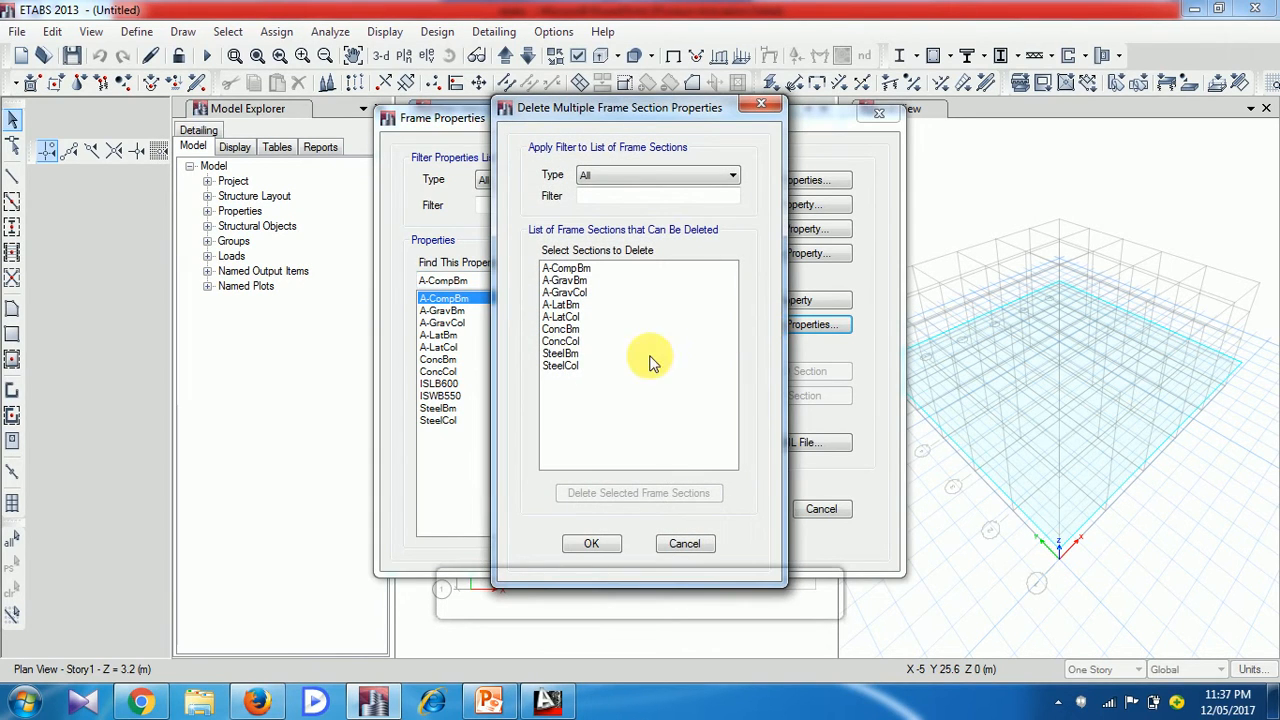
click(588, 397)
drag(588, 397, 600, 265)
click(614, 496)
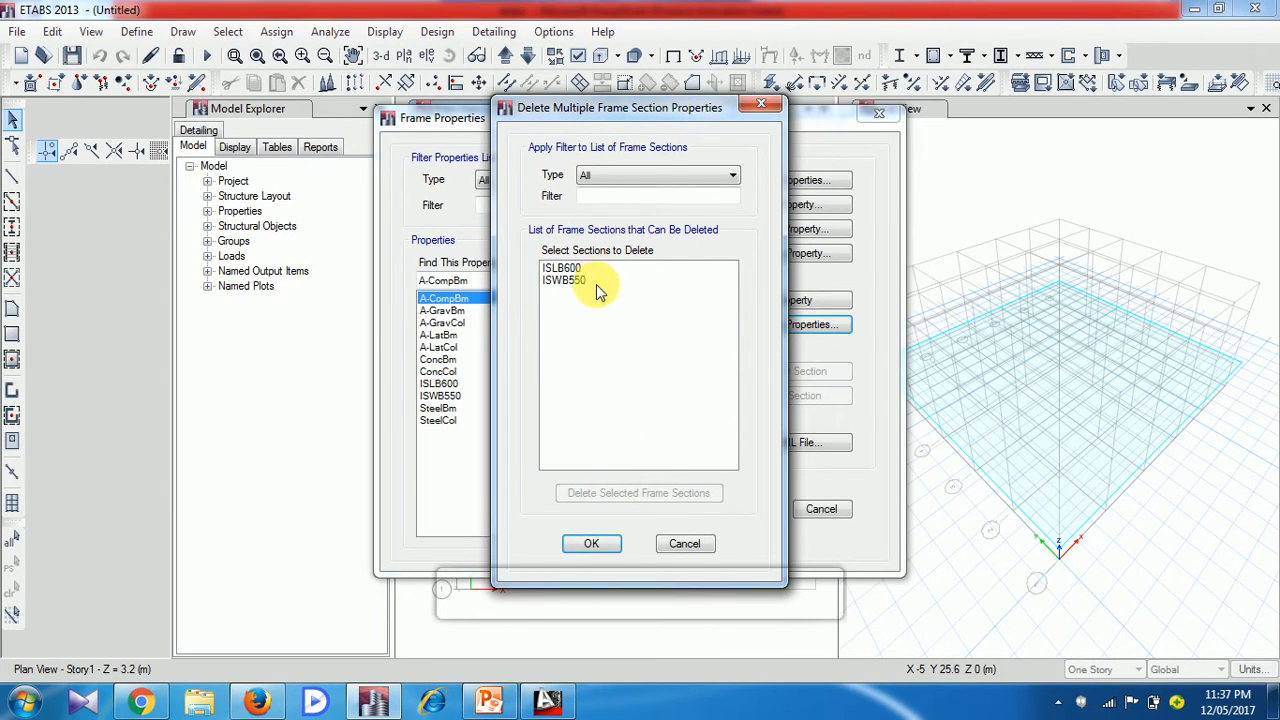
drag(592, 285, 577, 266)
click(623, 497)
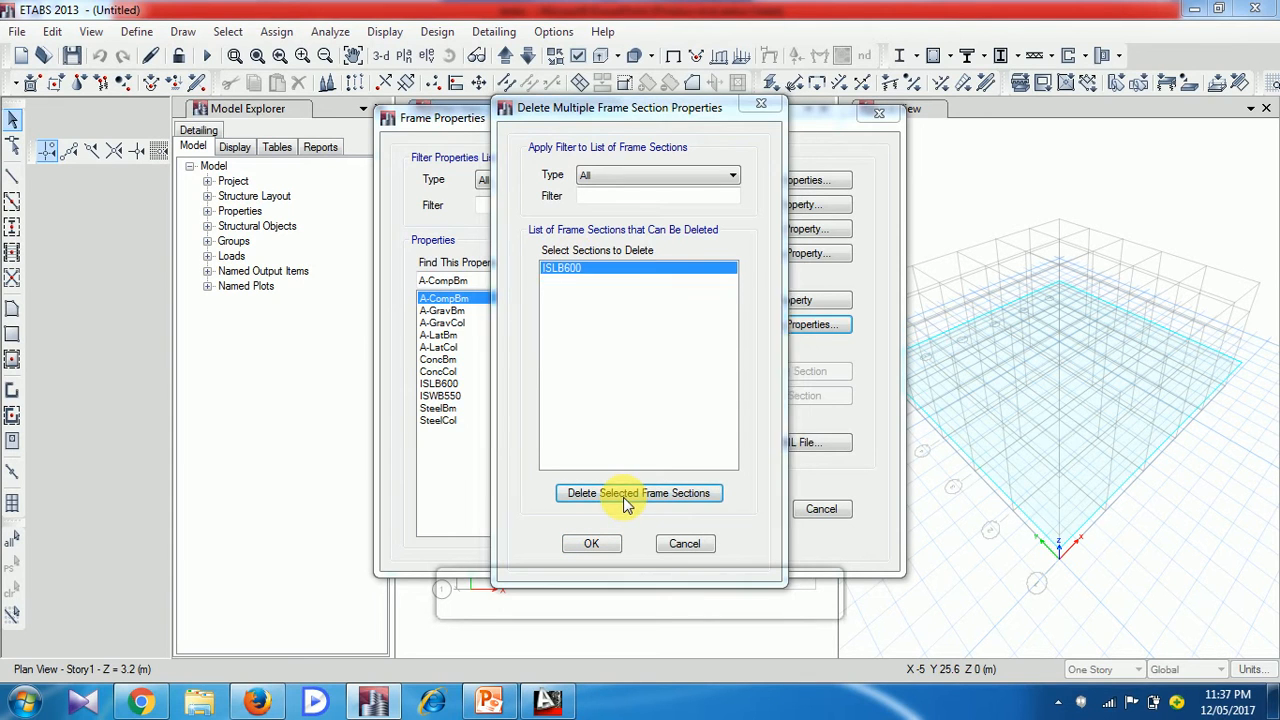
click(809, 413)
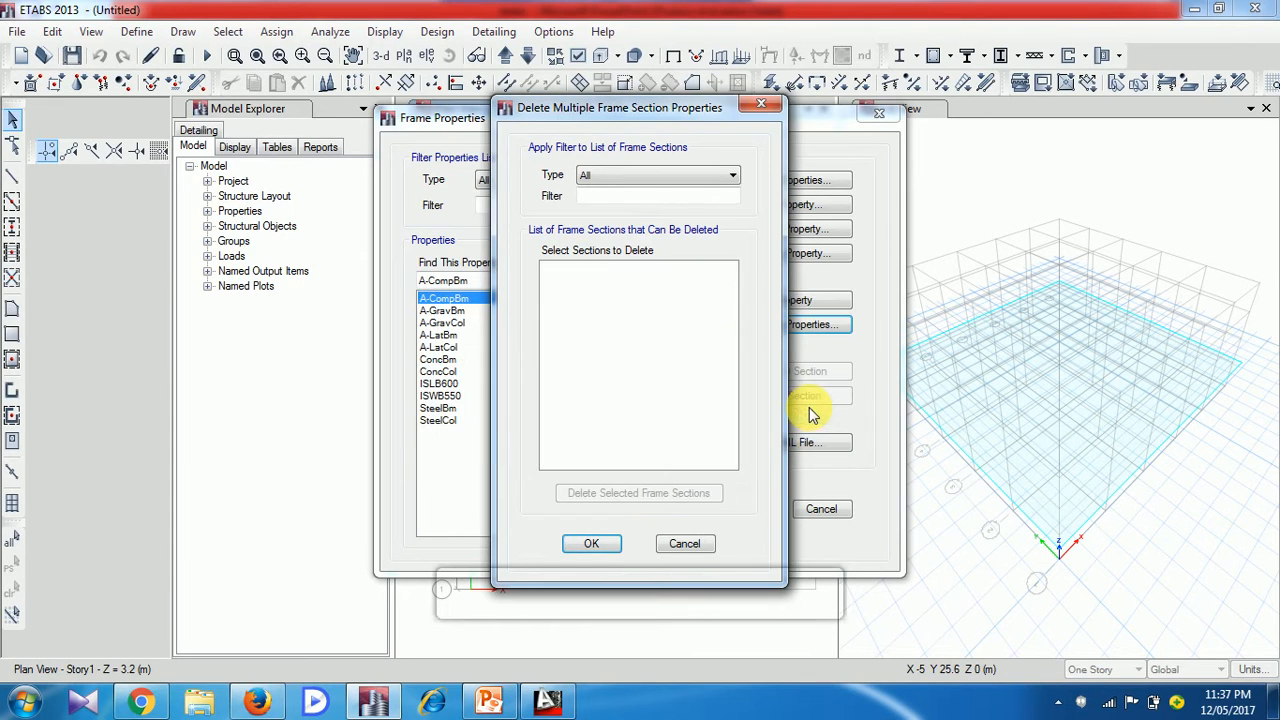
click(597, 543)
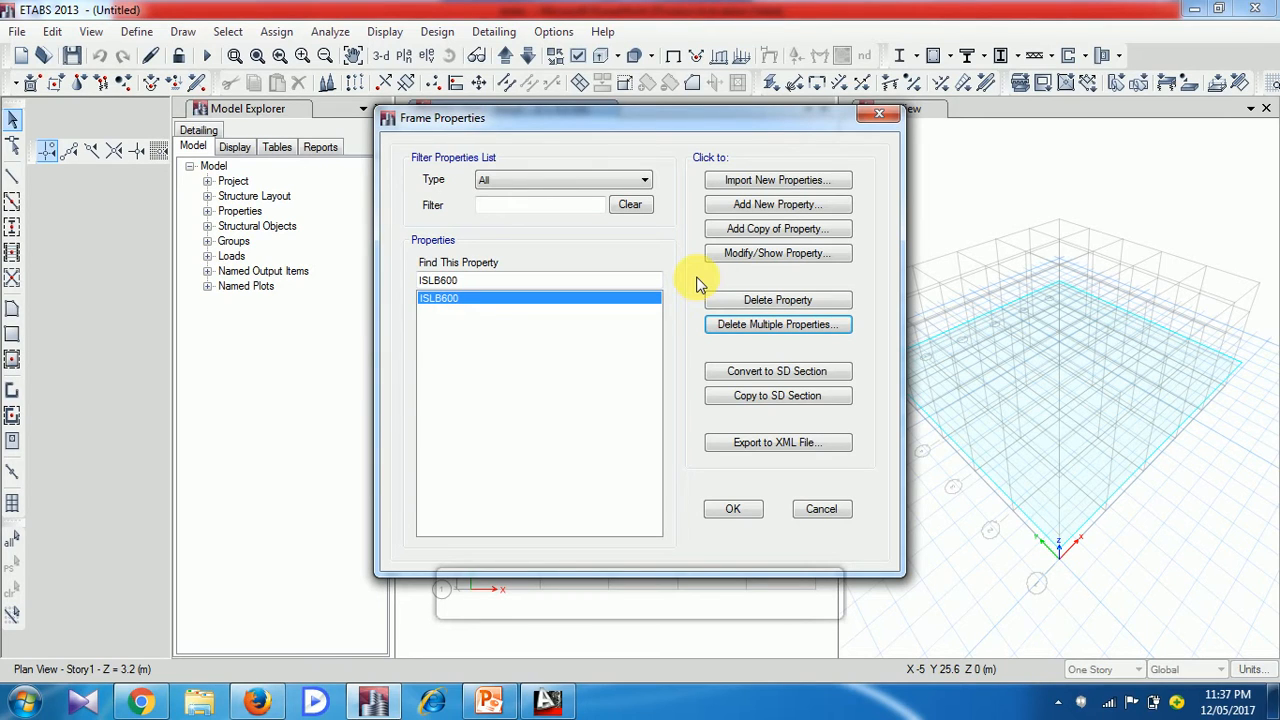
Add a rectangular concrete frame section named Beam 300x300 and assign it the M25 material
click(779, 212)
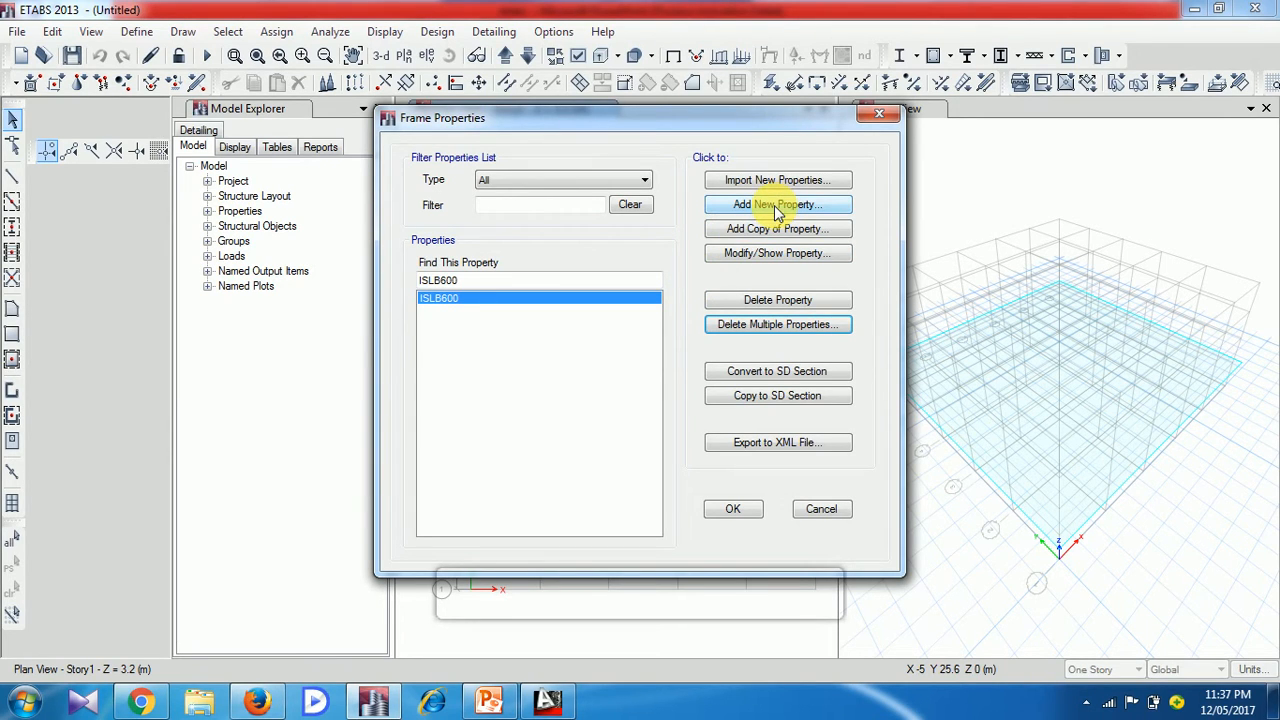
click(778, 210)
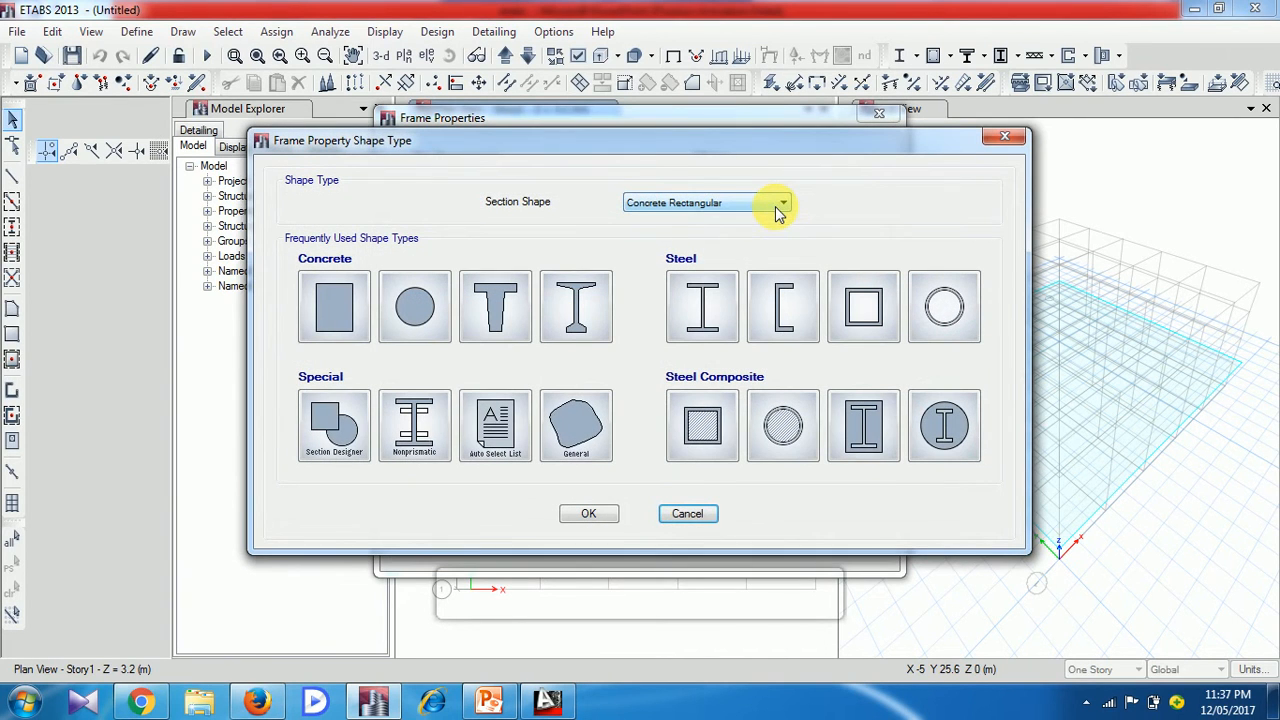
mouse_move(805, 148)
mouse_down()
mouse_move(815, 330)
mouse_move(819, 168)
mouse_up()
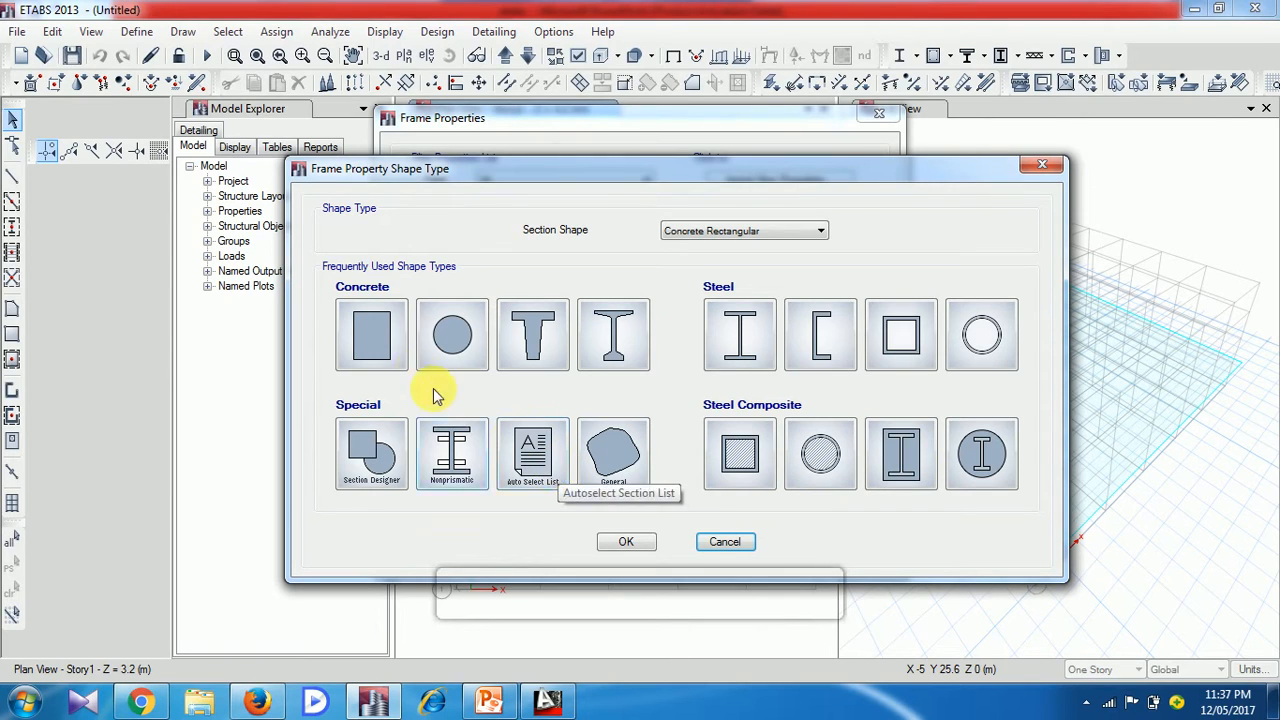
click(380, 337)
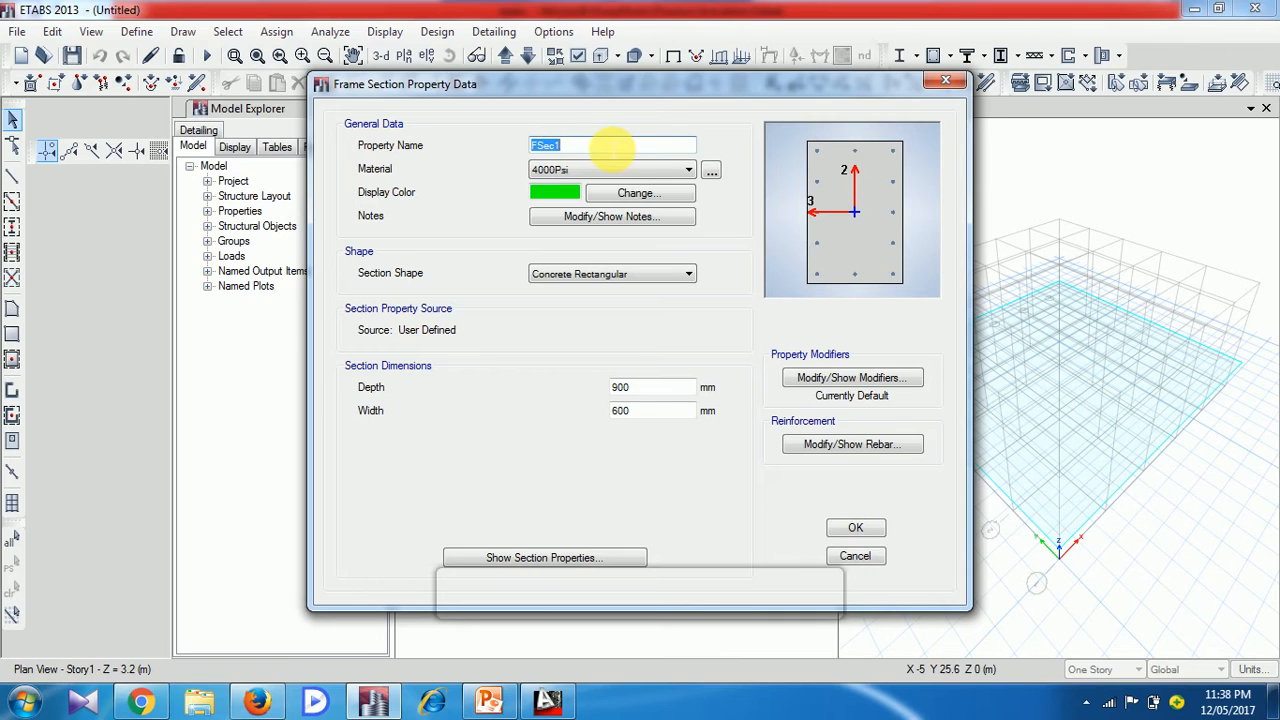
key(BackSpace)
text(Beam)
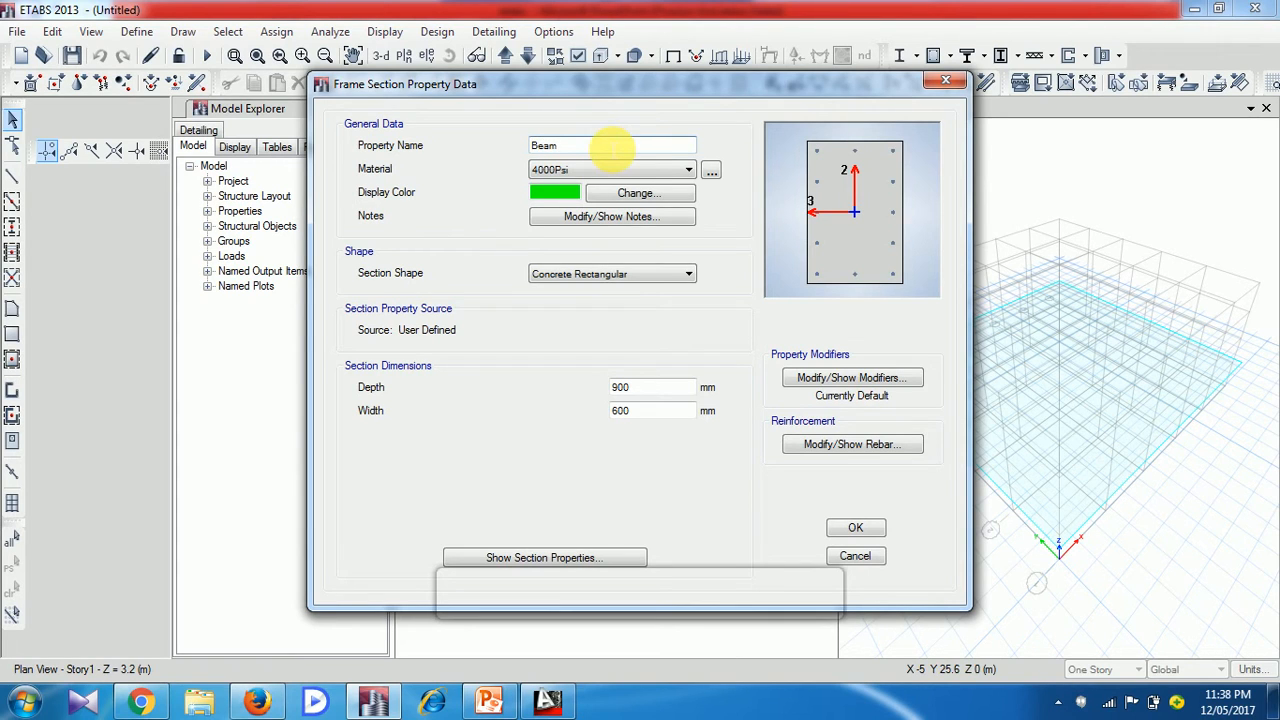
text( #)
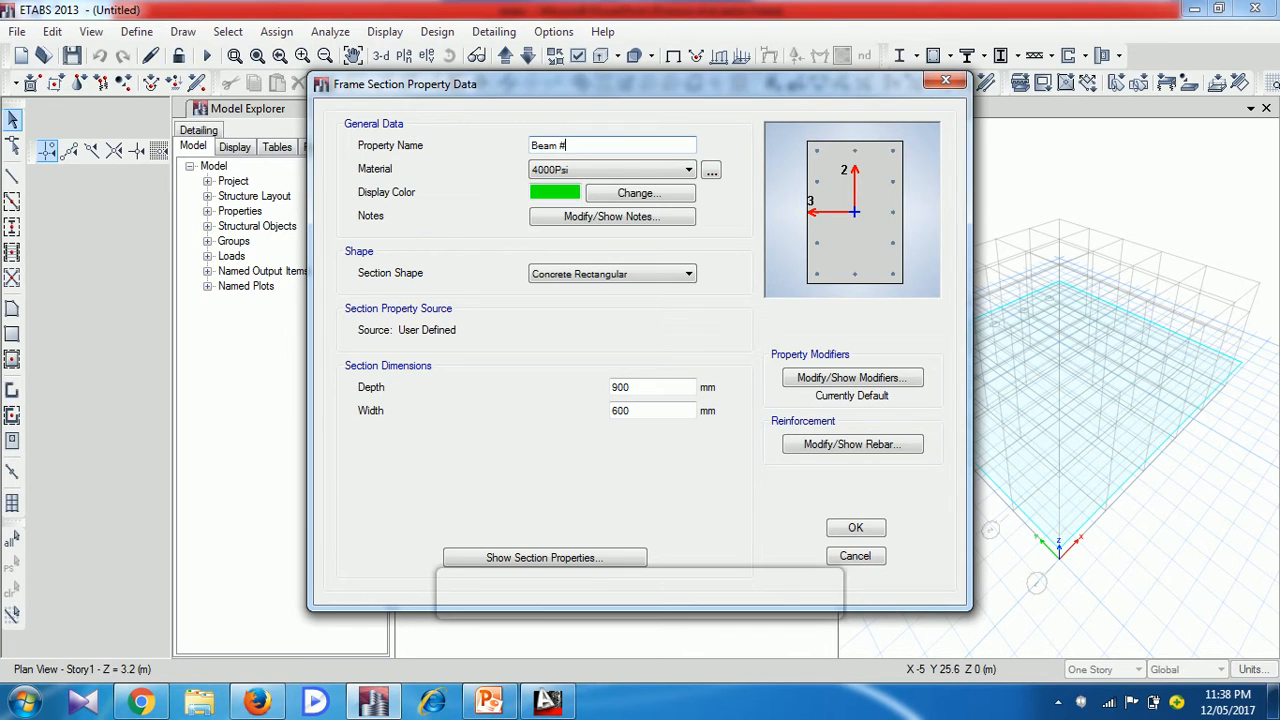
key(BackSpace)
text(300x300)
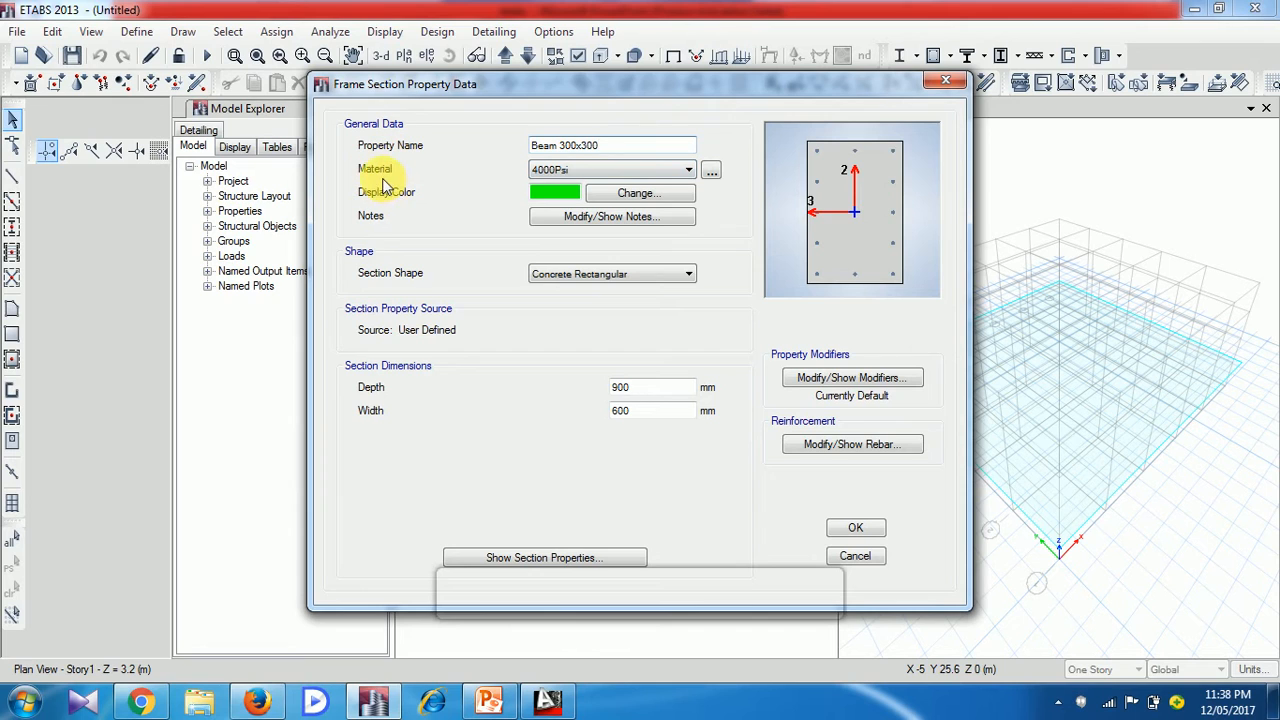
click(557, 170)
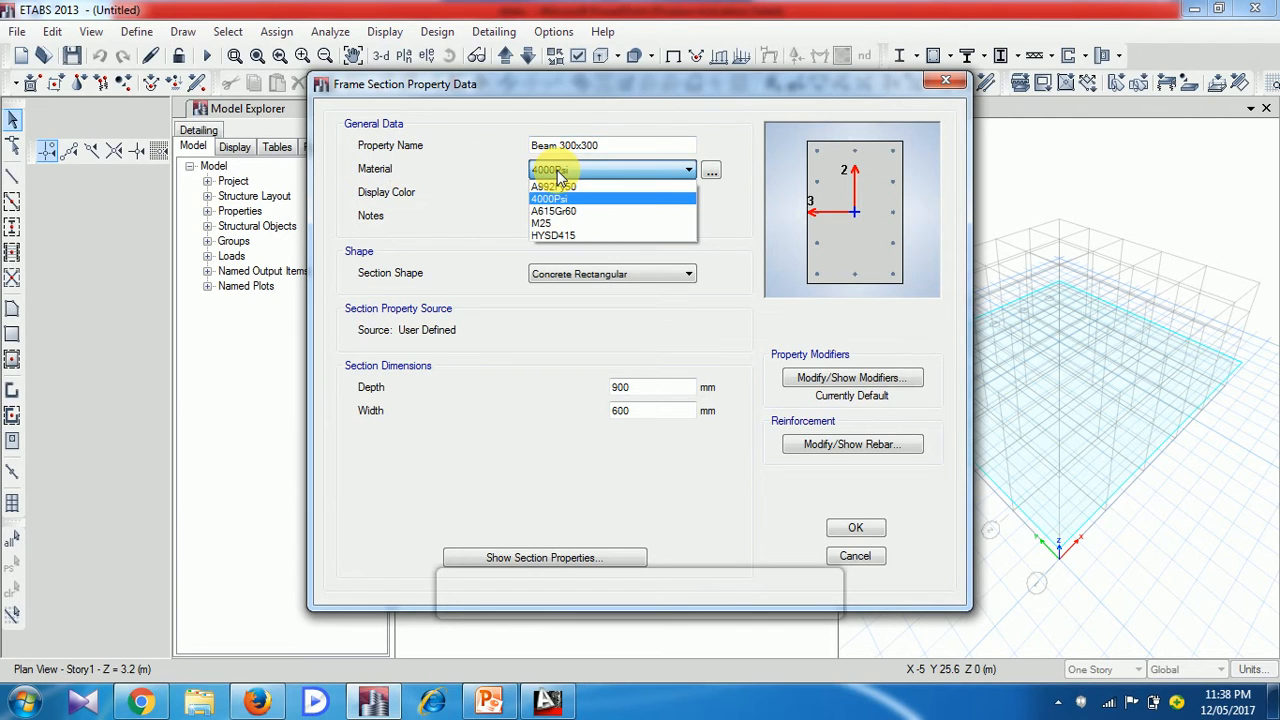
click(568, 224)
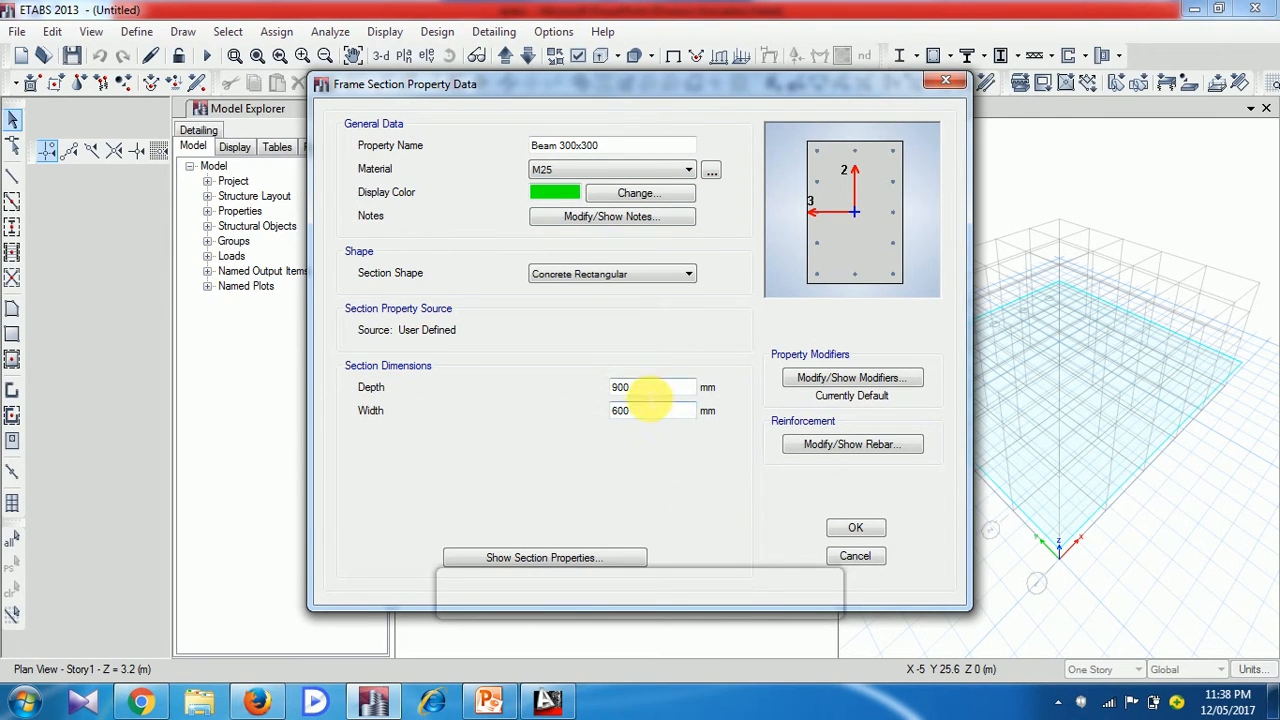
Set the beam section's depth and width to 300 mm each
drag(642, 388, 575, 398)
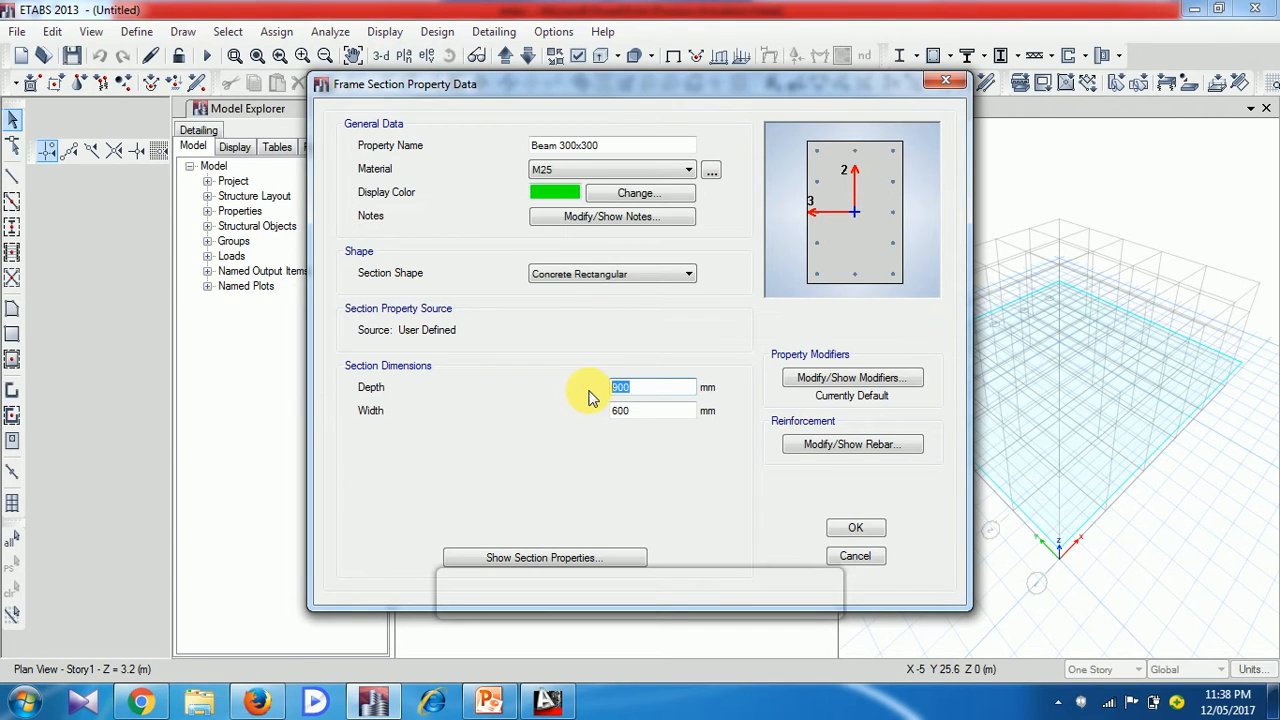
text(300)
click(652, 412)
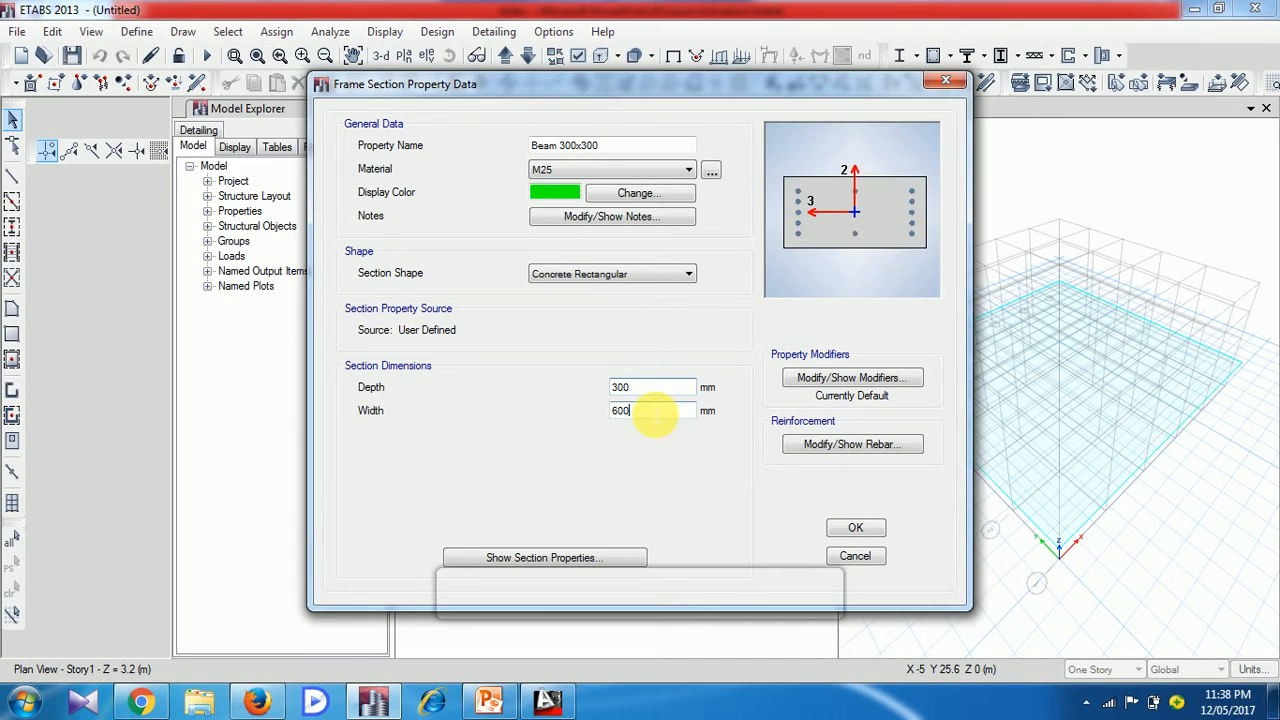
key(BackSpace)
key(BackSpace)
key(BackSpace)
text(300)
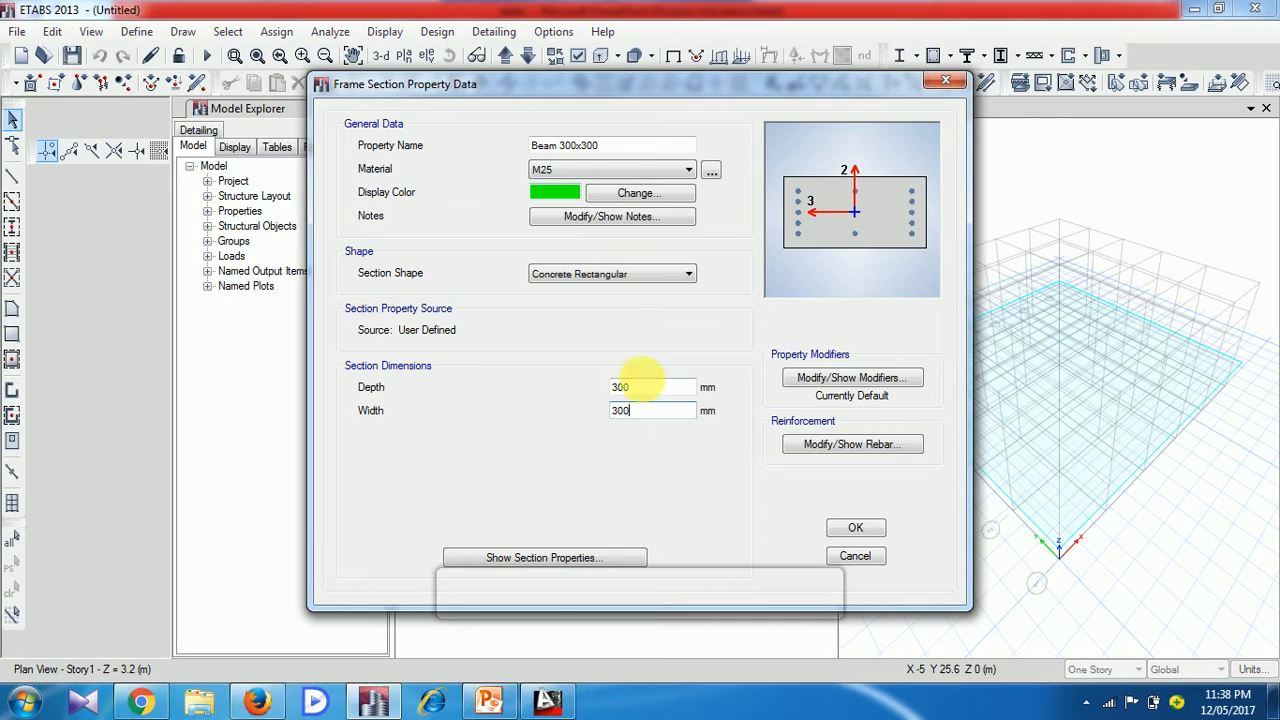
click(650, 389)
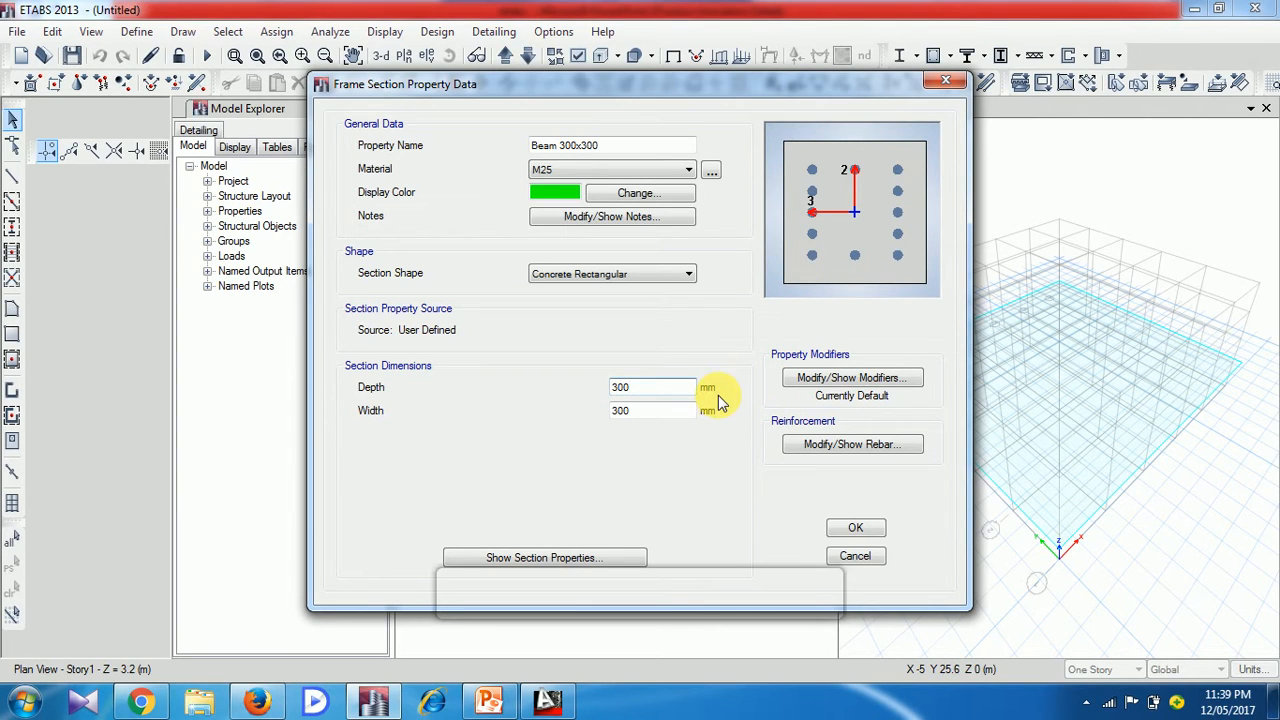
Set the beam's reinforcement to M3 Design Only (Beam), with HYSD415 for both longitudinal bars and confinement ties
click(849, 446)
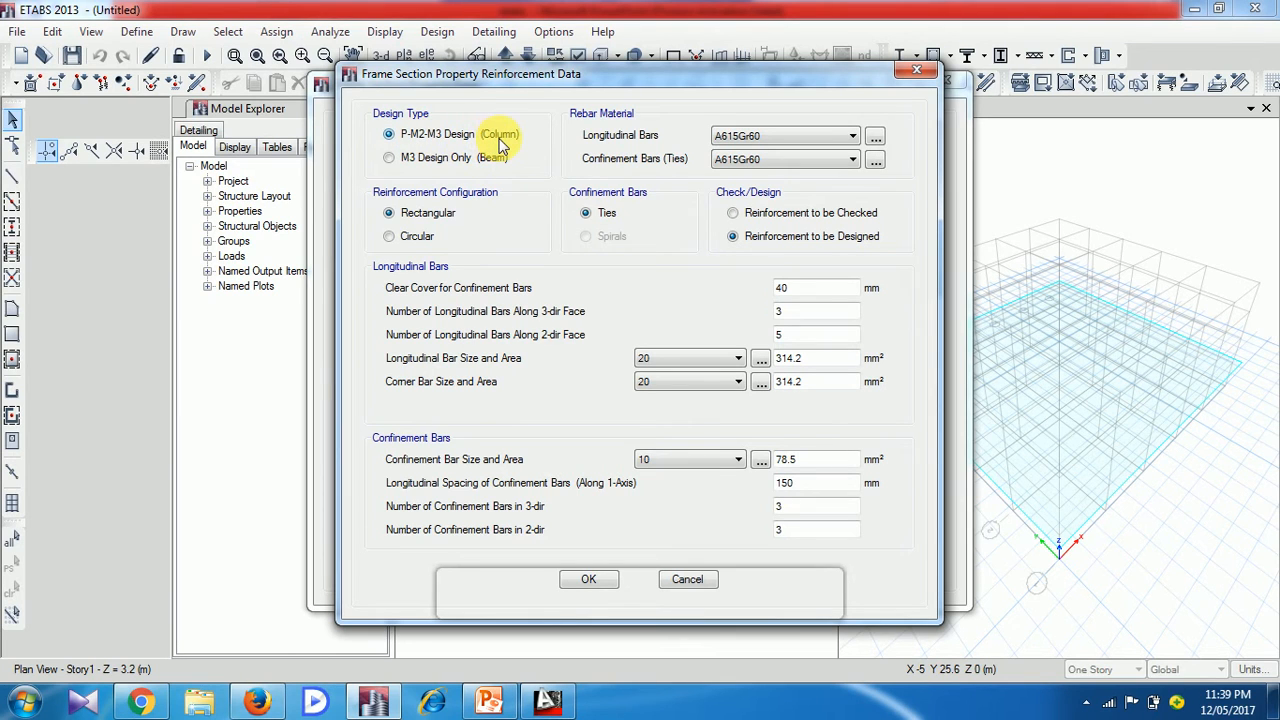
drag(577, 63, 602, 55)
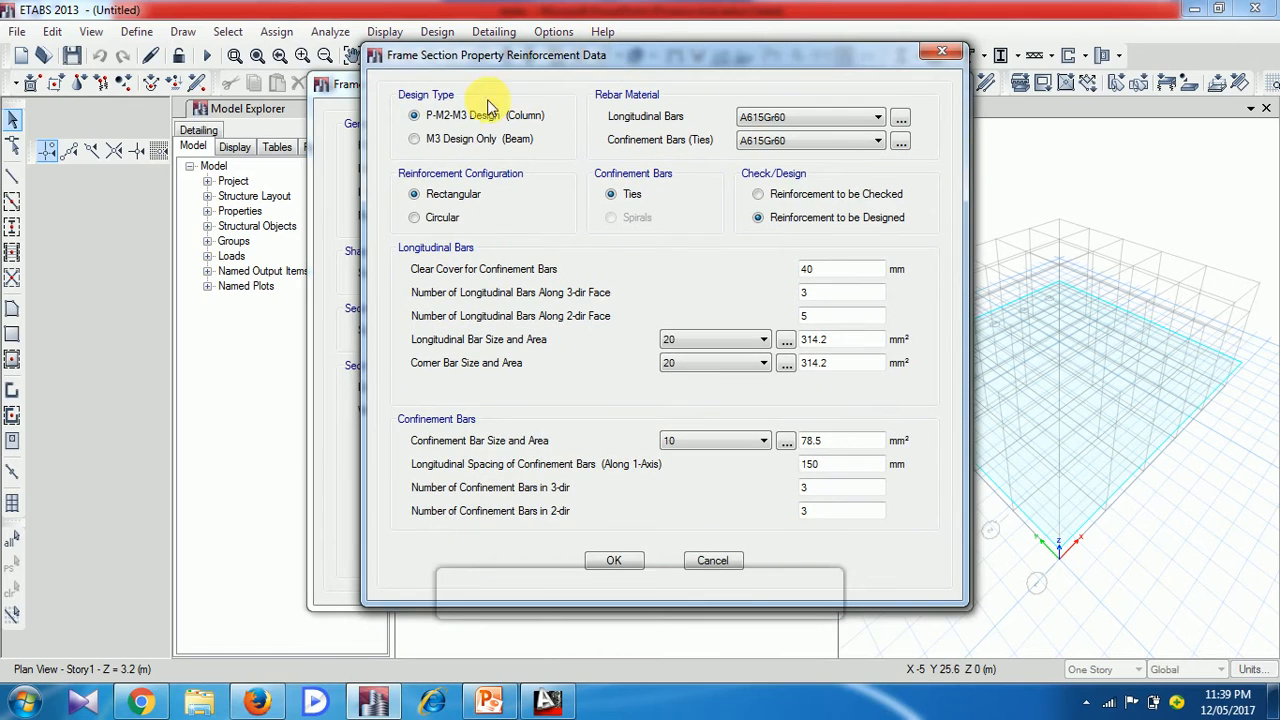
click(416, 139)
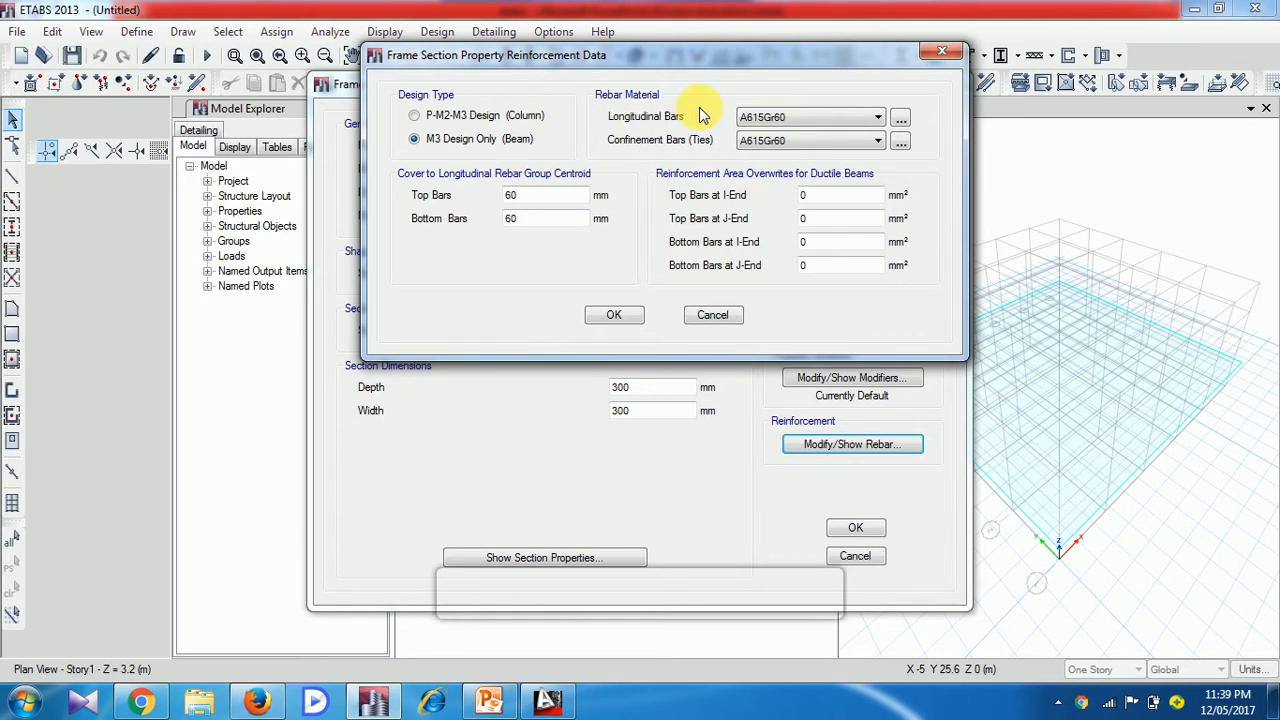
click(815, 119)
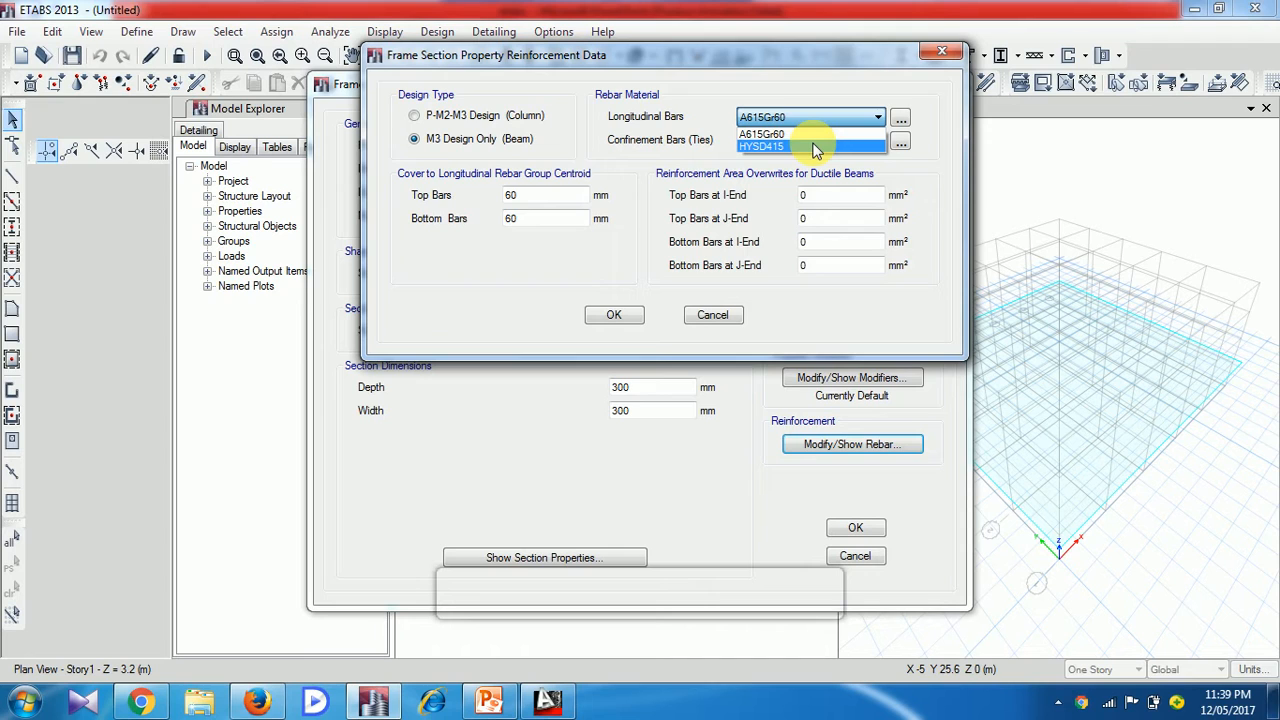
click(815, 147)
click(806, 140)
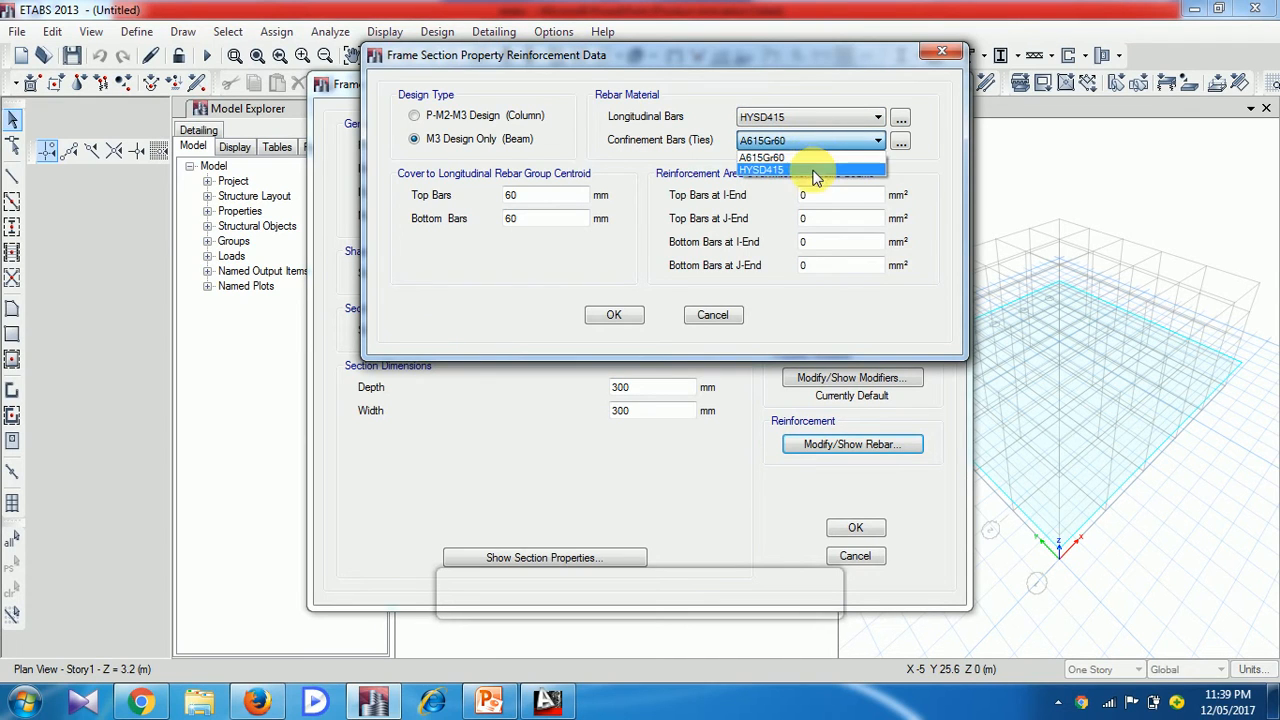
click(812, 170)
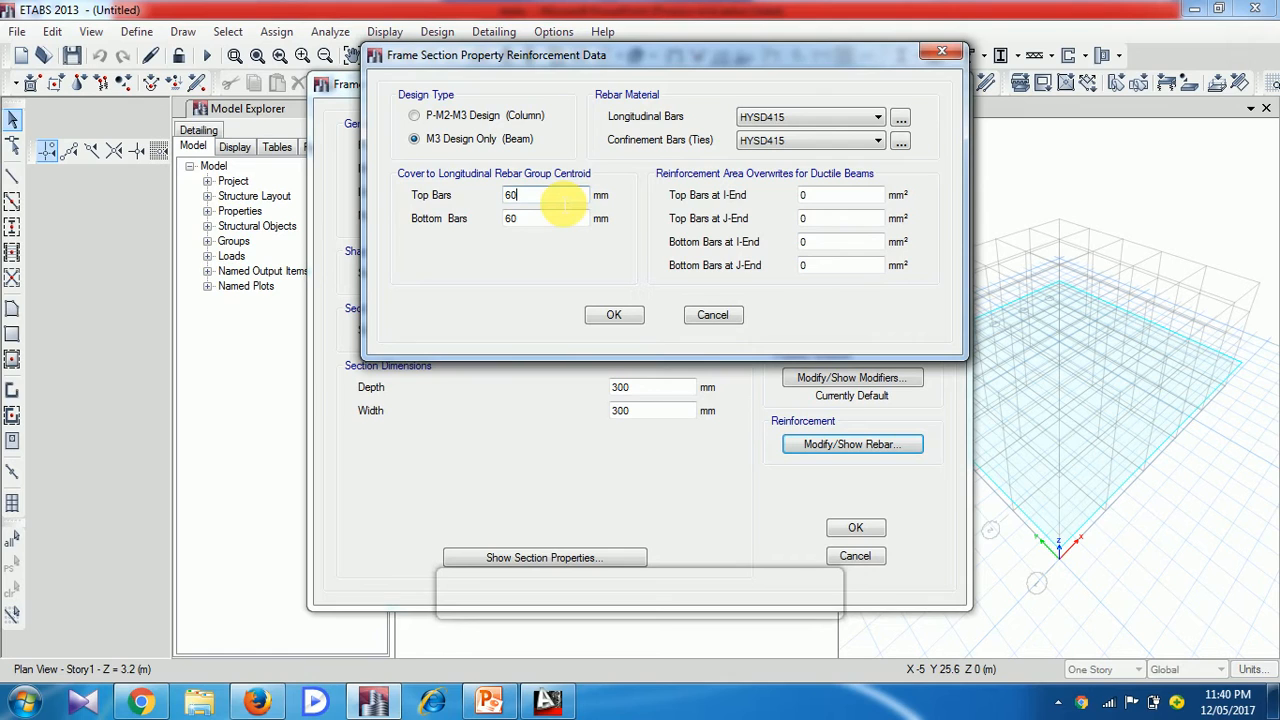
Set the beam's top and bottom rebar cover to 30 mm each, and accept the reinforcement and section definition
key(BackSpace)
key(BackSpace)
text(30)
click(545, 220)
key(BackSpace)
key(BackSpace)
text(30)
click(617, 318)
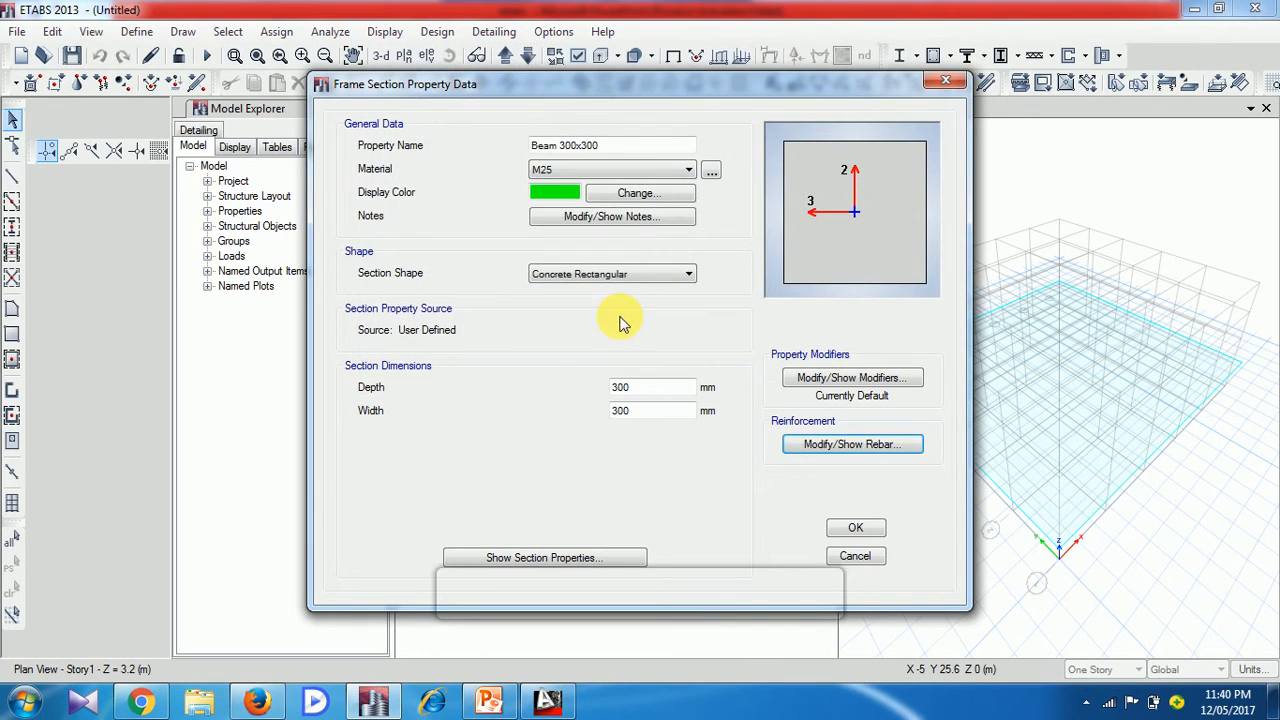
click(855, 536)
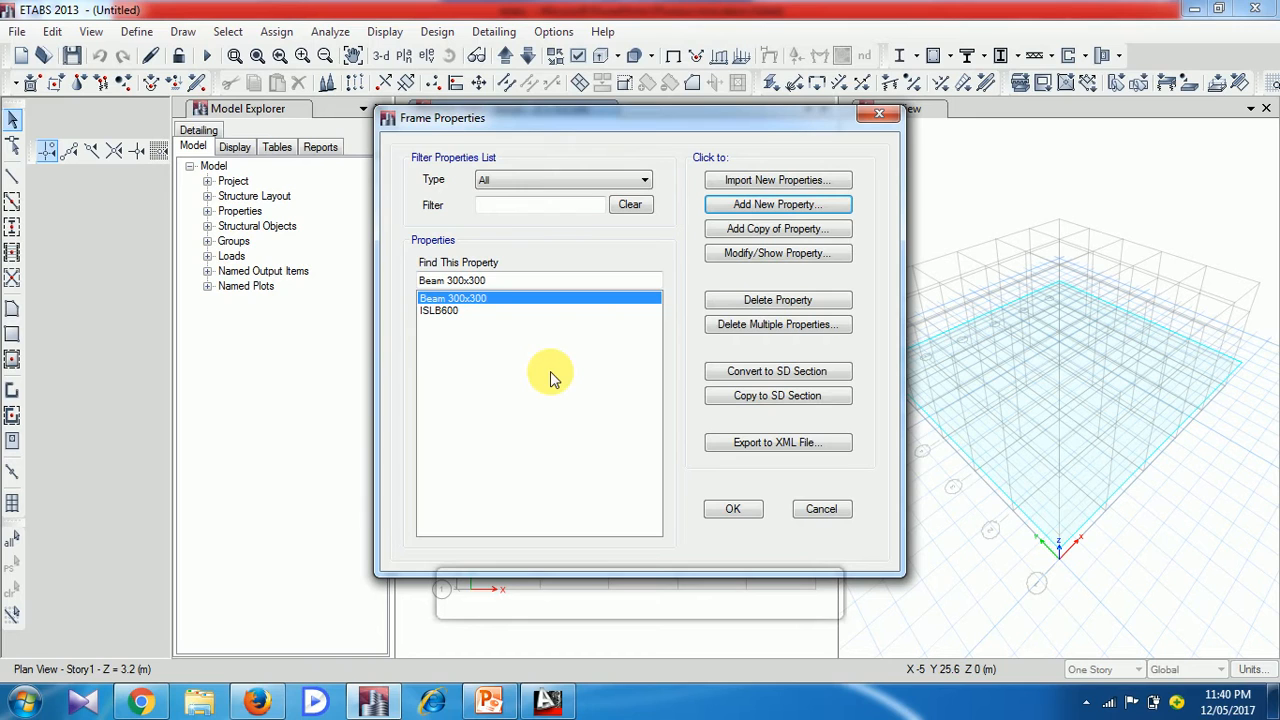
Add another rectangular concrete frame section named col 300x600 and assign it the M25 material
click(758, 206)
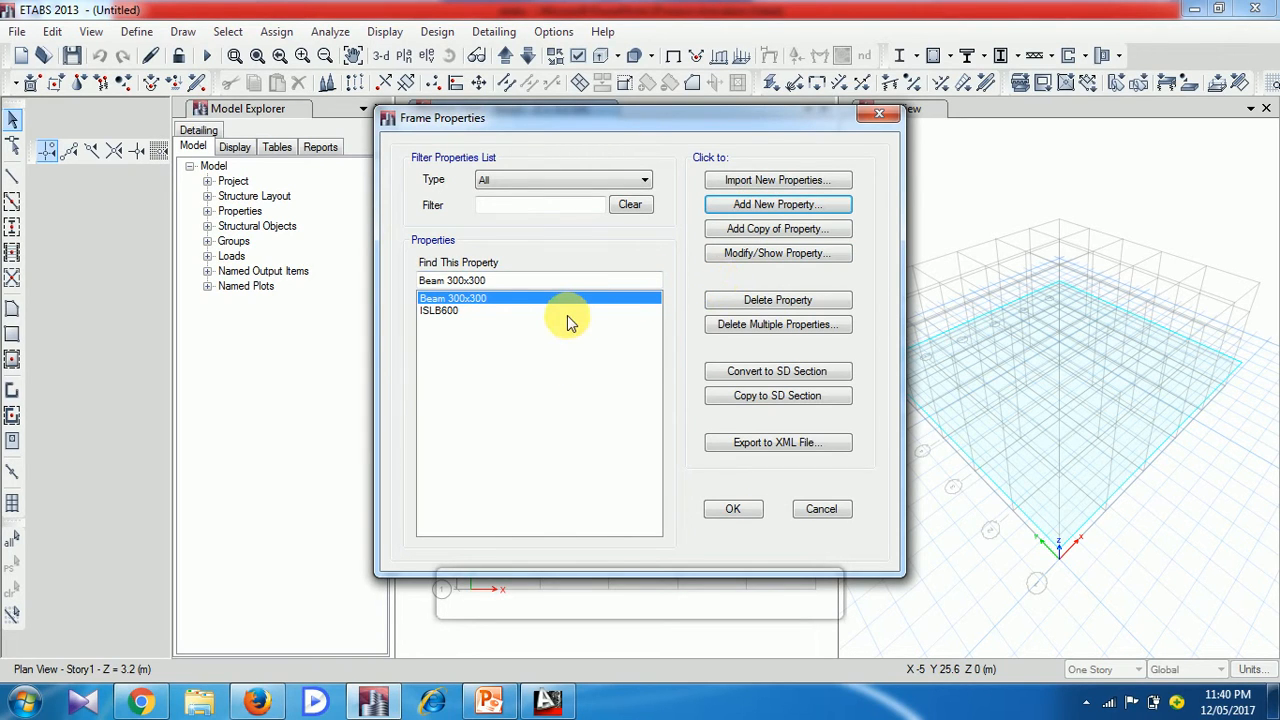
click(800, 206)
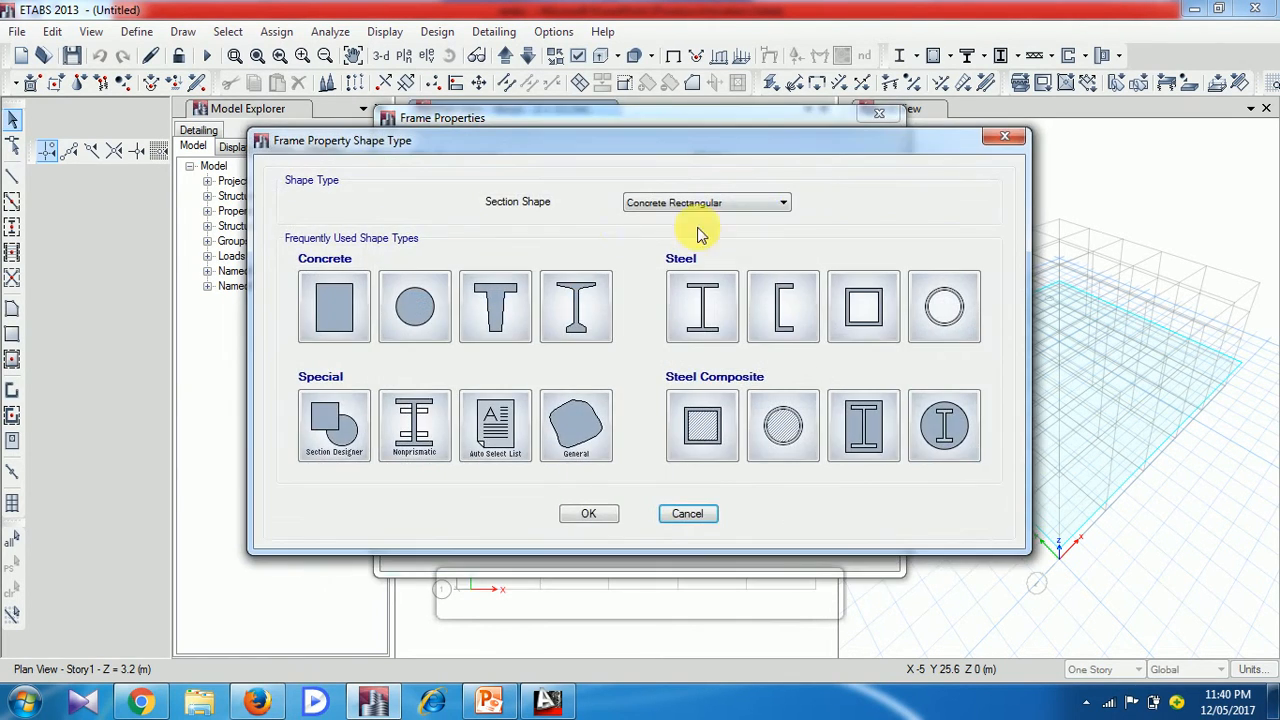
click(336, 300)
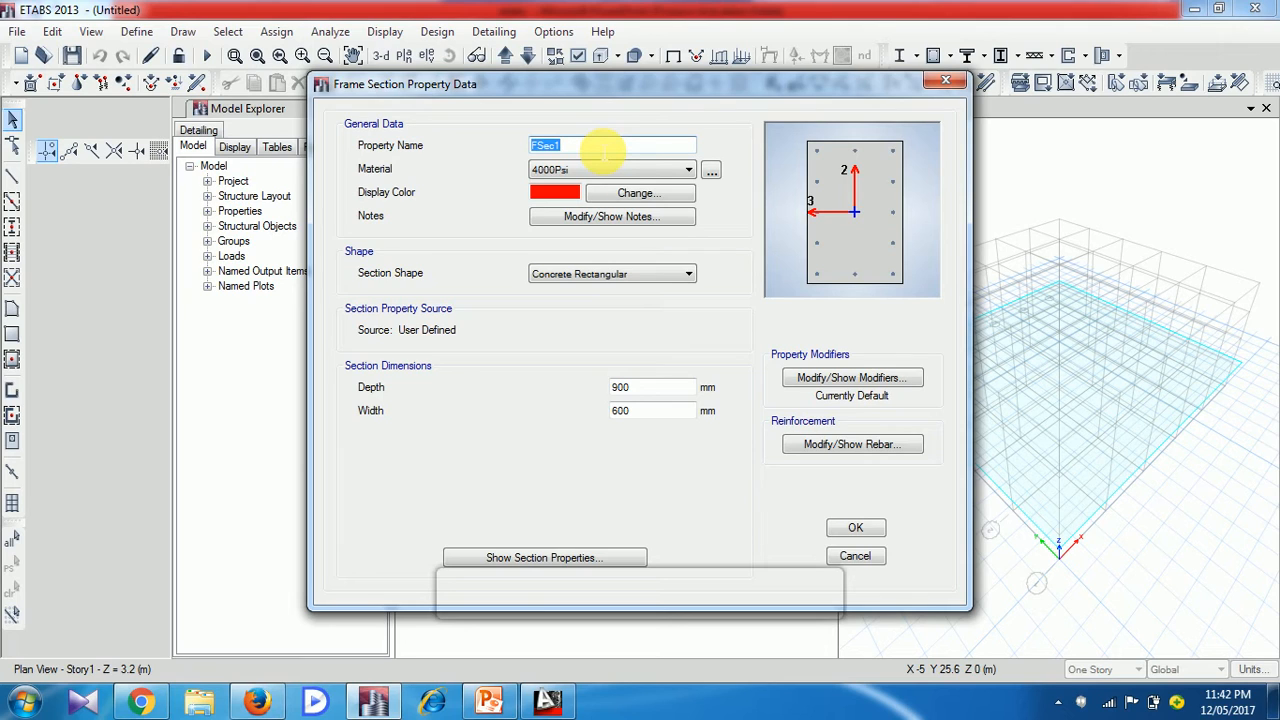
key(BackSpace)
text(col)
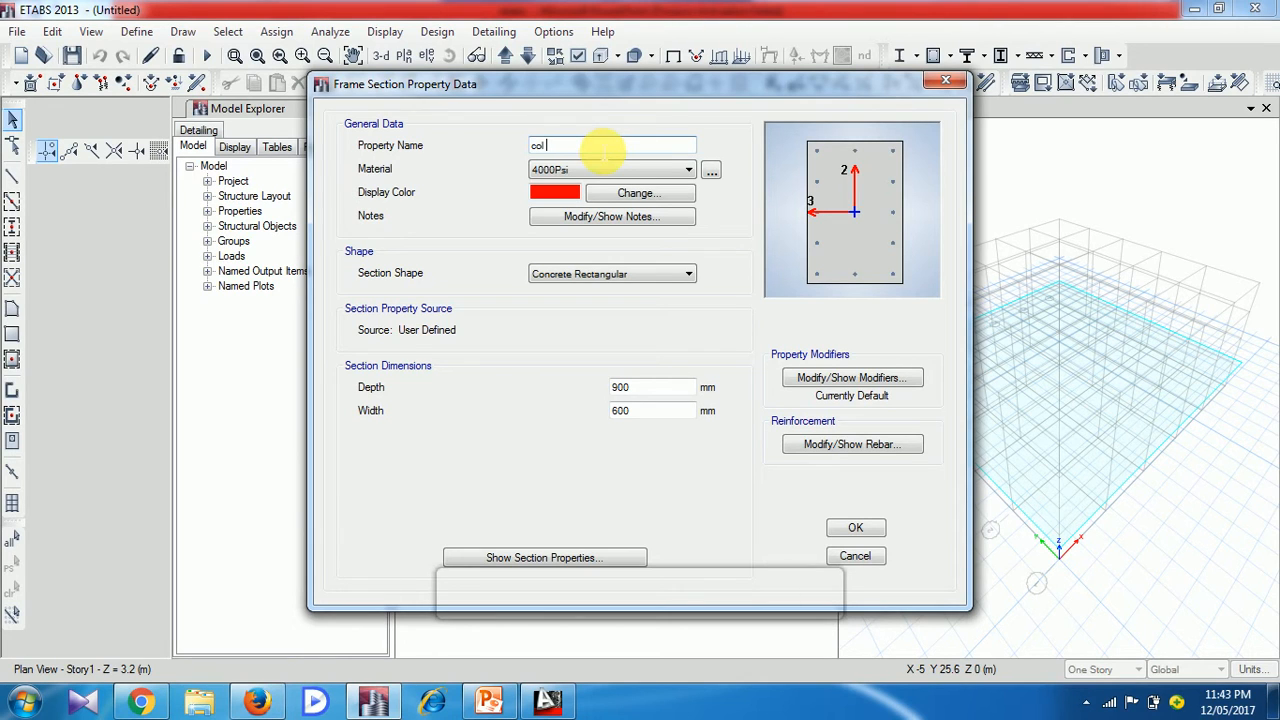
text(3)
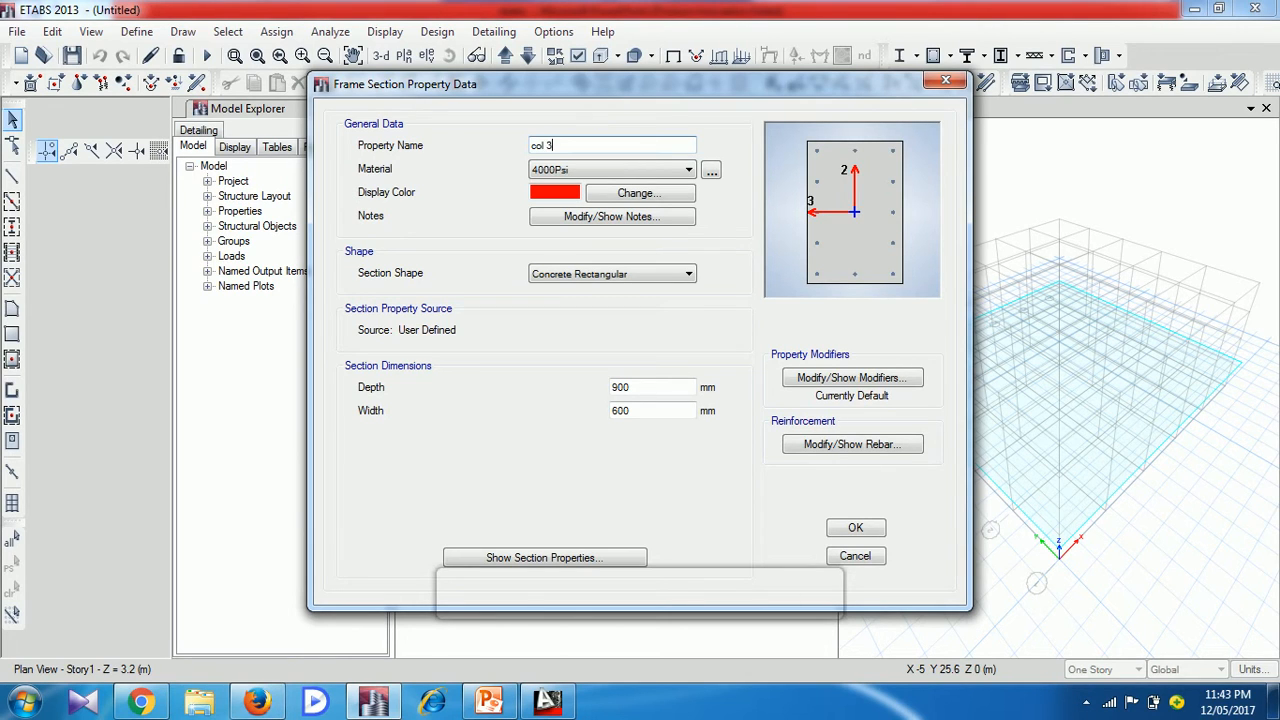
text(00x600)
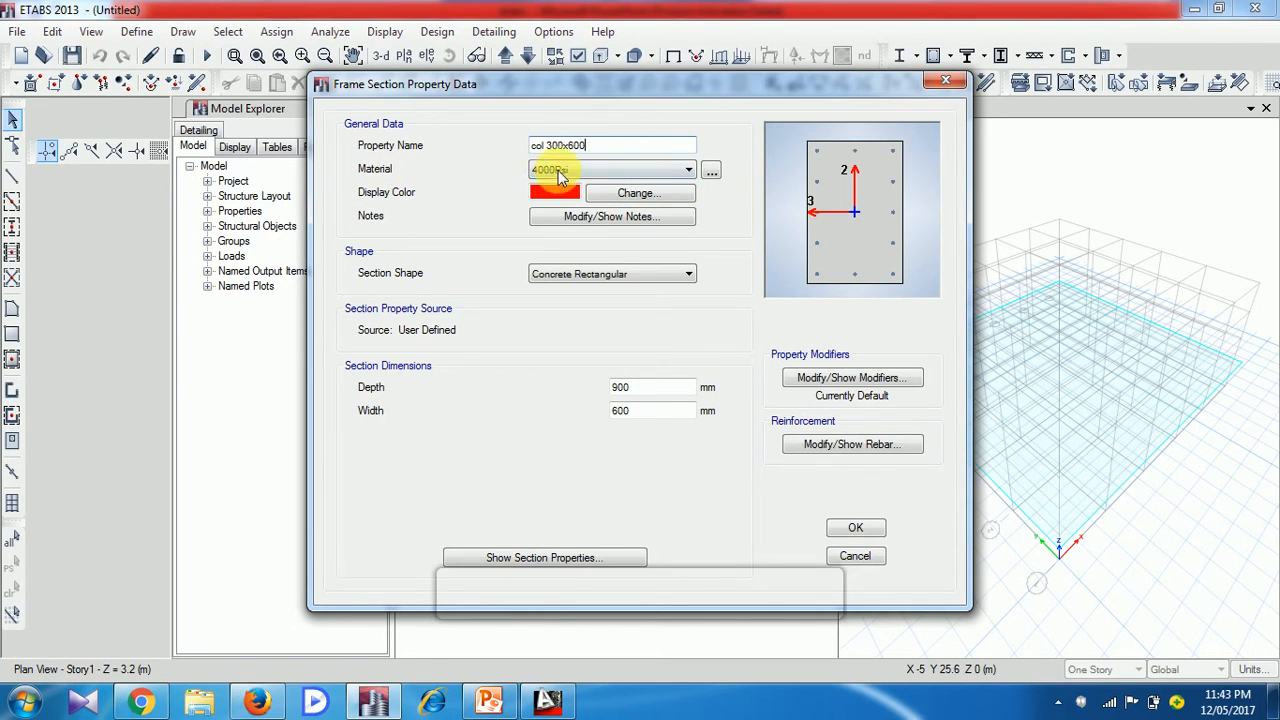
click(613, 167)
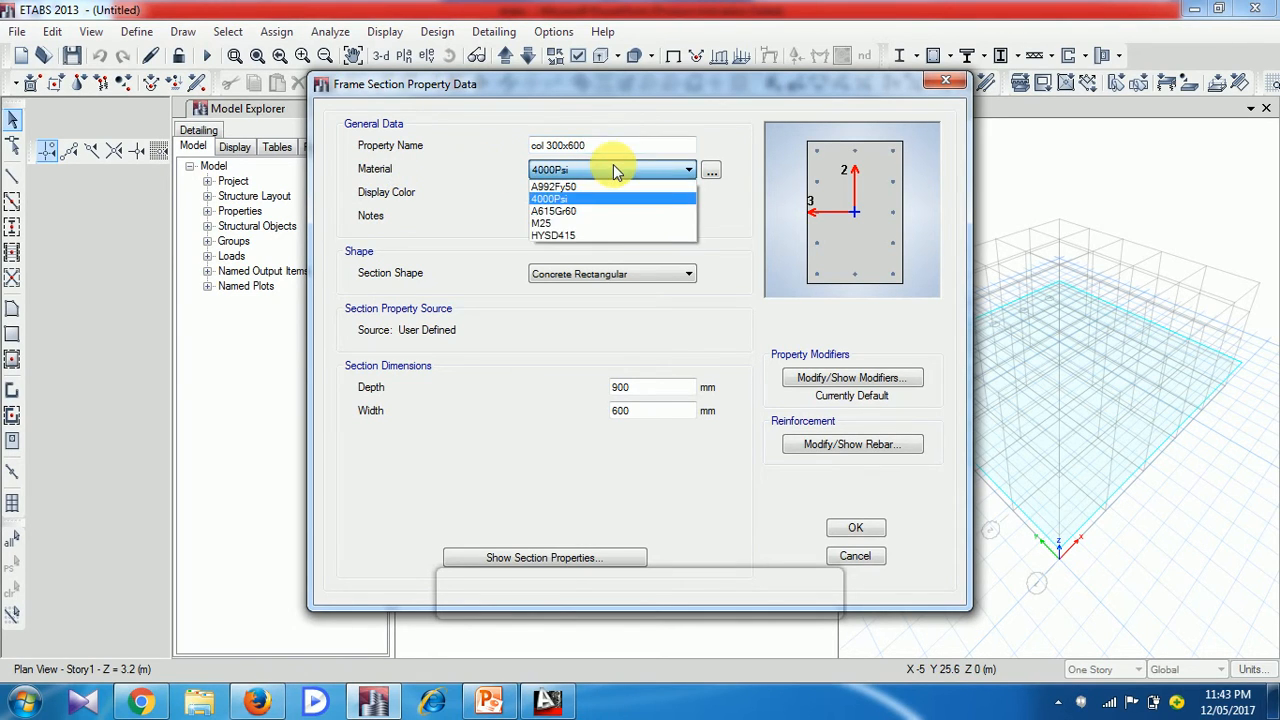
click(613, 222)
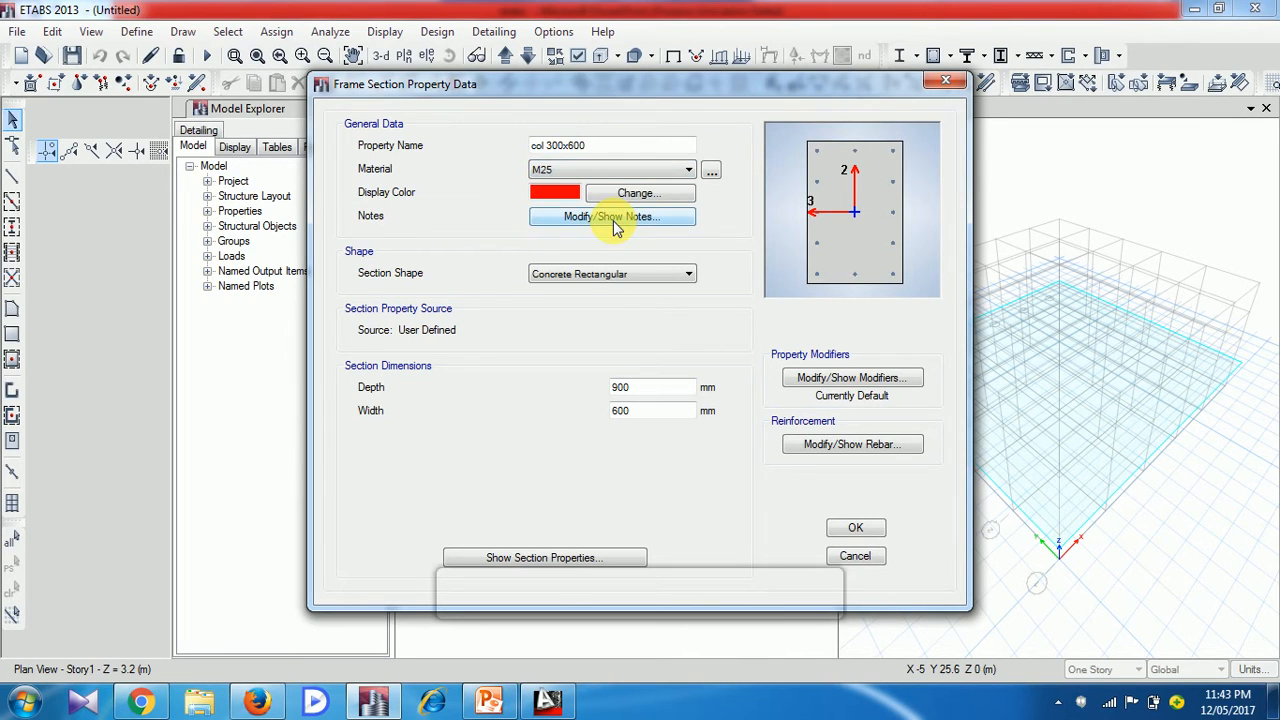
Set the column section's depth to 600 mm and width to 300 mm
click(645, 390)
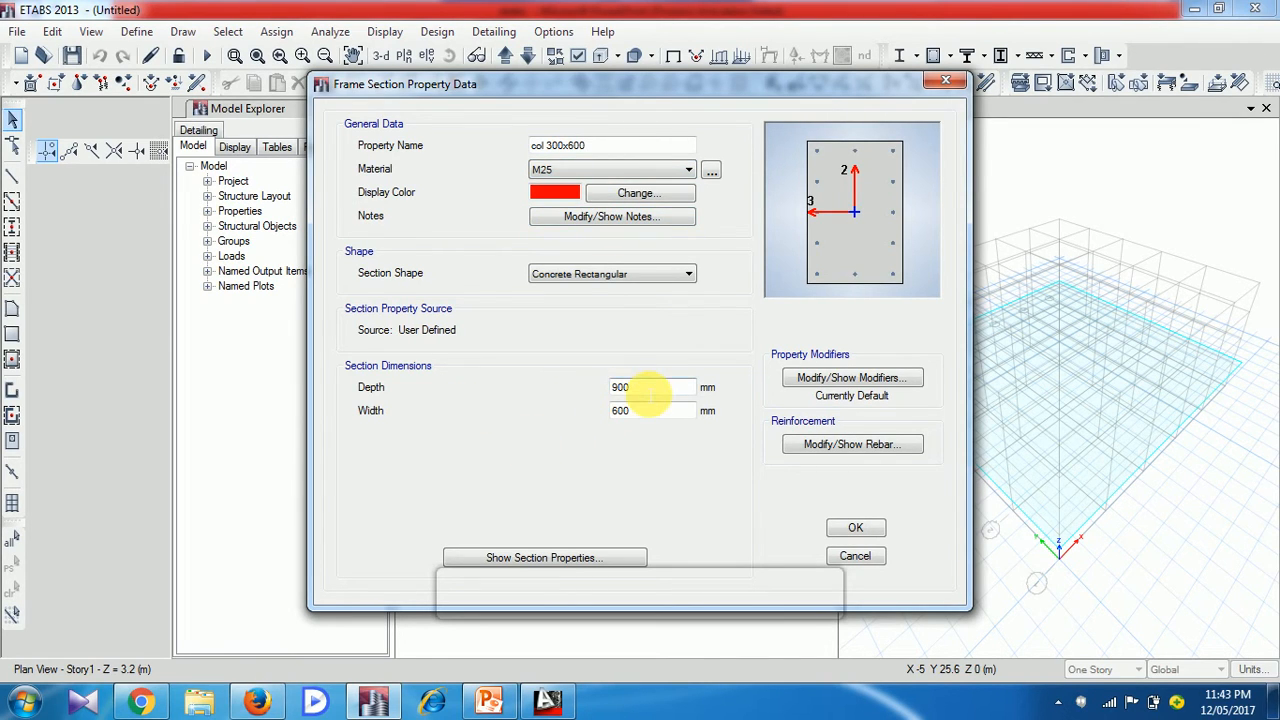
key(BackSpace)
key(BackSpace)
key(BackSpace)
text(600)
click(657, 410)
key(BackSpace)
key(BackSpace)
key(BackSpace)
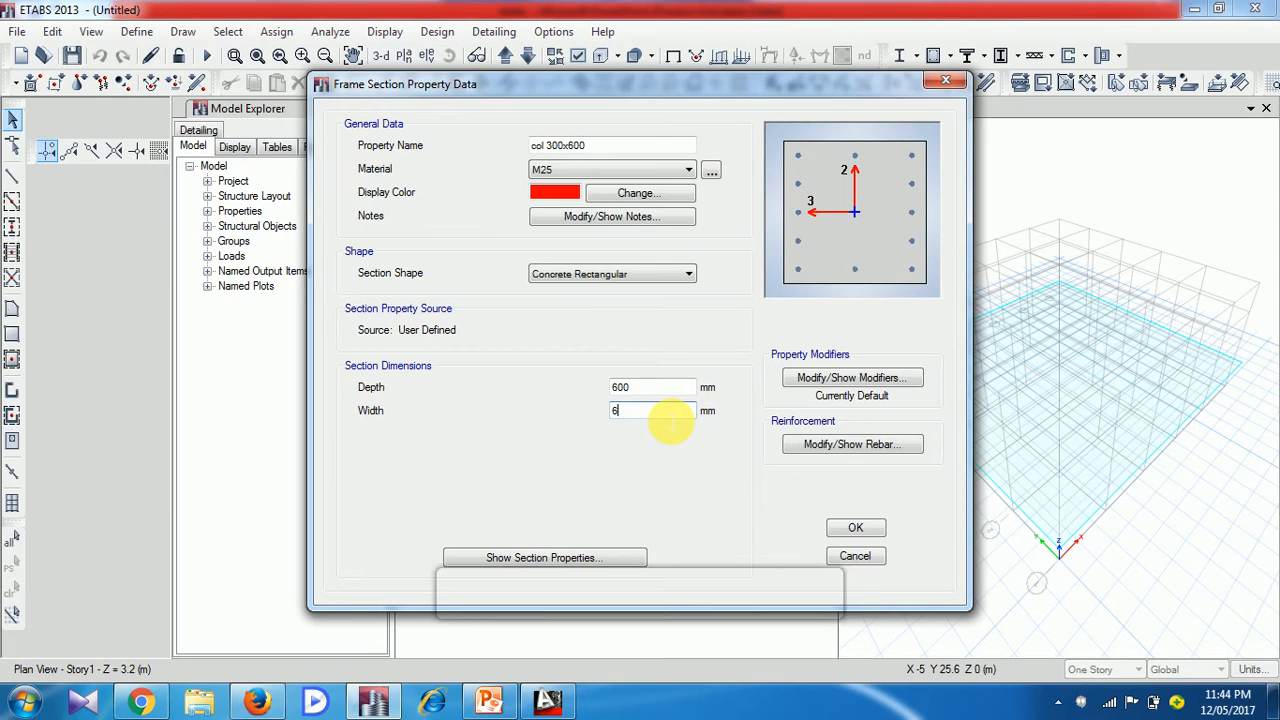
text(3)
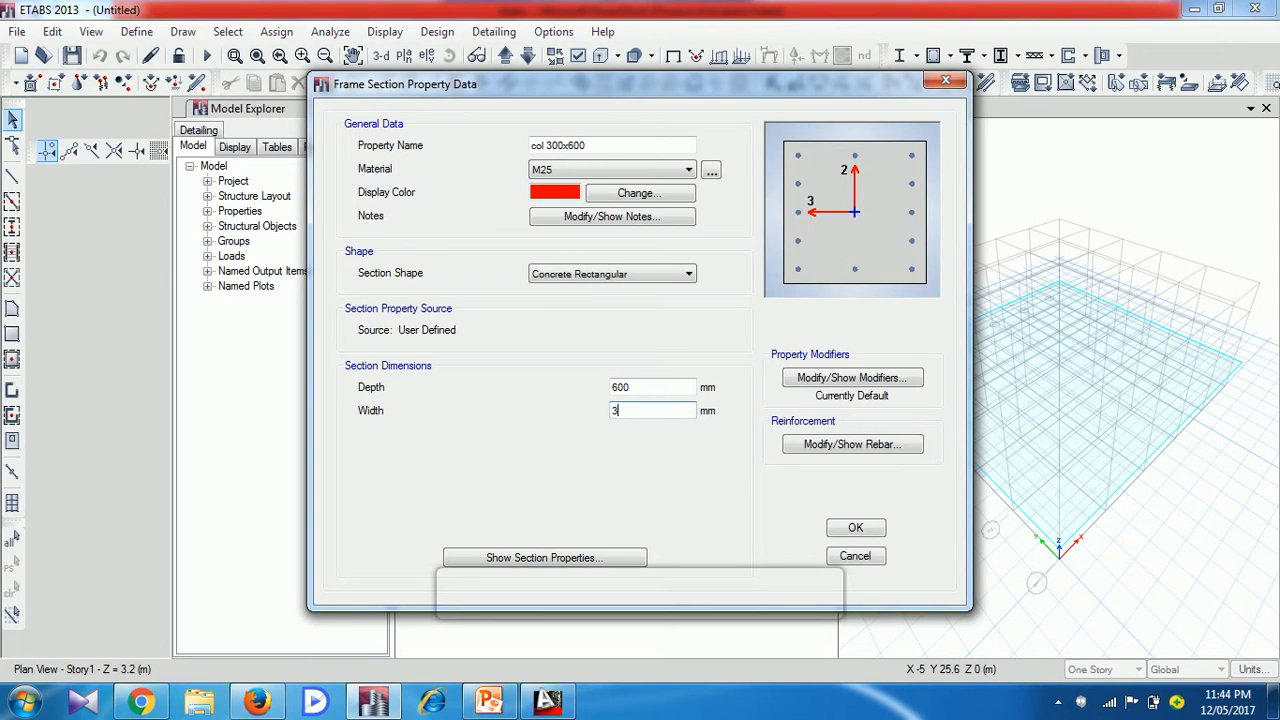
text(00)
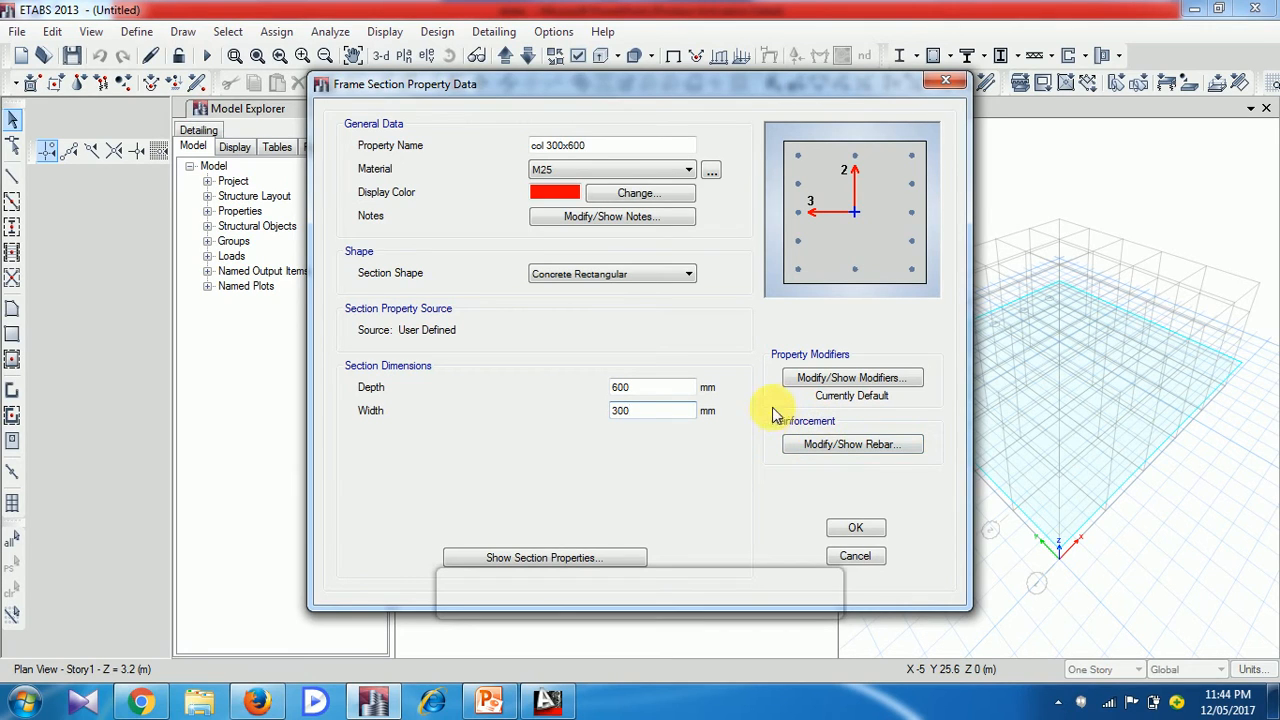
Set the column section's rebar material to HYSD415 for both the longitudinal bars and the confinement ties
click(845, 446)
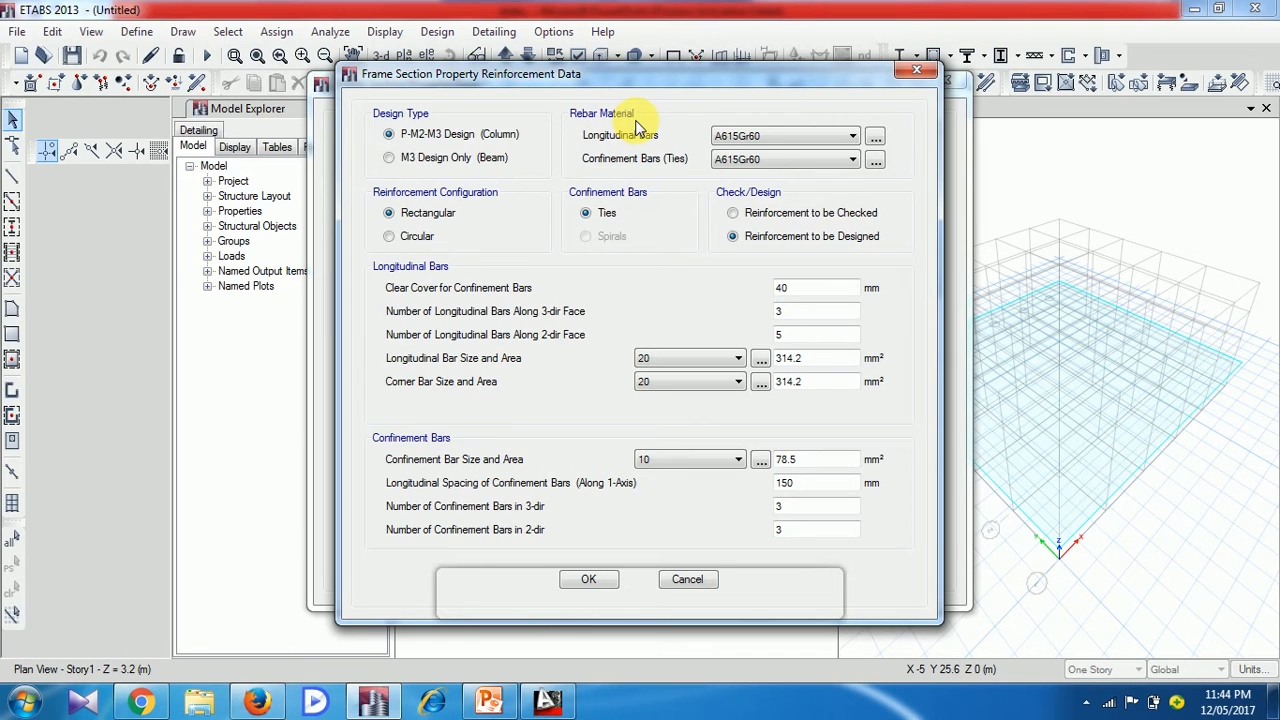
click(780, 136)
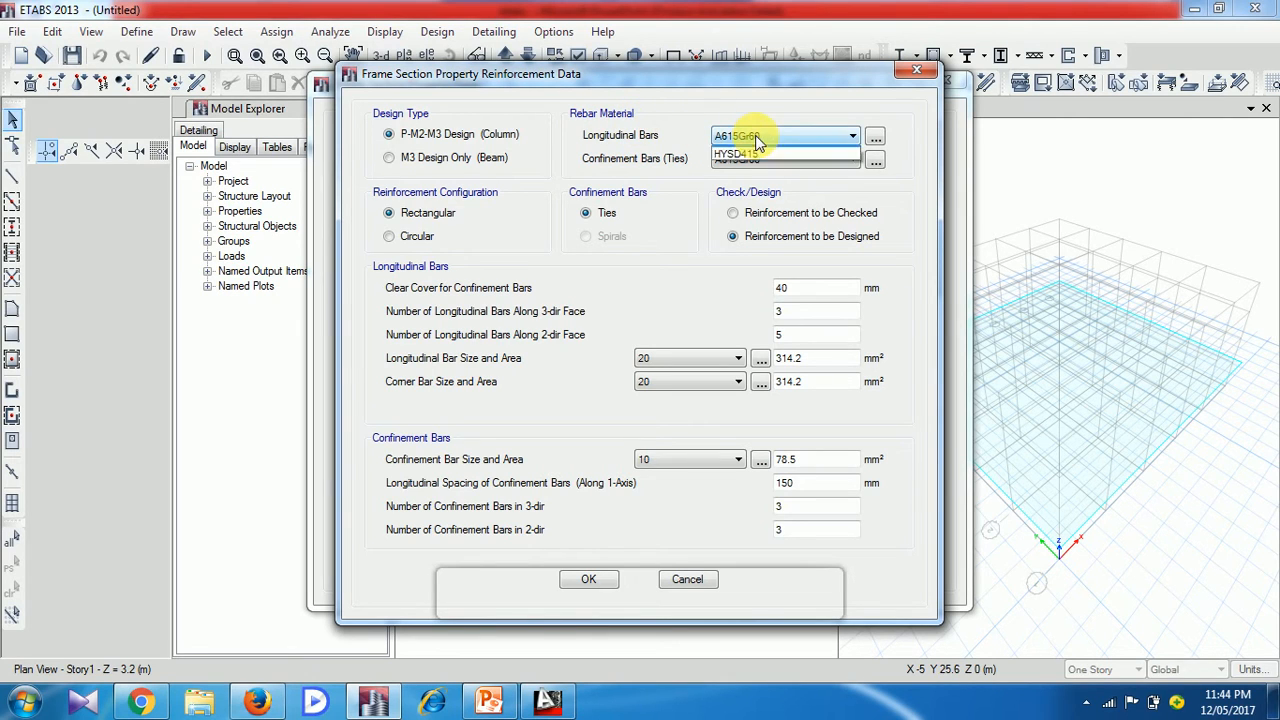
click(757, 165)
click(758, 160)
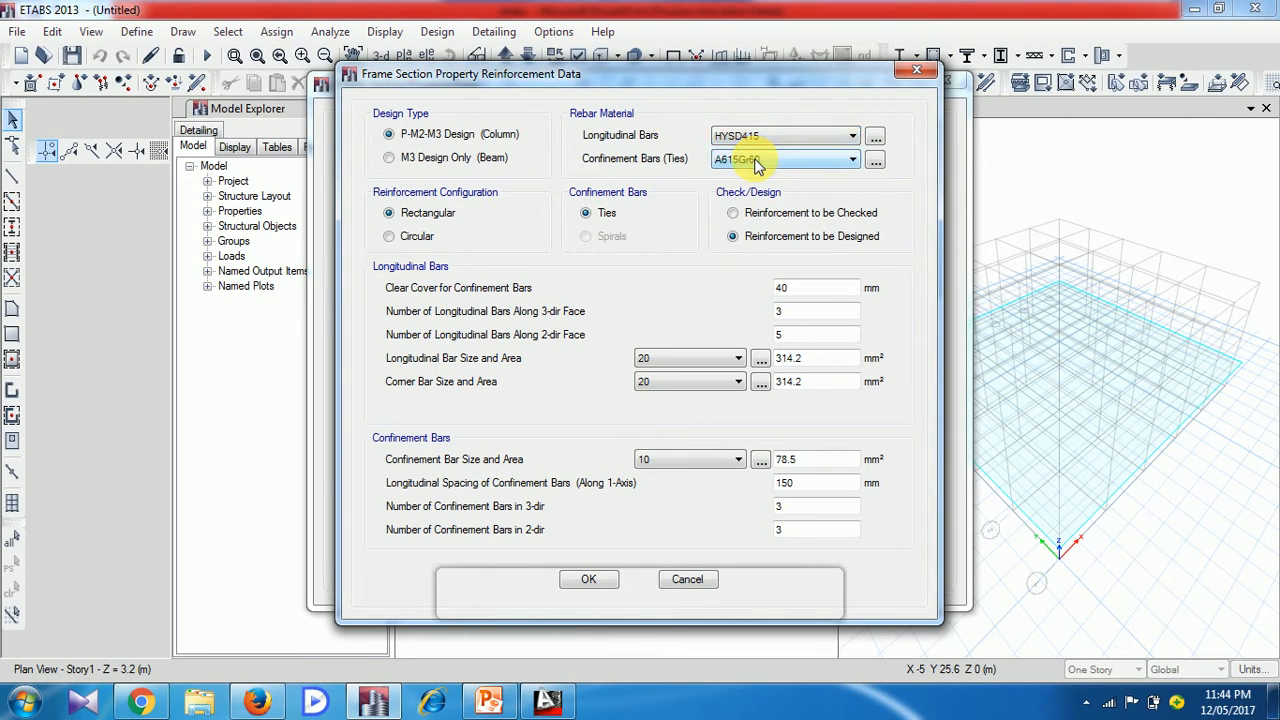
click(760, 190)
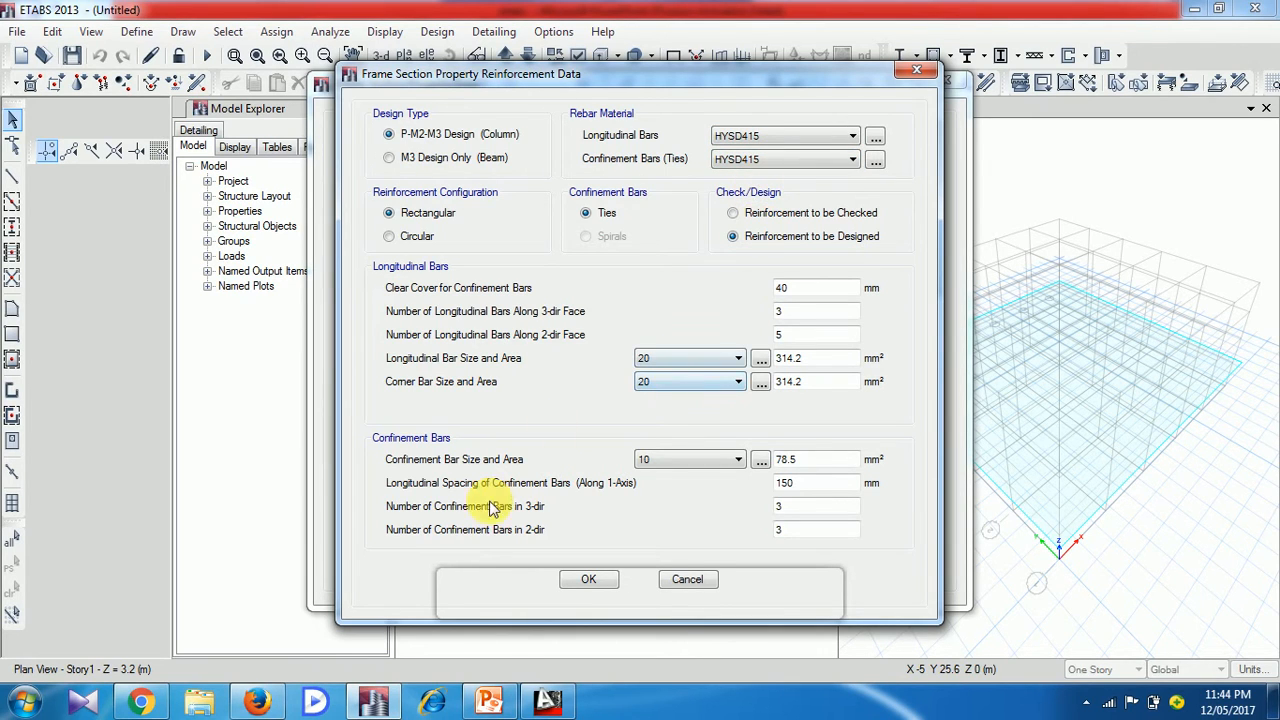
Set the column's confinement bar size to 8, and accept the reinforcement and the frame section definitions
click(670, 462)
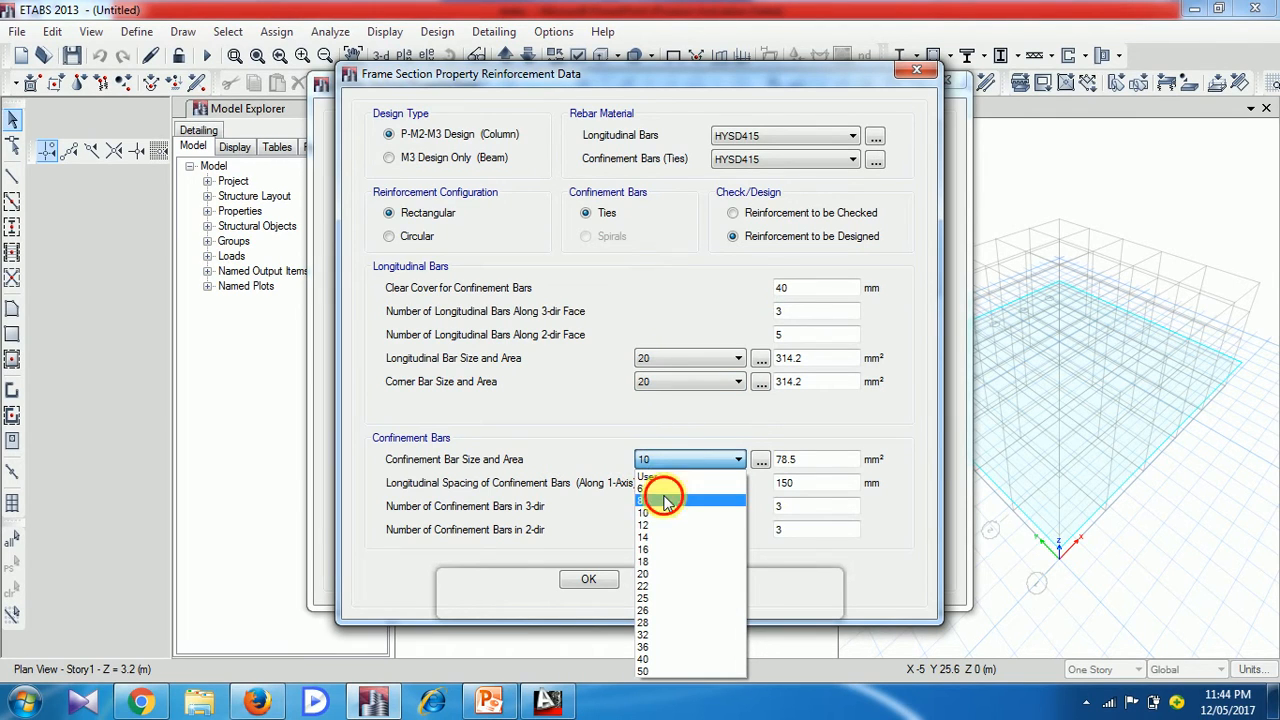
click(667, 501)
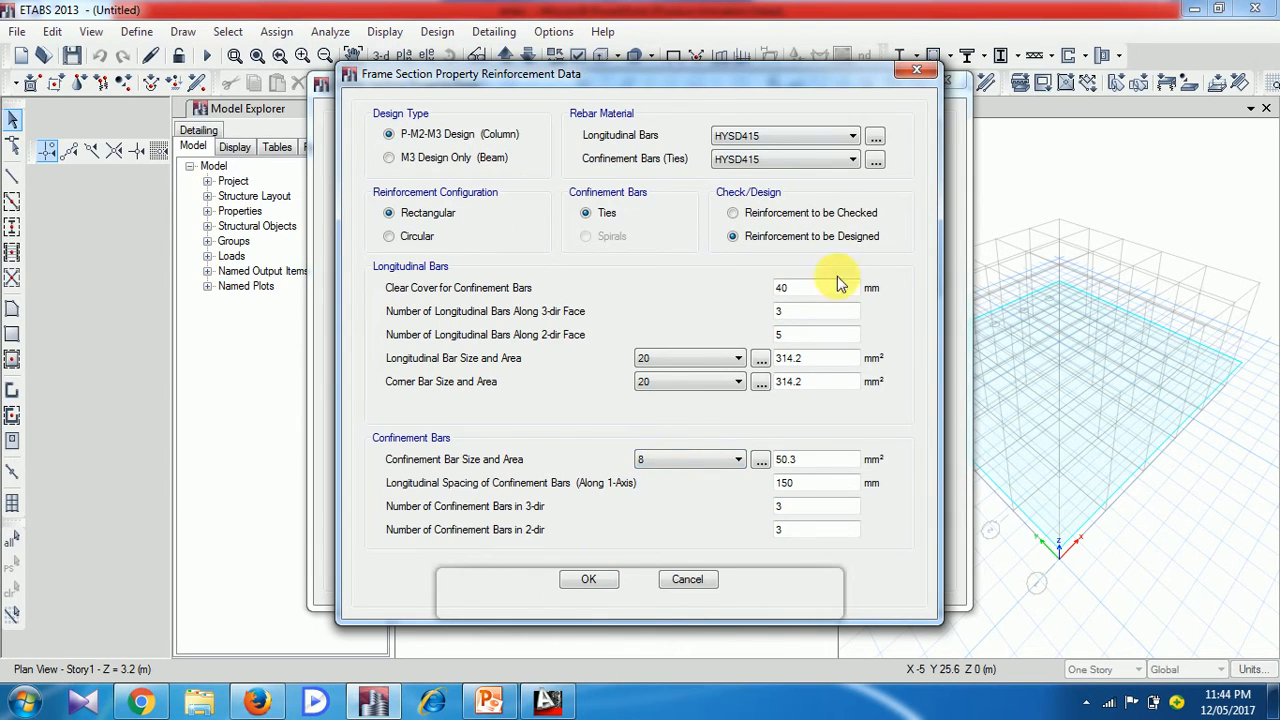
click(600, 584)
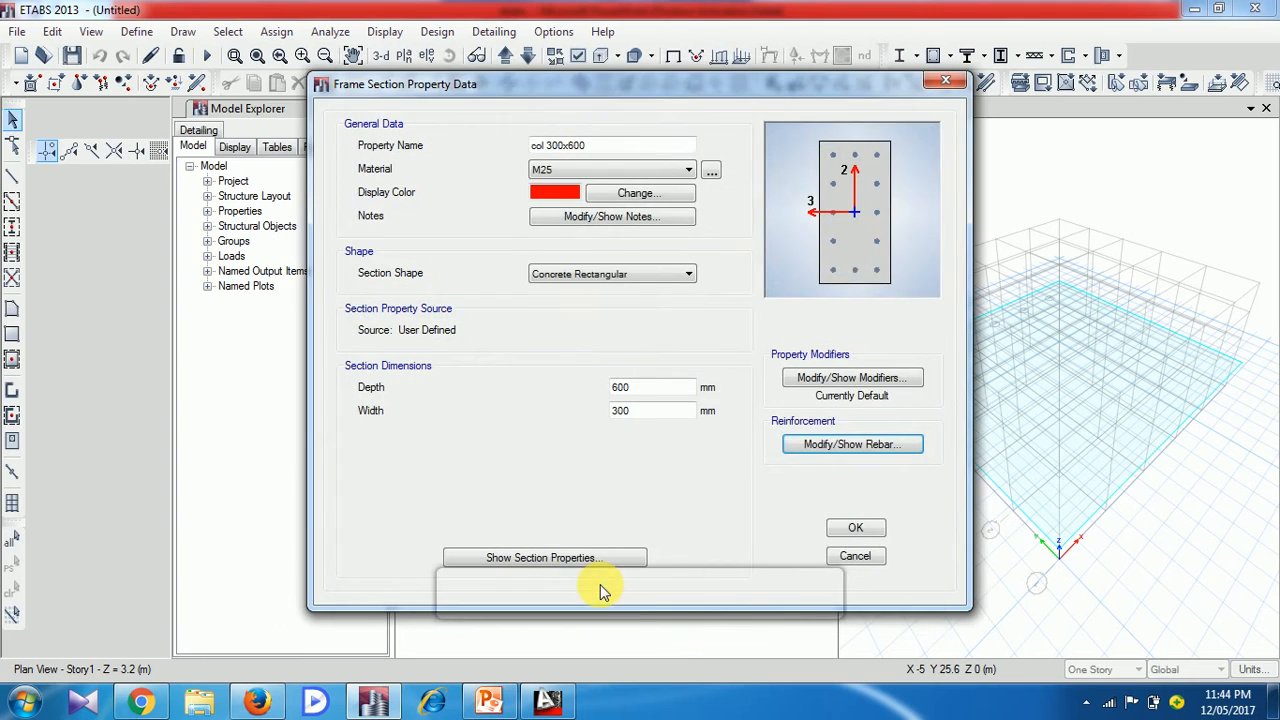
click(858, 530)
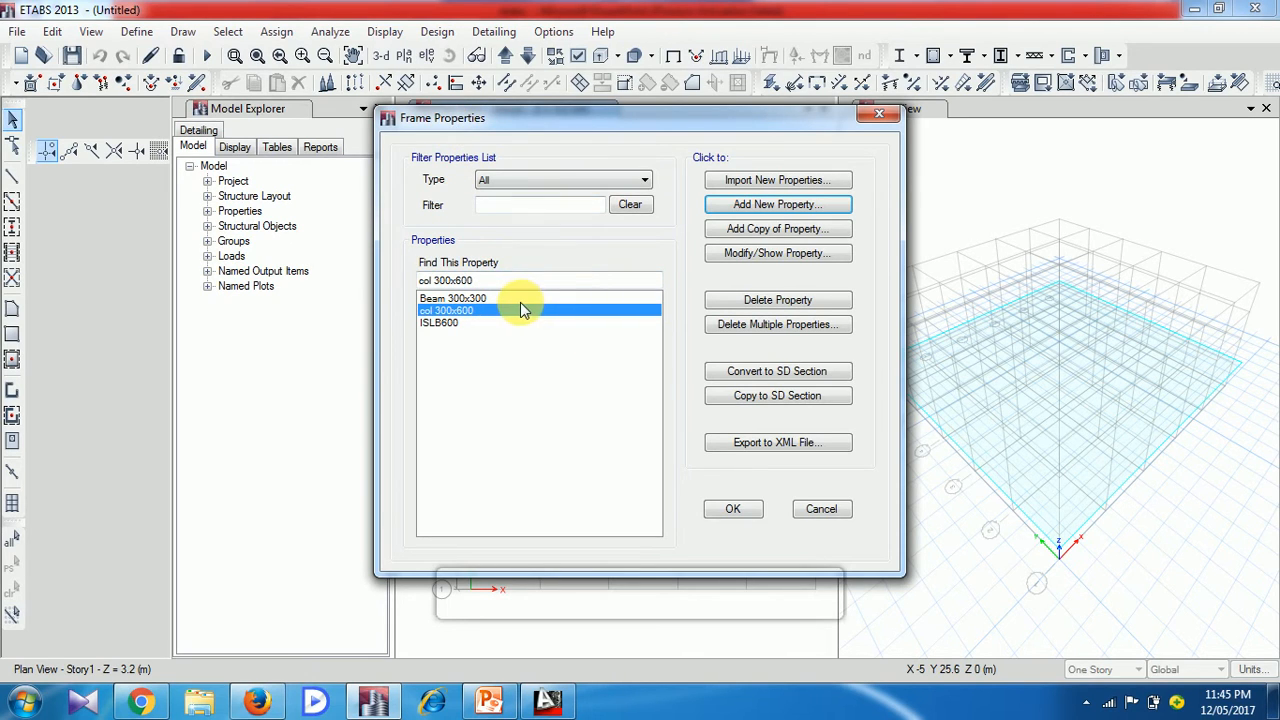
click(731, 511)
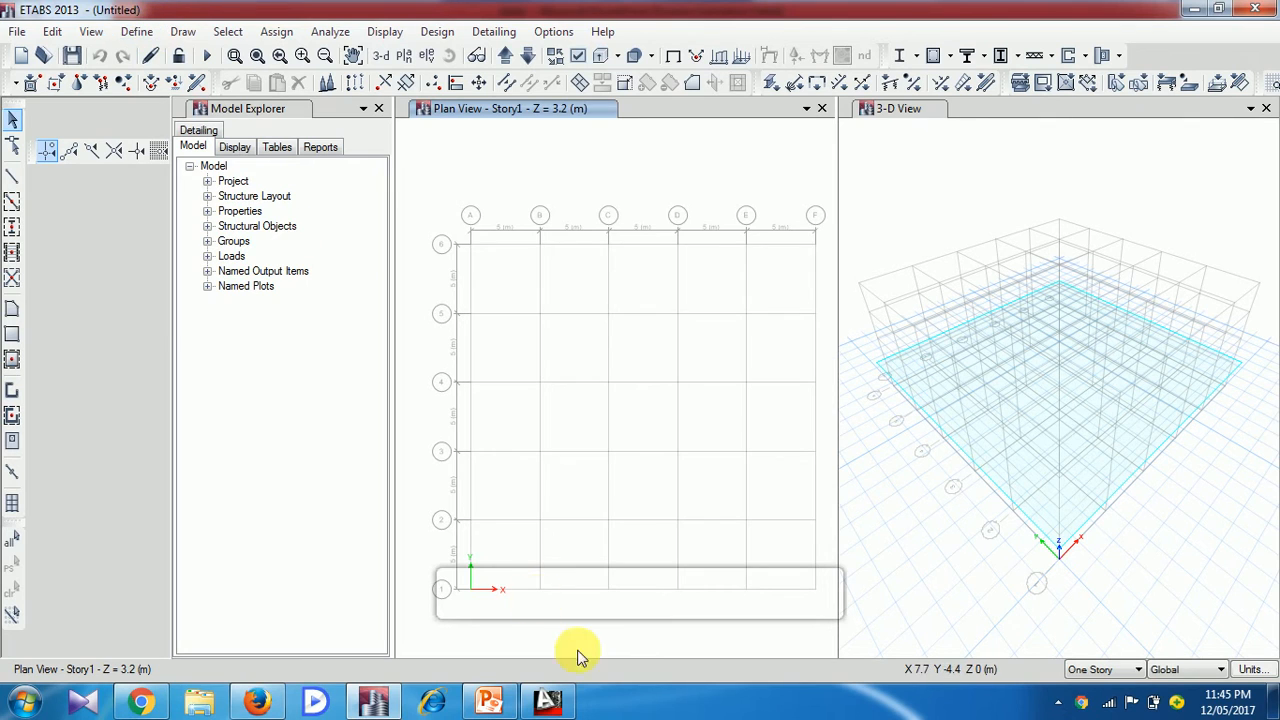
Check the analysis steps slide in PowerPoint, and add a new slab section in ETABS named one way Slab
click(489, 700)
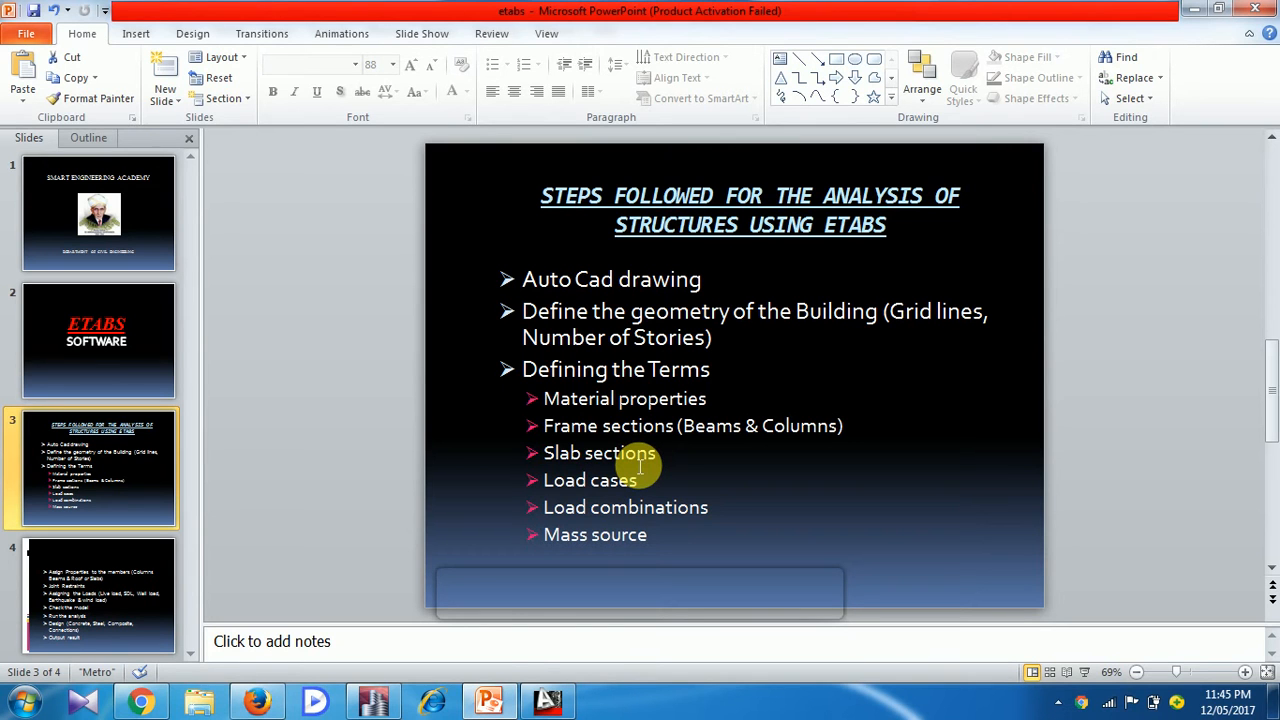
click(375, 701)
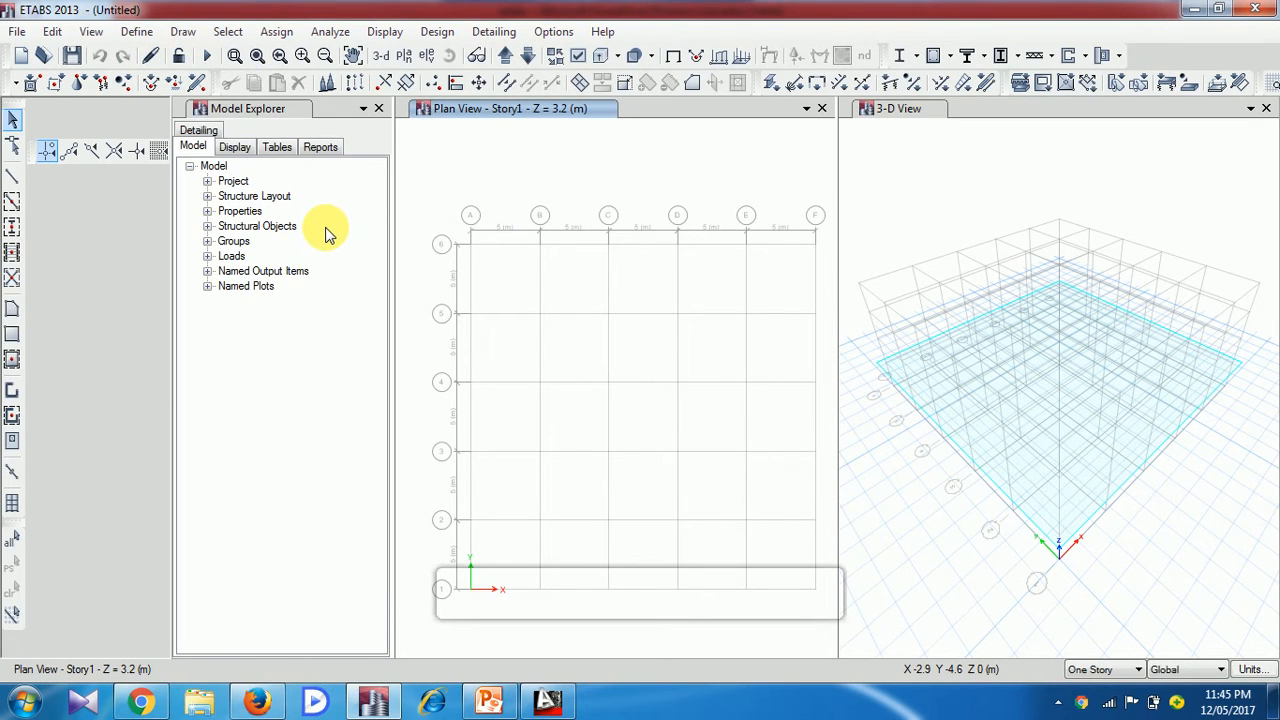
click(138, 32)
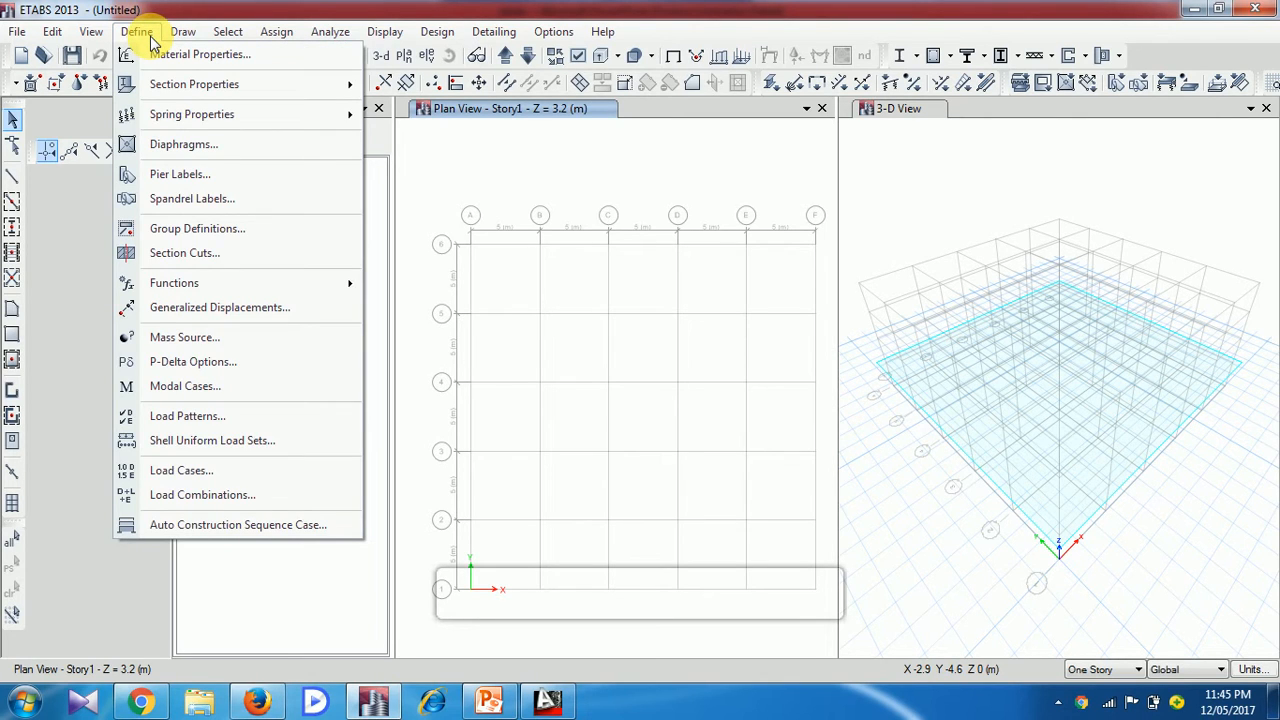
mouse_move(163, 88)
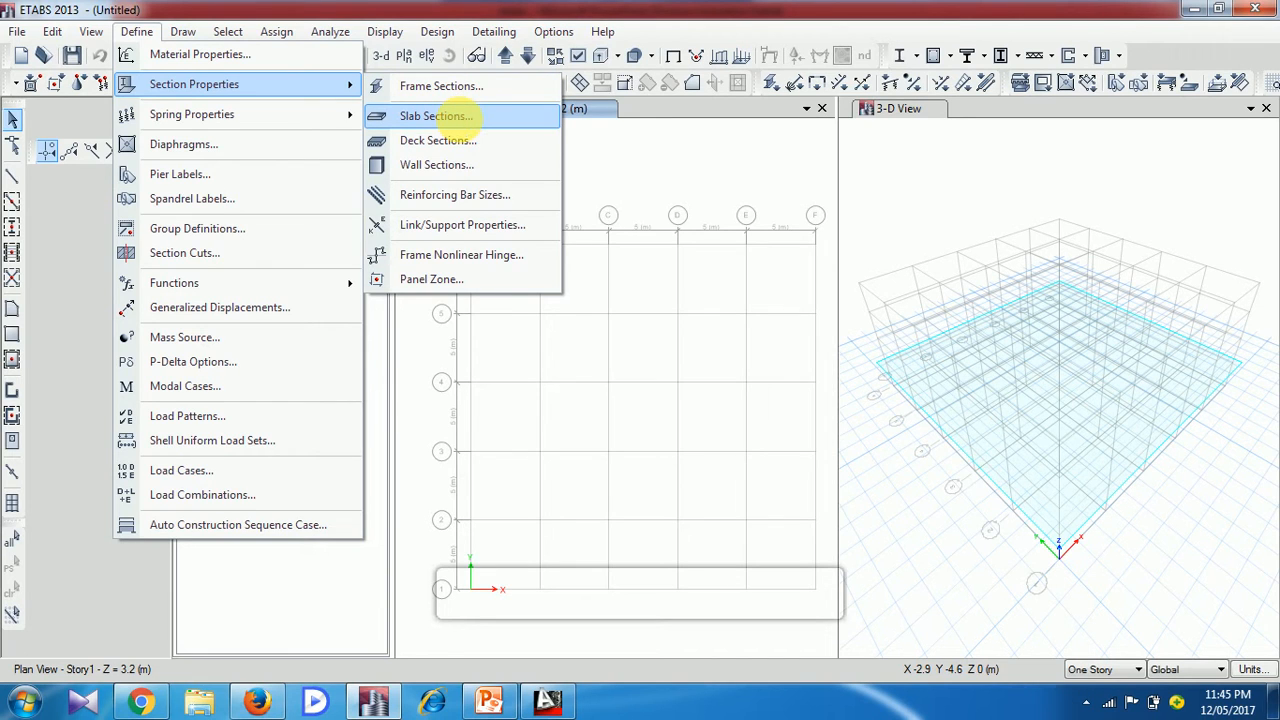
click(459, 117)
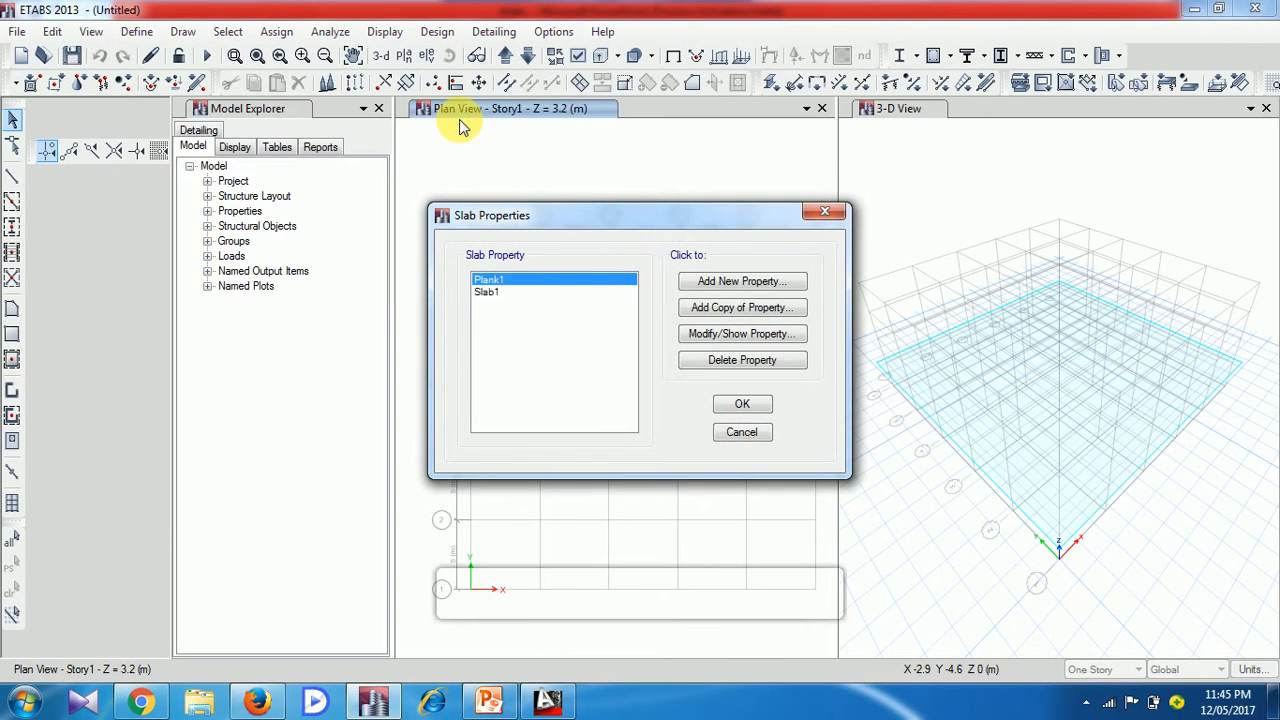
click(744, 283)
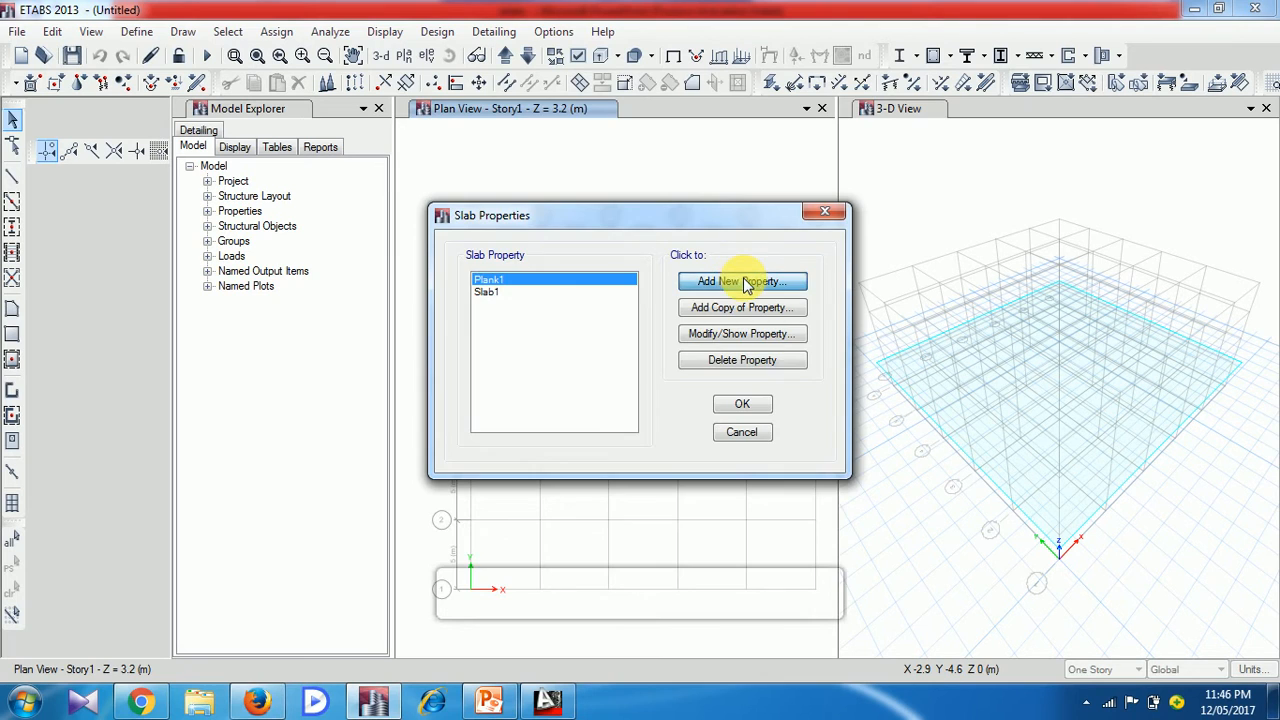
click(690, 162)
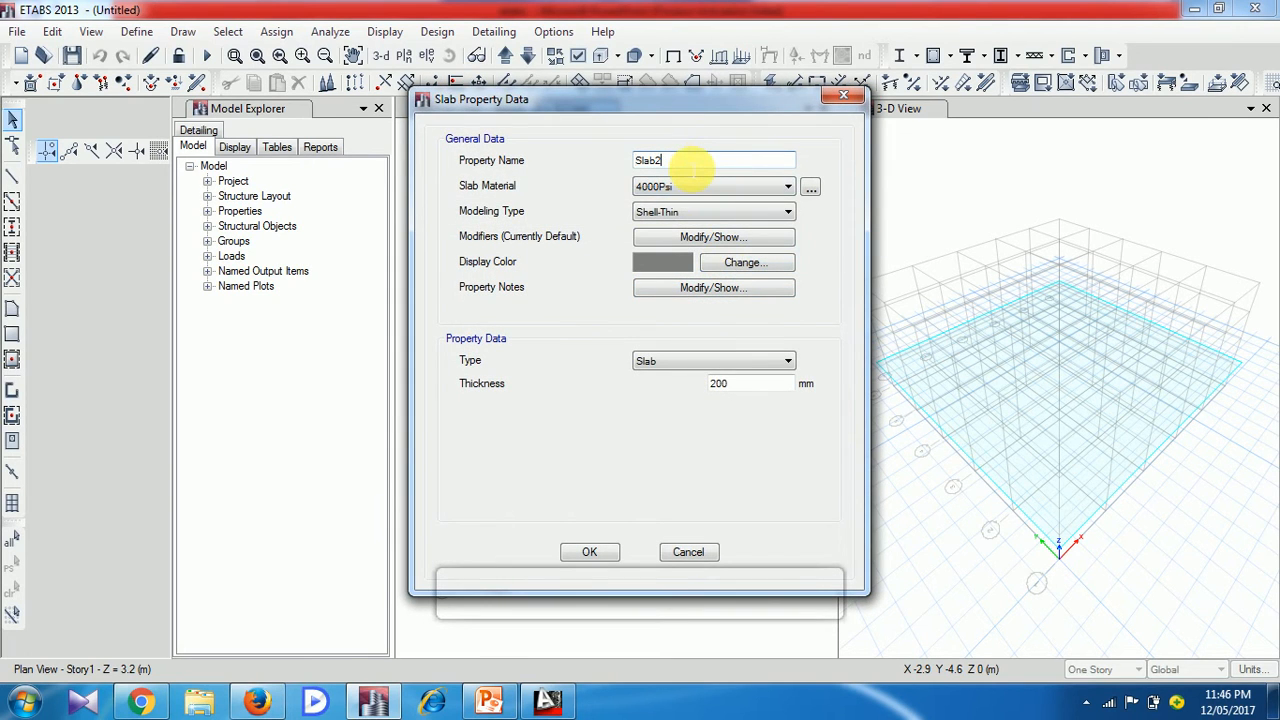
key(BackSpace)
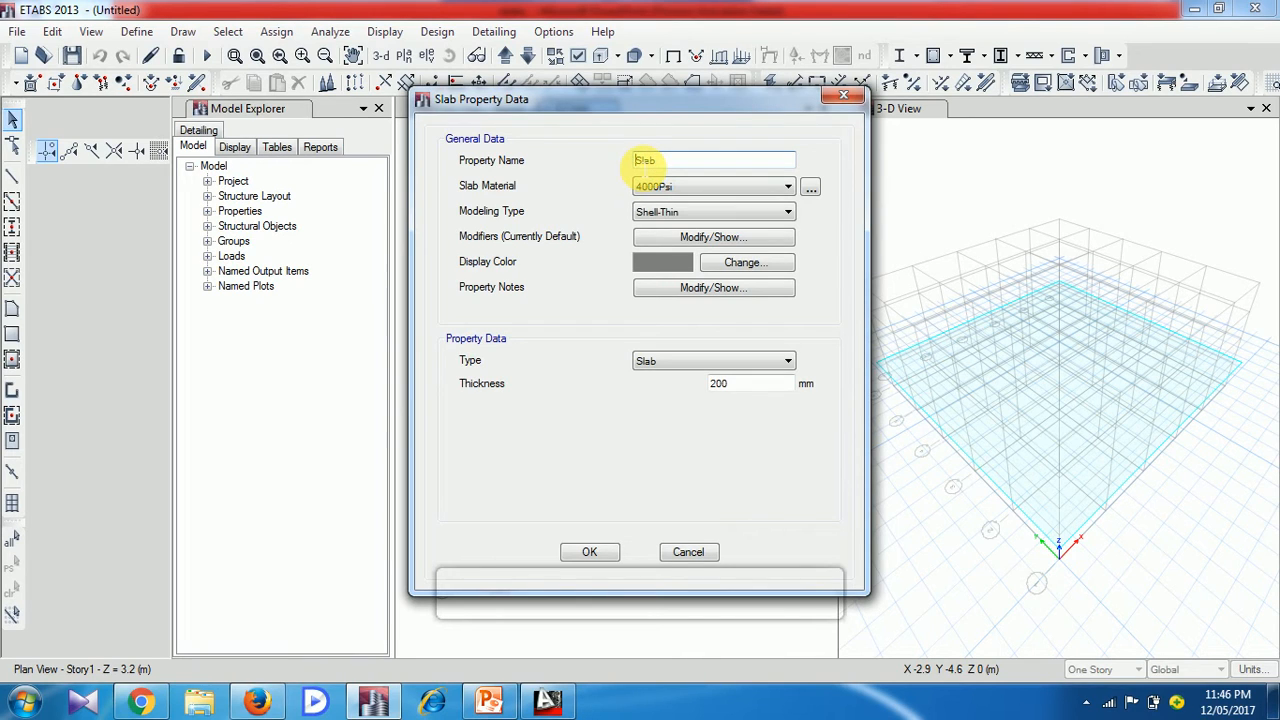
click(640, 162)
text(one way)
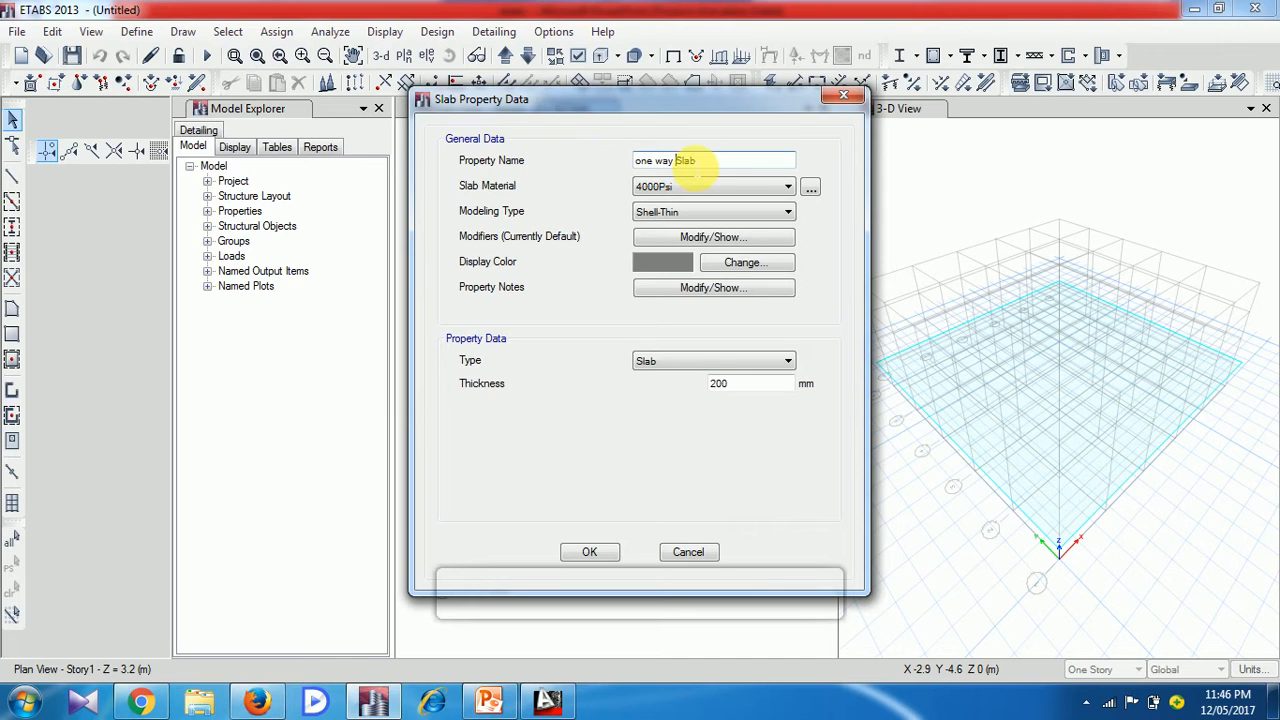
Assign the M25 material to the one way slab section and set its modeling type to Membrane
click(682, 188)
click(687, 195)
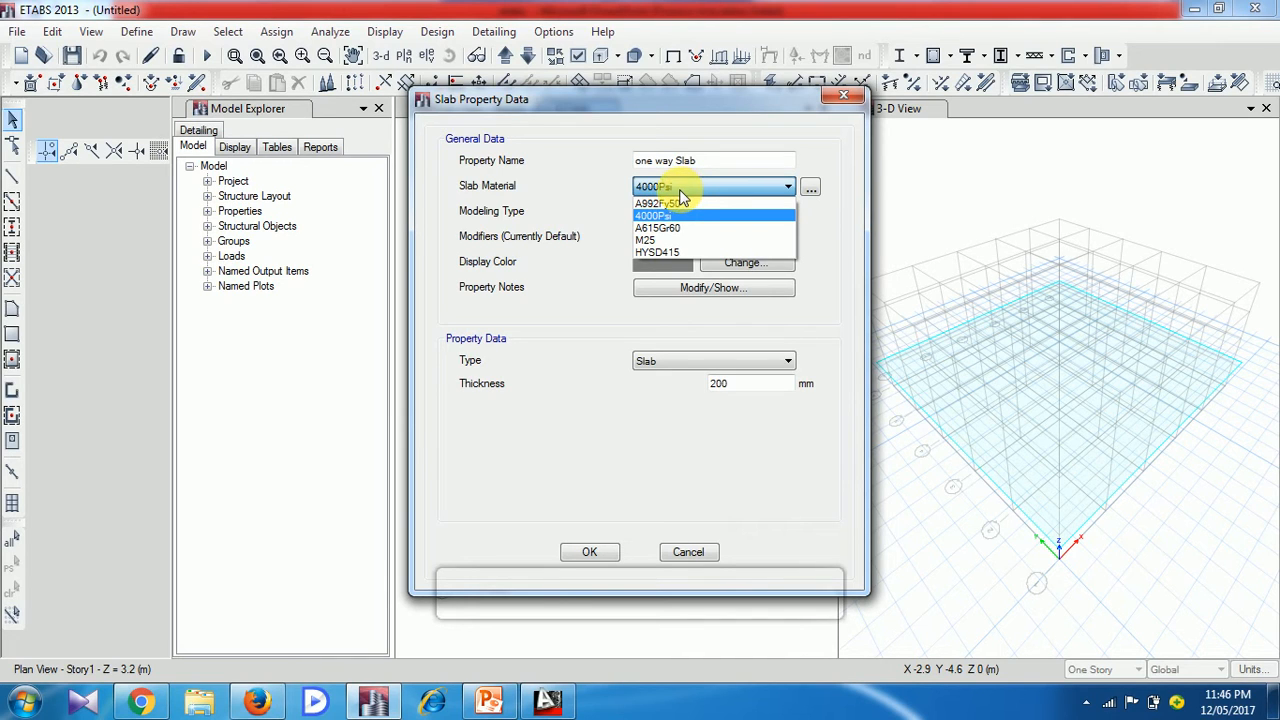
click(689, 240)
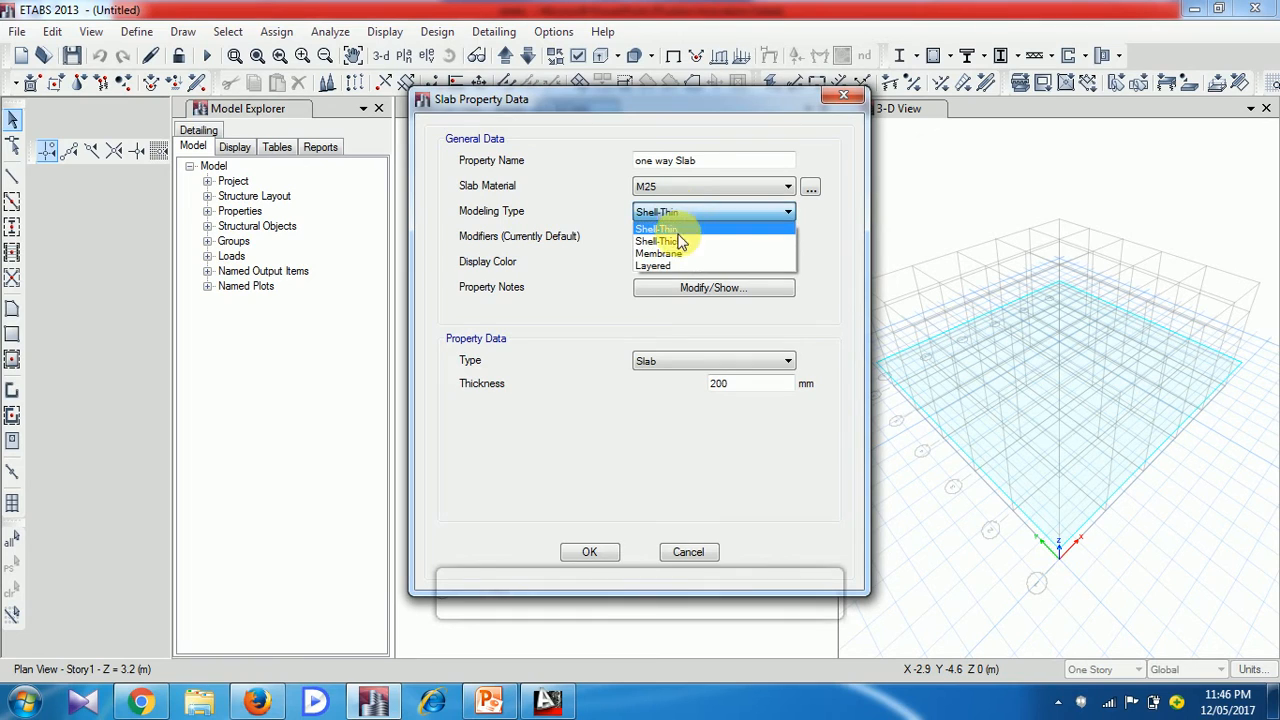
click(680, 255)
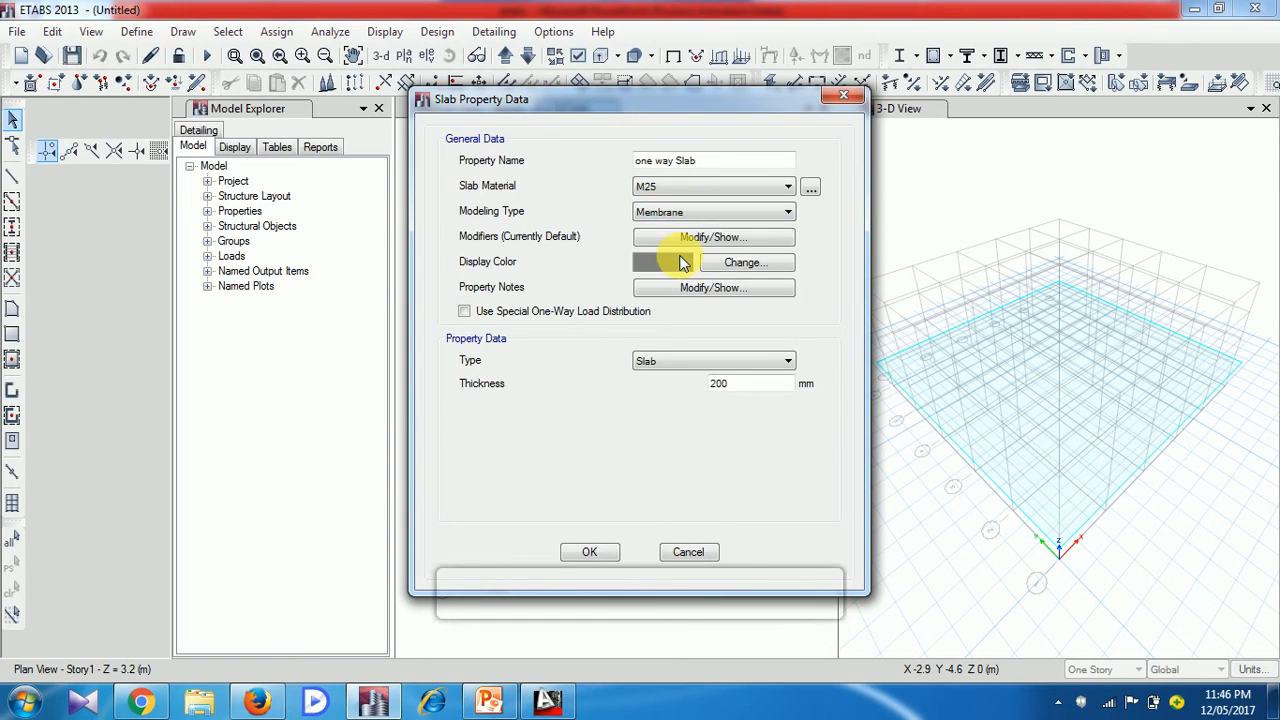
click(764, 210)
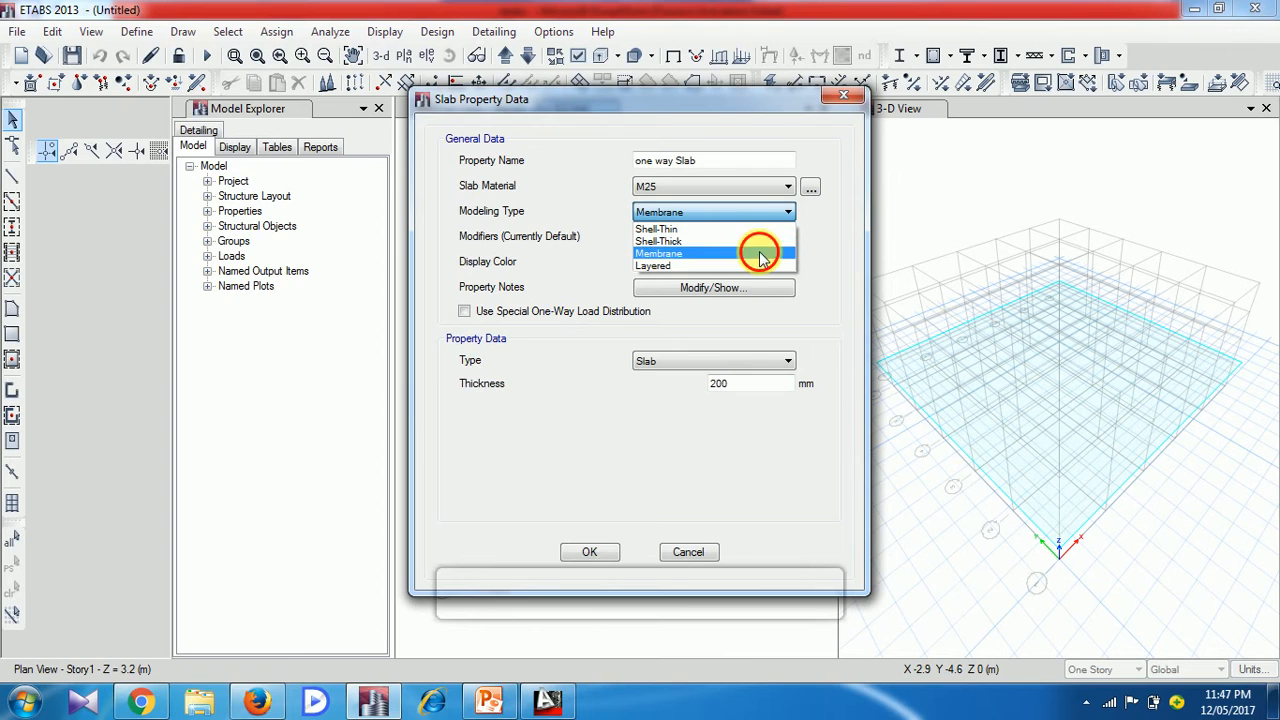
click(759, 253)
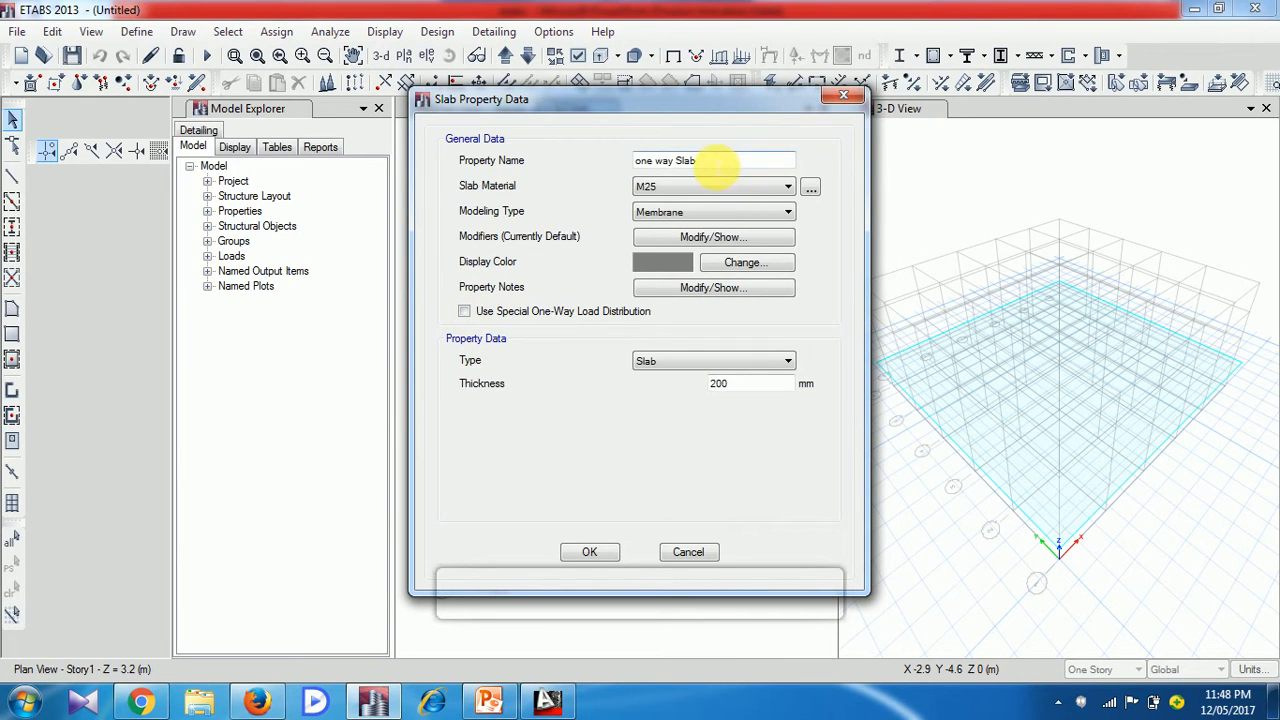
Enable special one-way load distribution for the slab section, set its thickness to 150 mm, and accept the definition
click(463, 313)
click(722, 390)
drag(728, 385, 690, 390)
text(150)
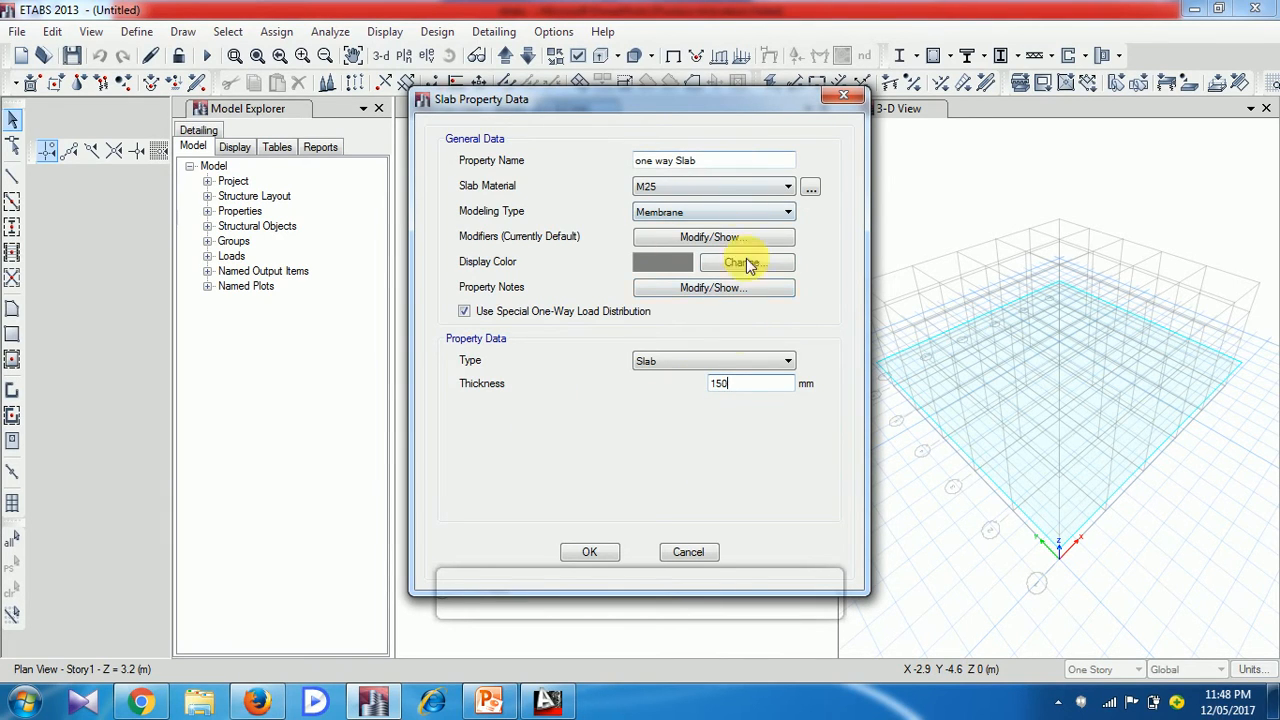
click(607, 553)
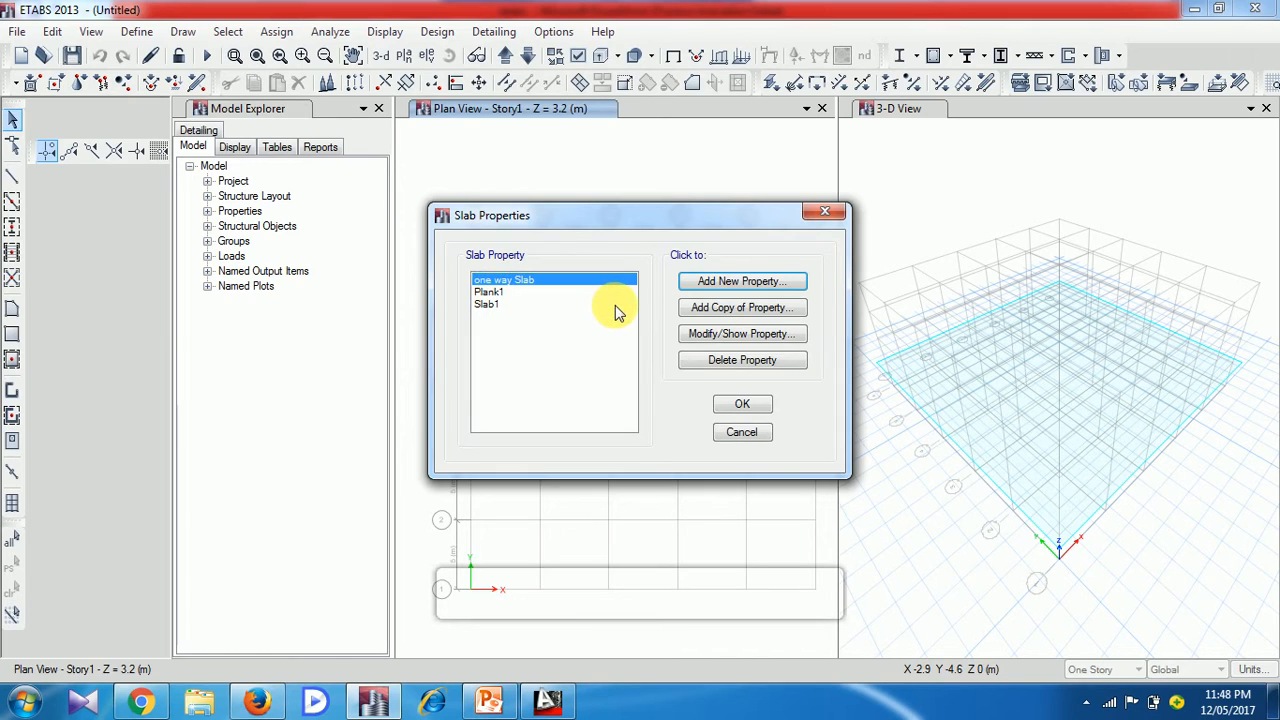
Add another slab section named Two way Slab and assign it the M25 material
click(737, 289)
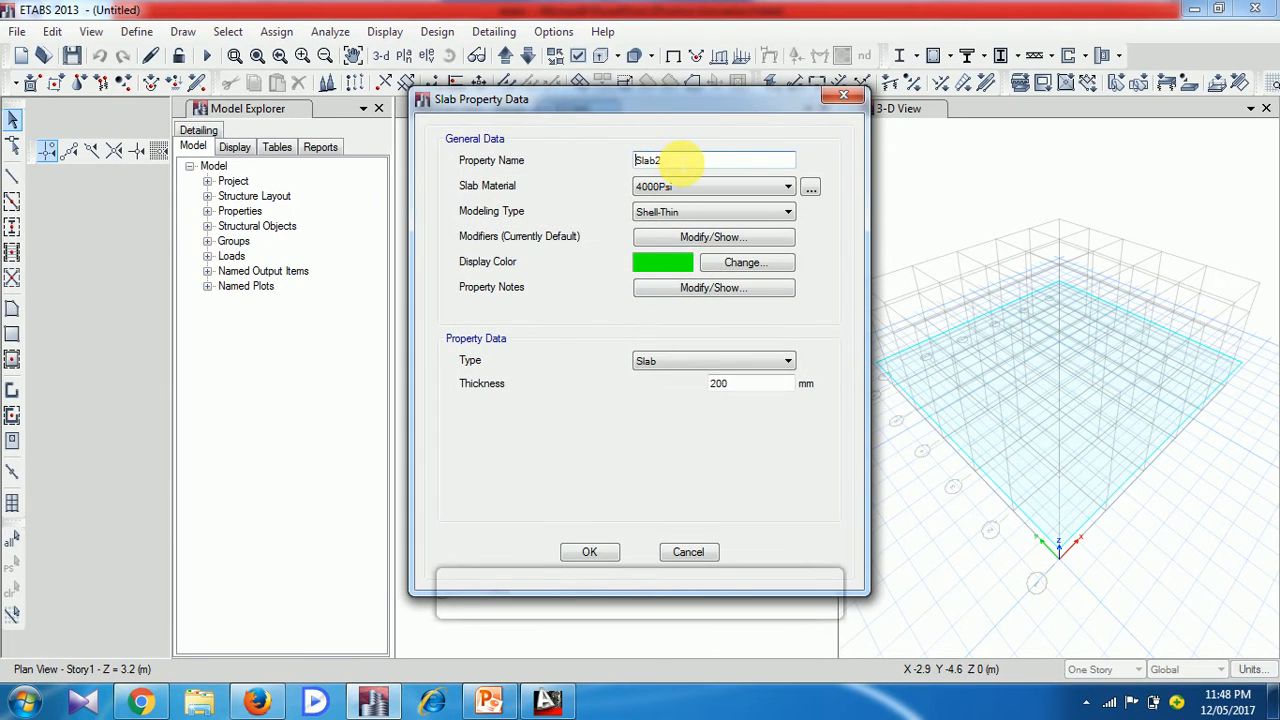
key(BackSpace)
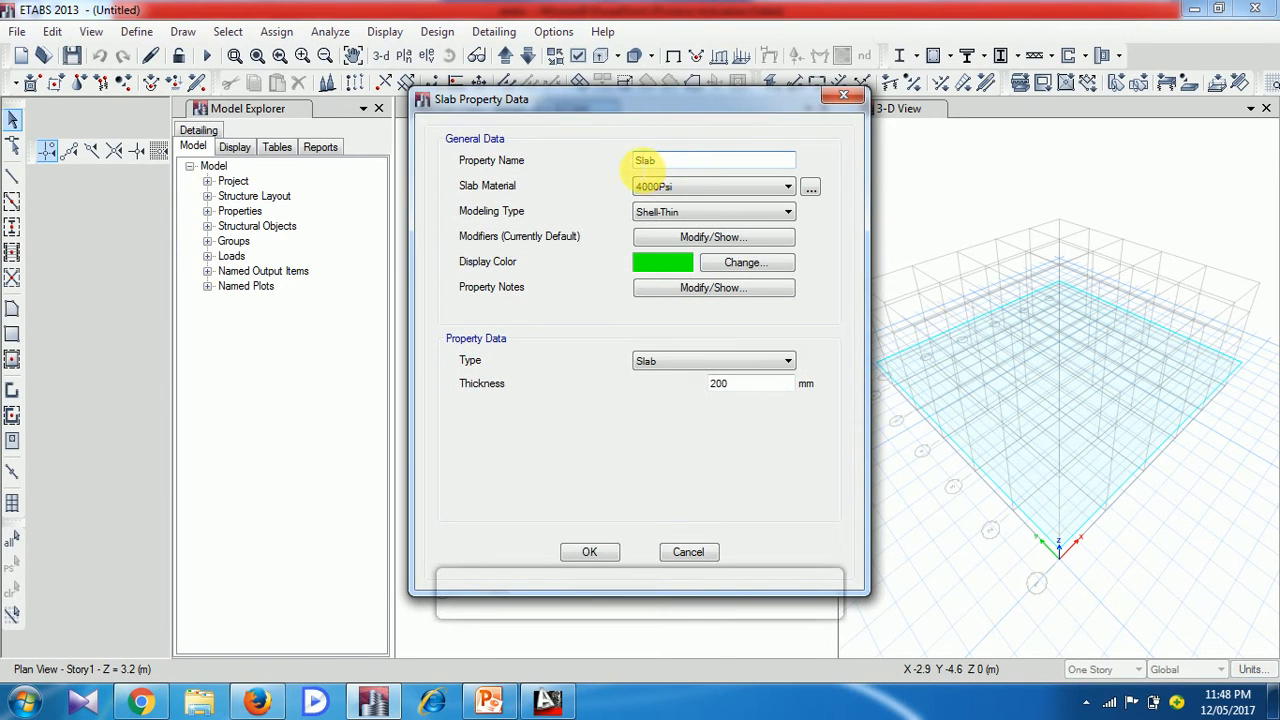
text(Two )
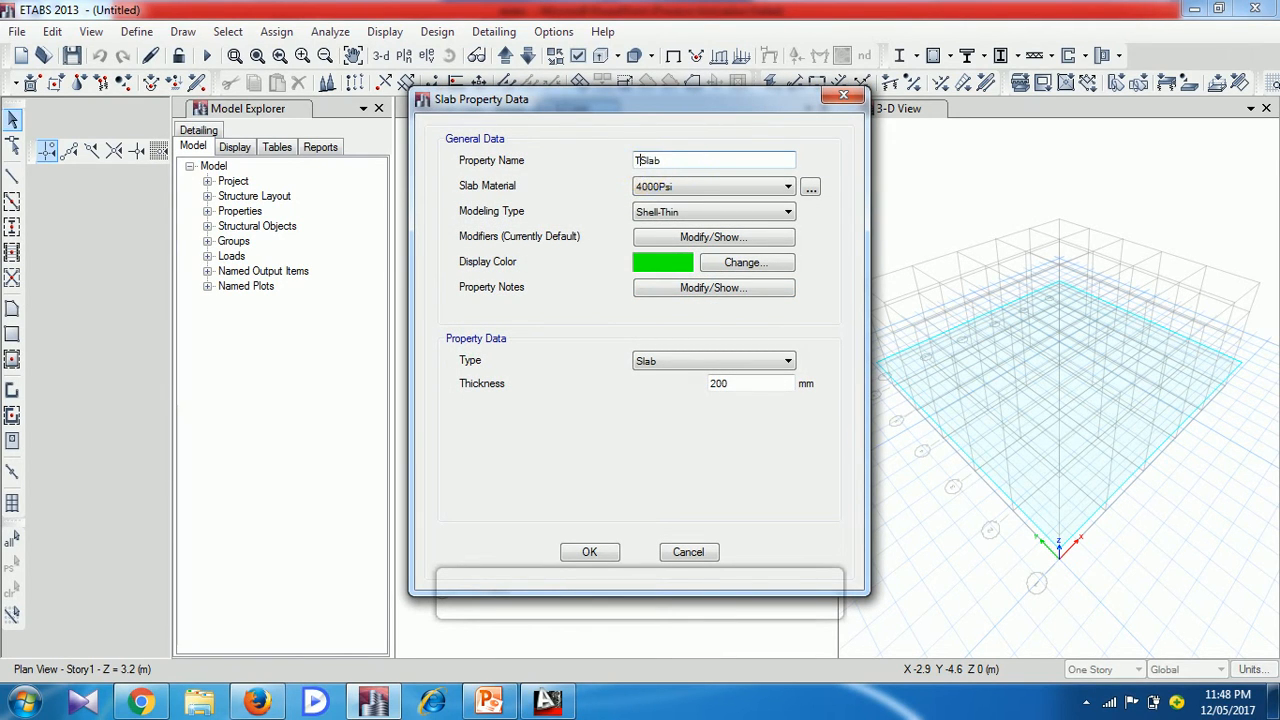
text(way)
click(752, 188)
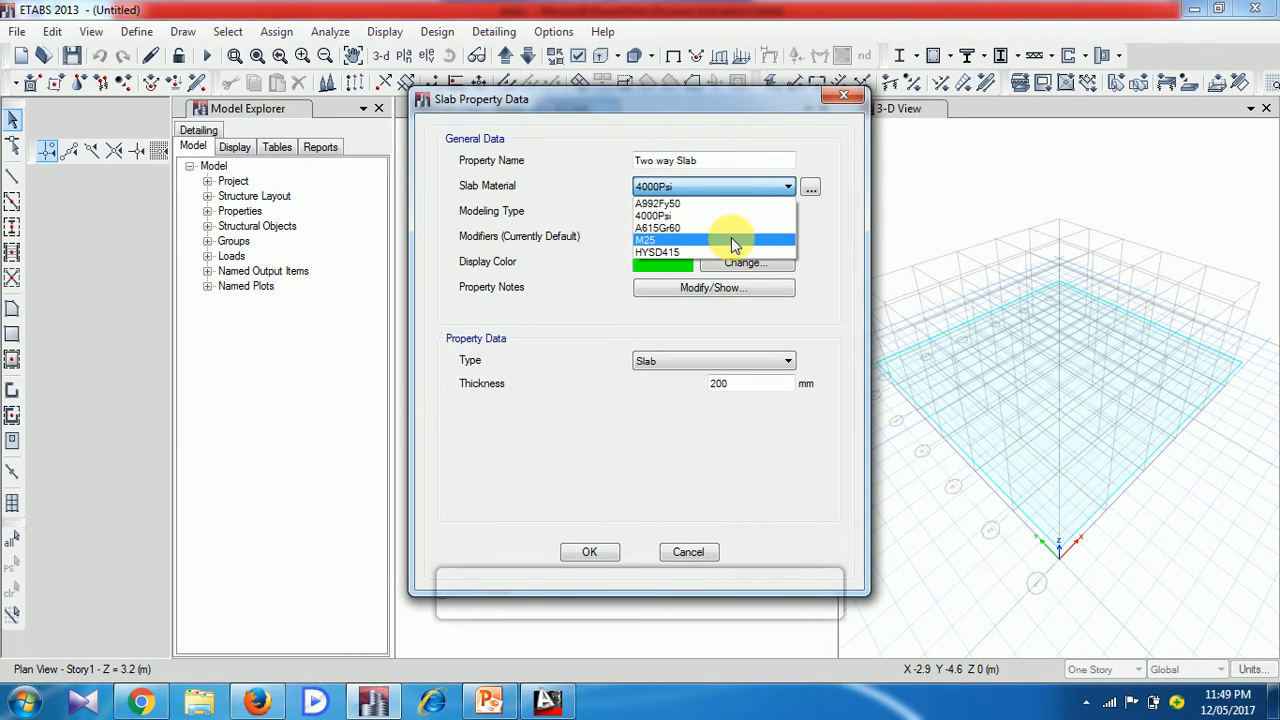
click(731, 240)
Set the two way slab's modeling type to Membrane and its thickness to 150 mm, and accept the slab definitions
click(722, 215)
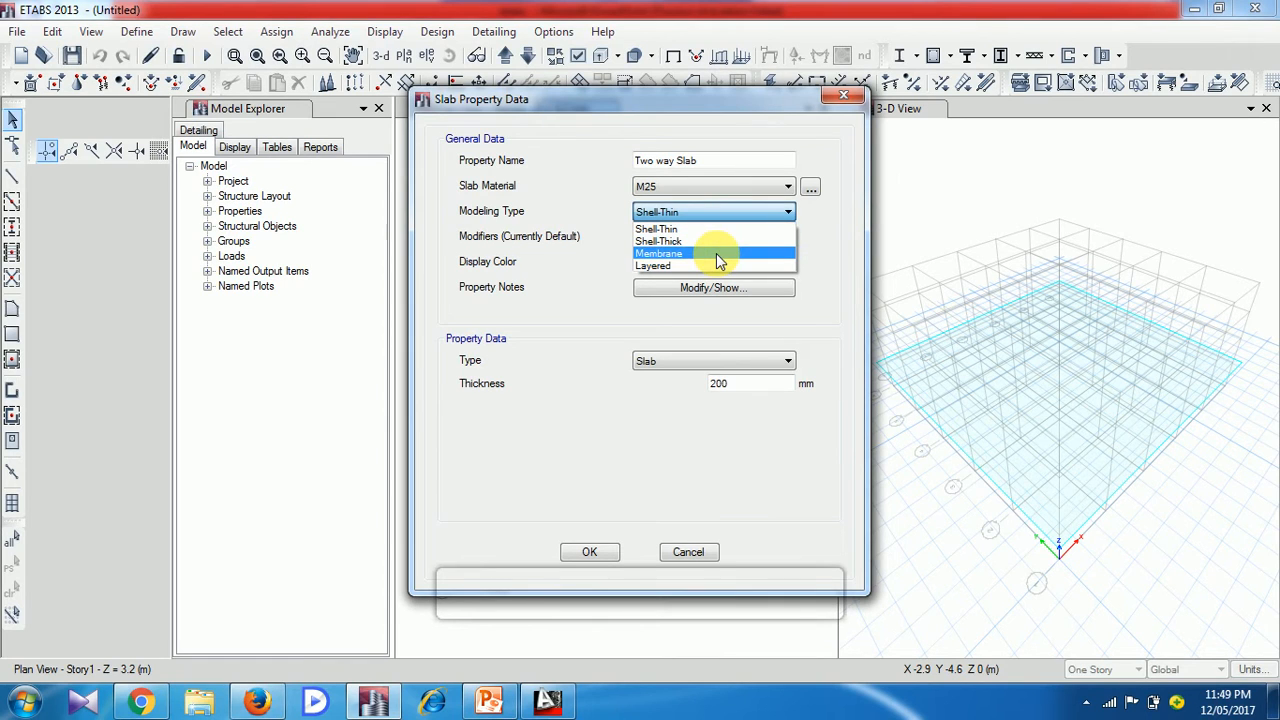
click(716, 253)
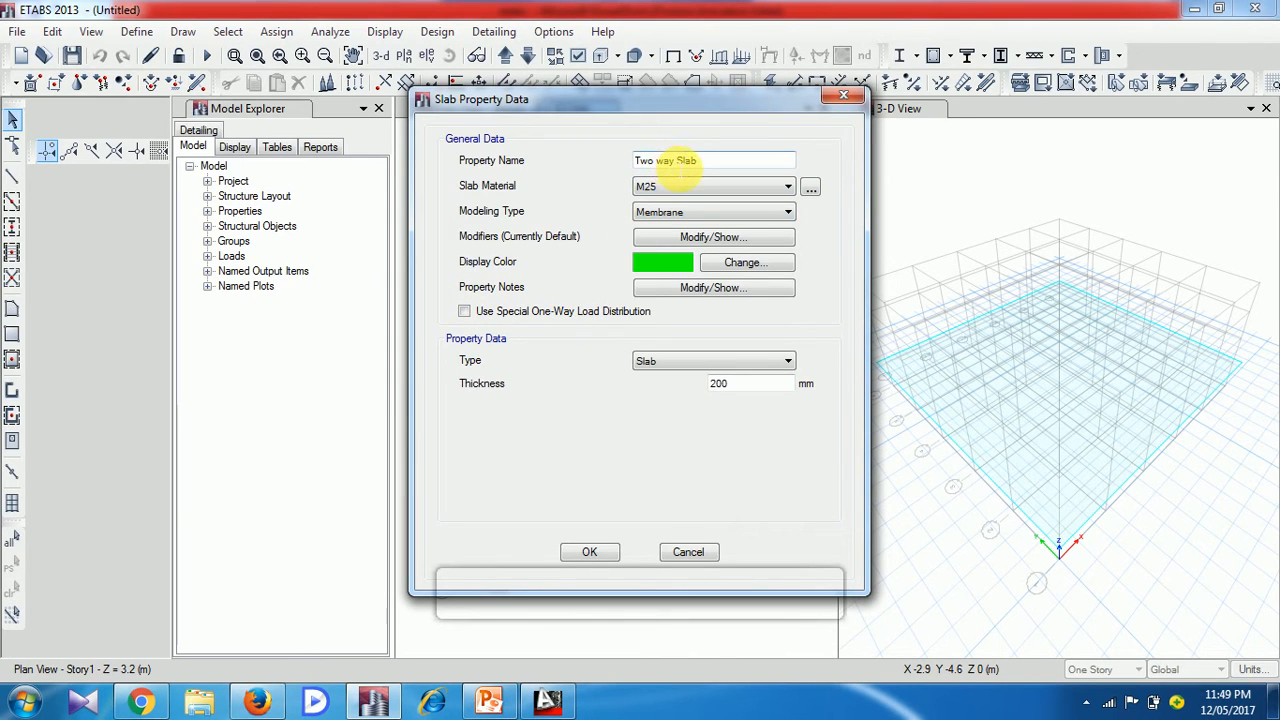
drag(750, 384, 690, 397)
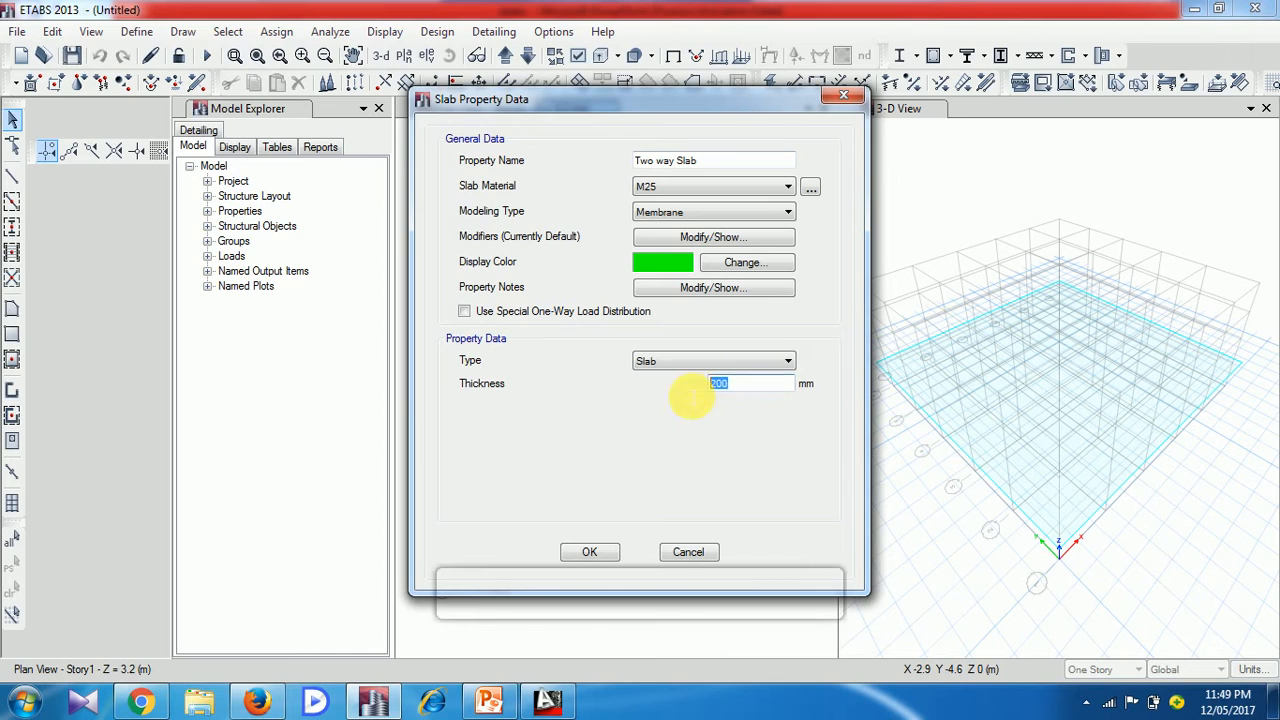
text(150)
click(612, 556)
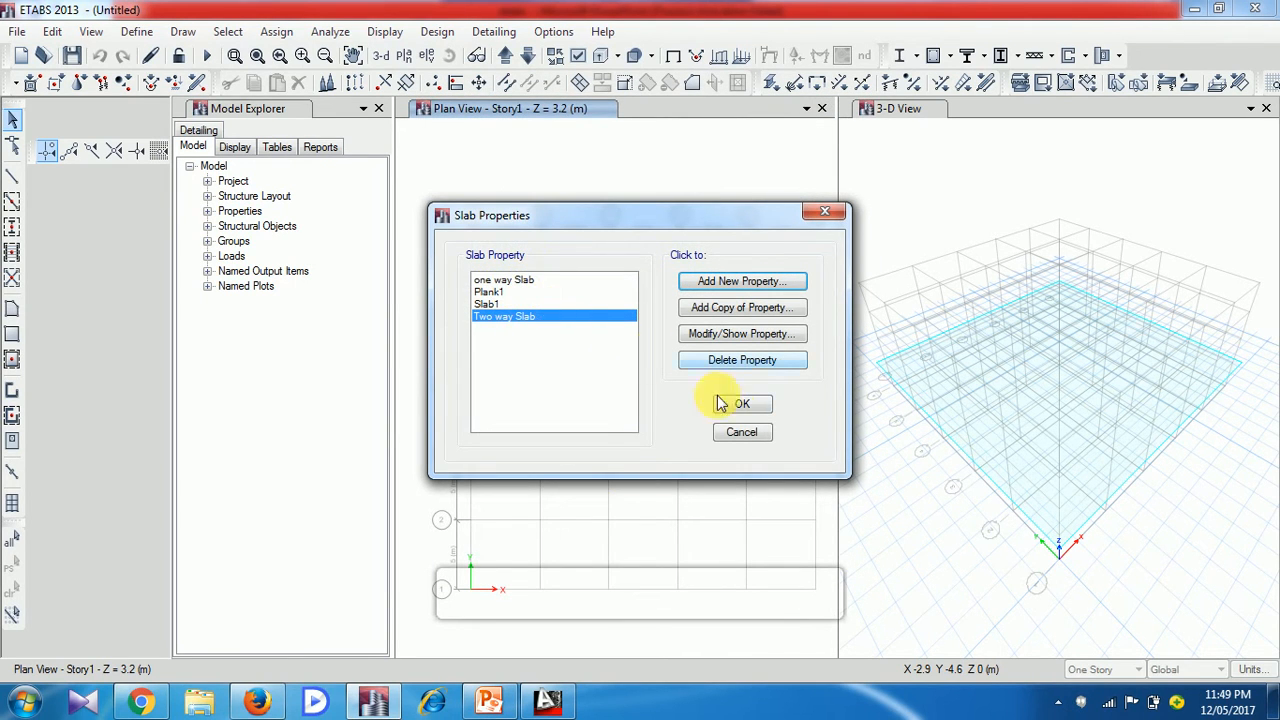
click(750, 410)
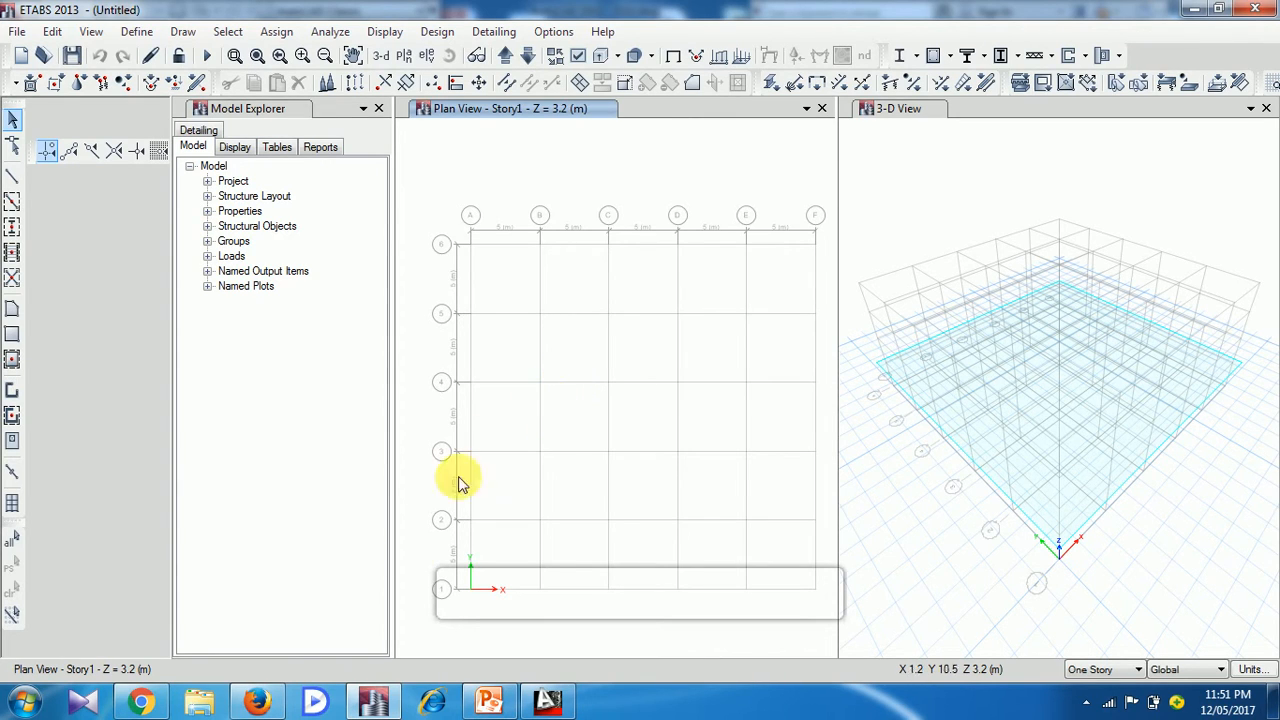
Consult the slide listing the ETABS analysis steps in PowerPoint and return to ETABS
click(493, 701)
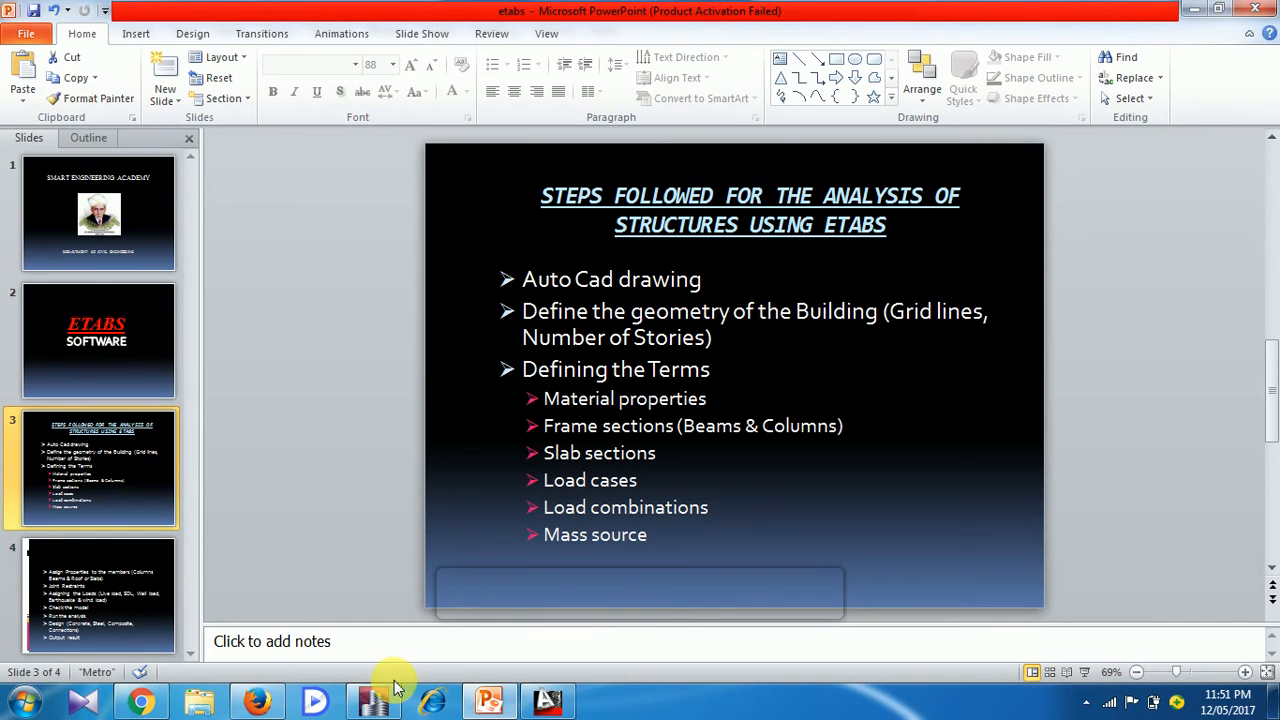
click(378, 705)
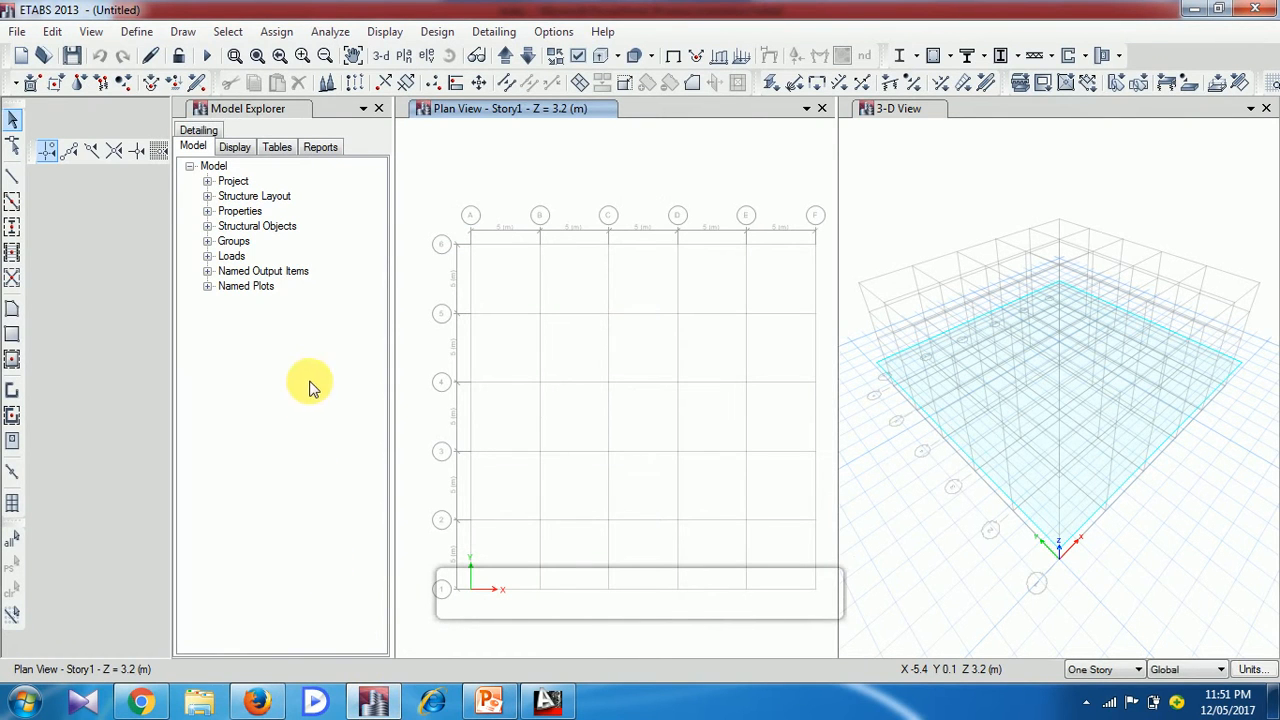
Add a load pattern named Wall Load with type Dead and a self weight multiplier of 1
click(138, 32)
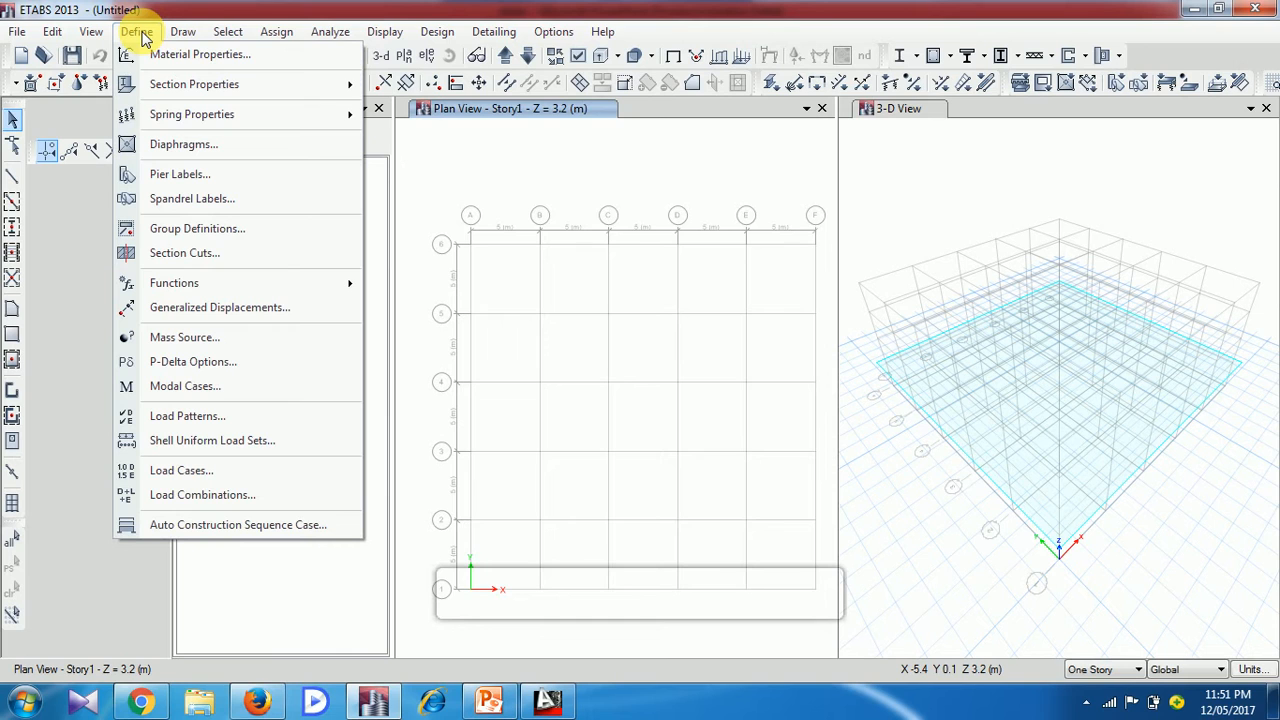
mouse_move(168, 120)
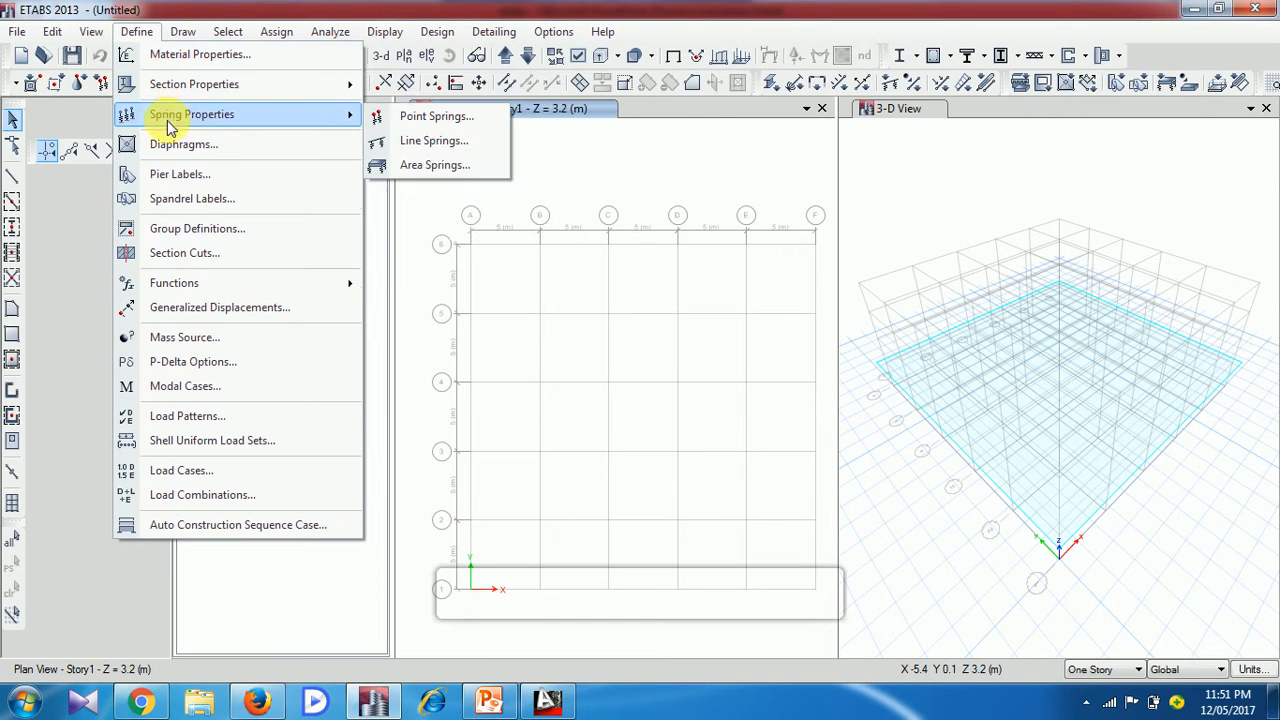
click(213, 478)
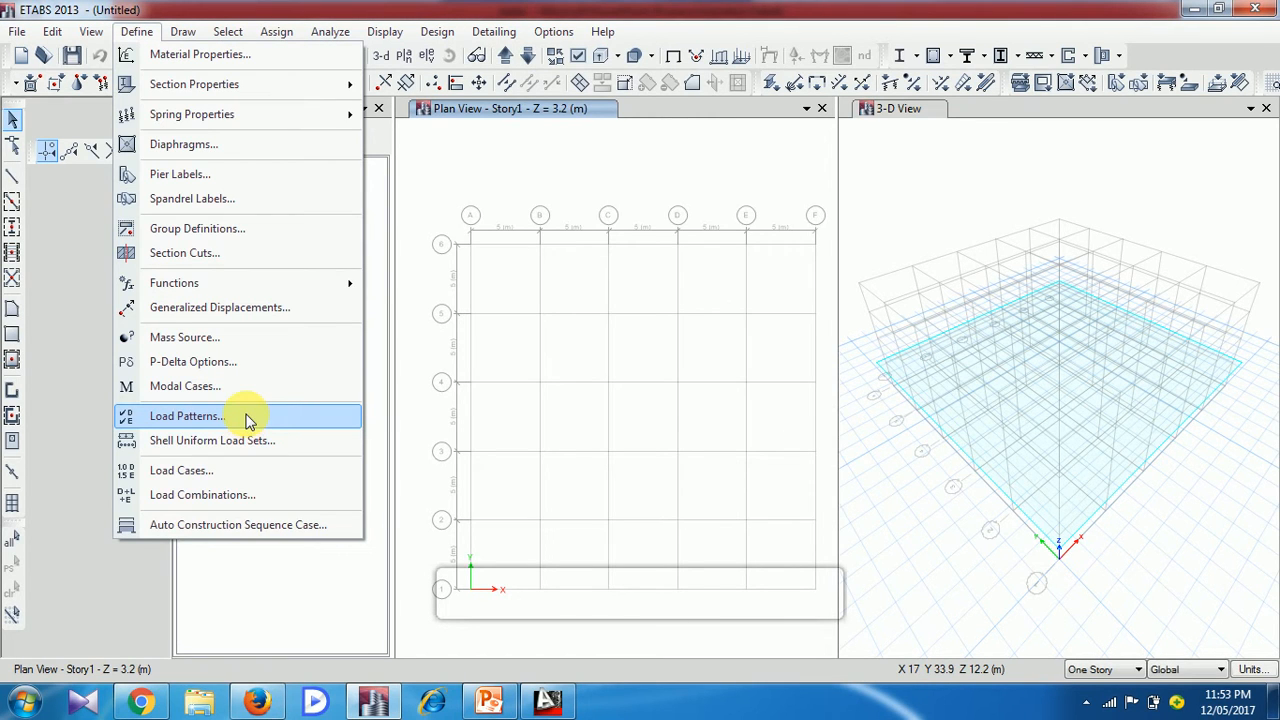
click(249, 418)
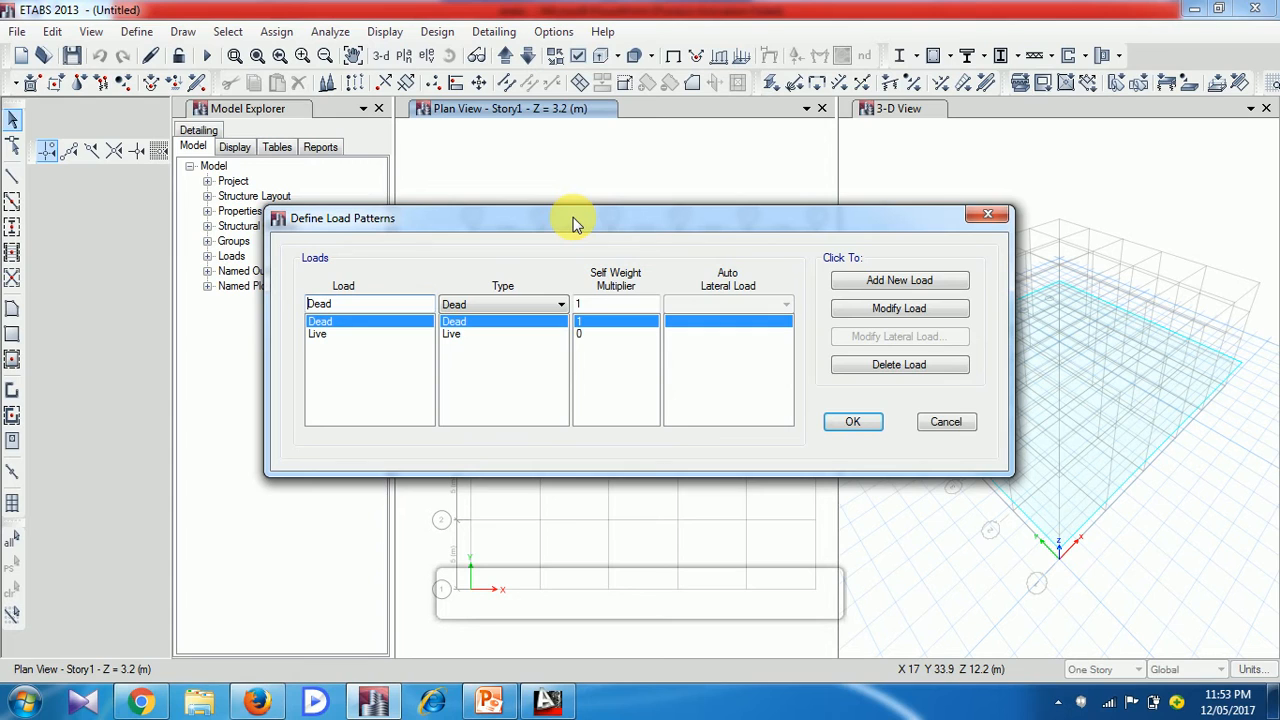
click(354, 320)
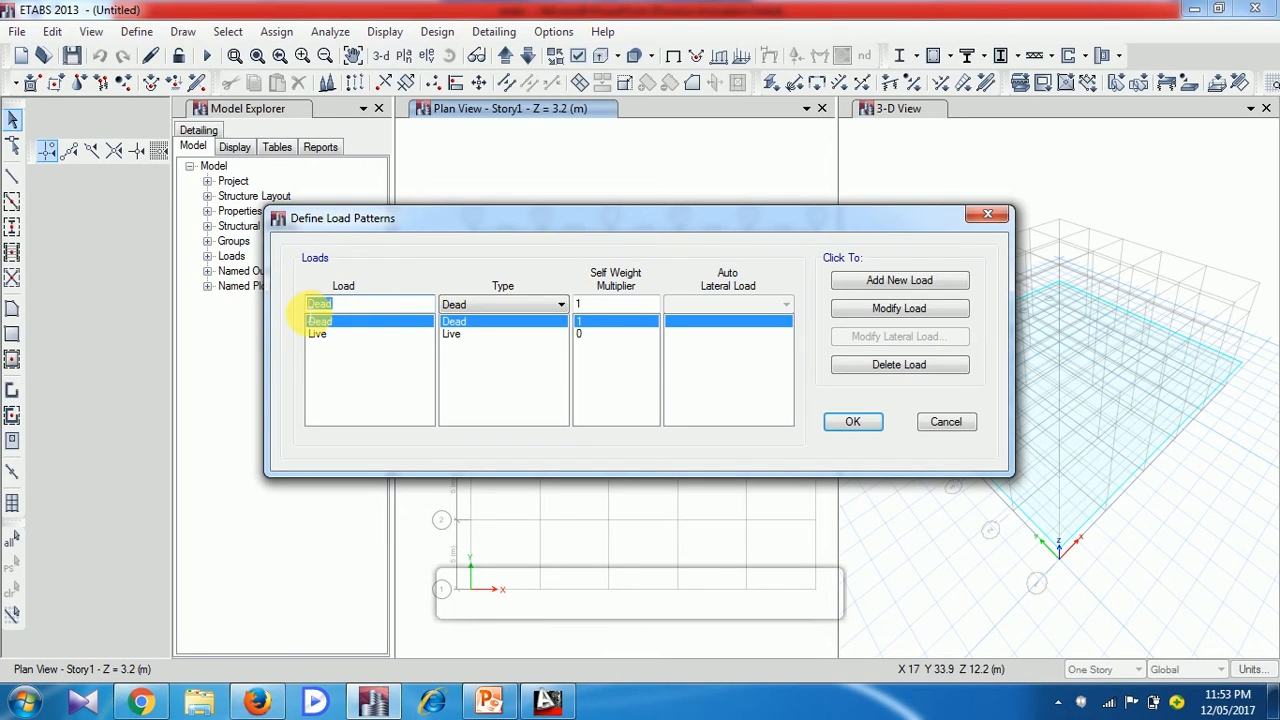
text(W)
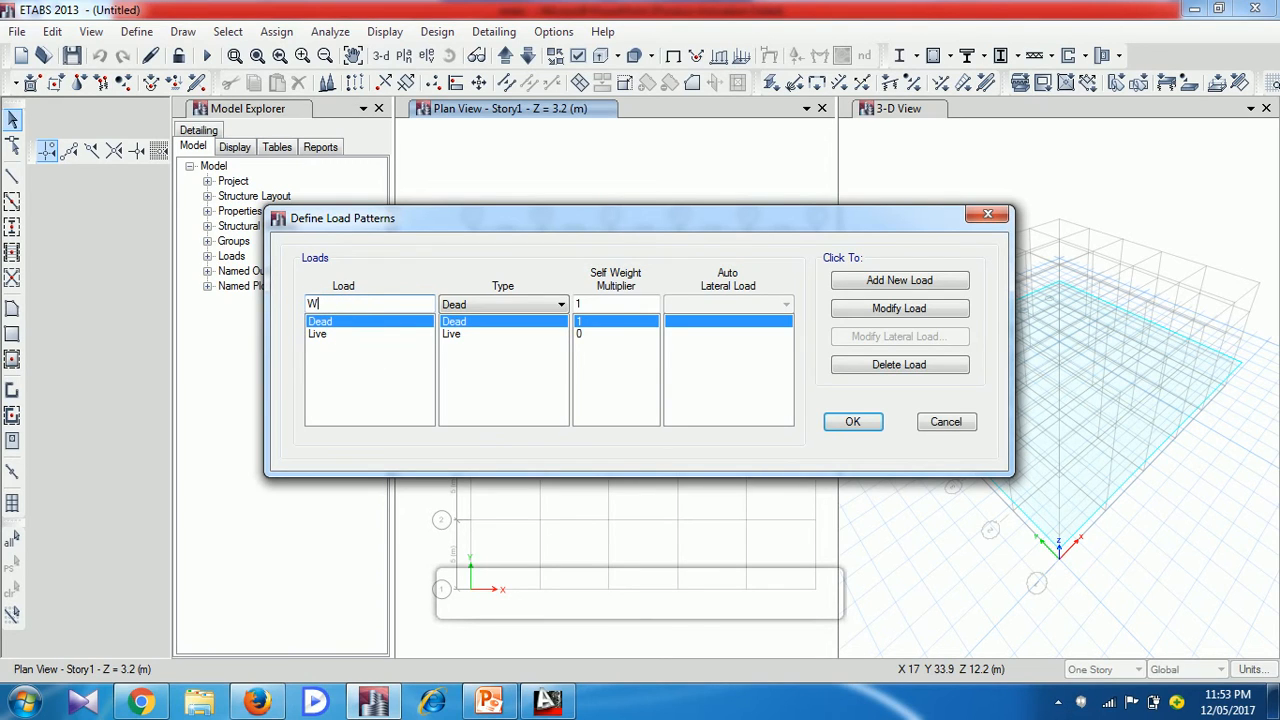
text(all Load)
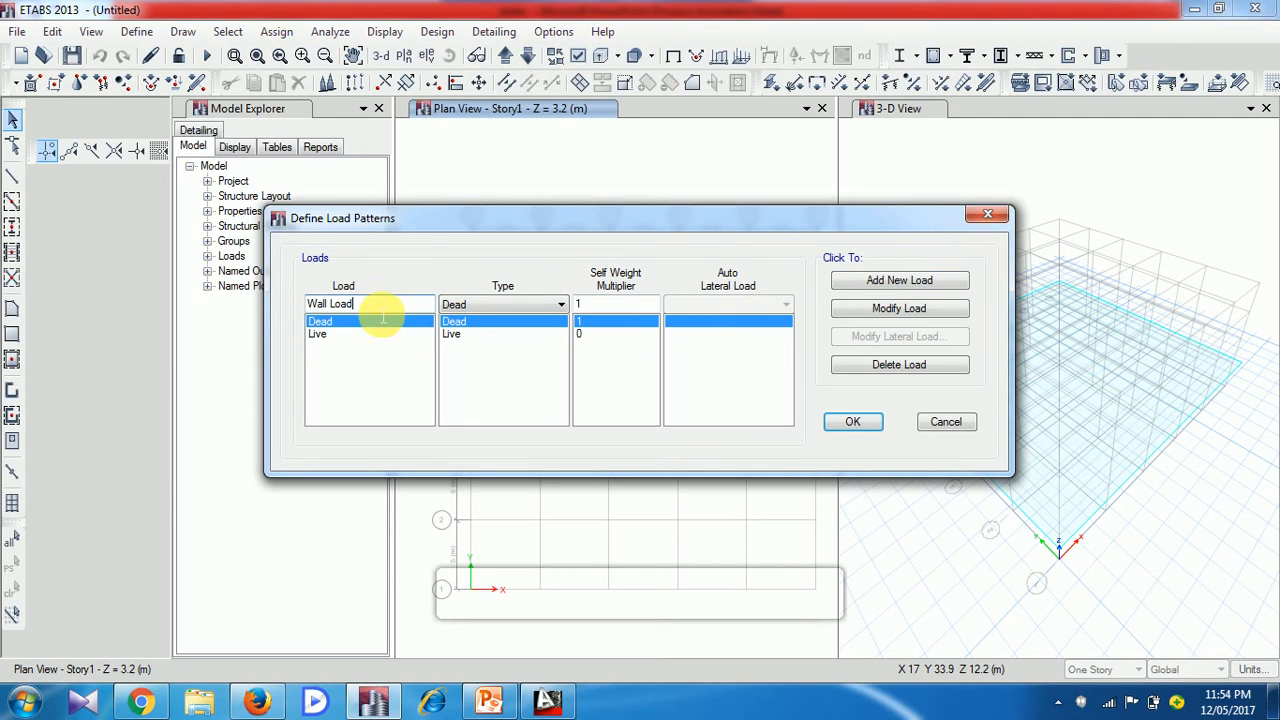
click(928, 287)
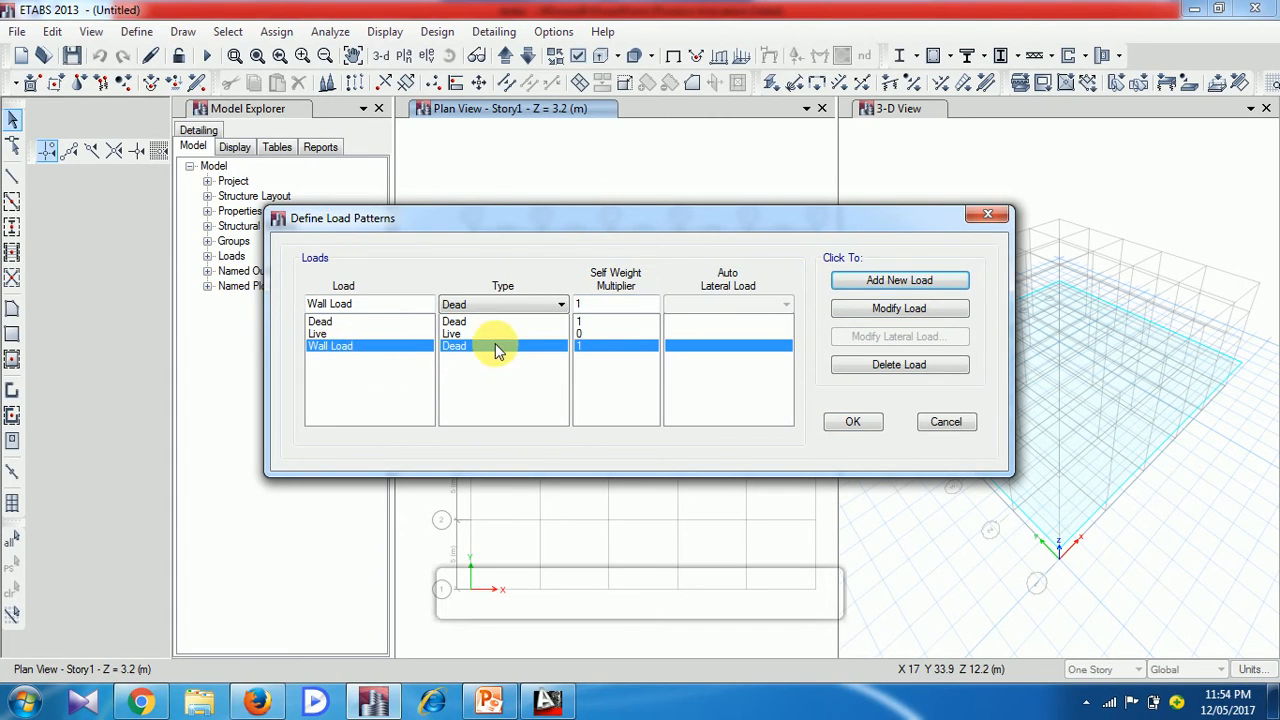
Add a load pattern named SDL of type Super Dead with self weight multiplier 0, and accept the load pattern definitions
click(380, 306)
drag(380, 306, 312, 304)
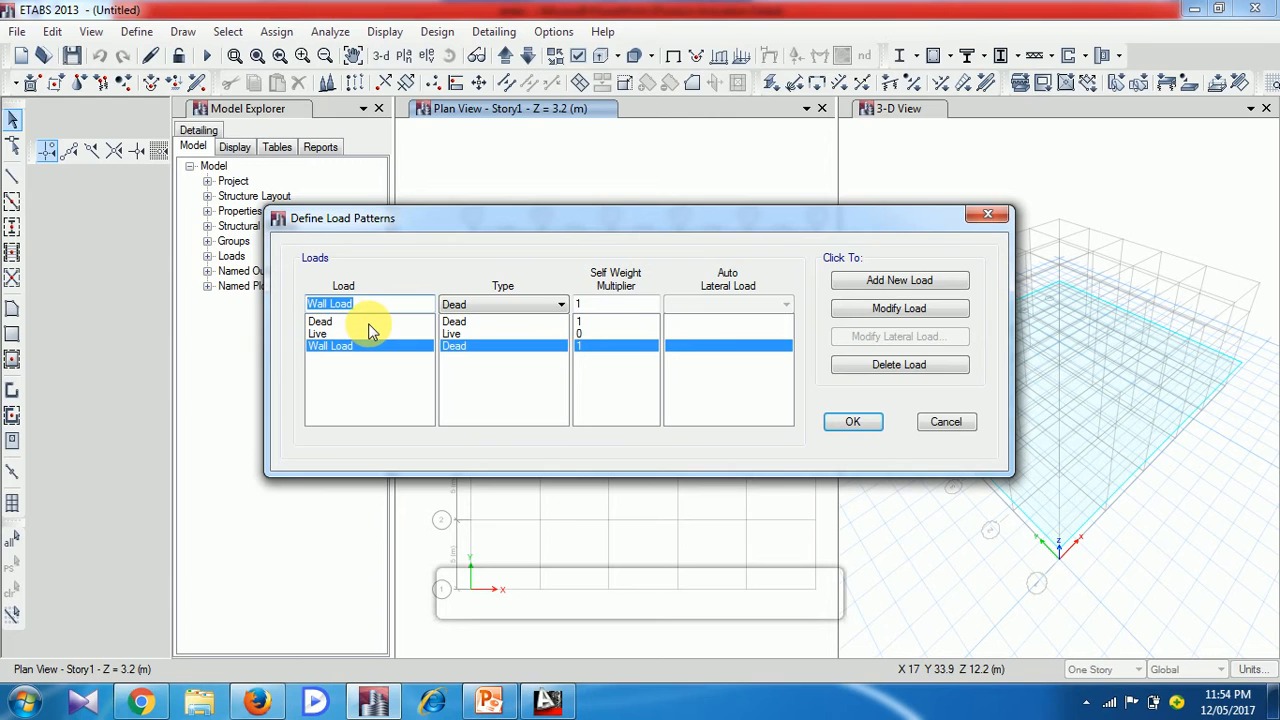
text(SDL)
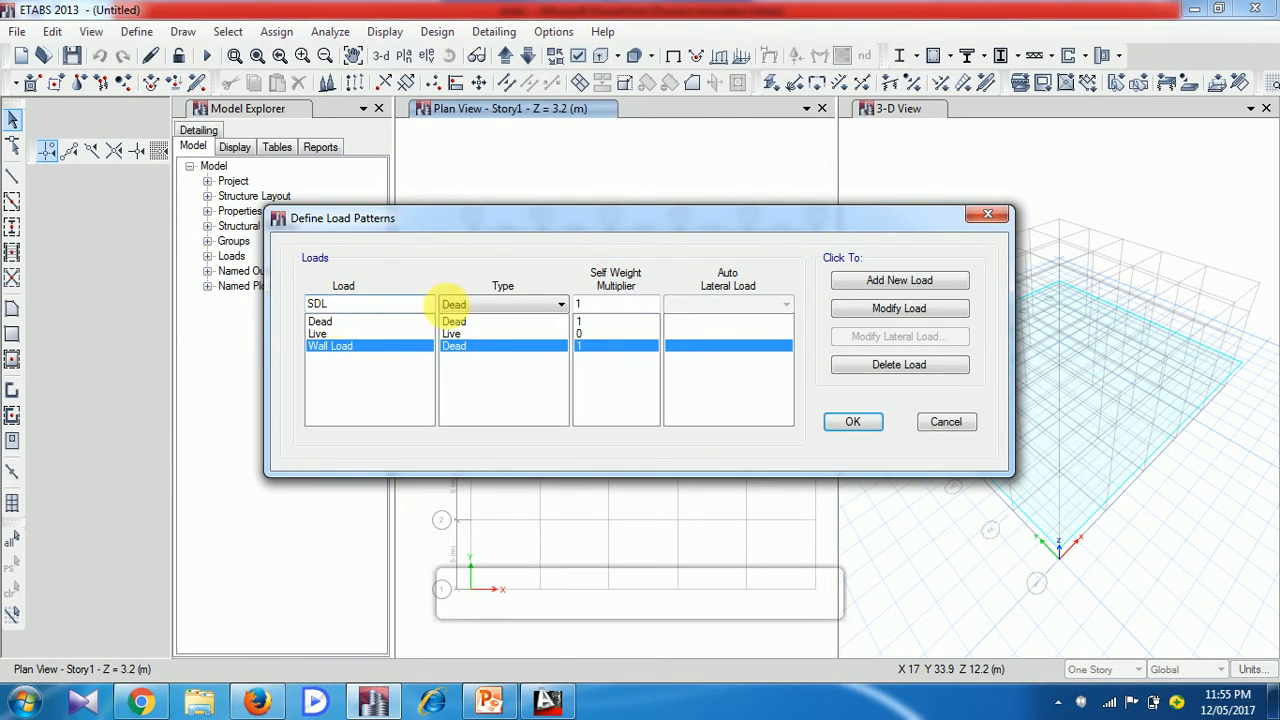
click(560, 305)
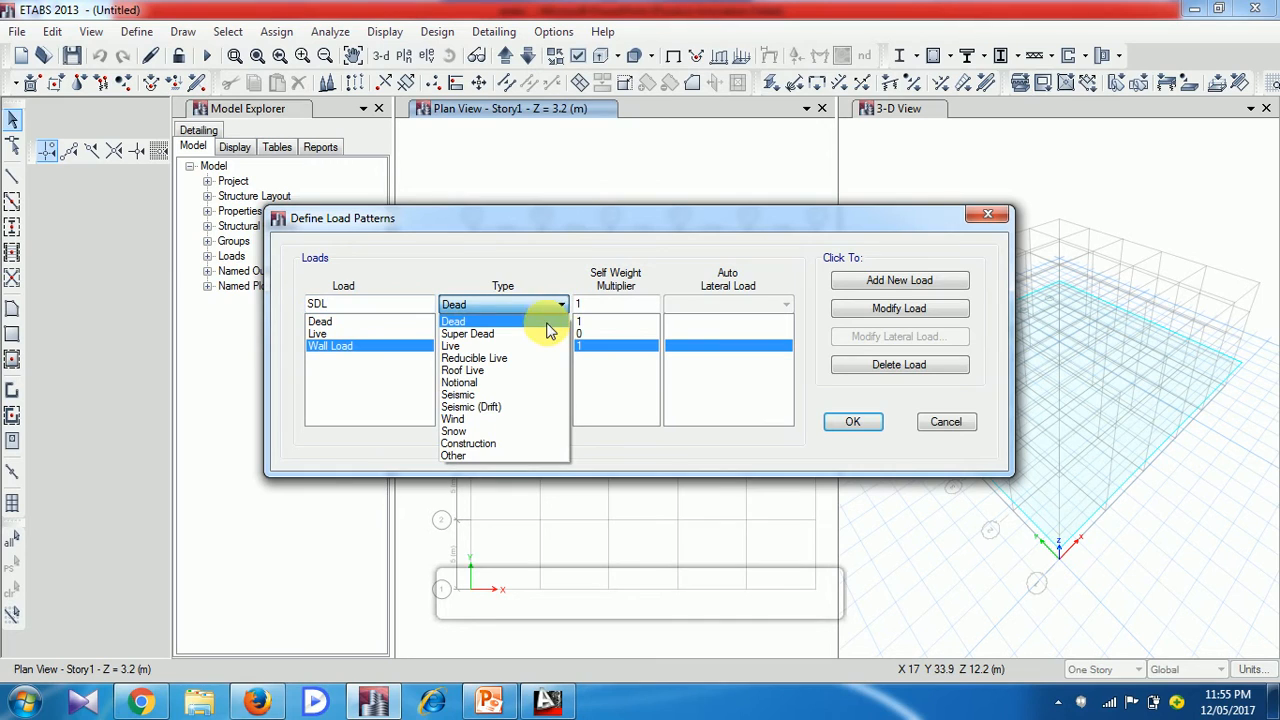
click(546, 338)
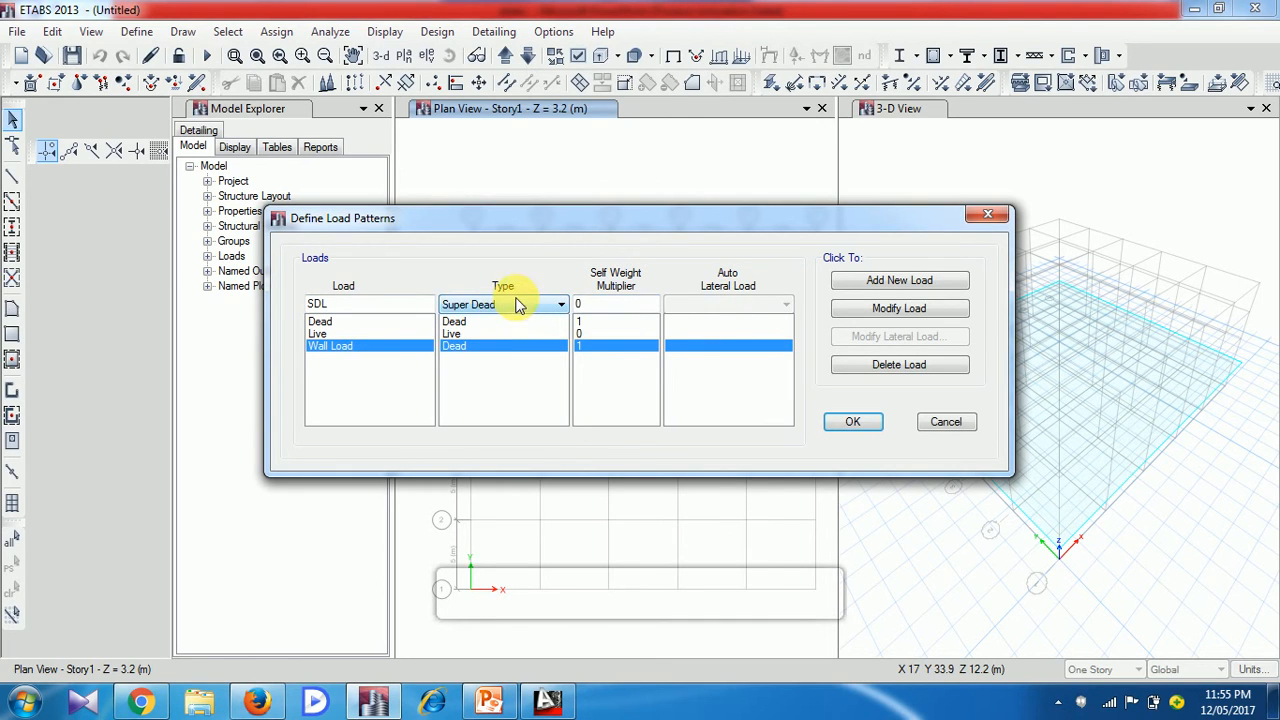
click(890, 283)
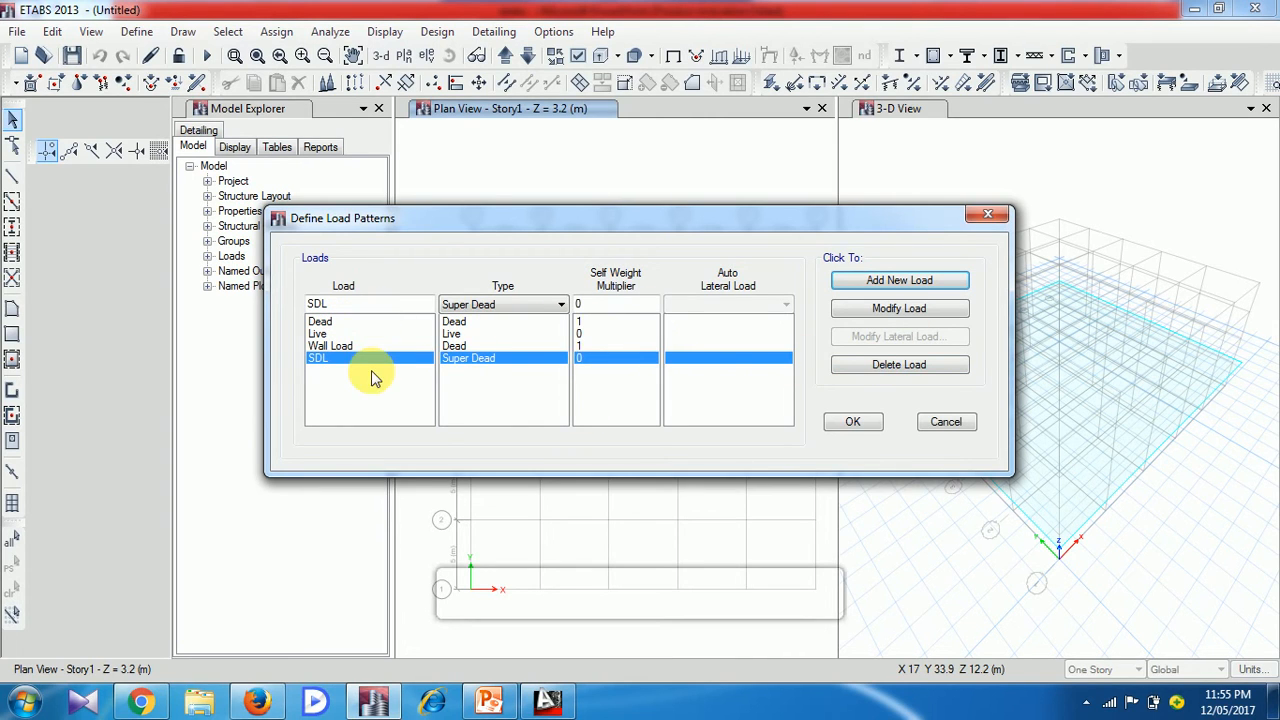
click(853, 422)
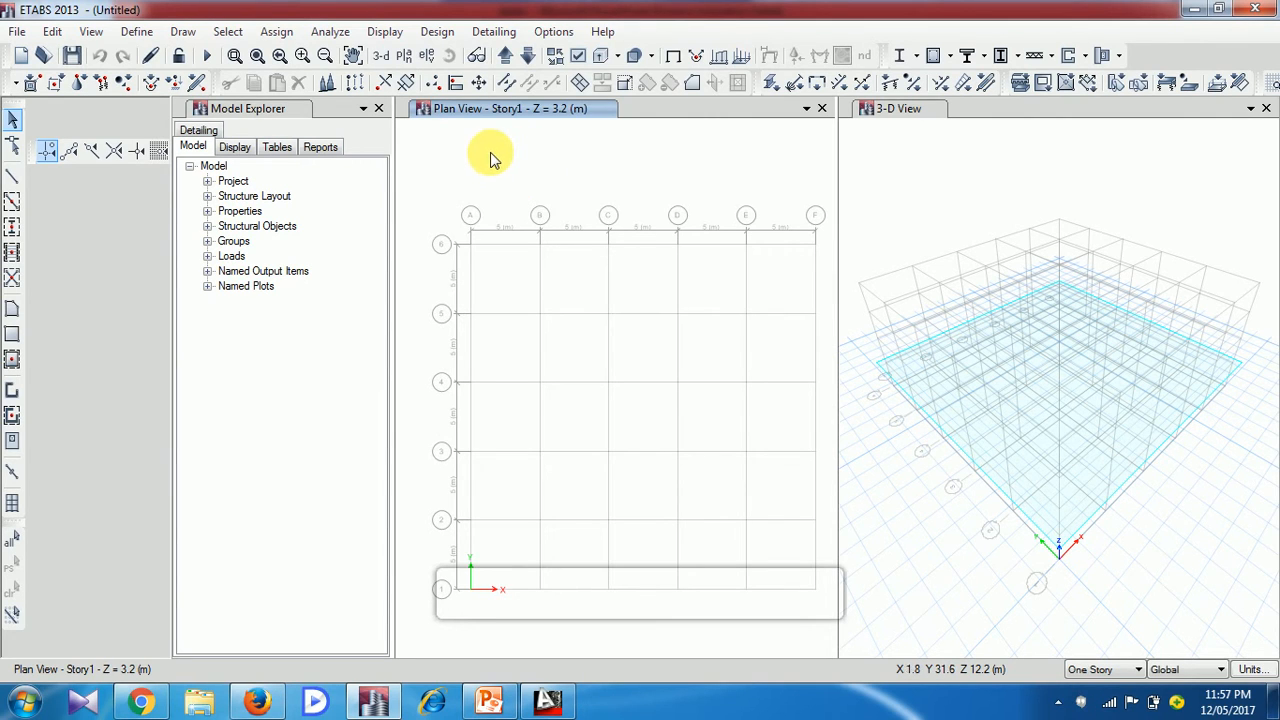
Change the screen display colors to the Black Background scheme
click(553, 32)
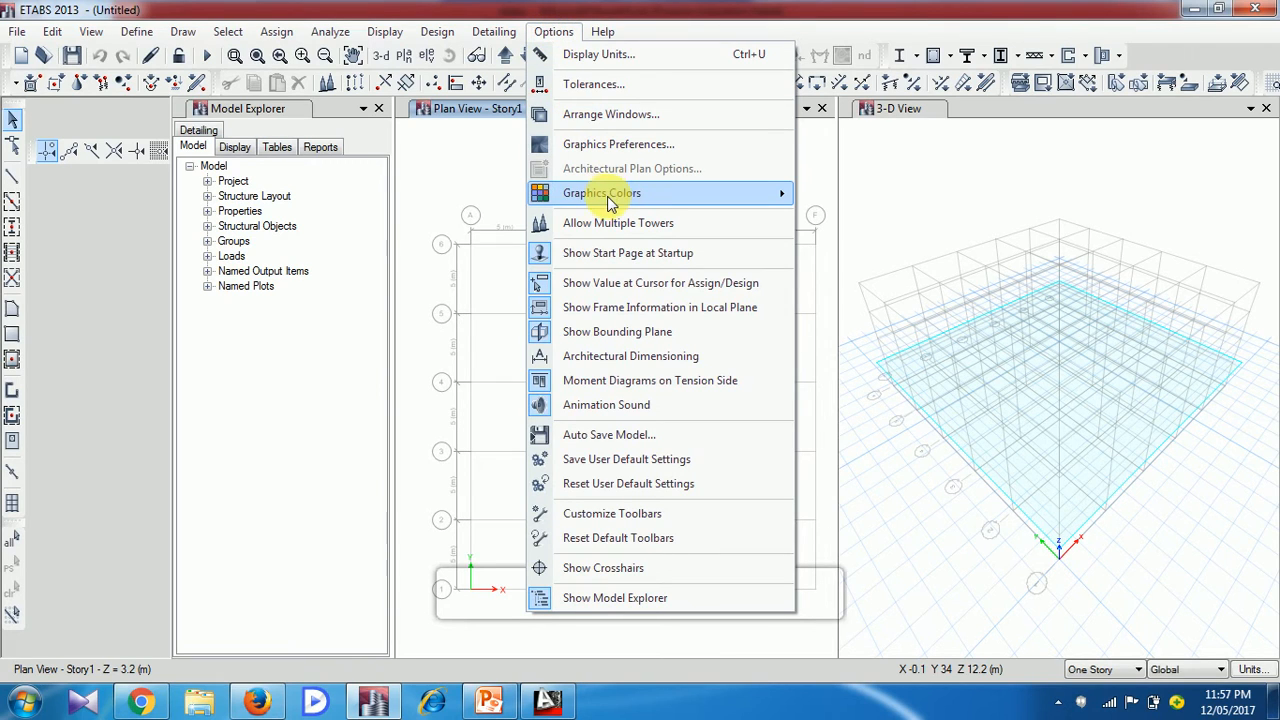
mouse_move(610, 202)
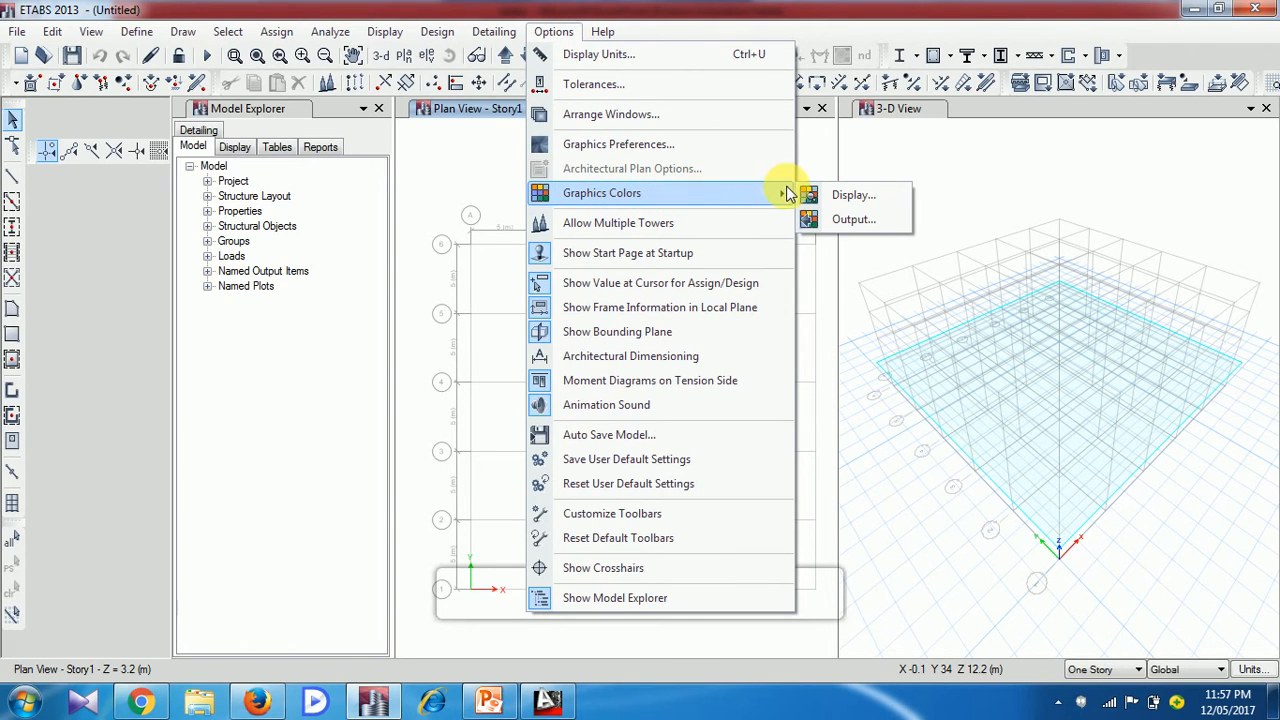
click(877, 203)
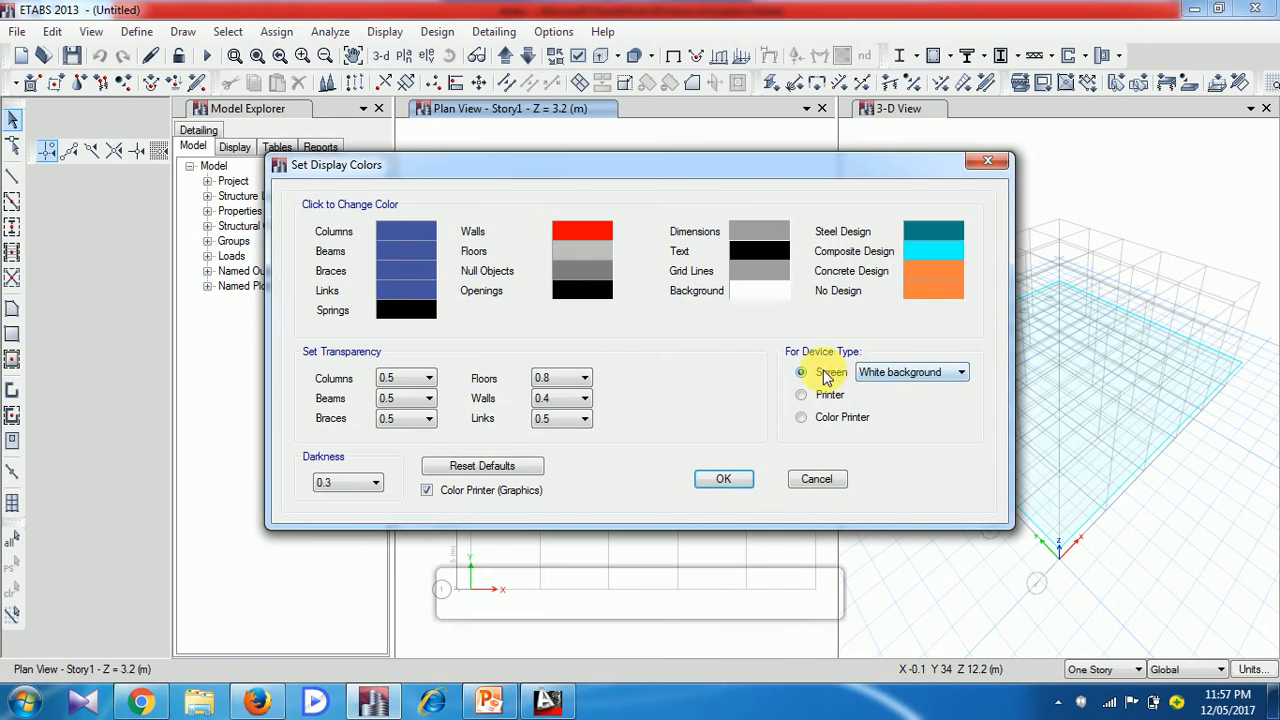
click(921, 374)
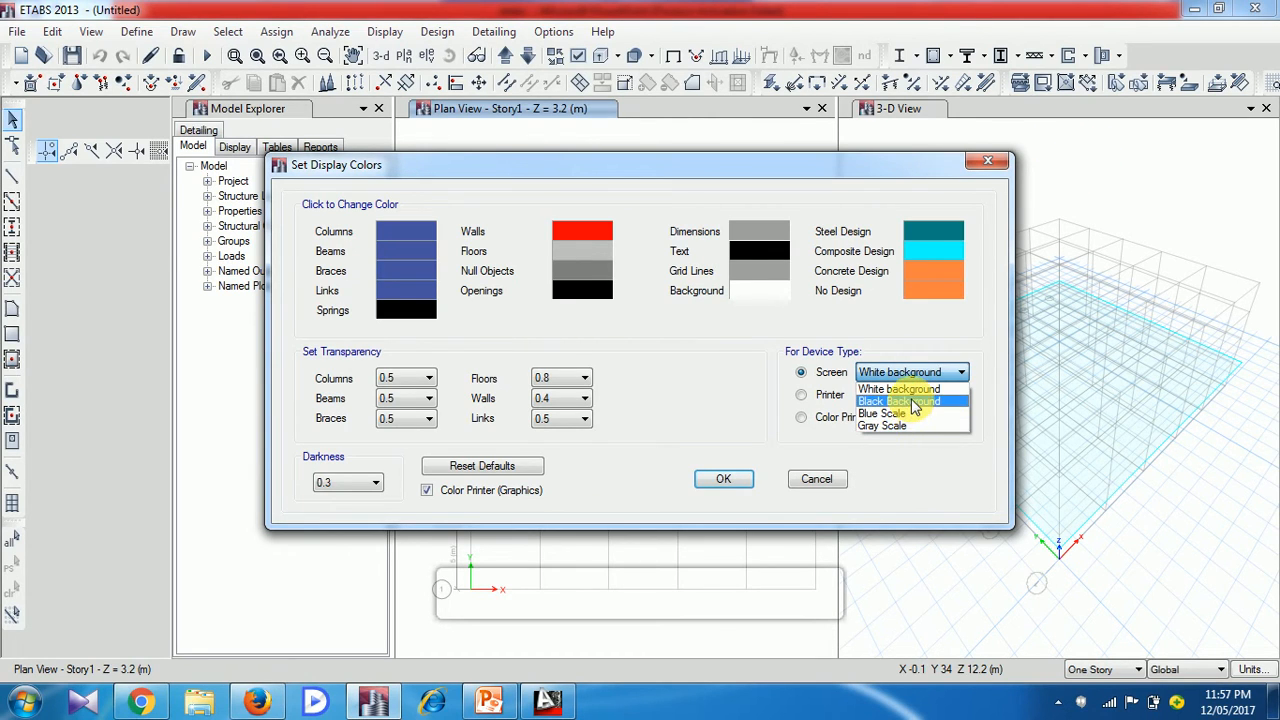
click(912, 401)
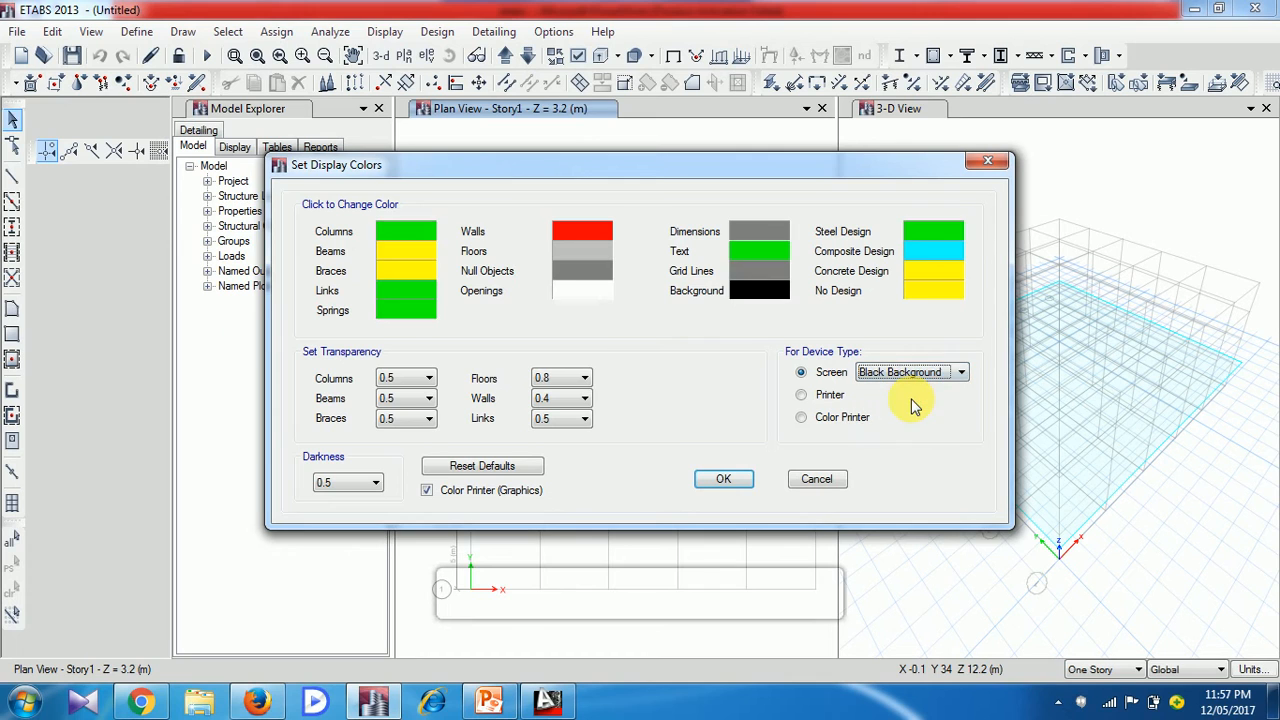
click(735, 481)
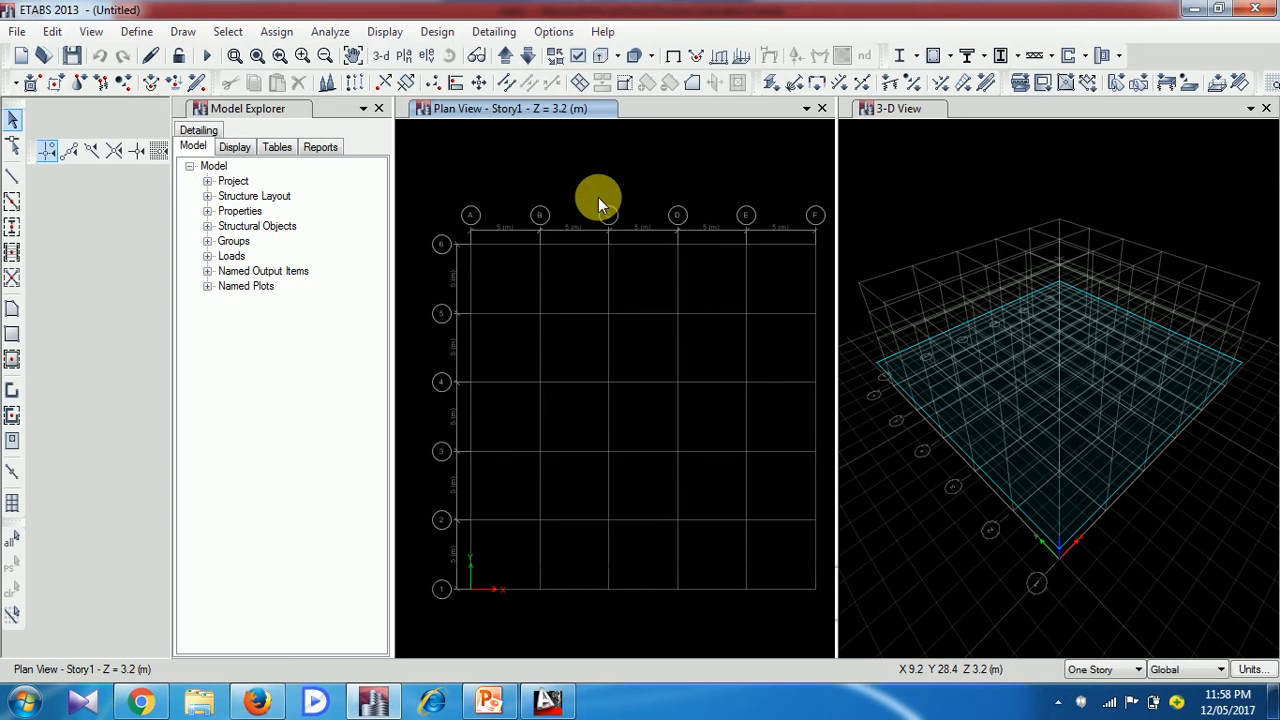
Quick-draw columns with the col 300x600 section at grid points A6 through F6 in the Story1 plan
click(185, 32)
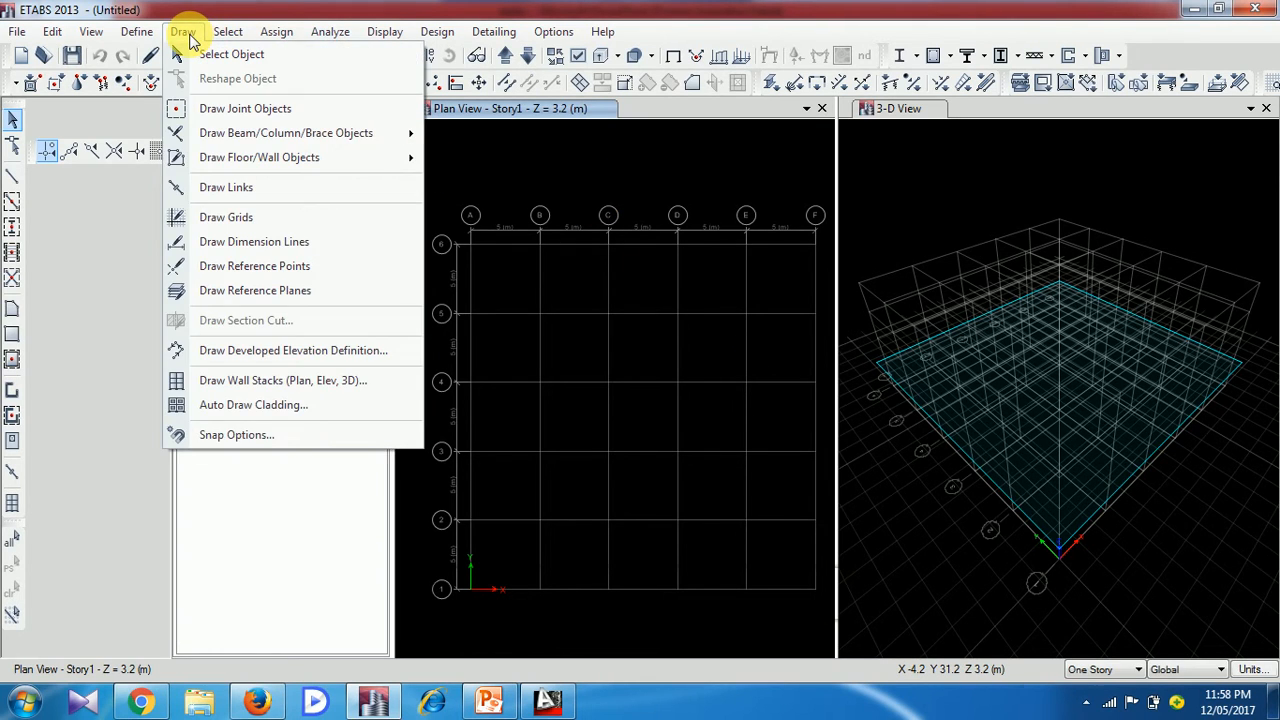
mouse_move(240, 135)
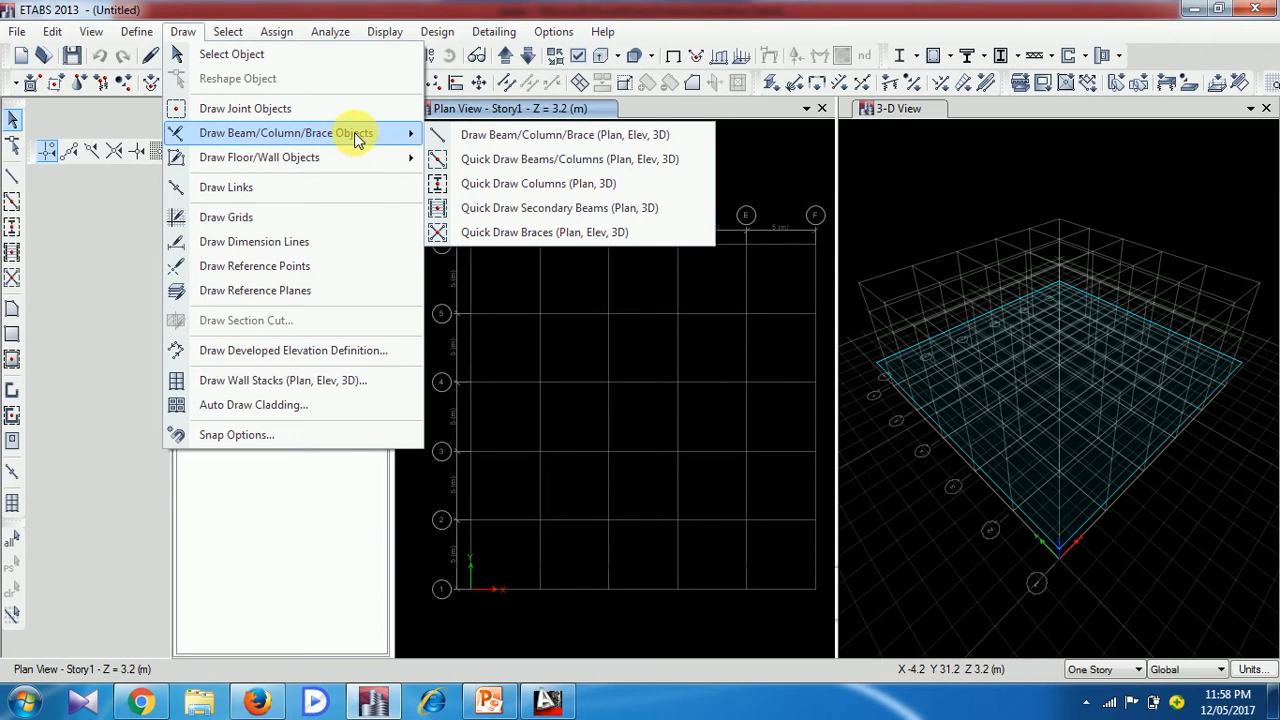
click(556, 188)
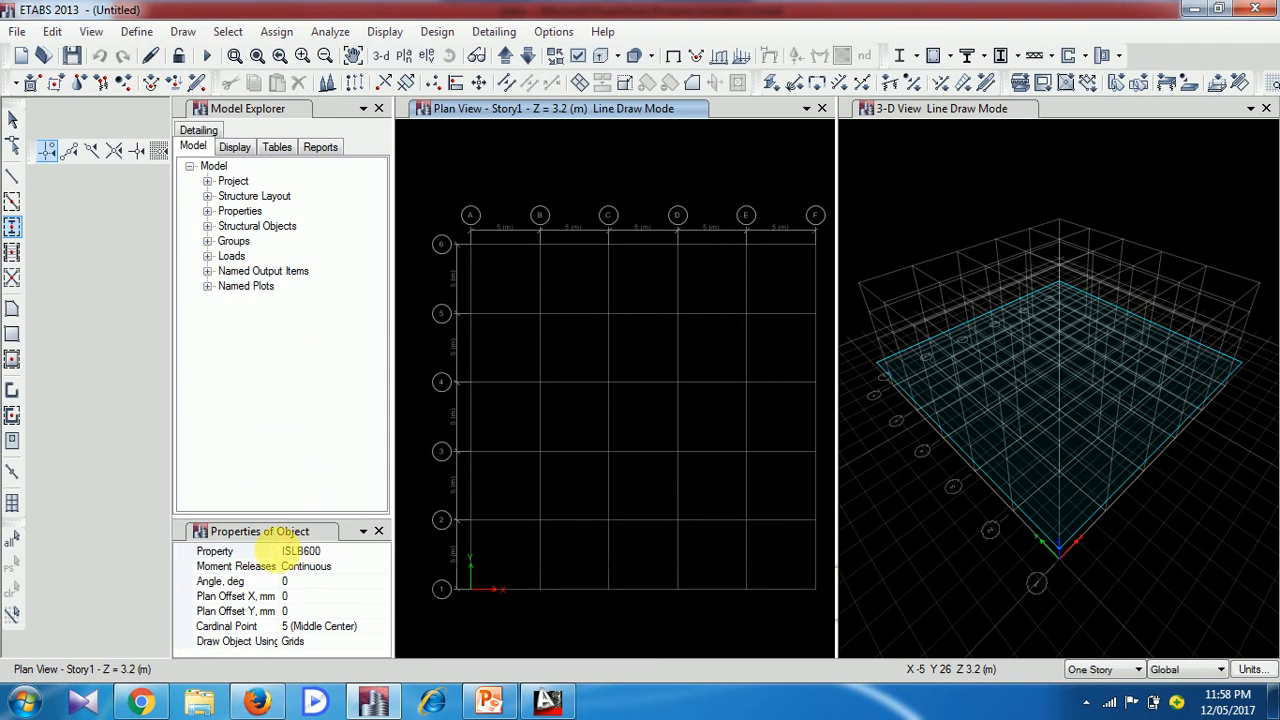
click(346, 551)
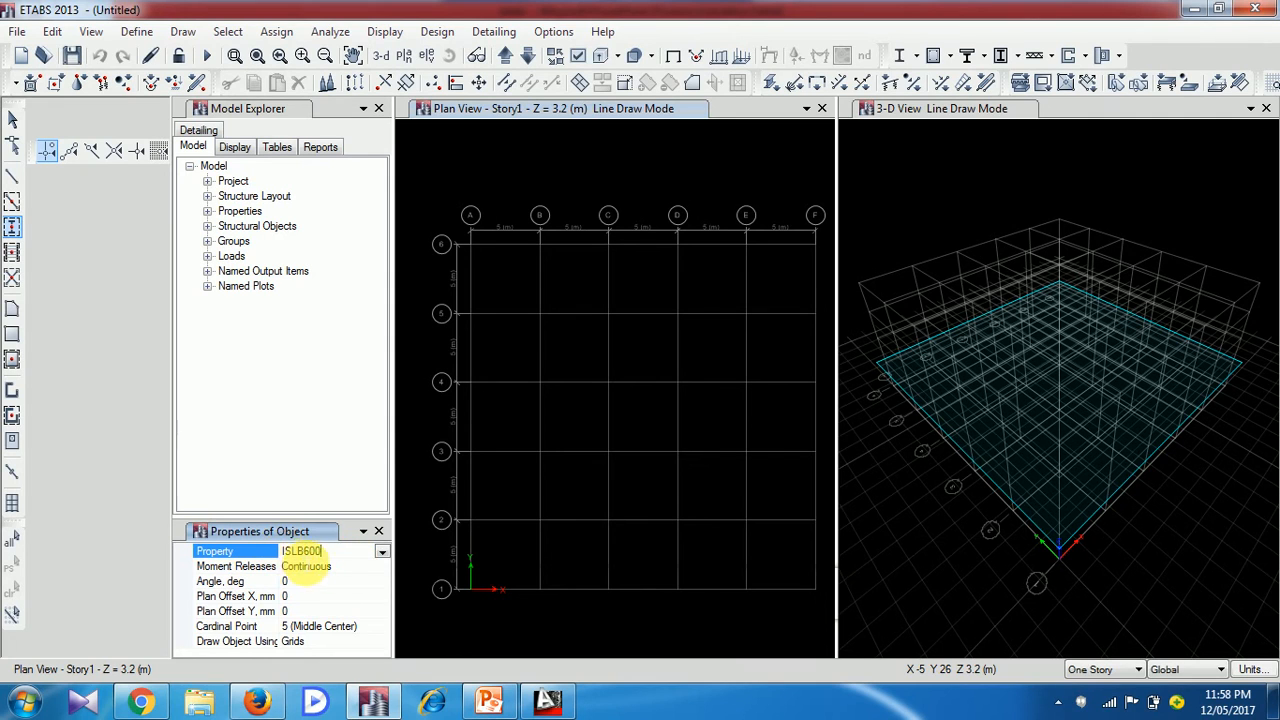
click(382, 552)
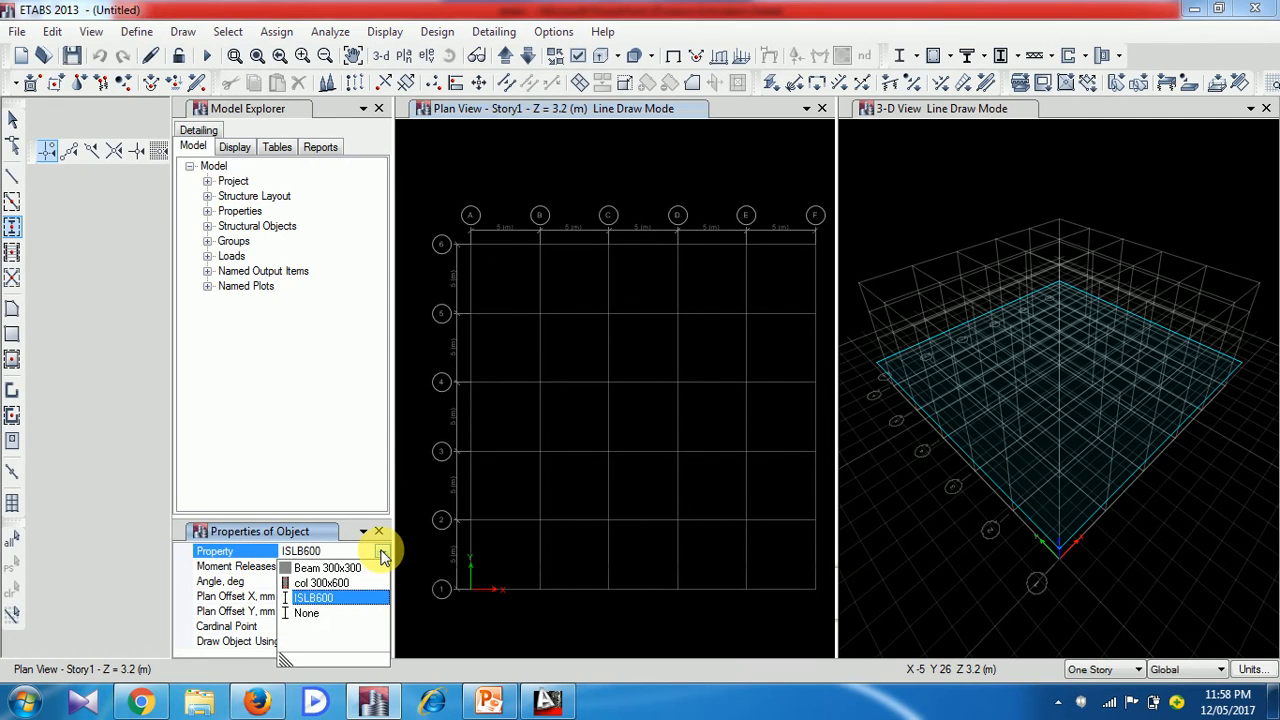
click(340, 583)
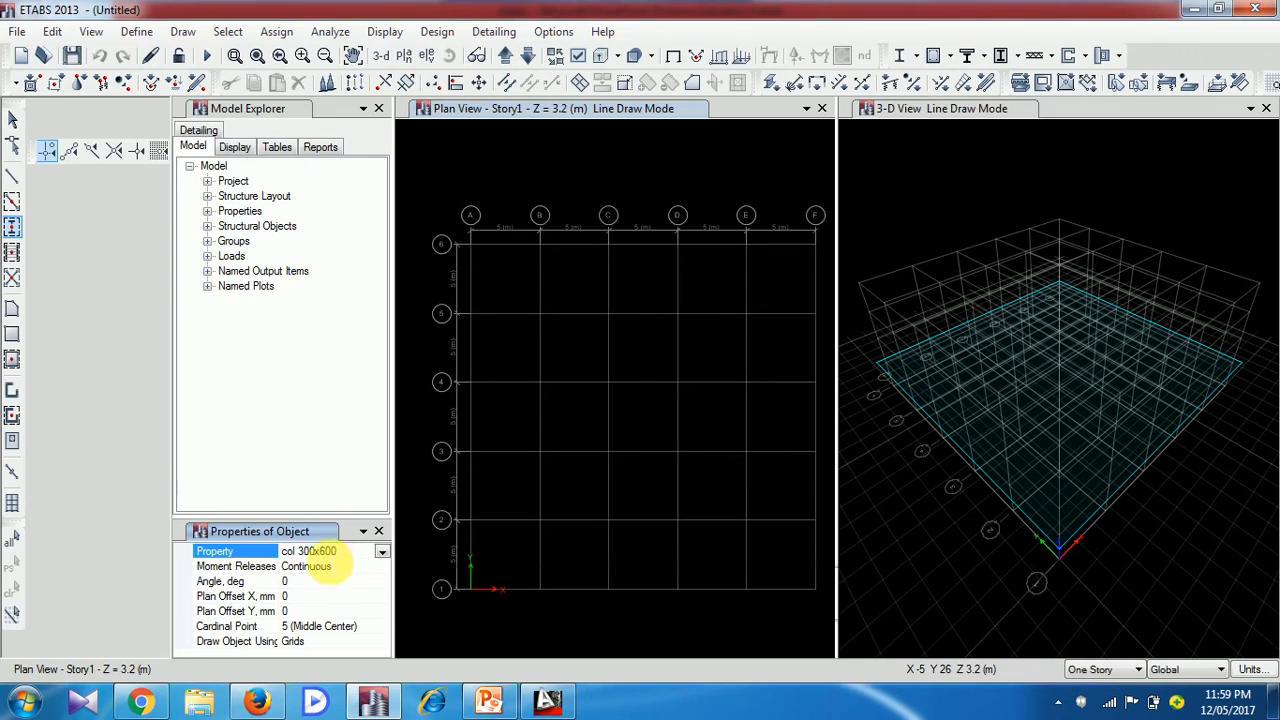
click(471, 245)
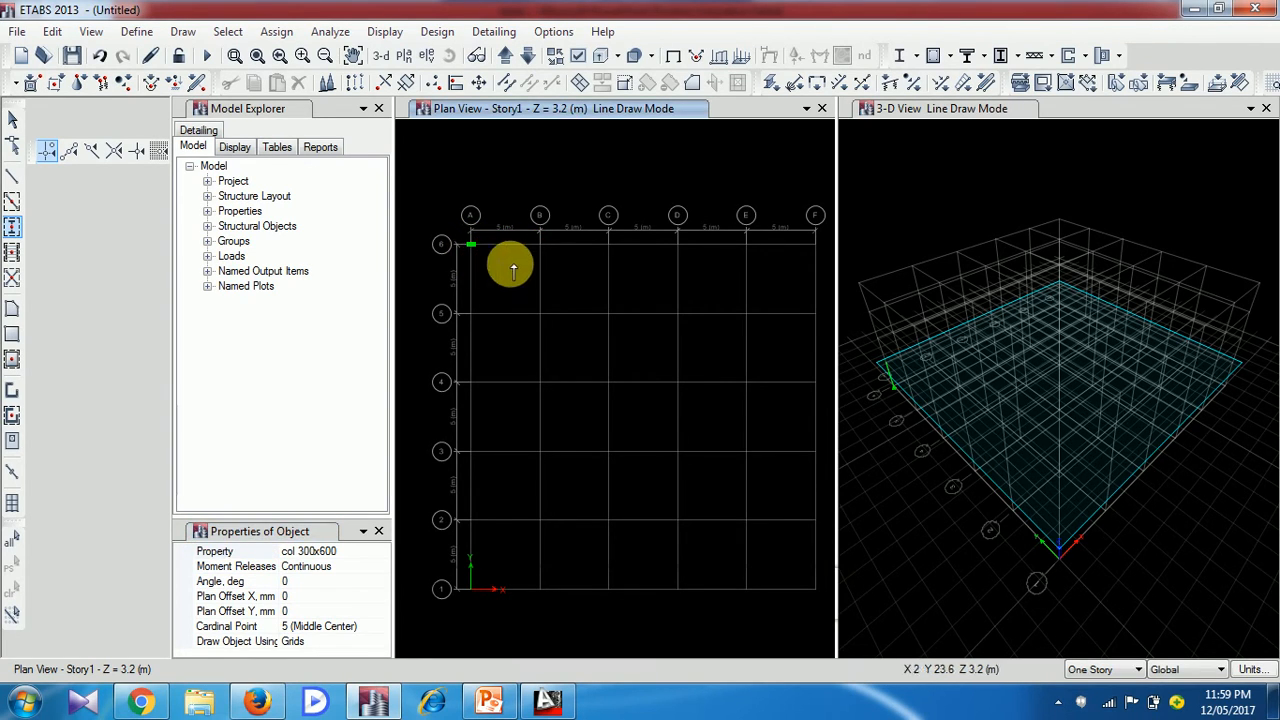
click(540, 246)
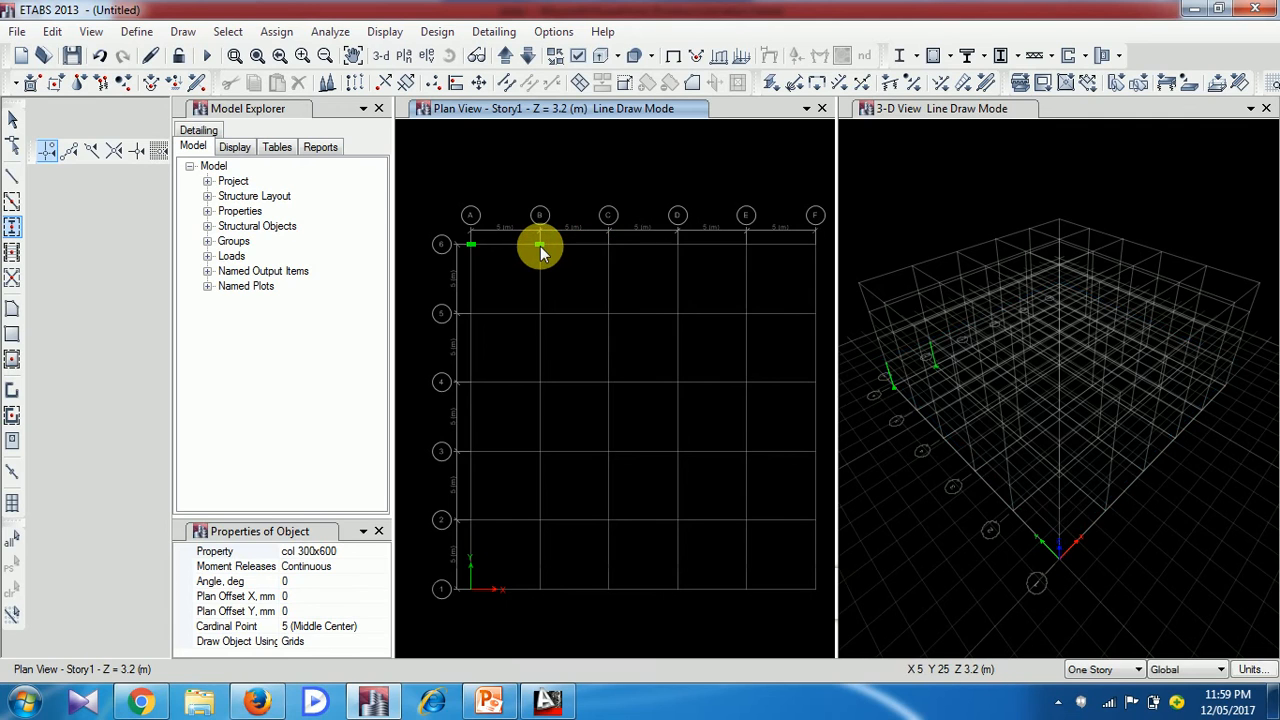
click(610, 246)
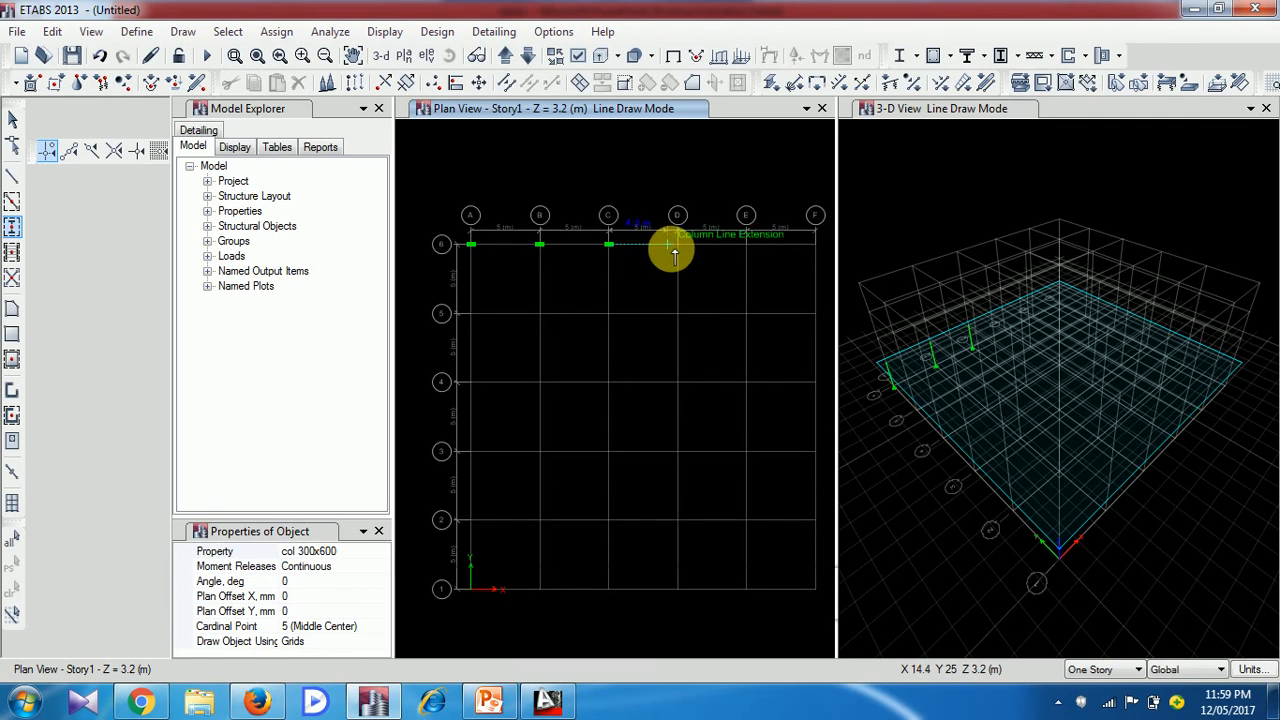
click(678, 246)
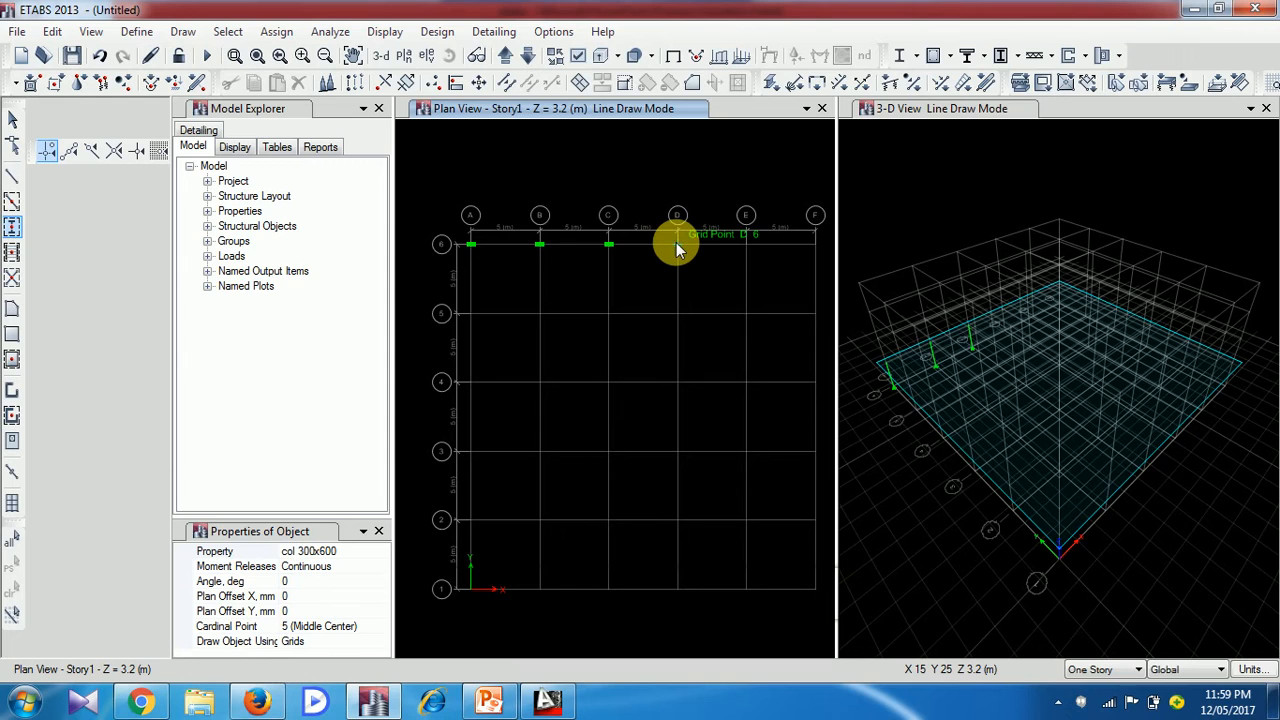
click(746, 246)
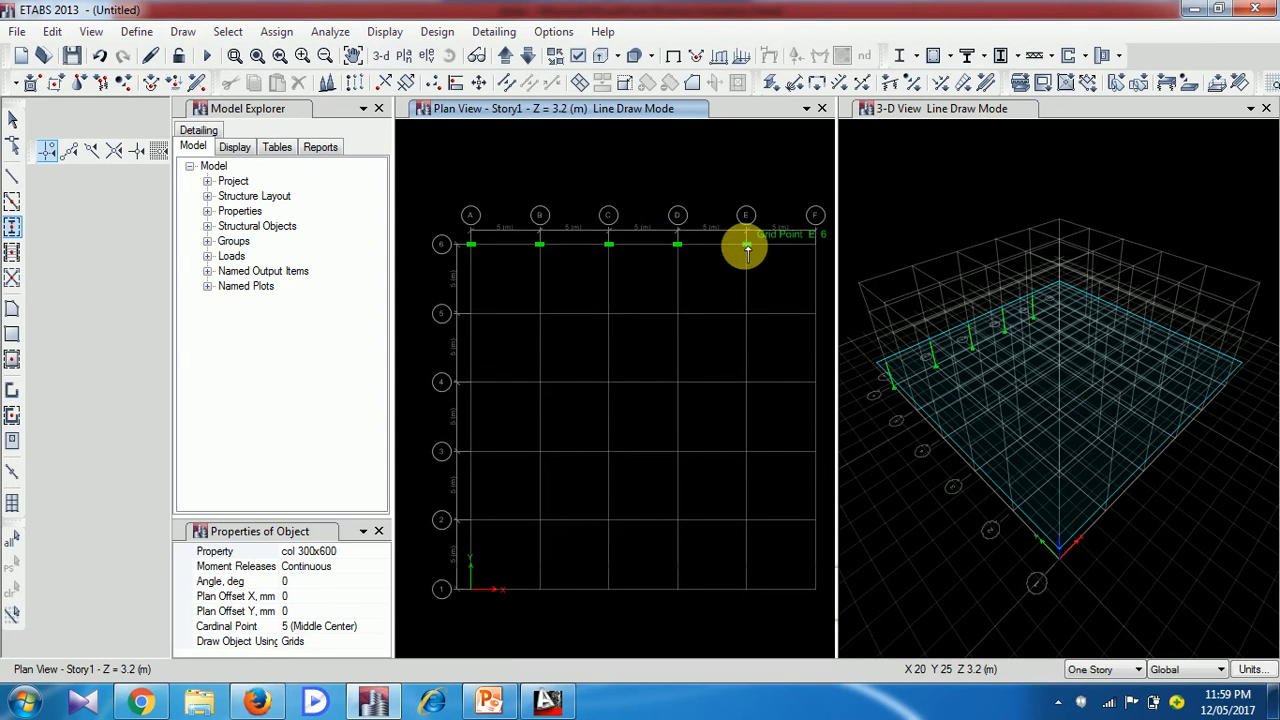
click(816, 246)
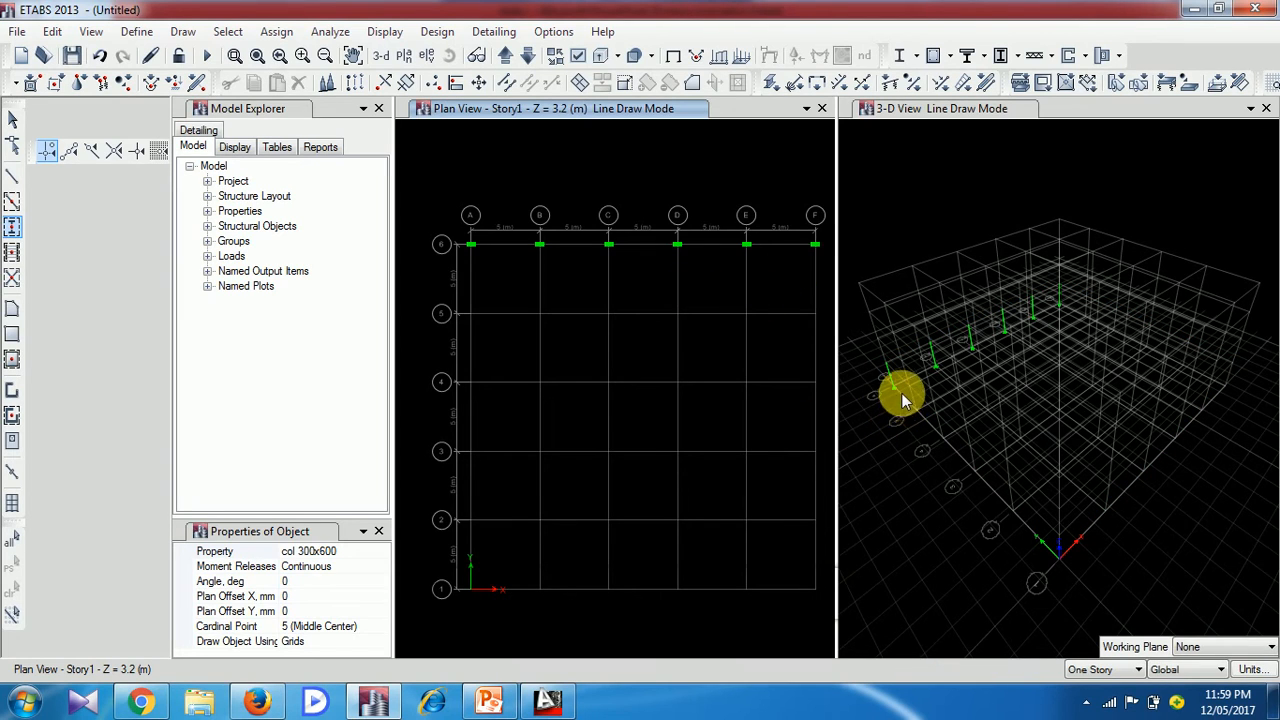
click(885, 372)
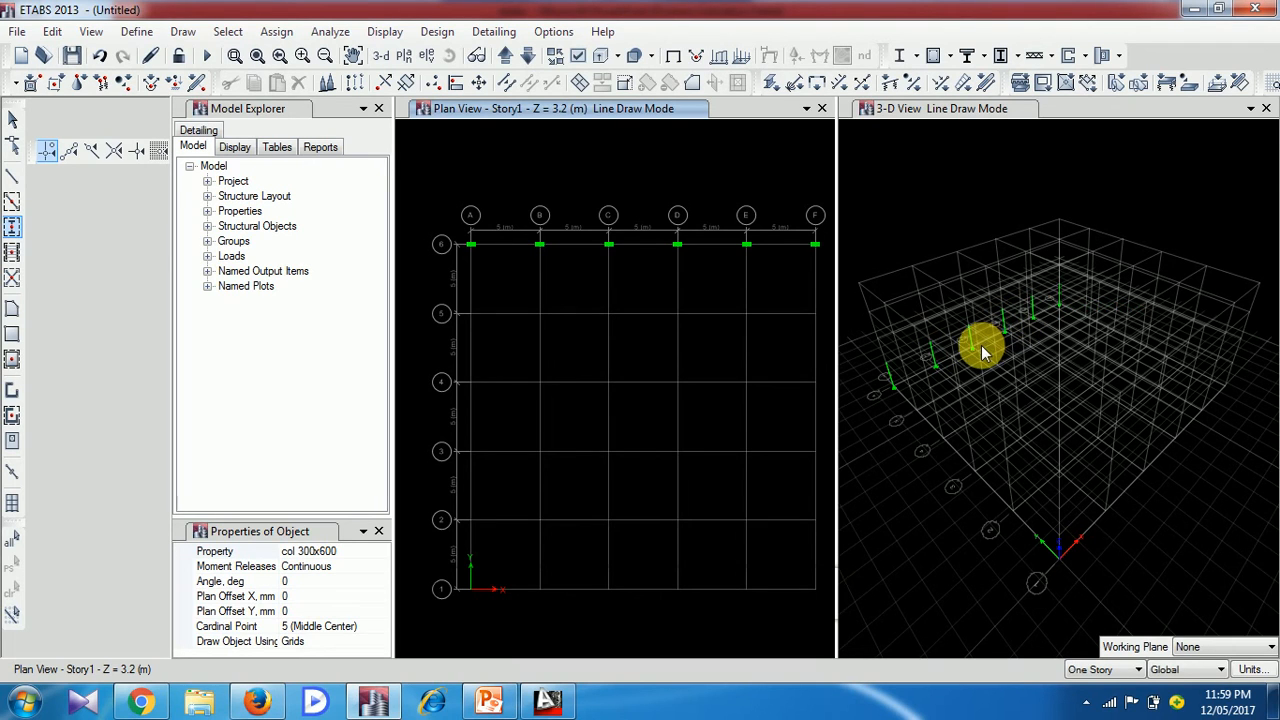
Set the drawing scope to All Stories so that new plan objects apply to every story
click(1126, 671)
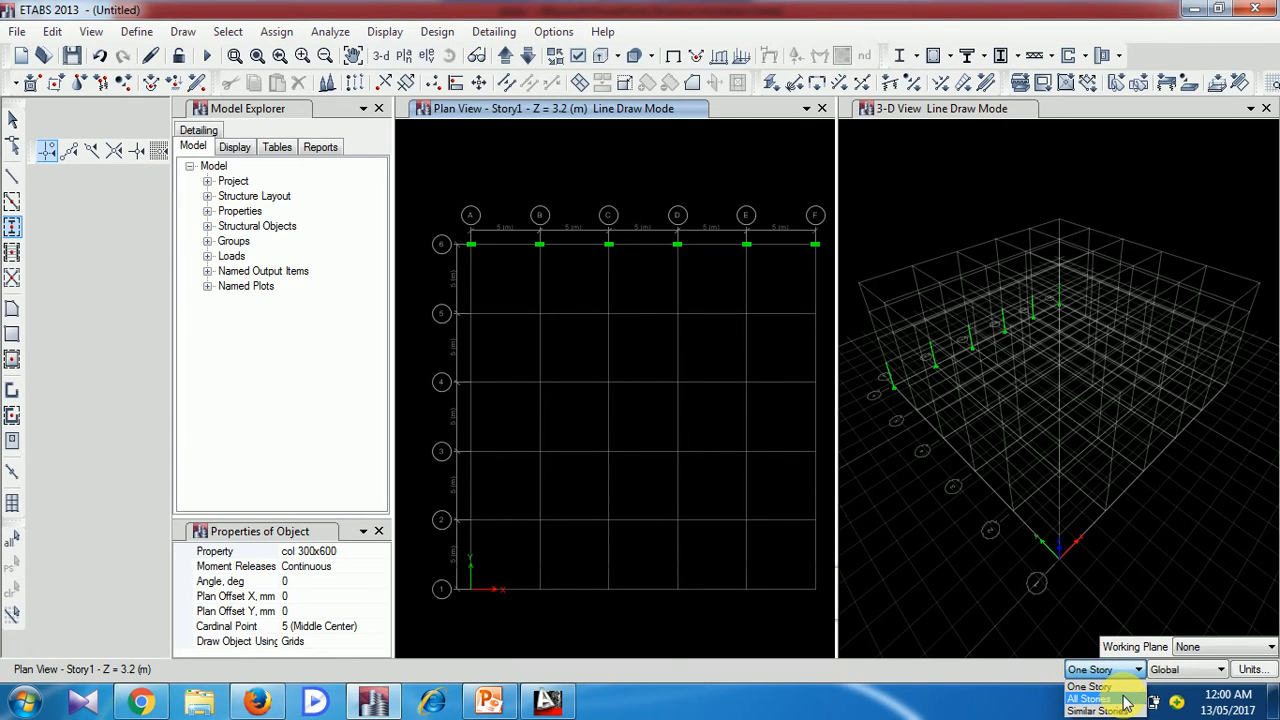
click(1124, 700)
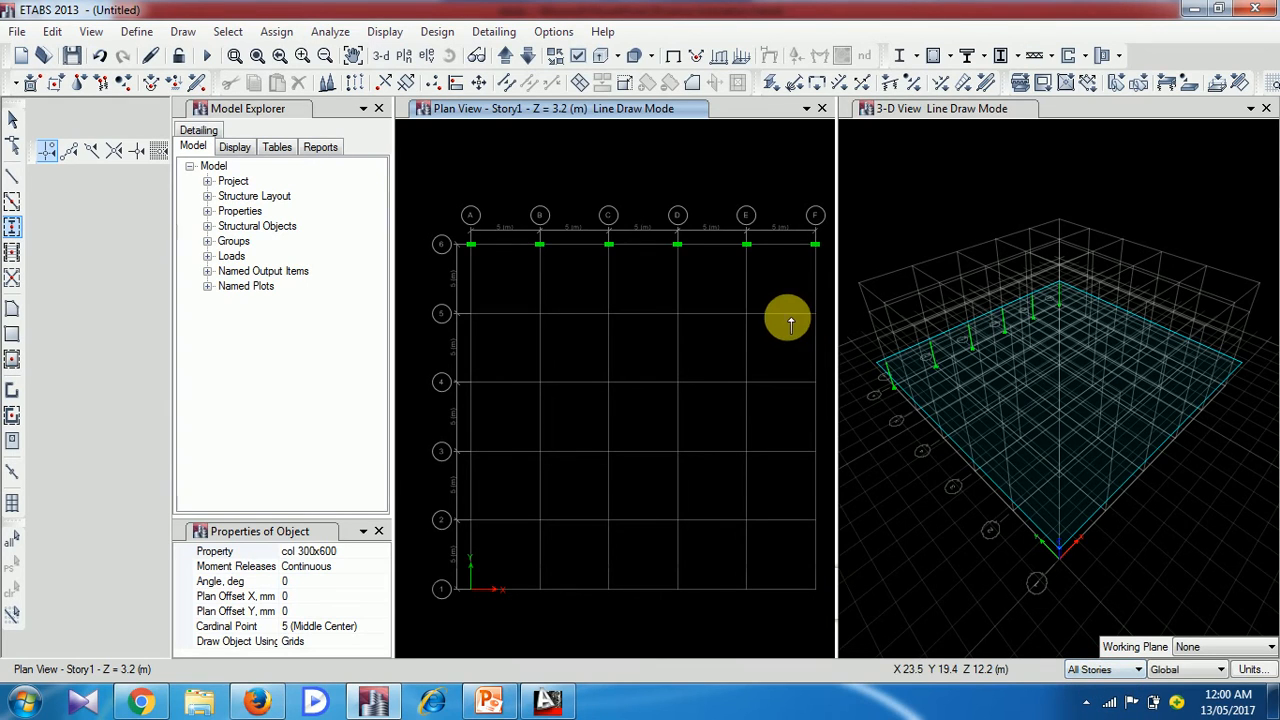
click(472, 240)
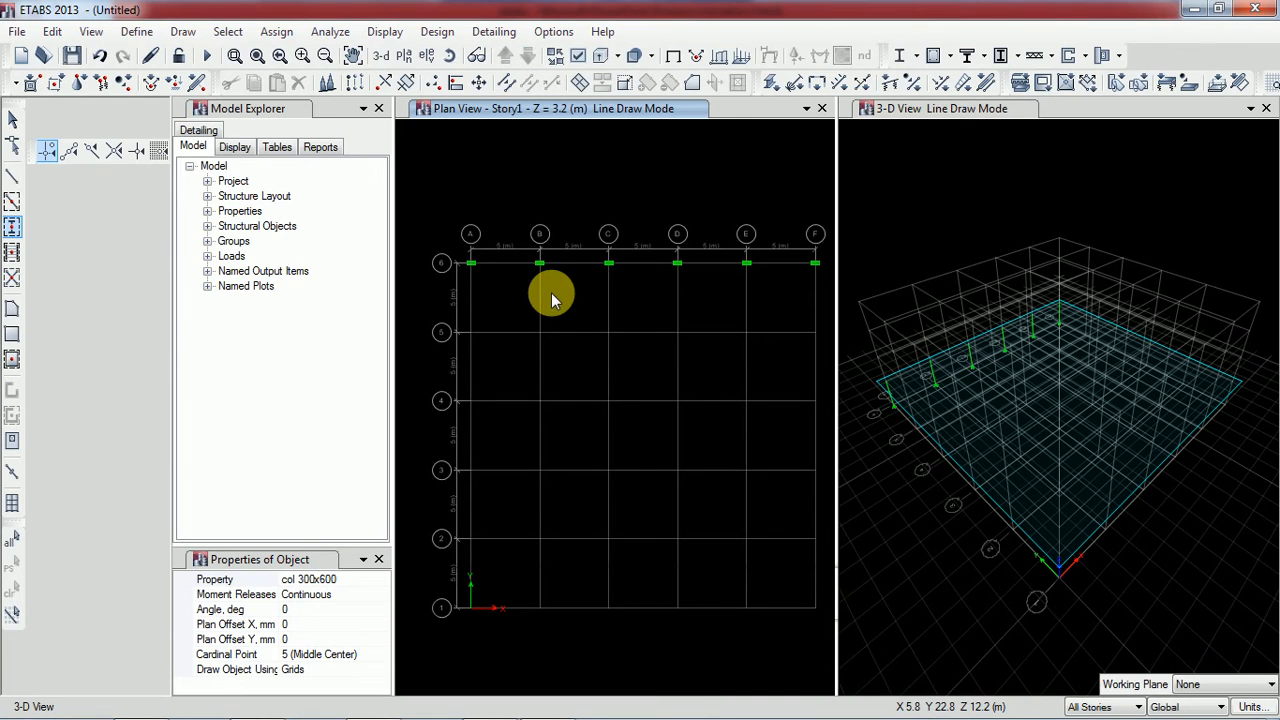
click(450, 234)
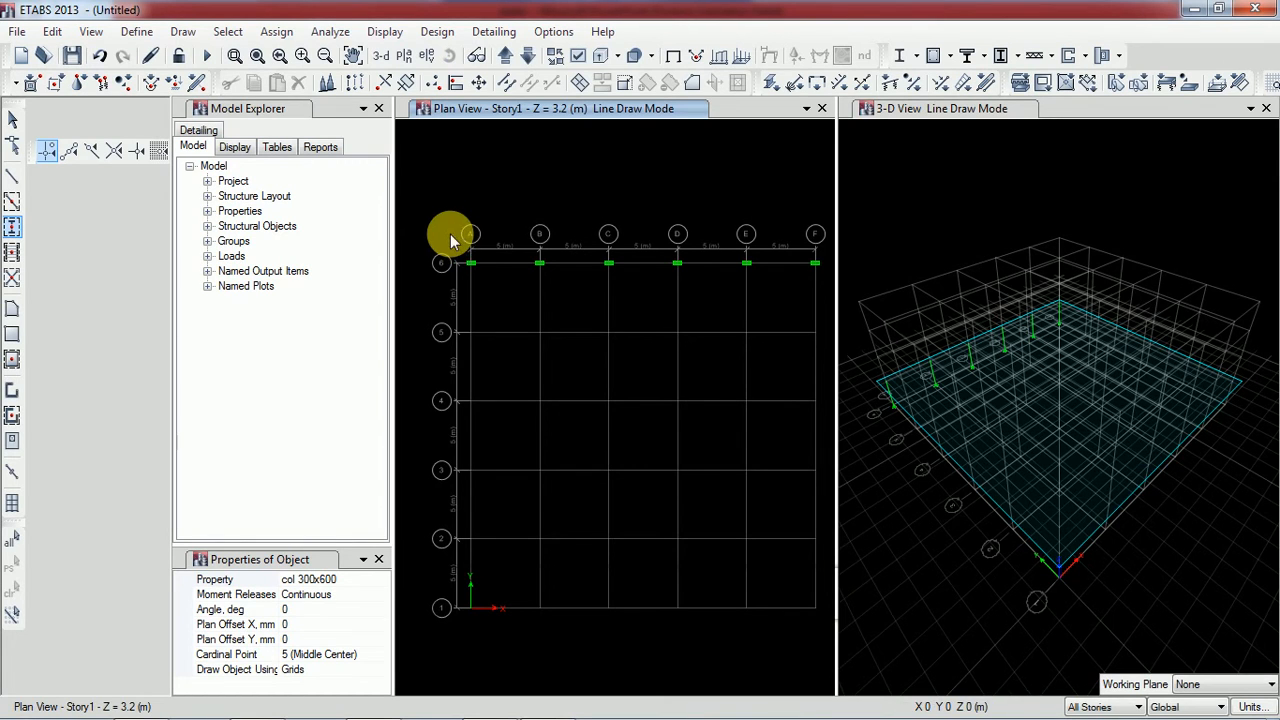
Leave column drawing and delete the six columns along grid line 6 in the Story1 plan
key(Escape)
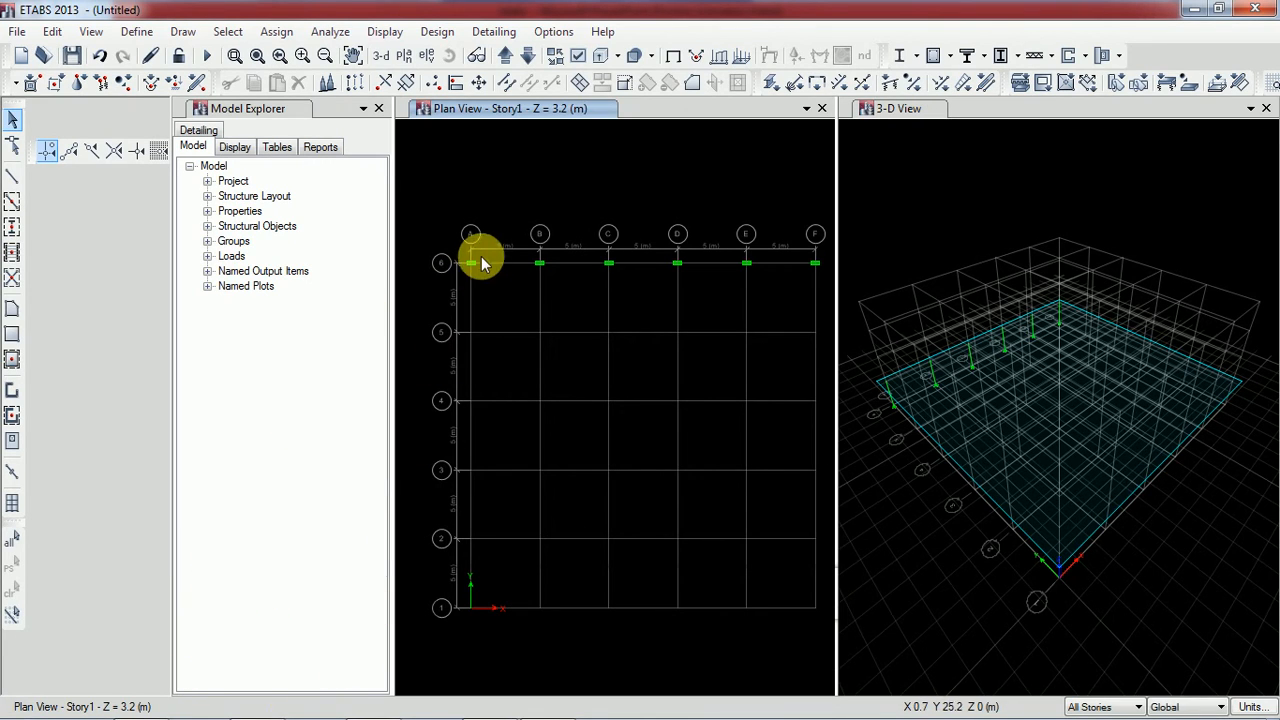
drag(503, 258, 833, 307)
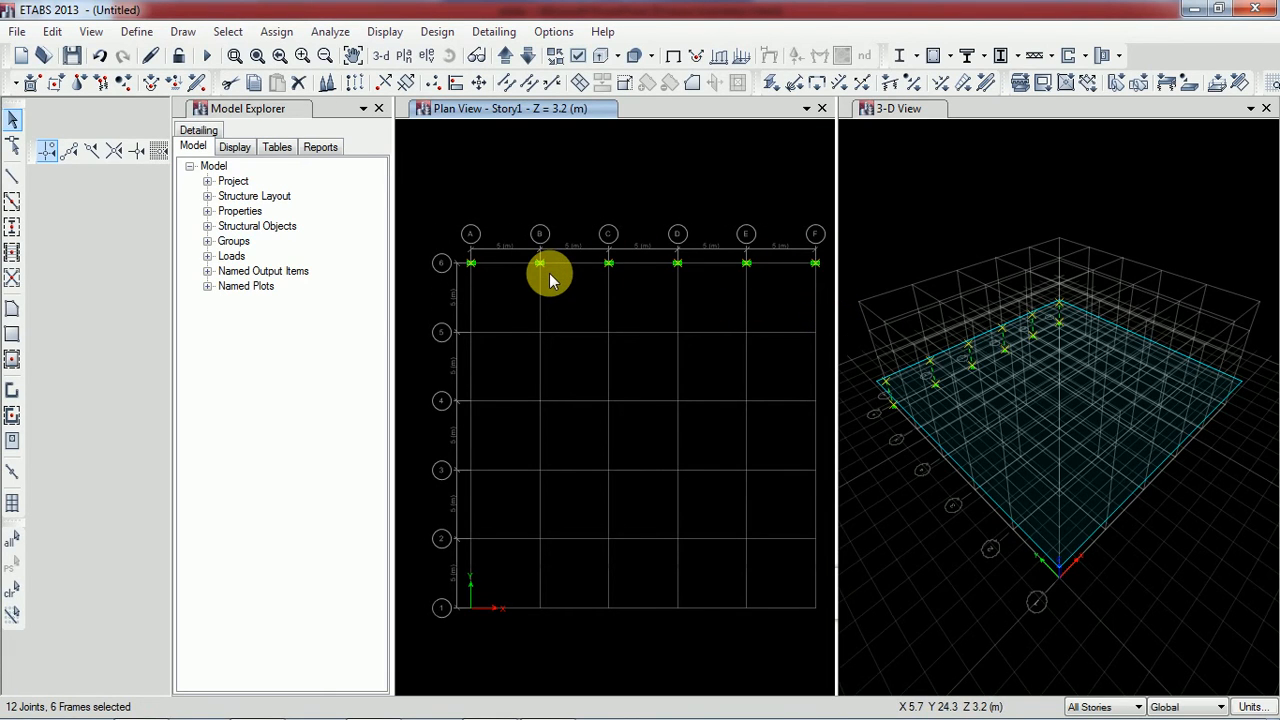
key(Delete)
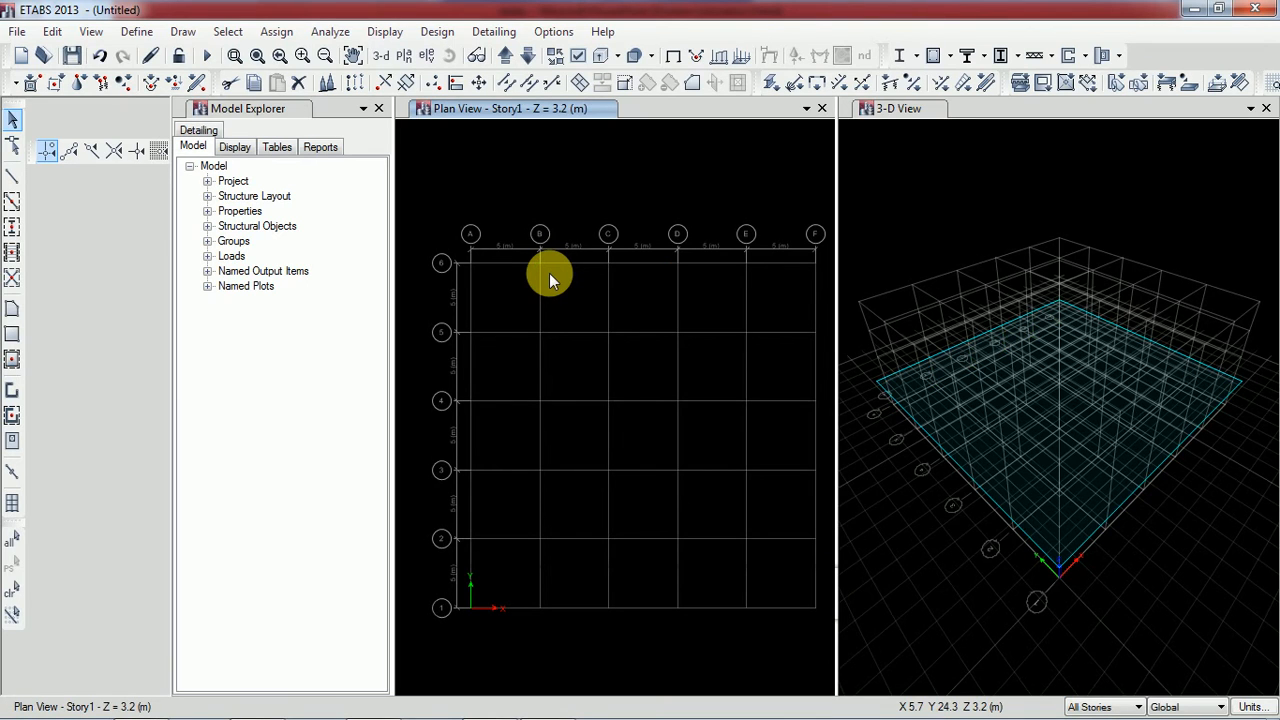
Quick-draw all-story columns with the col 300x600 section at grid points A6 through F6
click(192, 38)
mouse_move(278, 141)
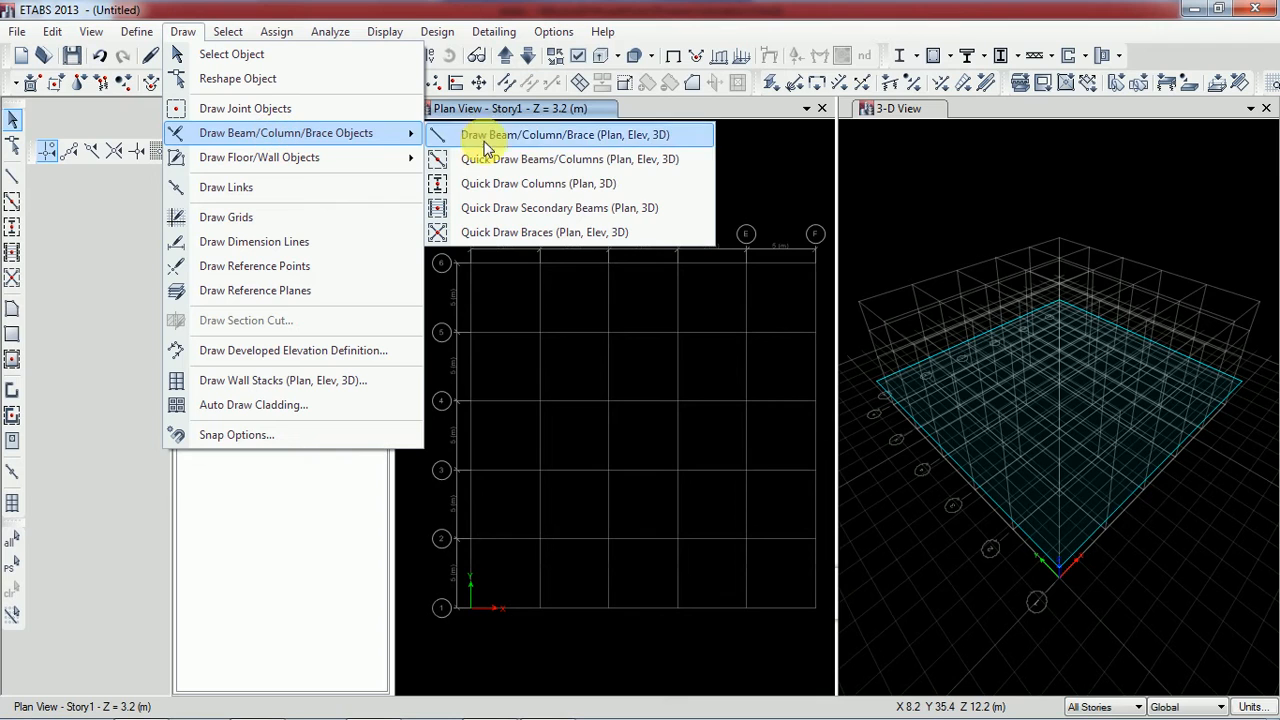
click(553, 188)
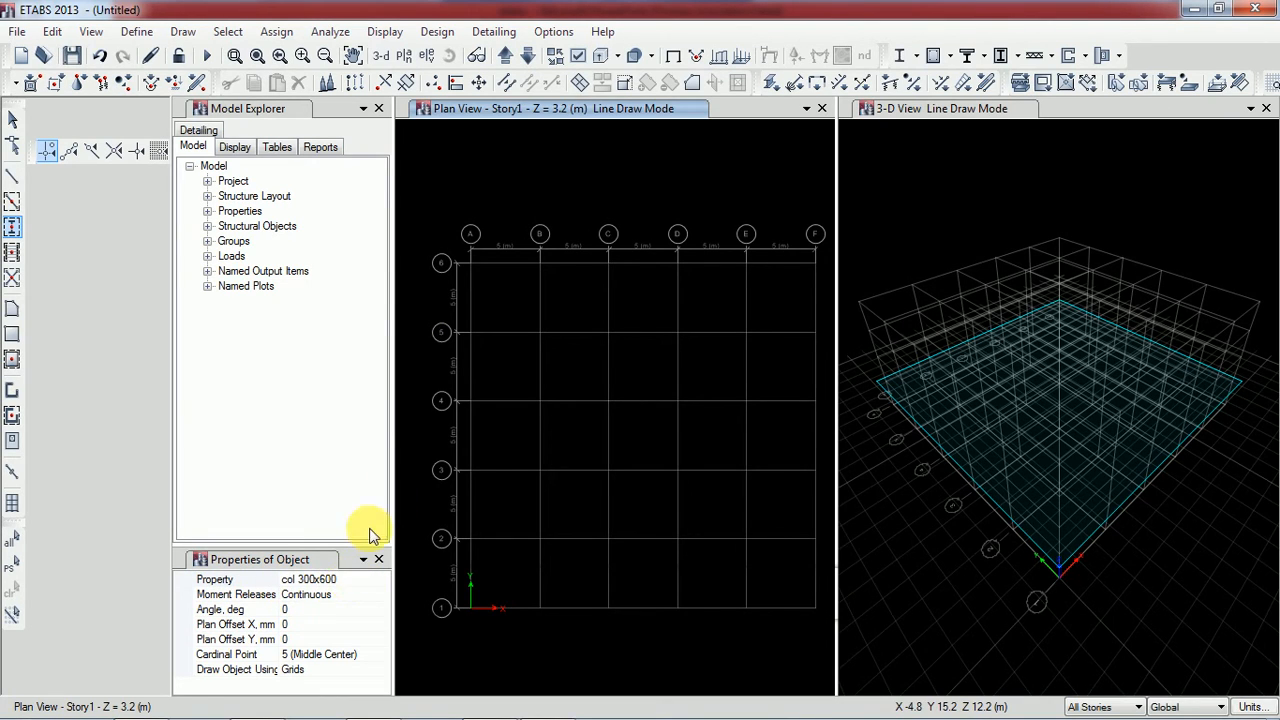
click(476, 267)
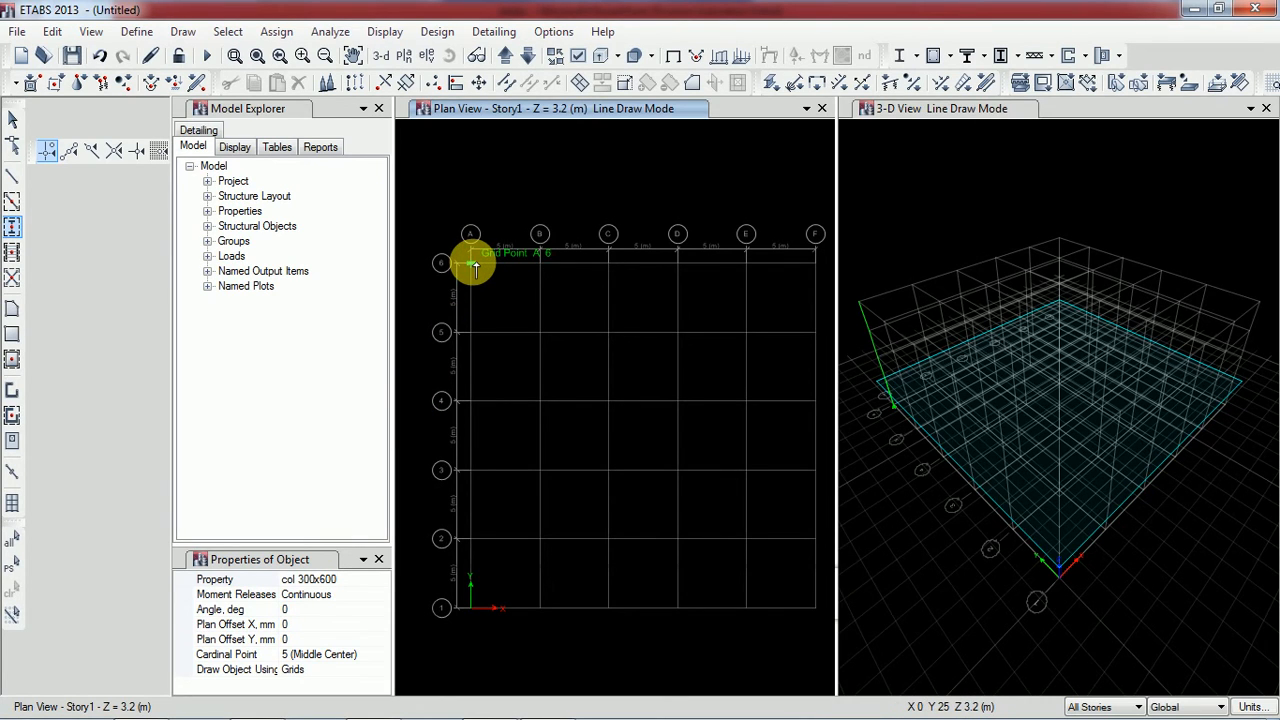
click(544, 266)
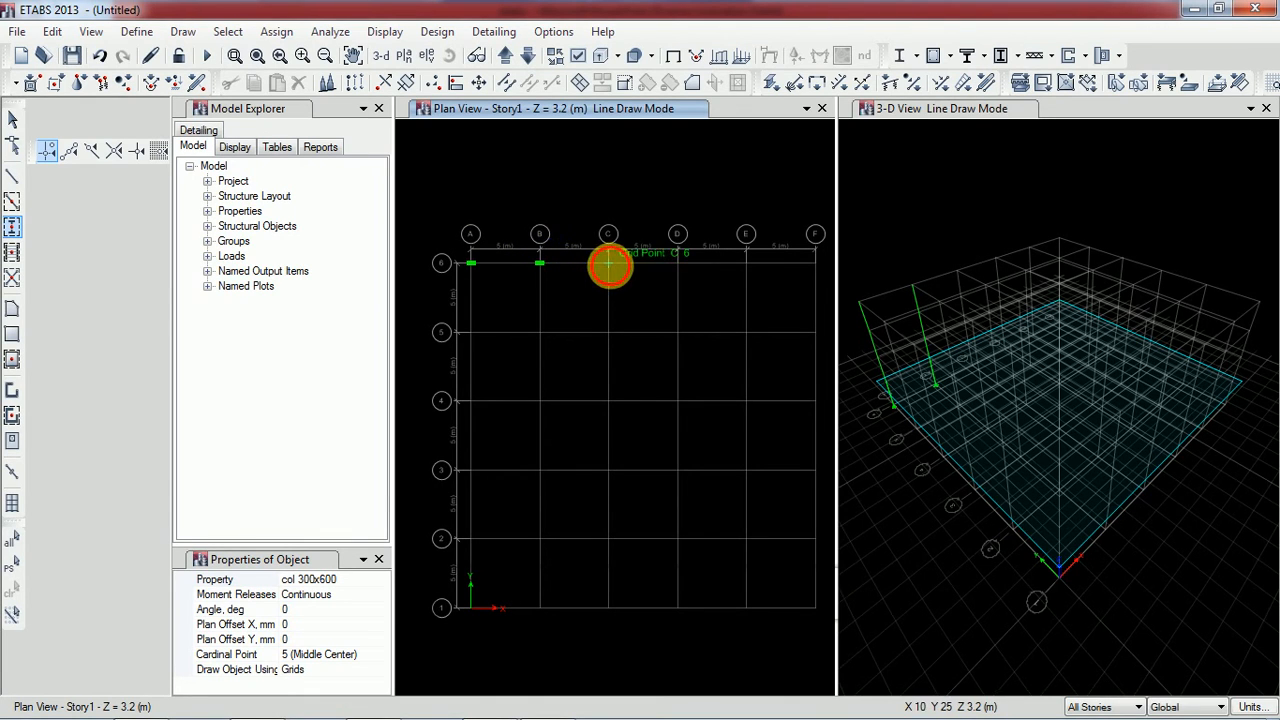
click(609, 266)
click(677, 264)
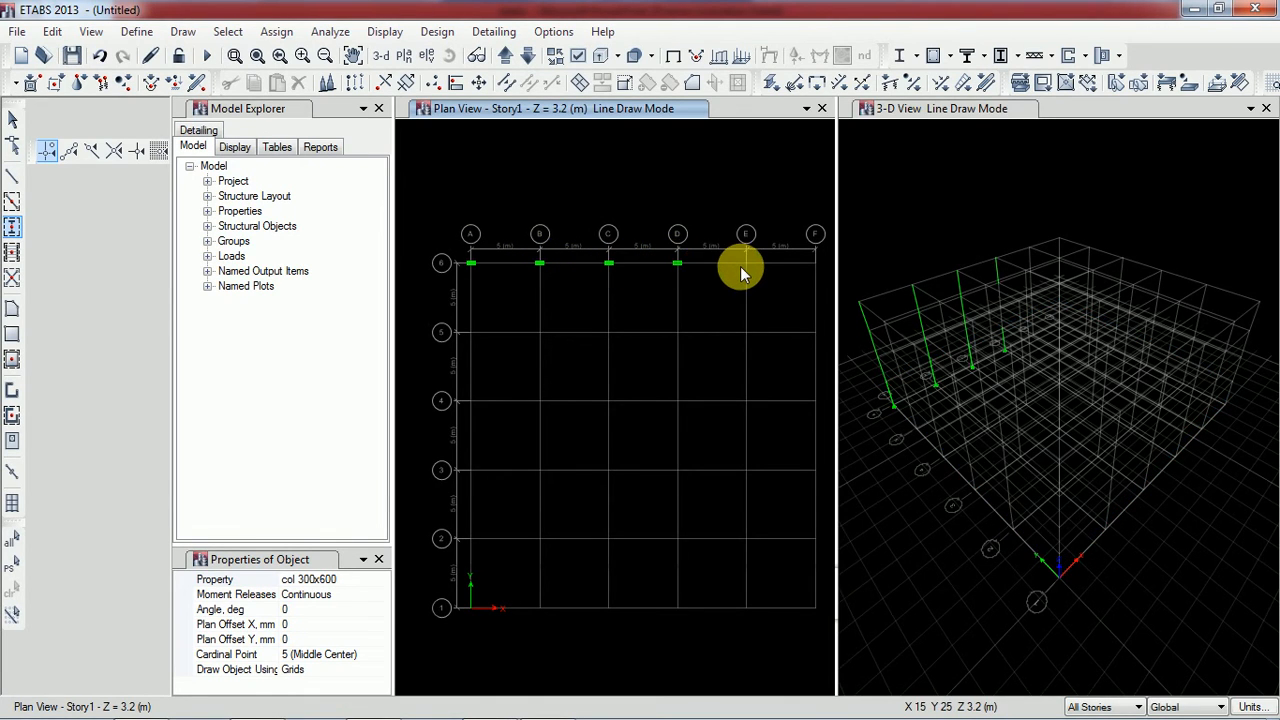
click(746, 264)
click(818, 264)
Place col 300x600 columns on all stories along grid line 5, from F5 to A5
click(818, 334)
click(746, 334)
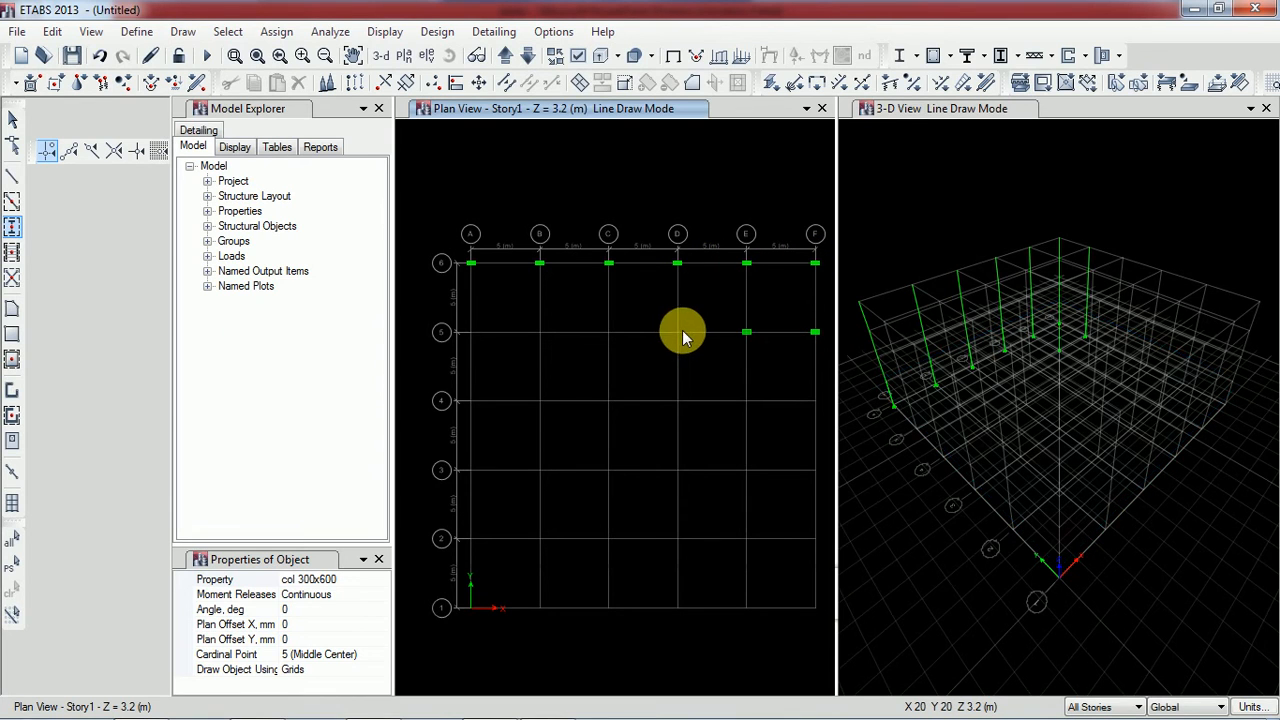
click(677, 333)
click(609, 333)
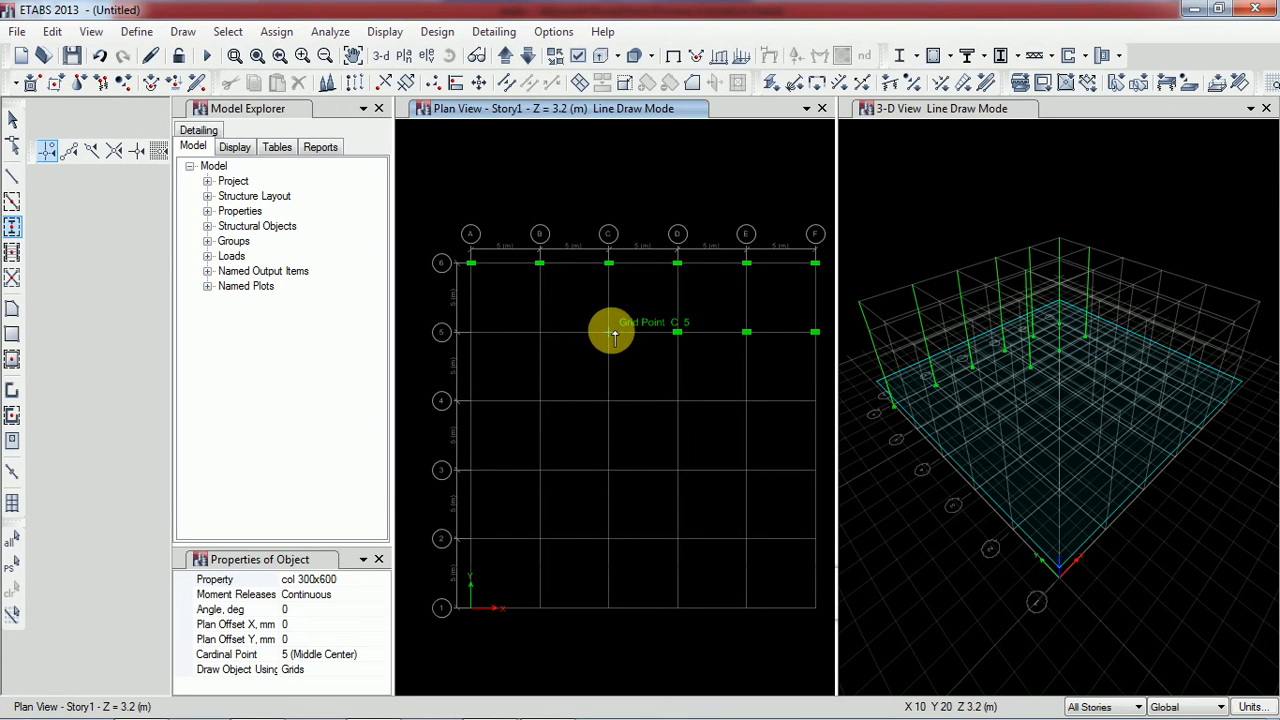
click(541, 333)
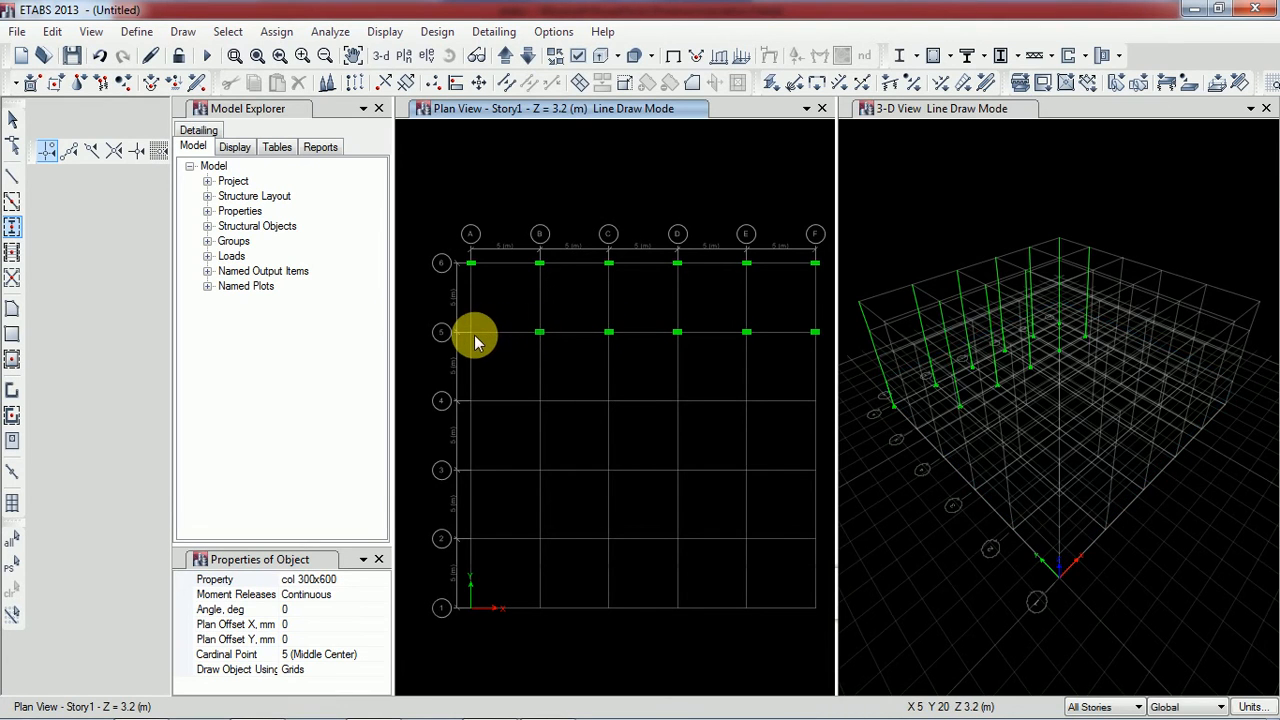
click(471, 333)
Place col 300x600 columns on all stories along grid line 4, from A4 to F4
click(471, 401)
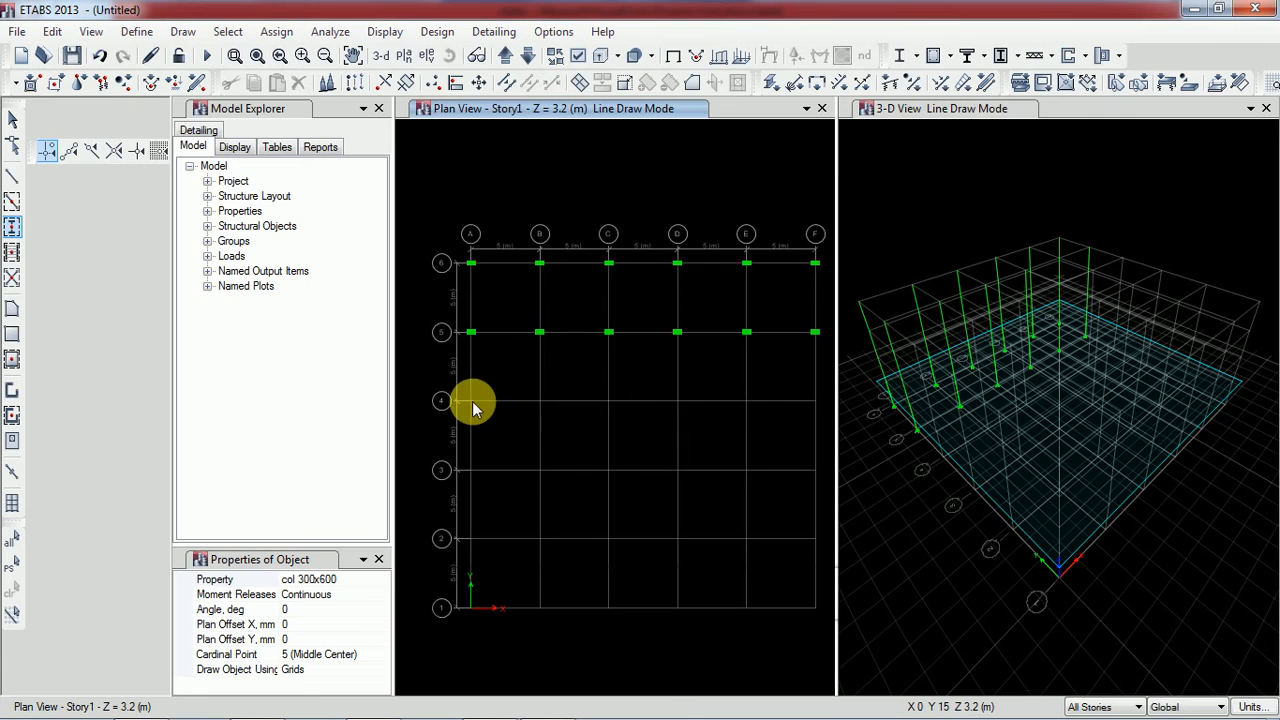
click(540, 401)
click(609, 401)
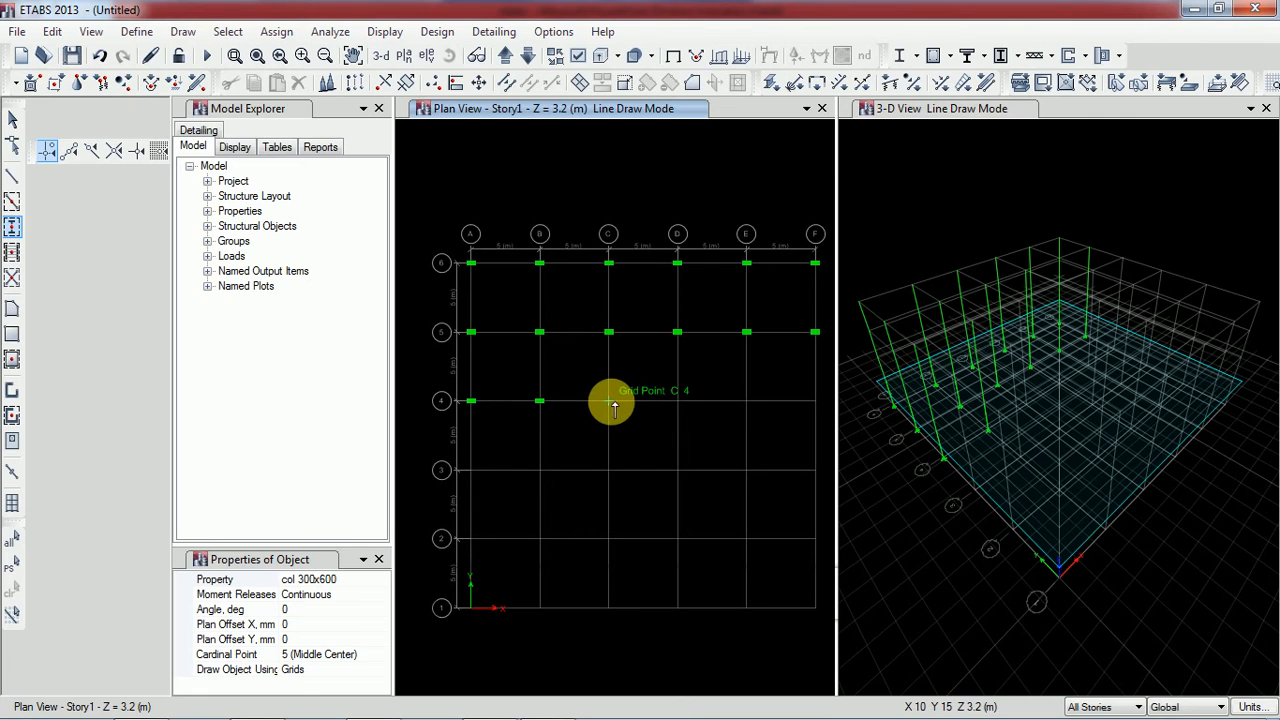
click(678, 401)
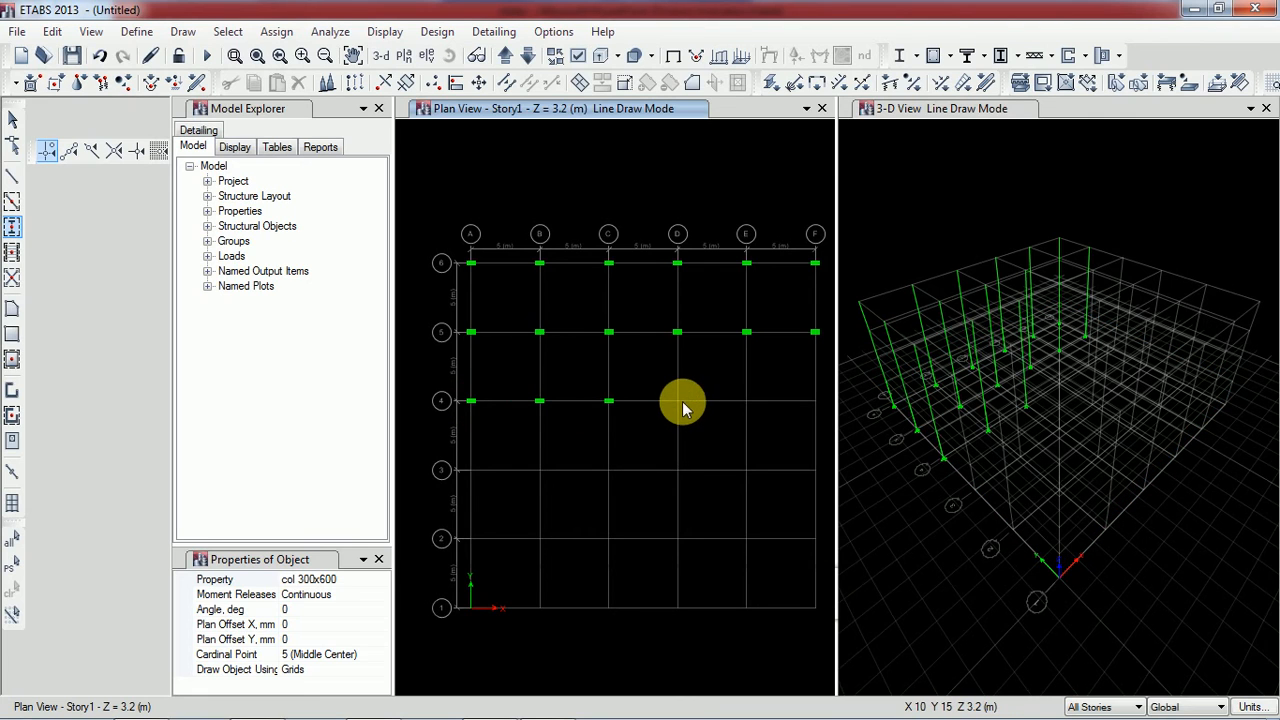
click(746, 401)
click(815, 401)
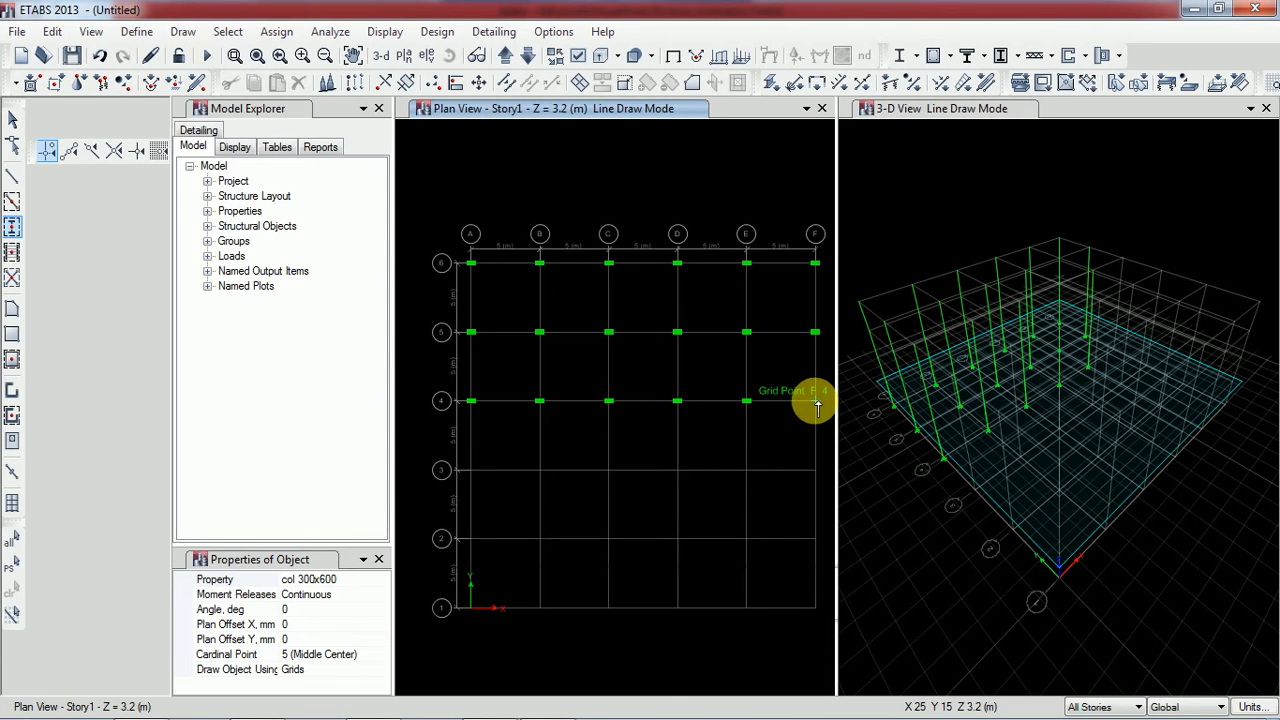
Place col 300x600 columns on all stories along grid line 3, from F3 to A3
click(816, 470)
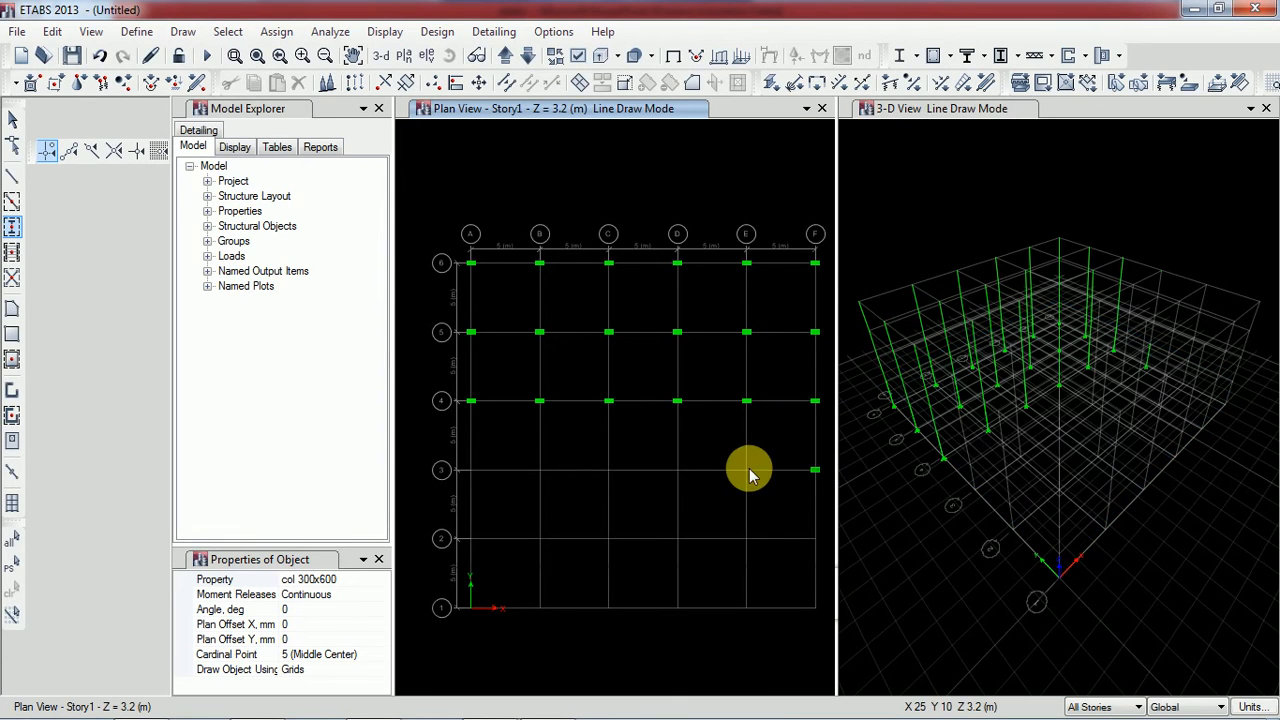
click(746, 470)
click(677, 470)
click(609, 470)
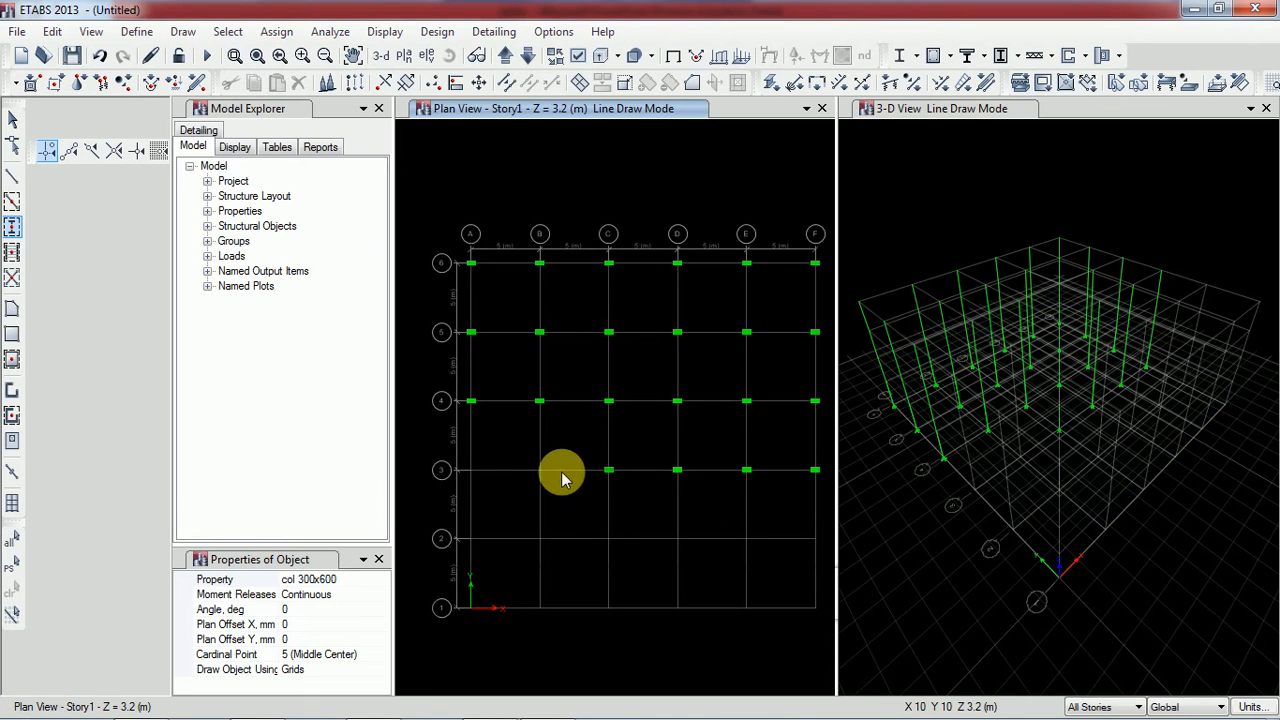
click(539, 470)
click(471, 470)
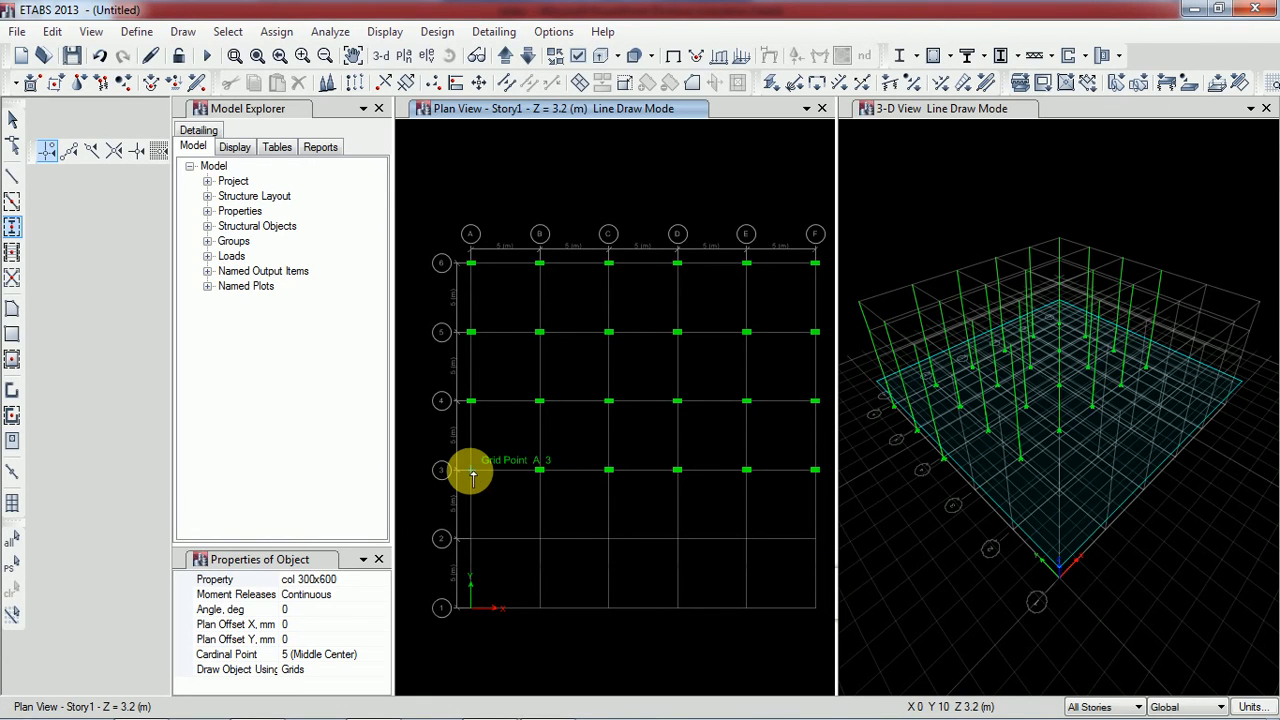
Place col 300x600 columns on all stories along grid line 2, from A2 to F2
click(471, 539)
click(539, 539)
click(609, 539)
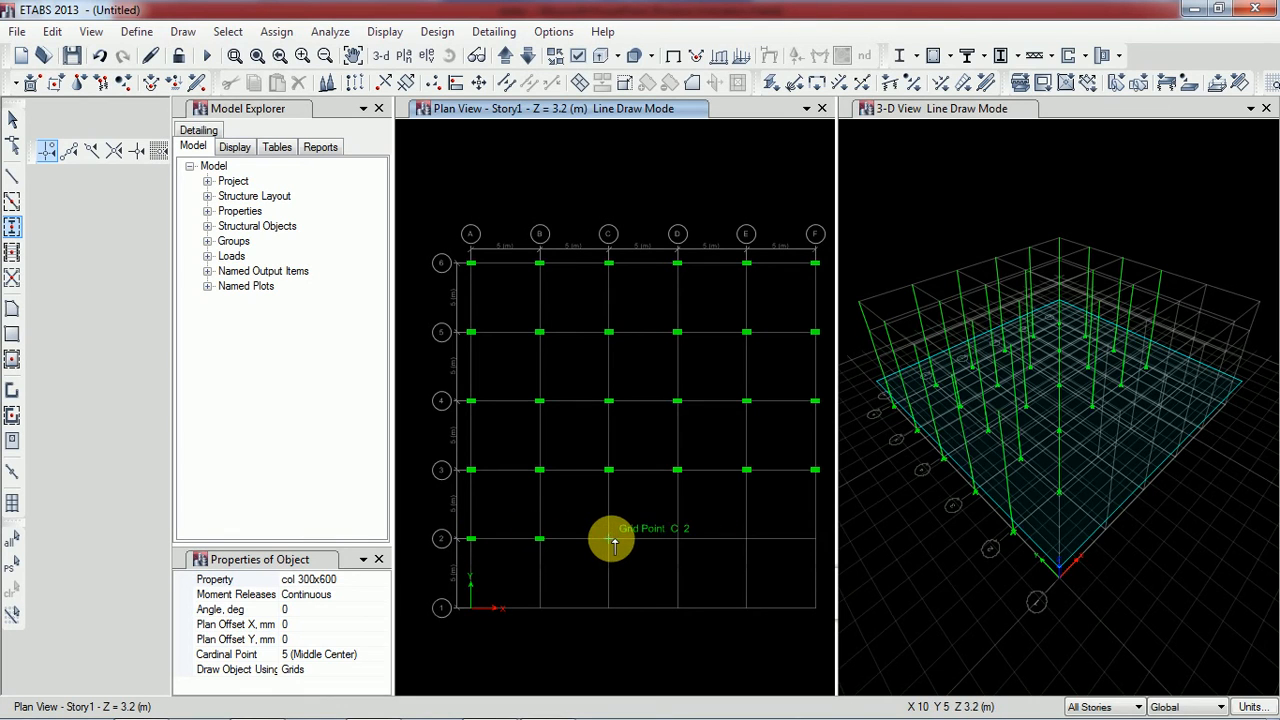
click(677, 540)
click(746, 539)
click(814, 540)
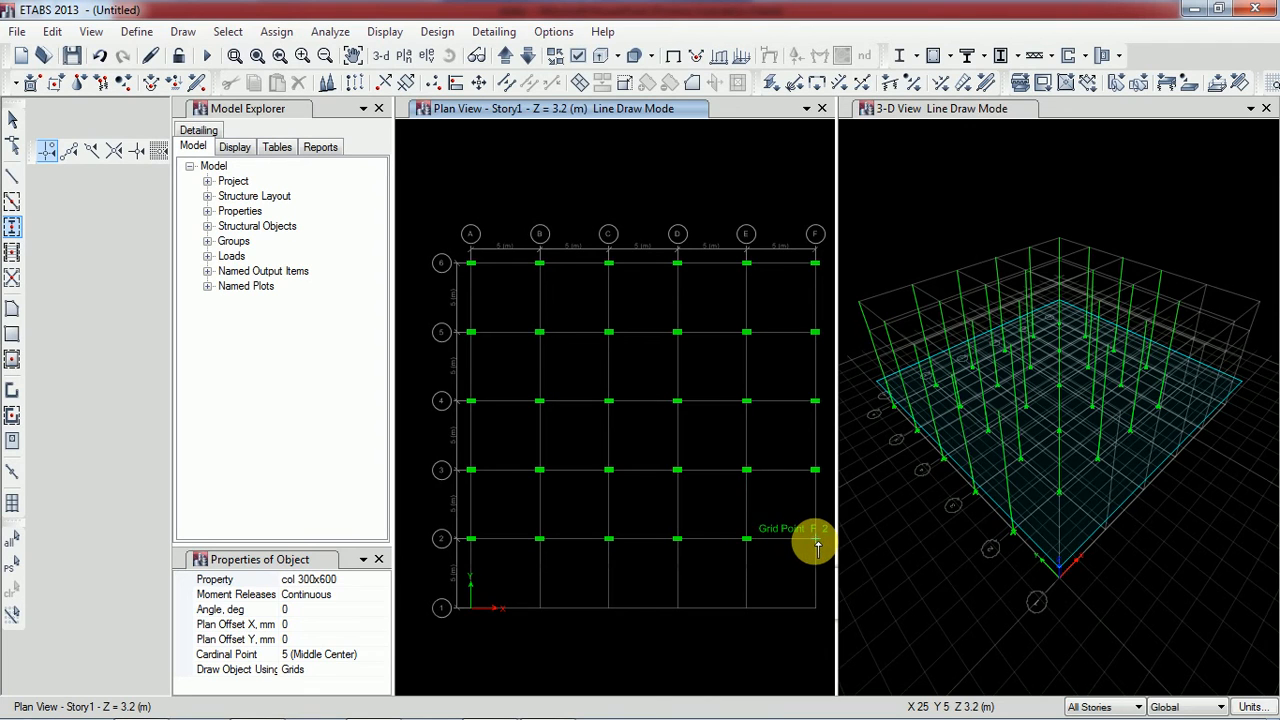
Set the column angle to 90 degrees and place col 300x600 columns at grid points A1 through F1
click(304, 611)
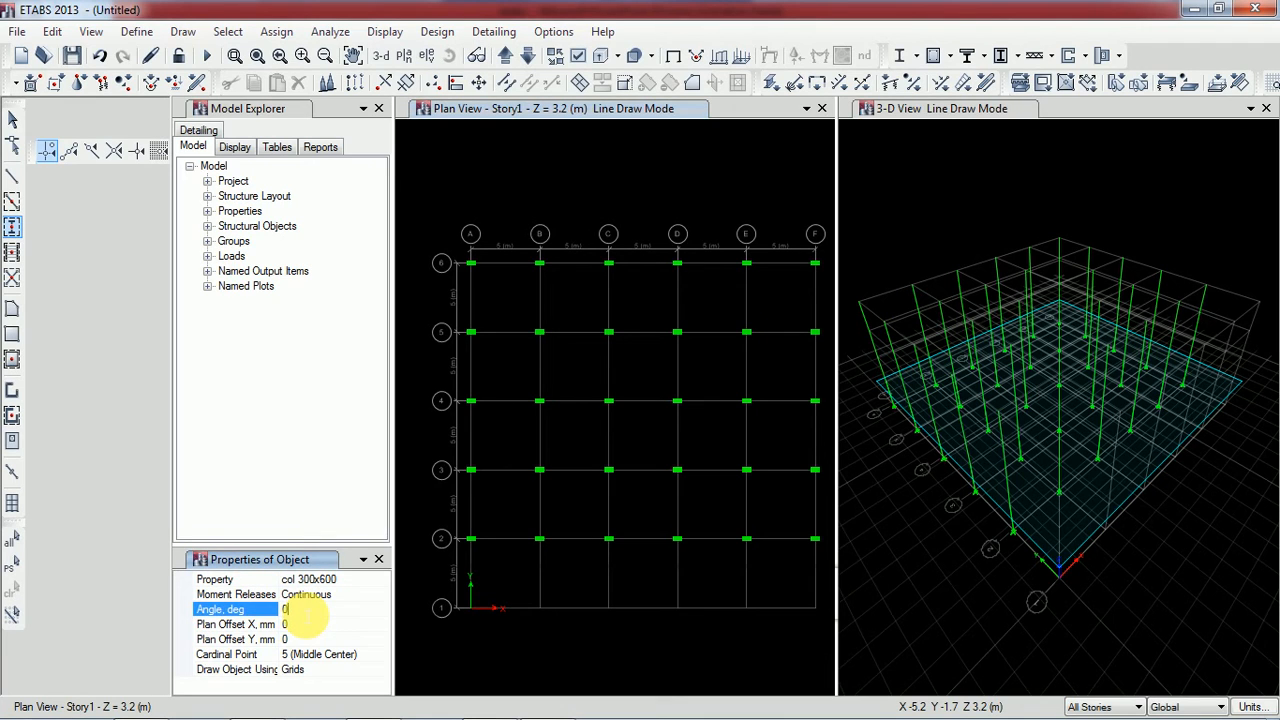
text(9)
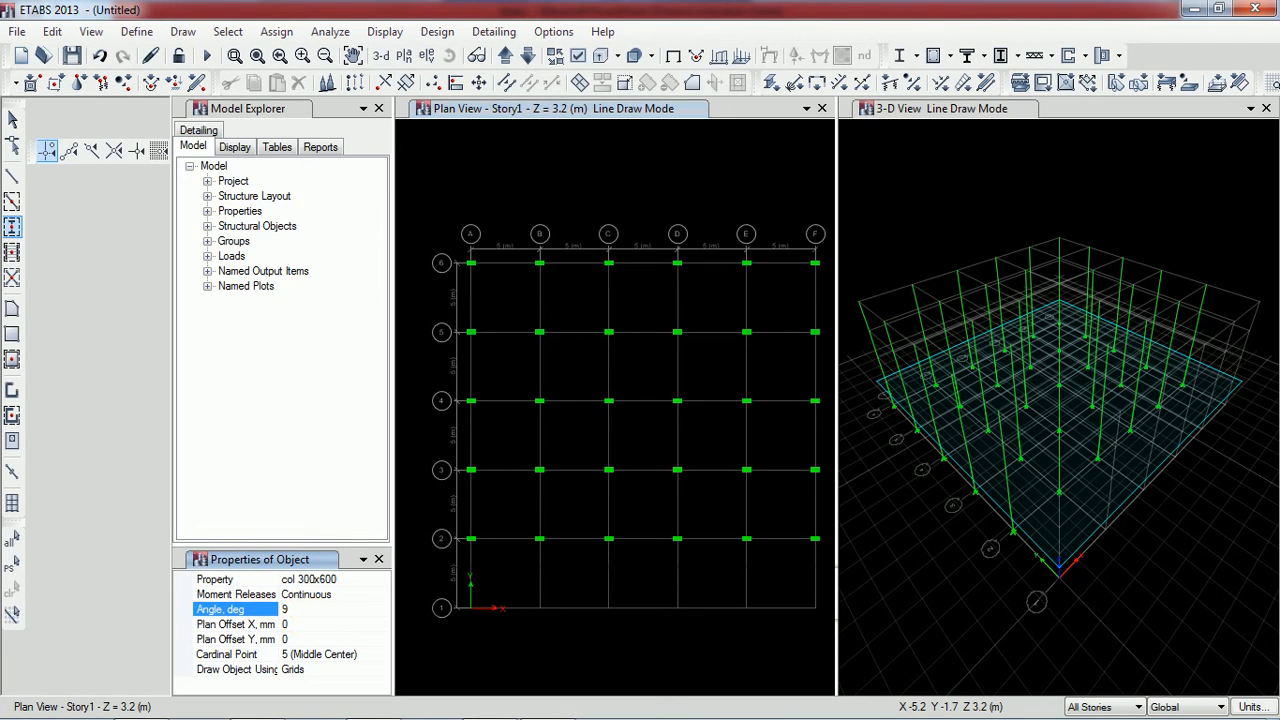
click(475, 612)
click(540, 610)
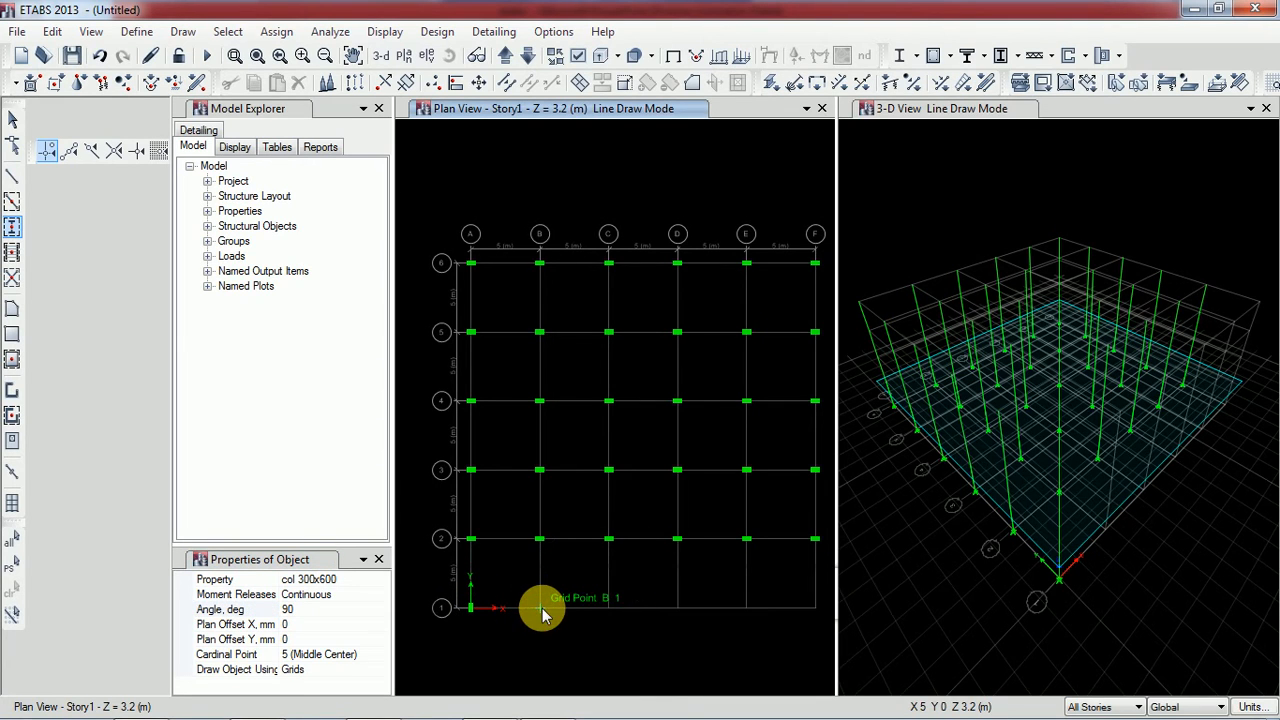
click(607, 607)
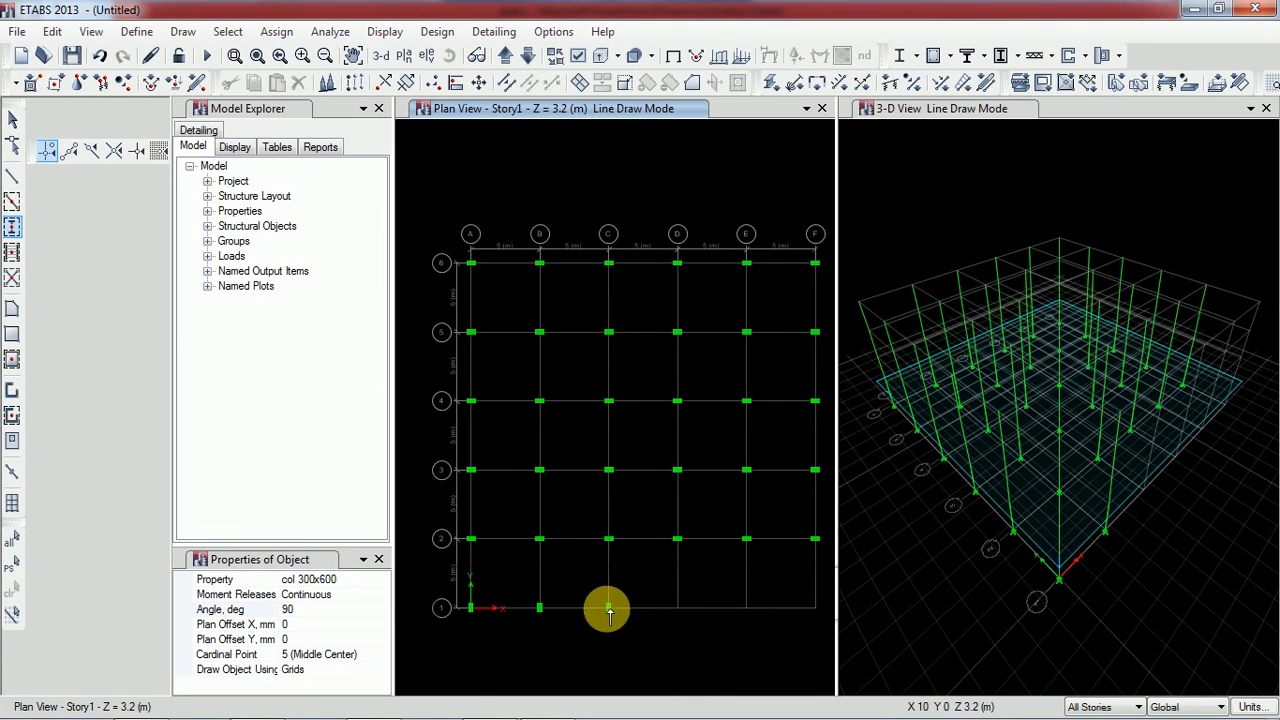
click(677, 607)
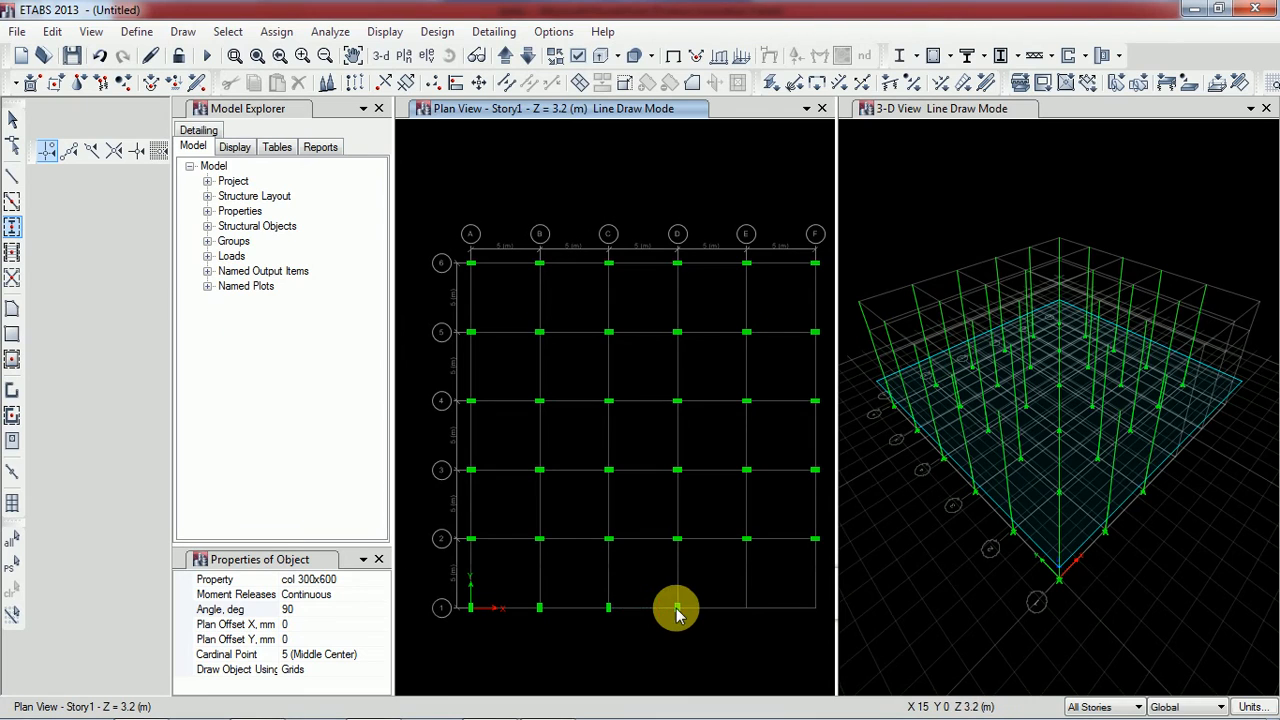
click(745, 610)
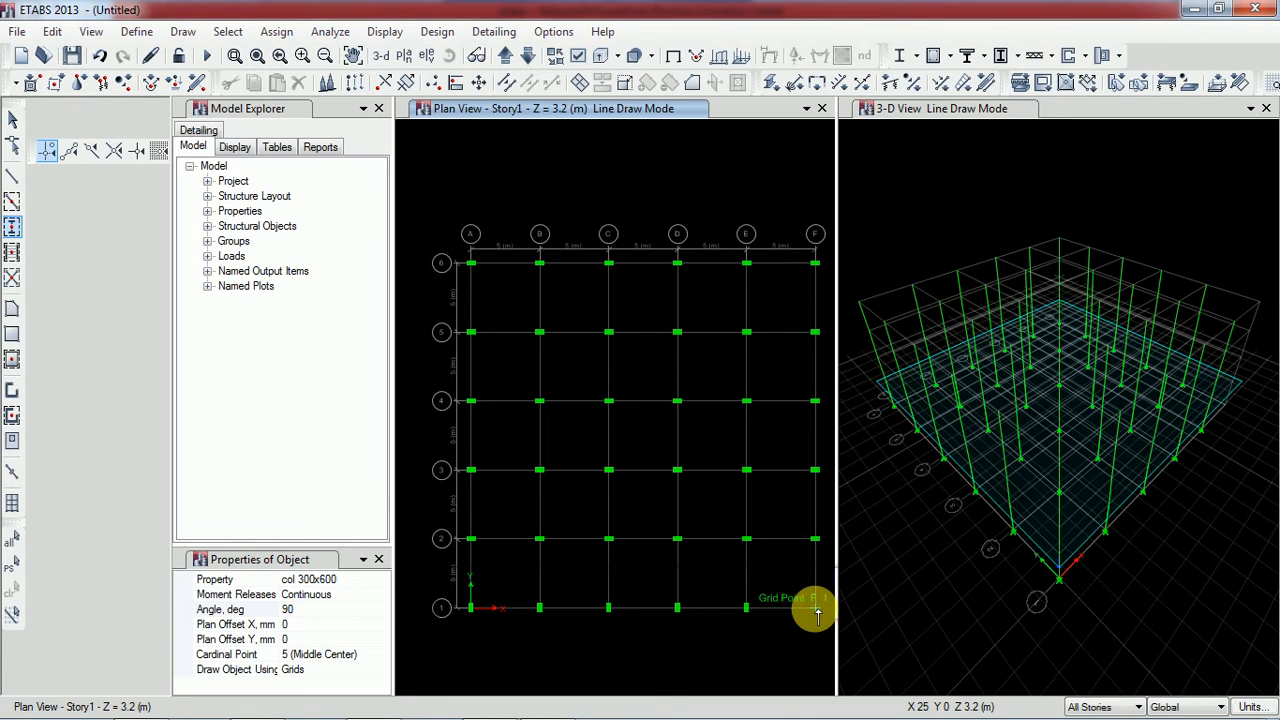
click(816, 610)
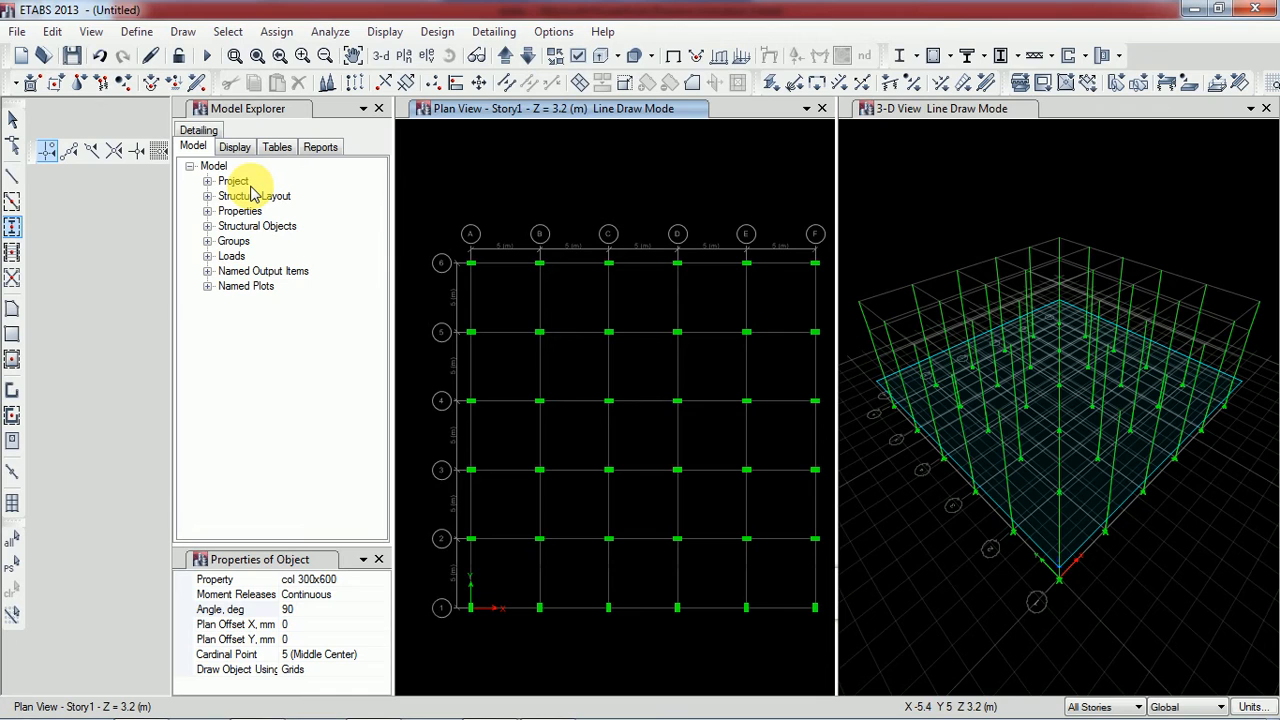
Draw Beam 300x300 straight frame beams on all stories around the corner panel, from A6 to B6, B5, A5 and back to A6
click(183, 32)
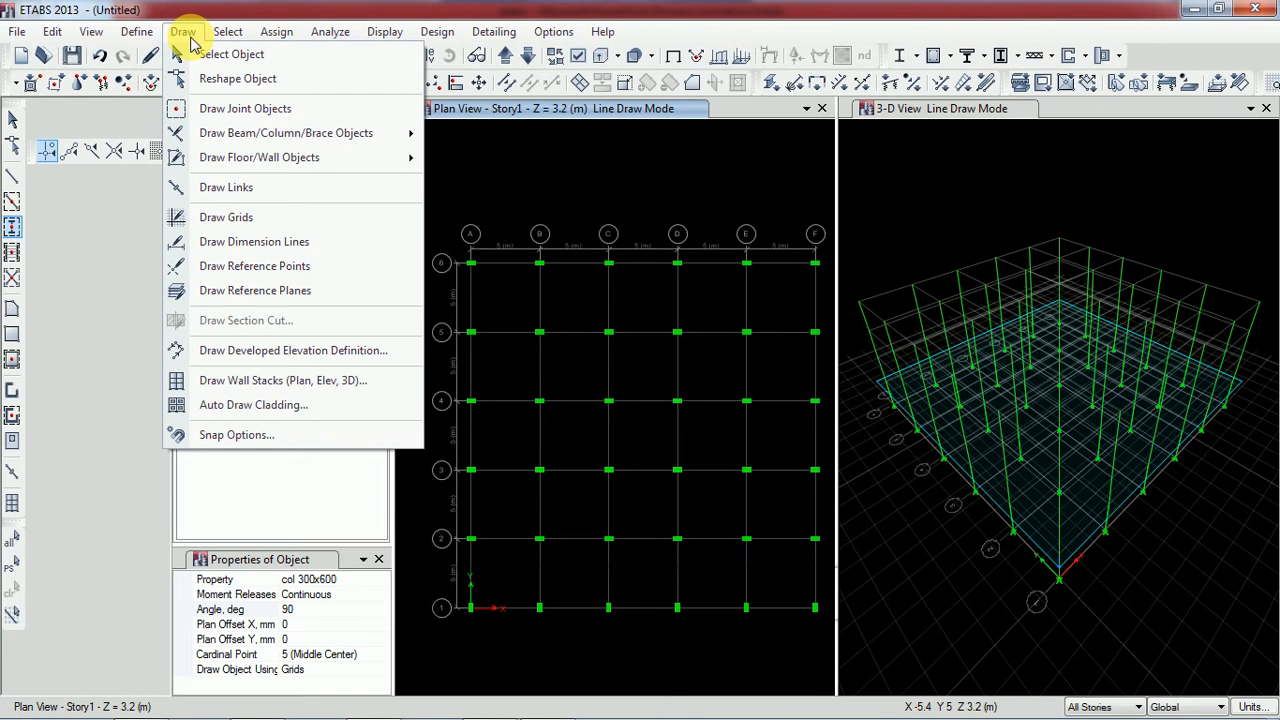
mouse_move(277, 137)
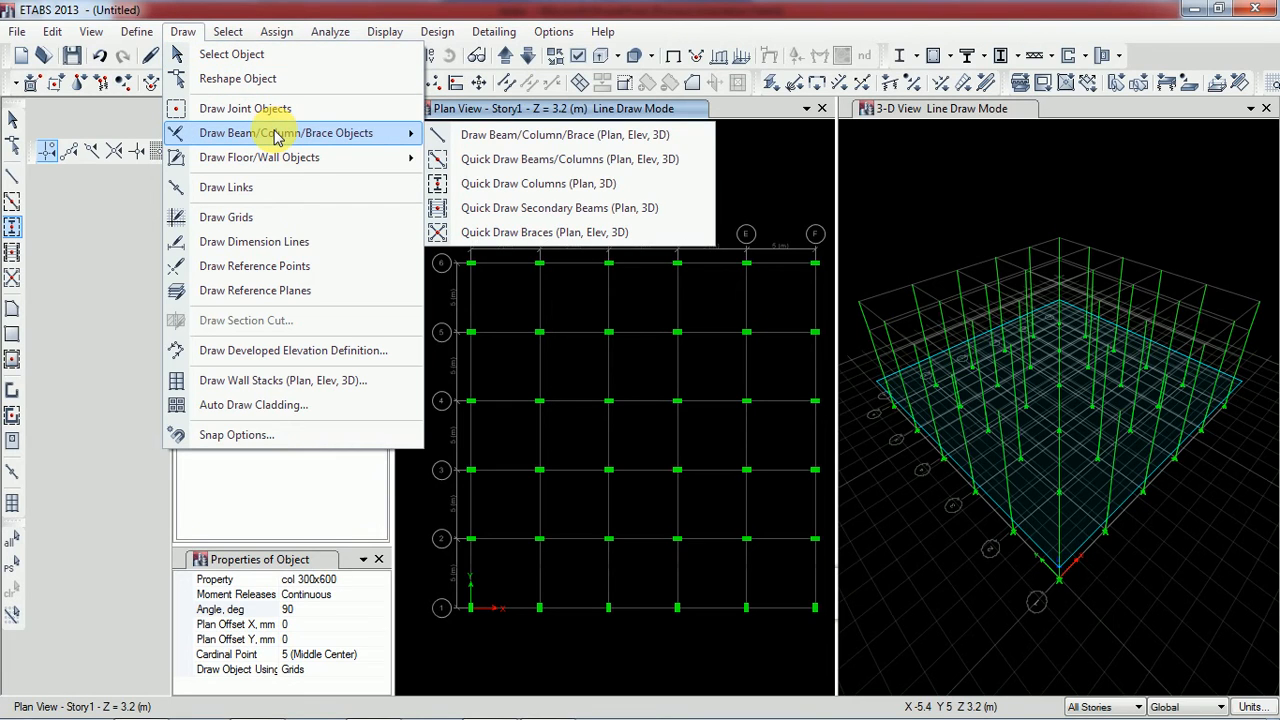
click(530, 140)
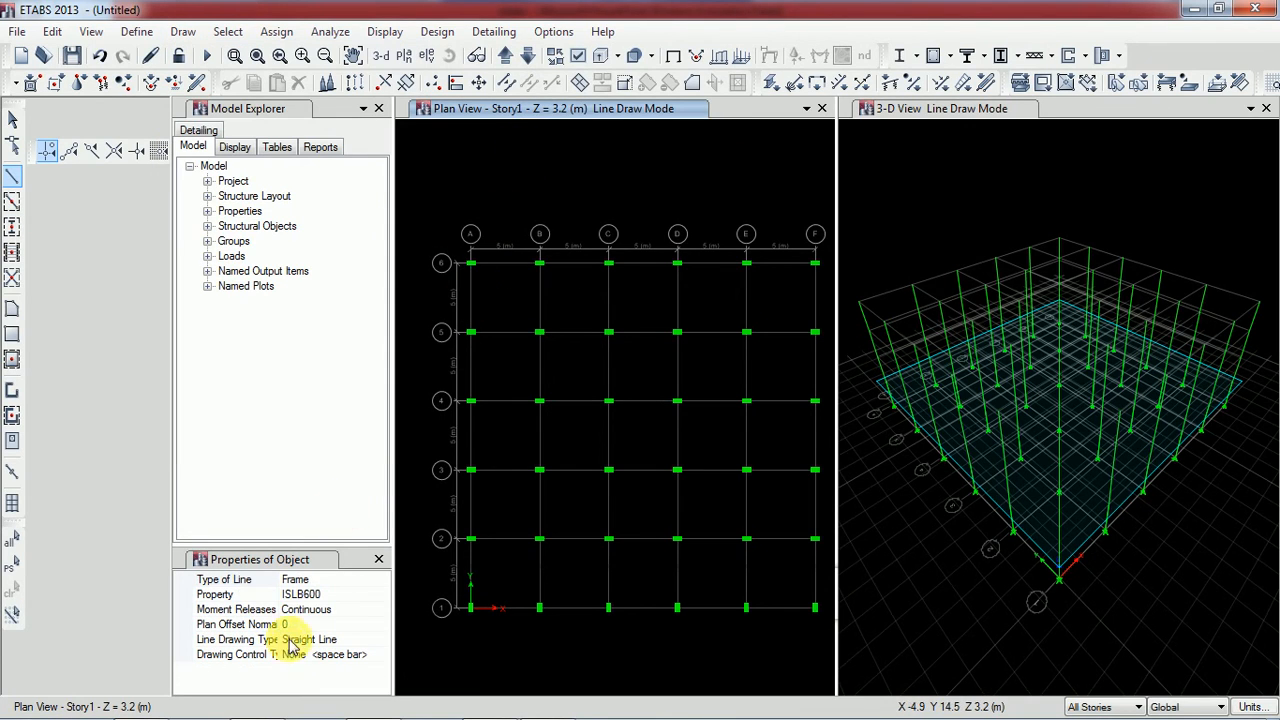
click(334, 595)
click(381, 596)
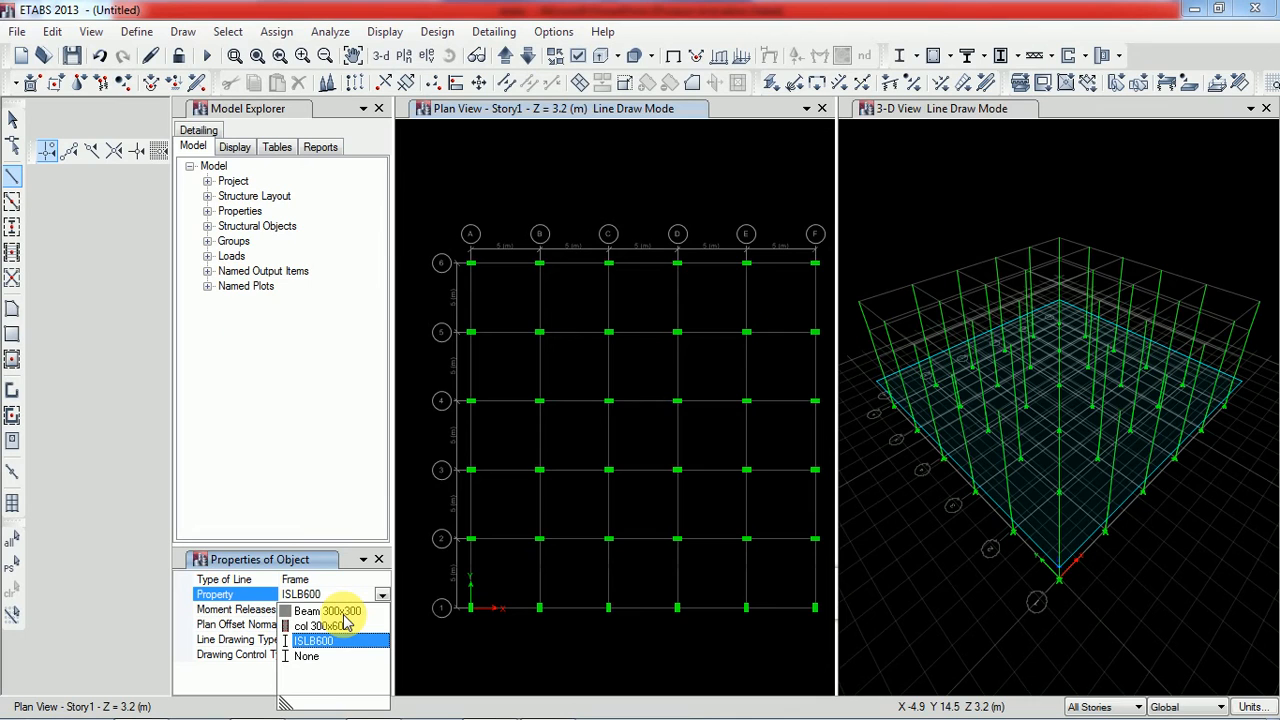
click(341, 610)
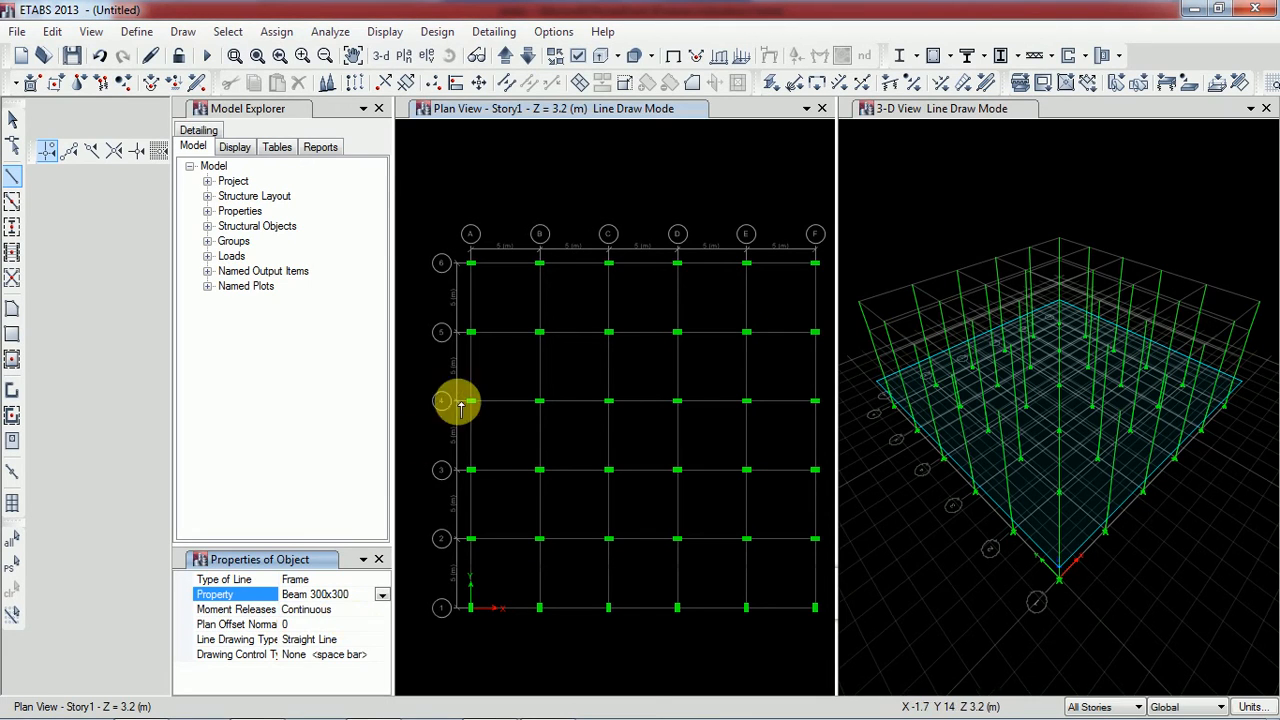
click(471, 264)
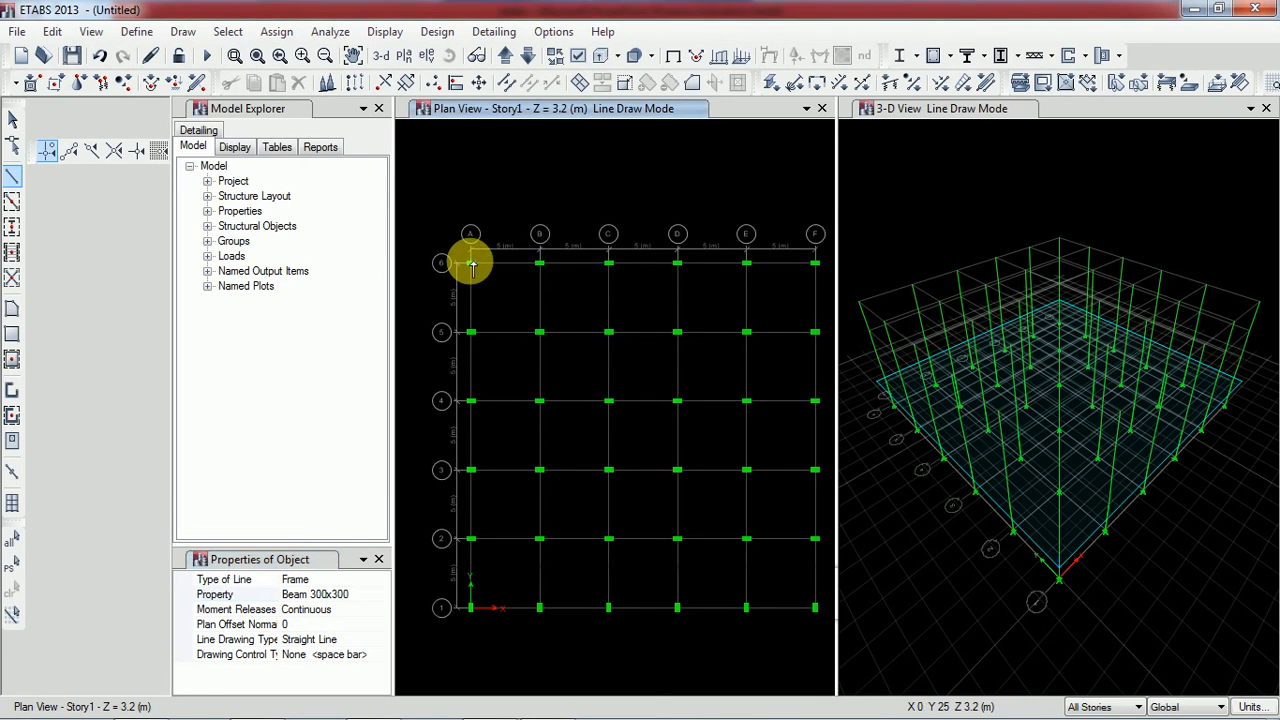
click(540, 265)
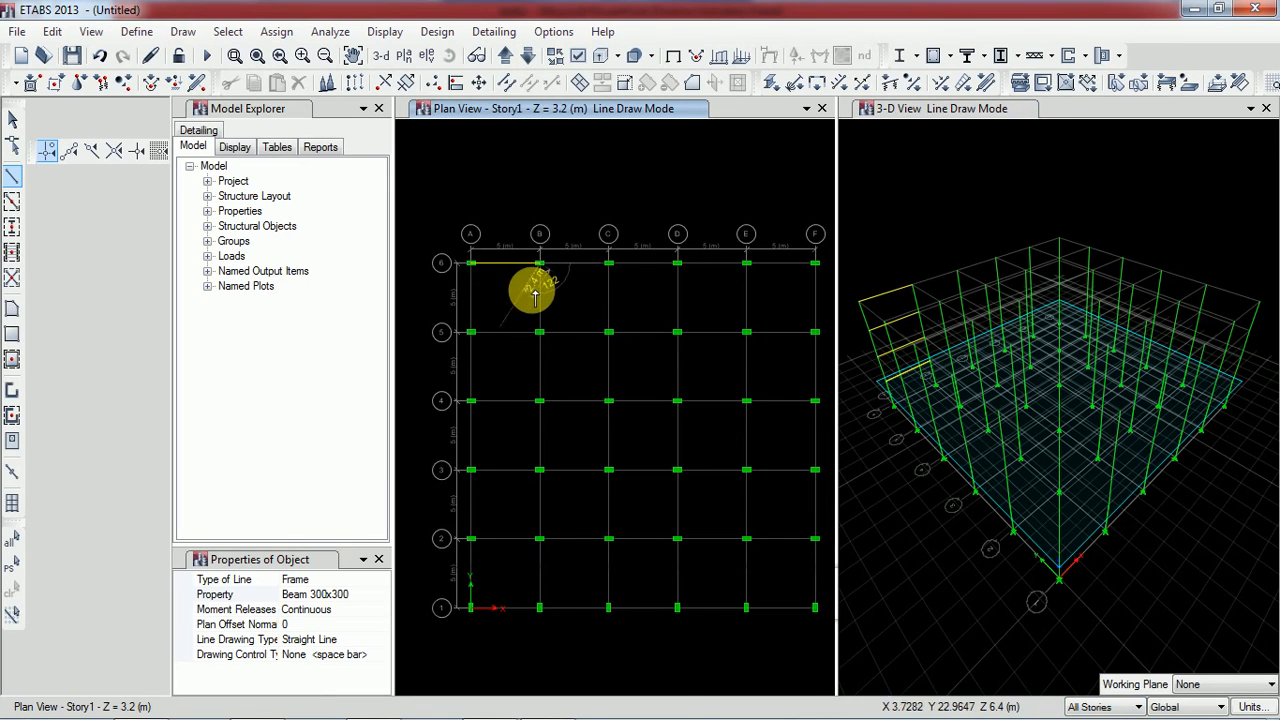
click(539, 331)
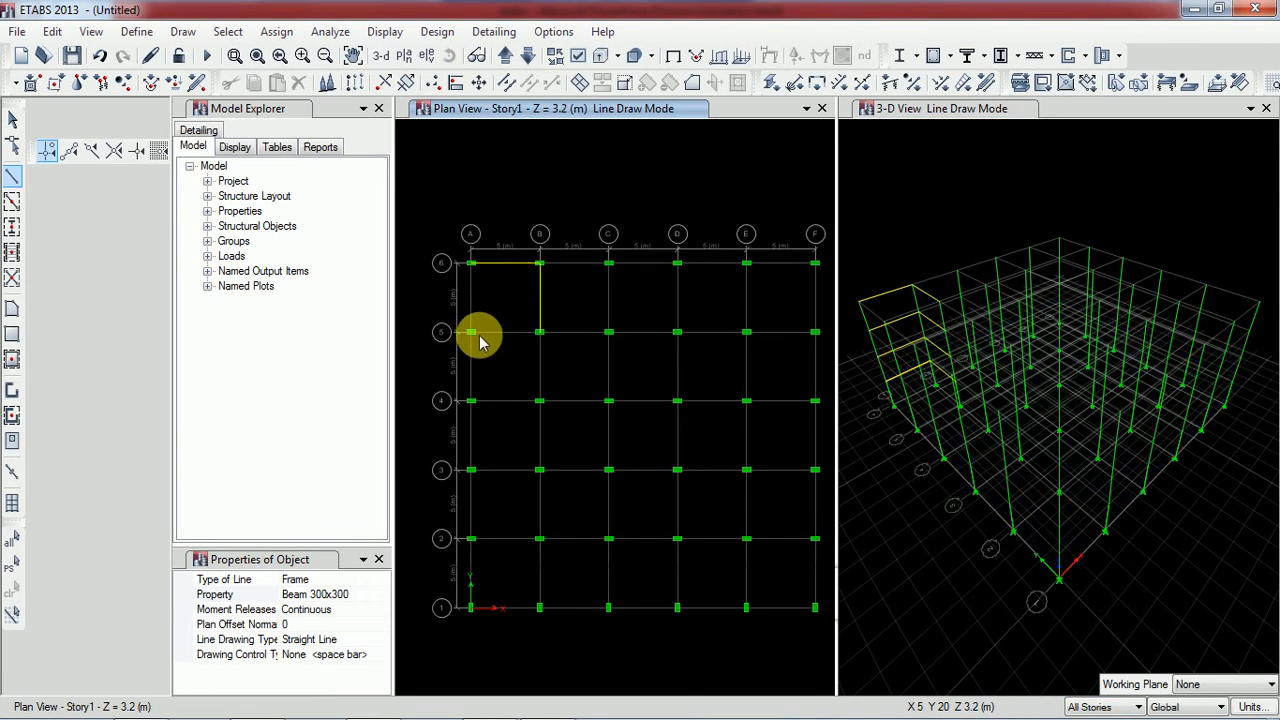
click(471, 332)
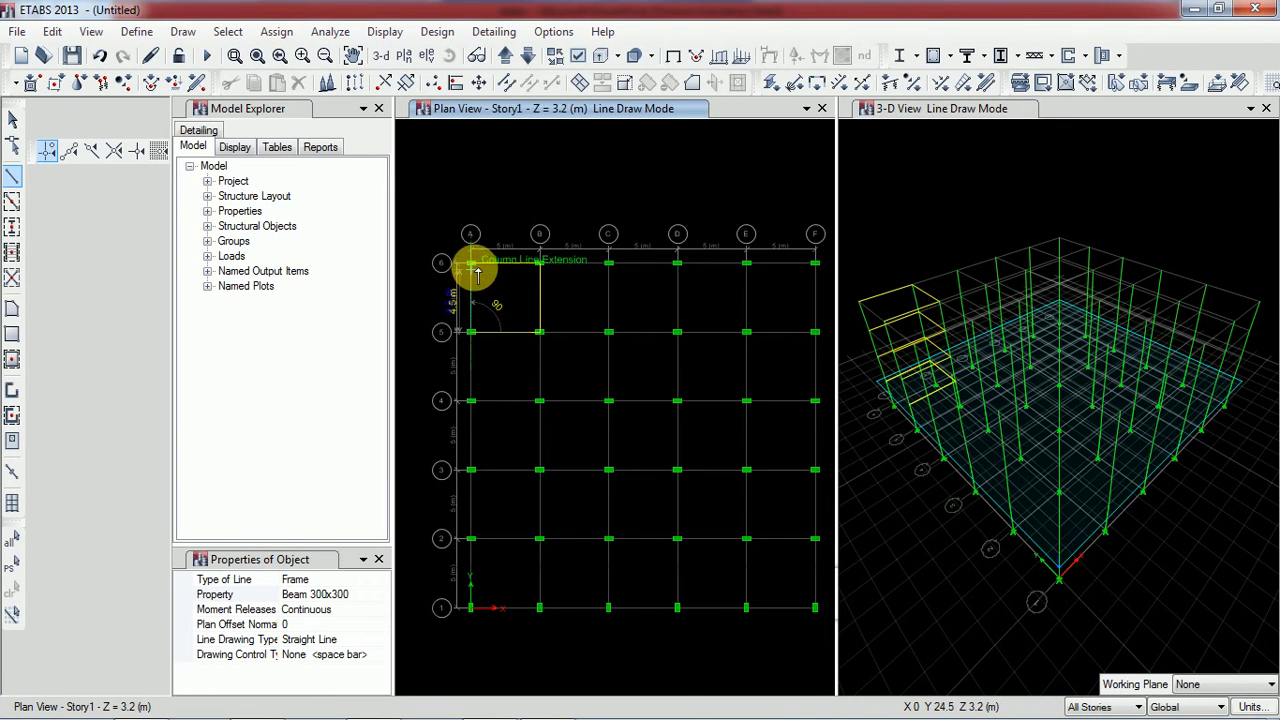
click(471, 264)
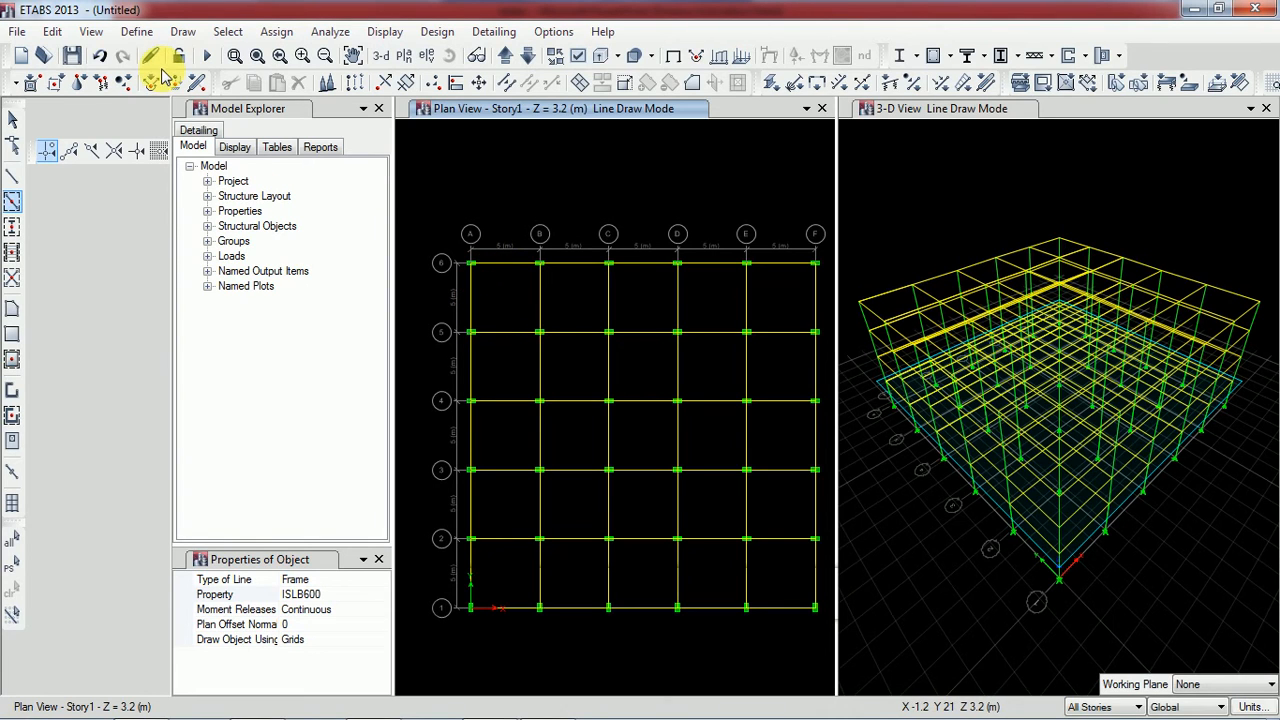
Start the Draw Floor/Wall command for plan, elevation and 3D, and open the choice of section property for the floor object
click(190, 33)
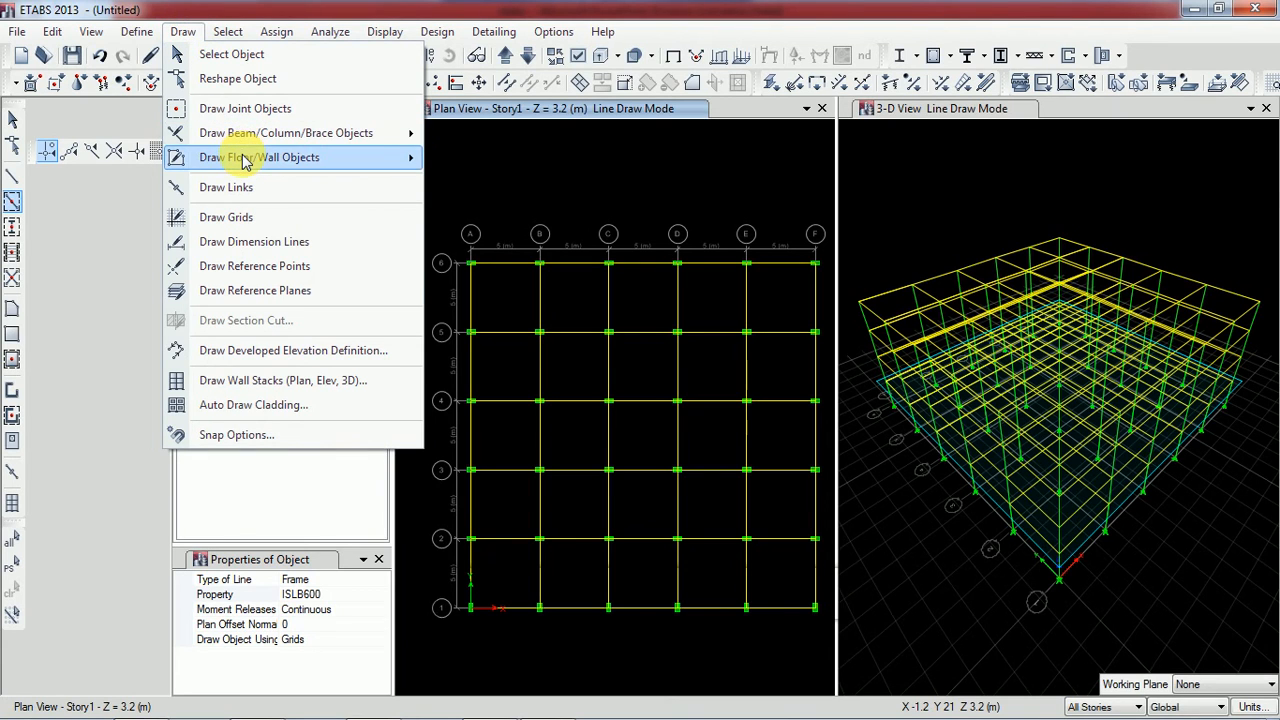
mouse_move(245, 162)
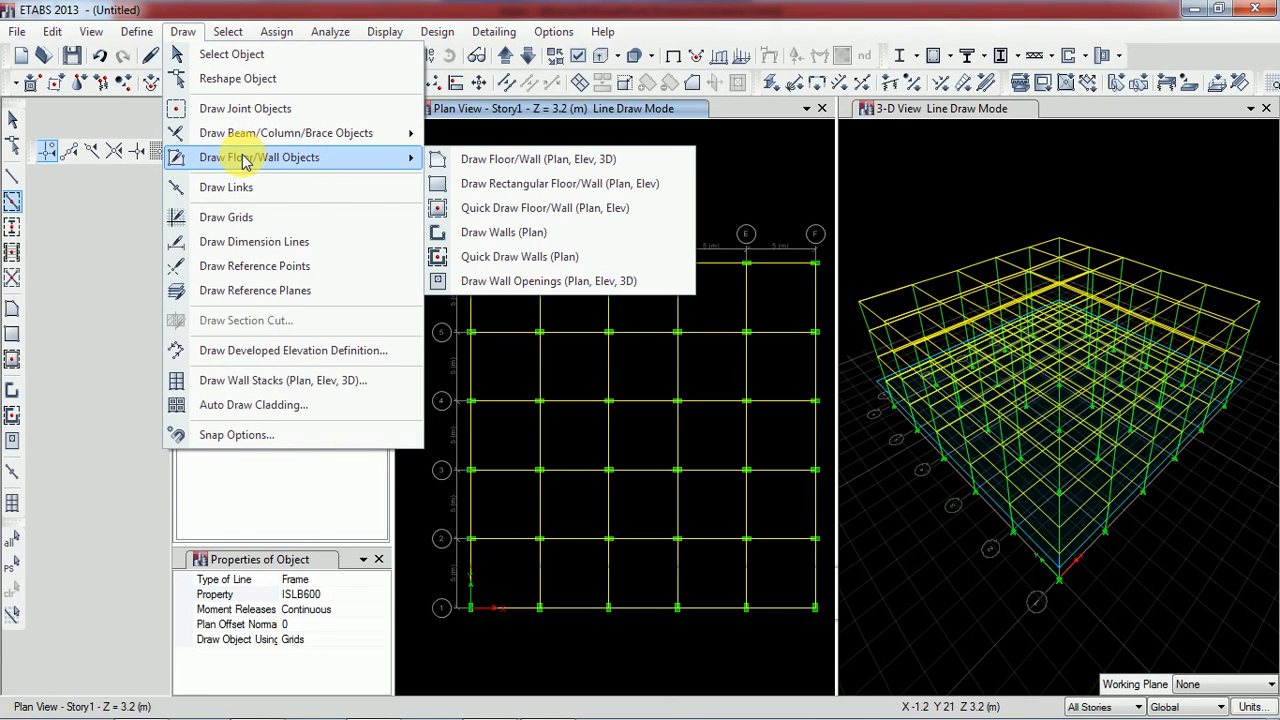
click(508, 160)
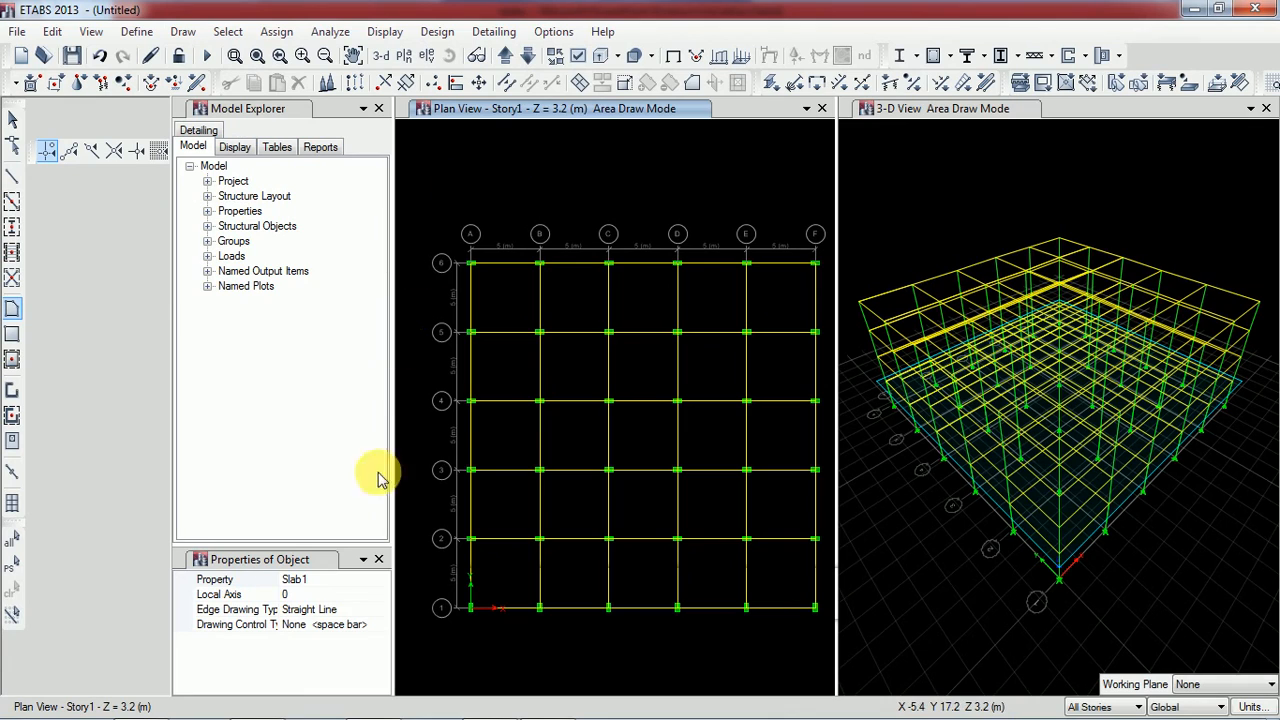
click(322, 580)
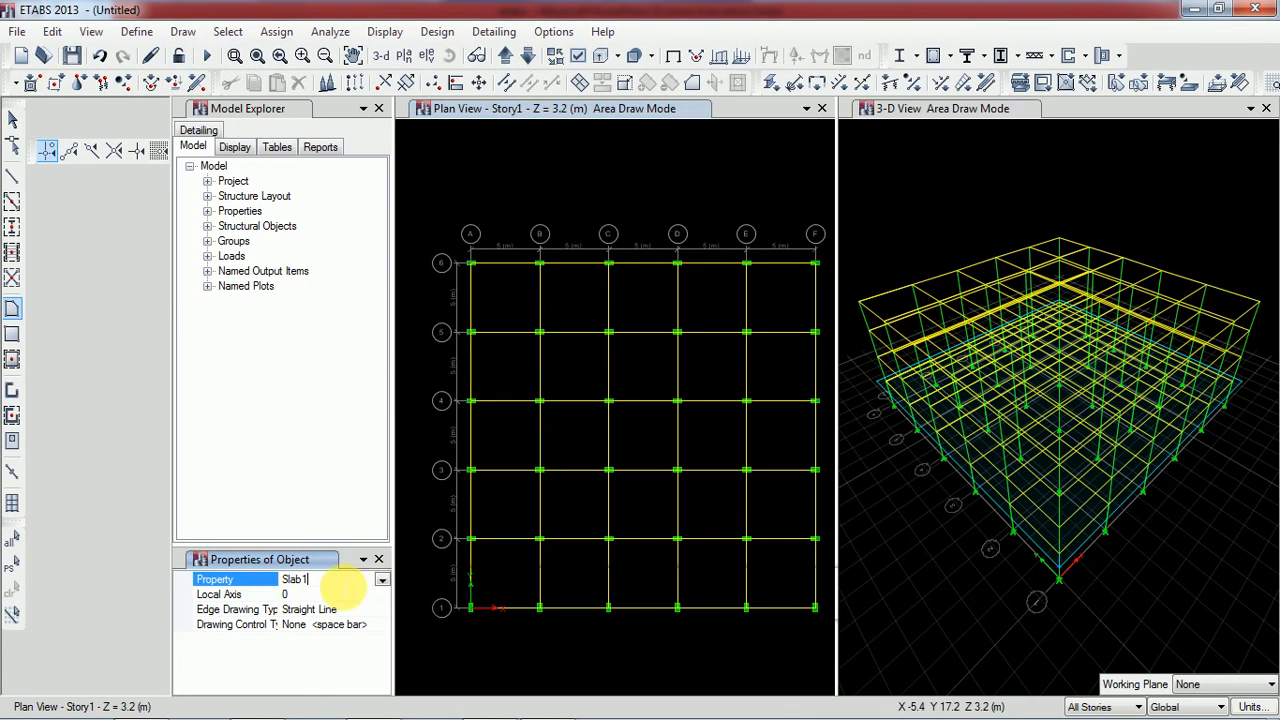
click(382, 581)
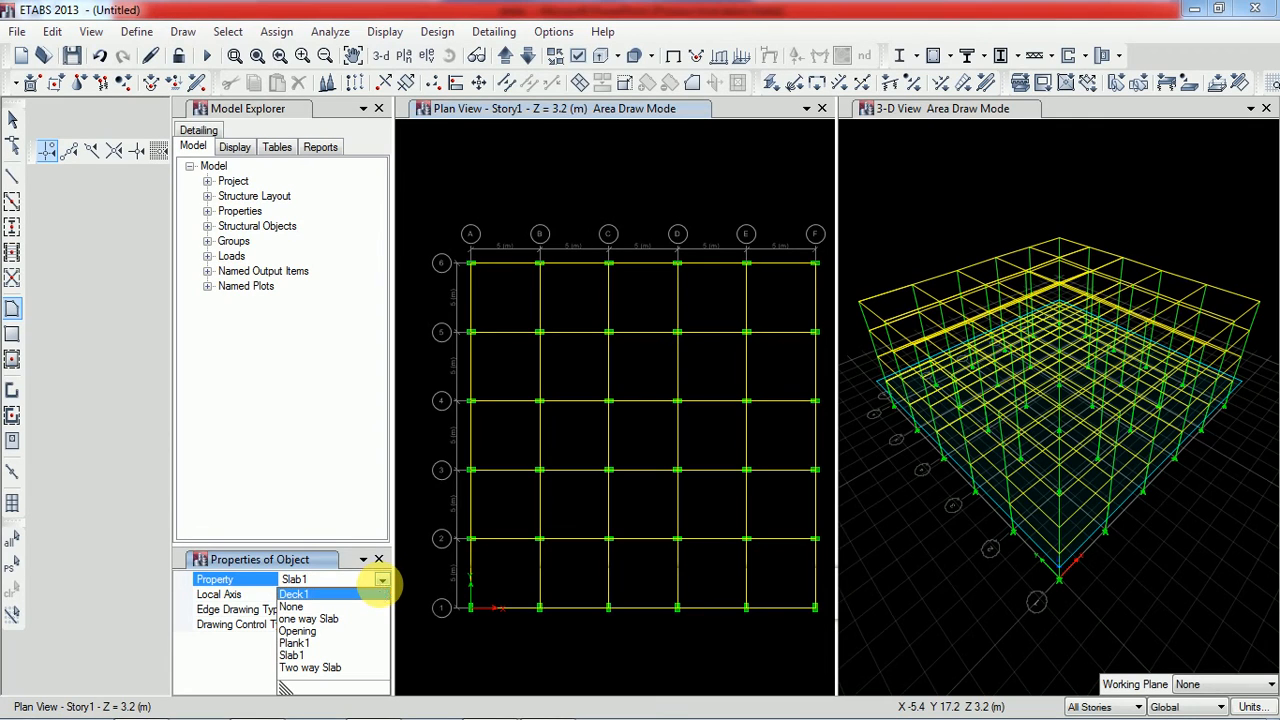
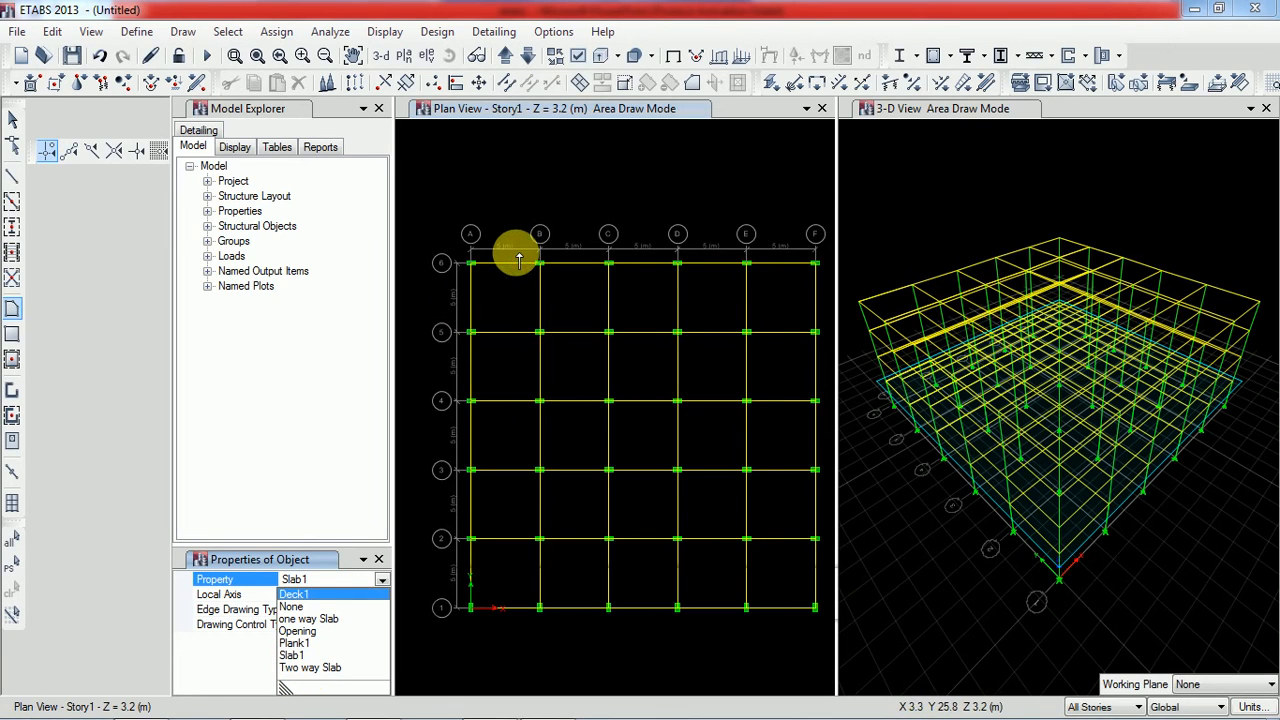
Draw a Two way Slab on all stories over the corner panel, from A6 to B6, B5, A5 and back to A6
click(316, 668)
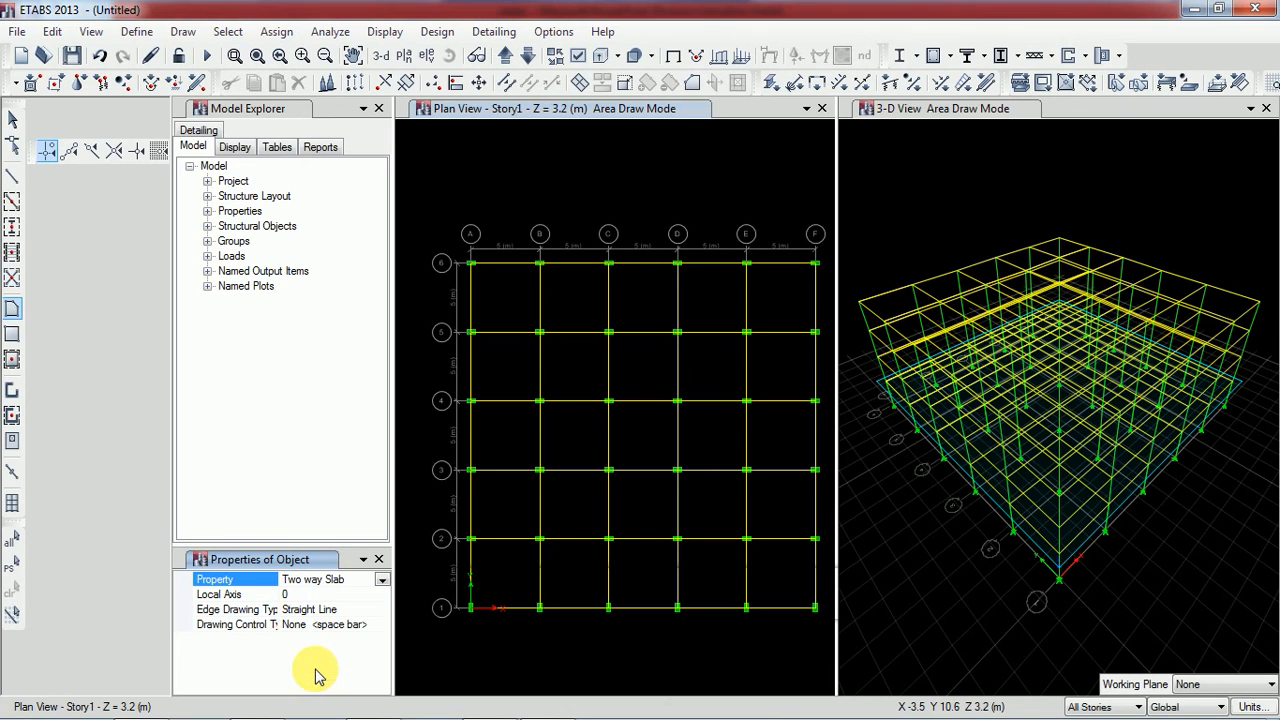
click(473, 265)
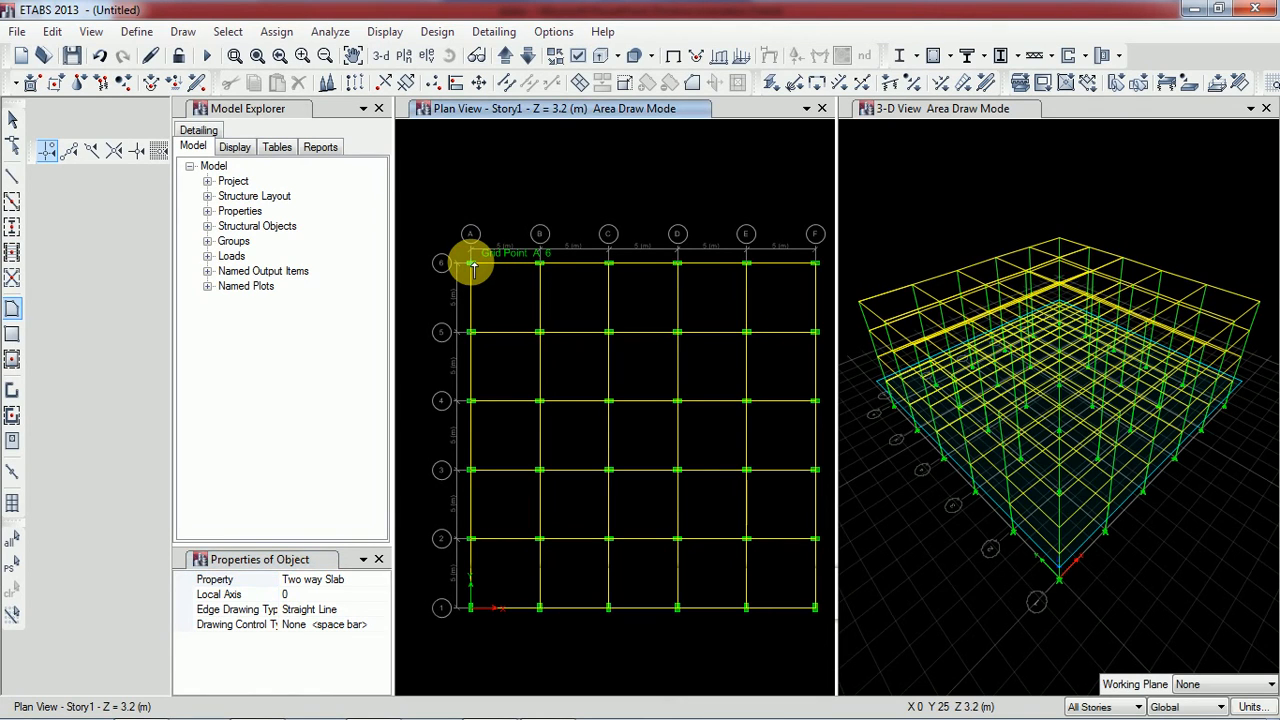
click(540, 265)
click(540, 332)
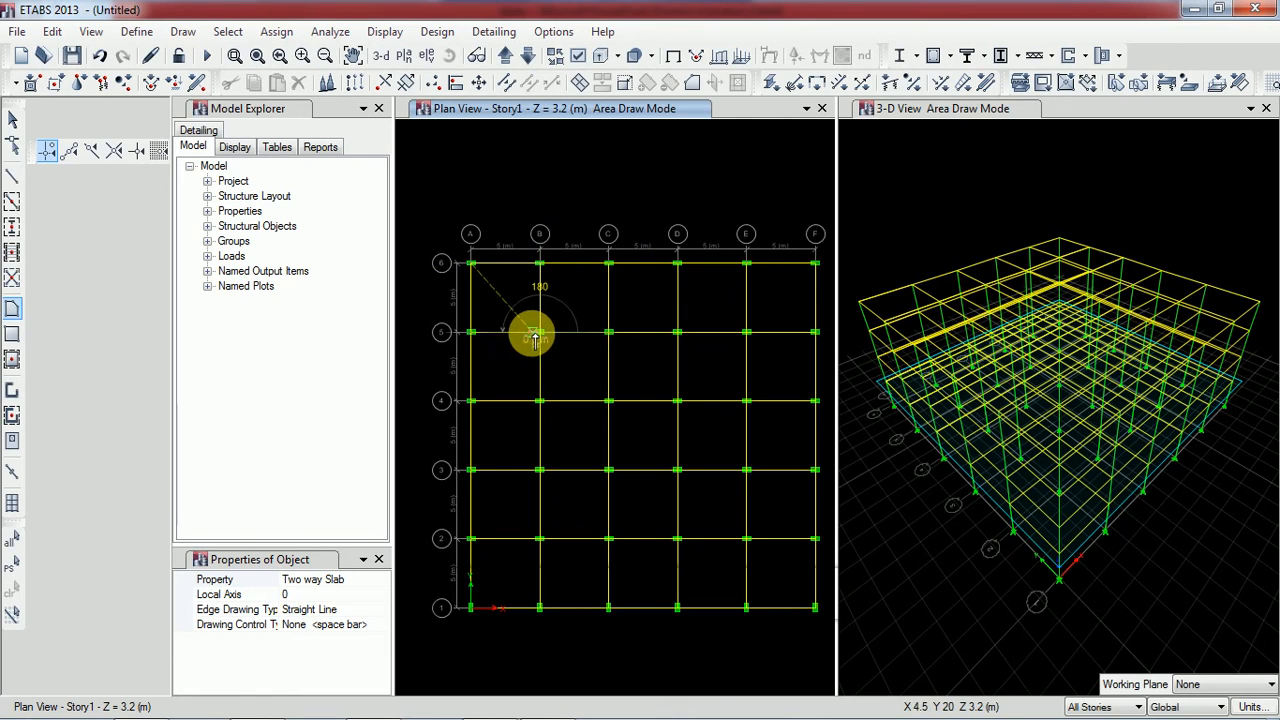
click(471, 333)
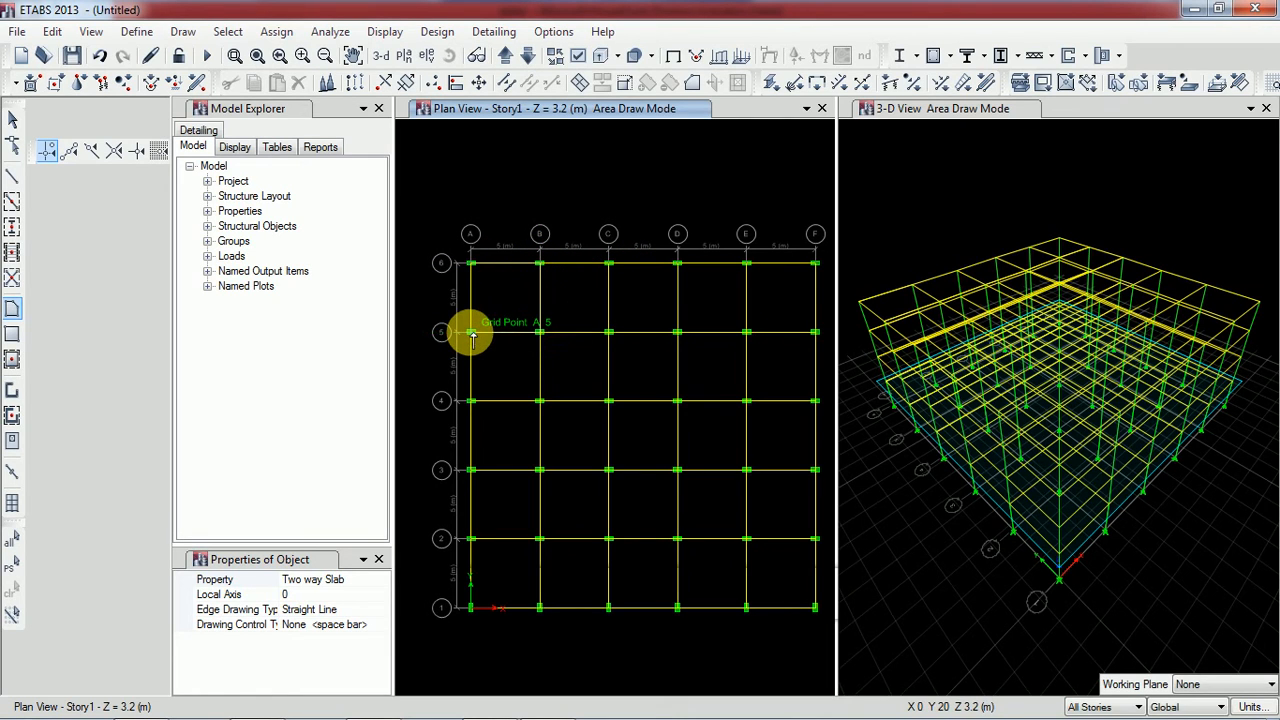
double_click(471, 264)
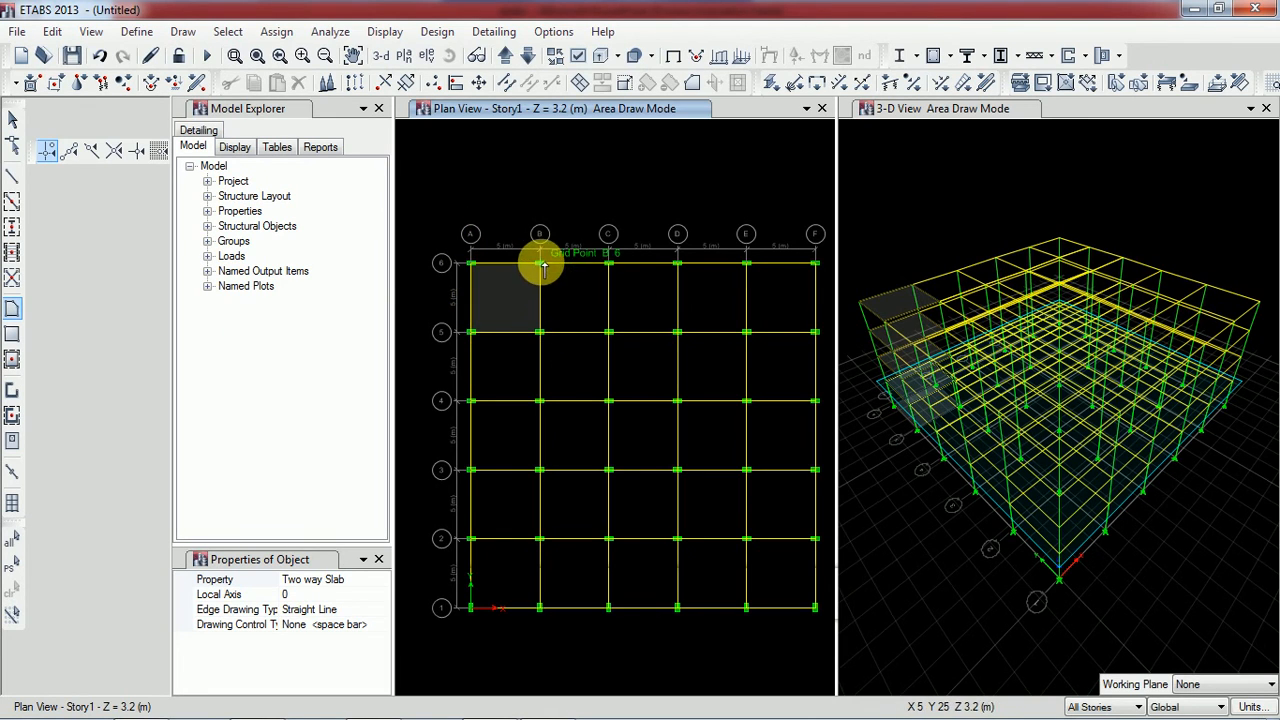
Draw a Two way Slab on all stories over the panel between grid lines B and C, 5 and 6
click(540, 265)
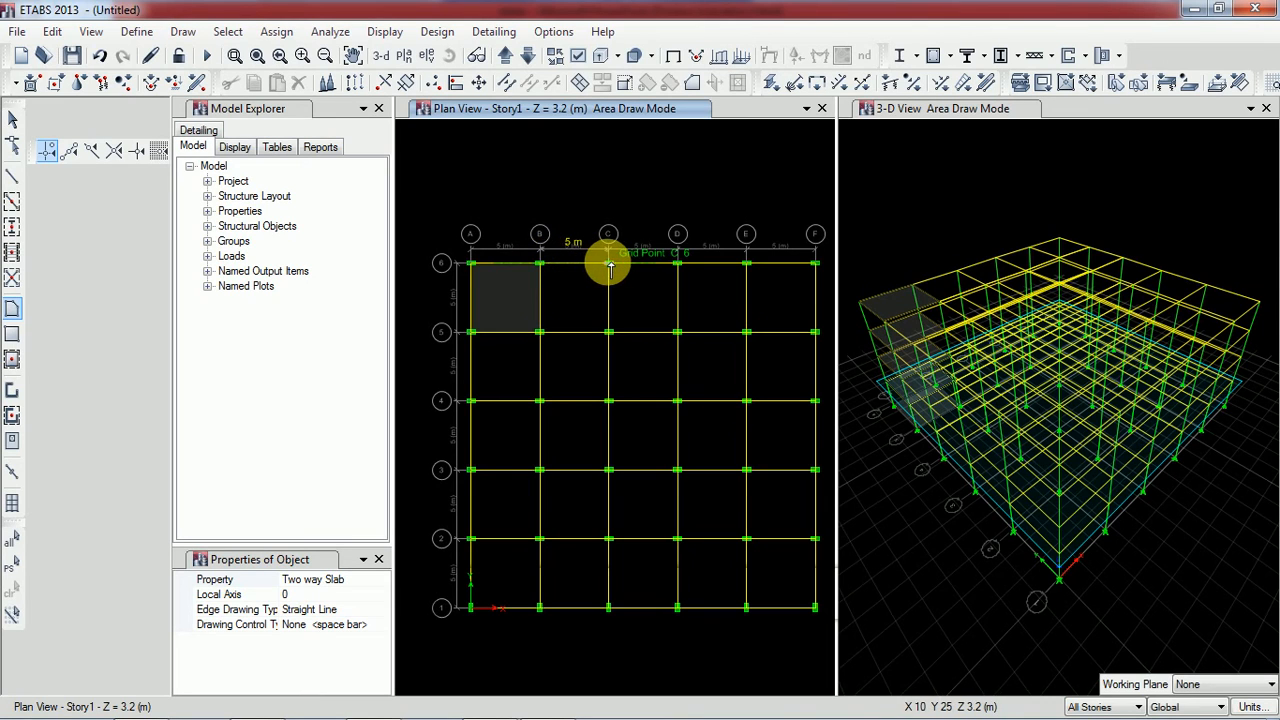
click(608, 332)
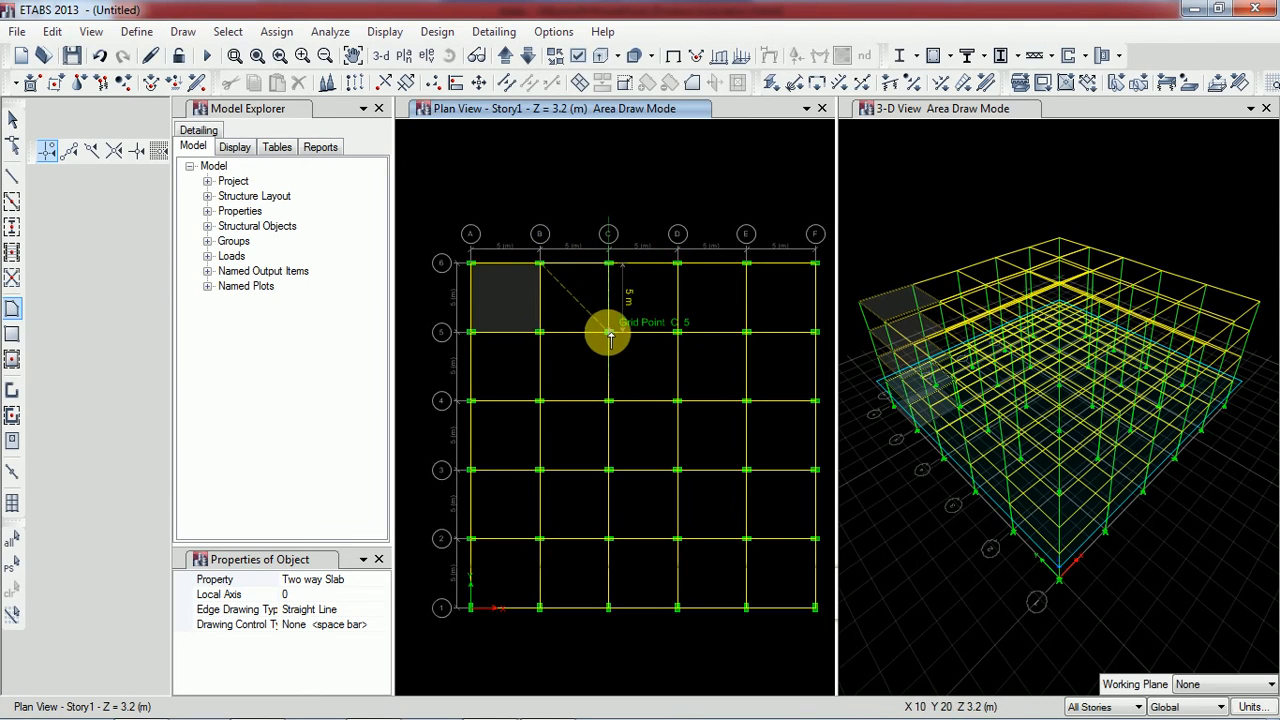
click(544, 333)
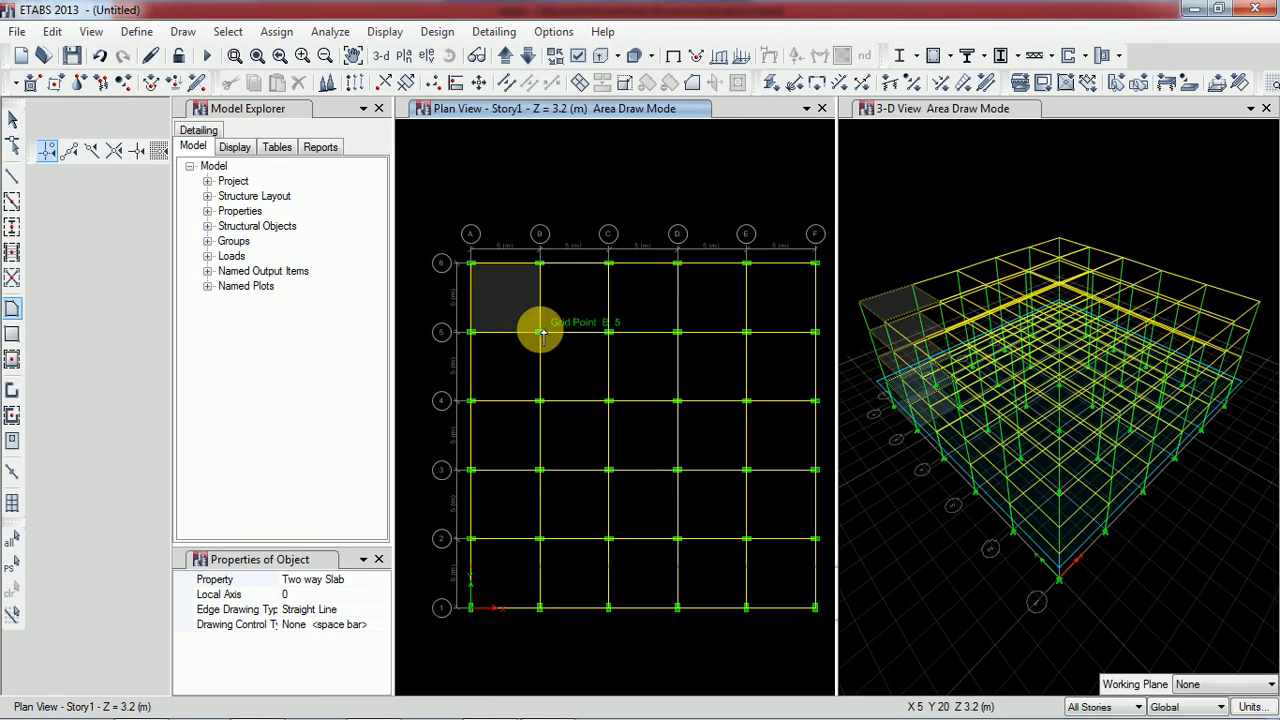
click(544, 265)
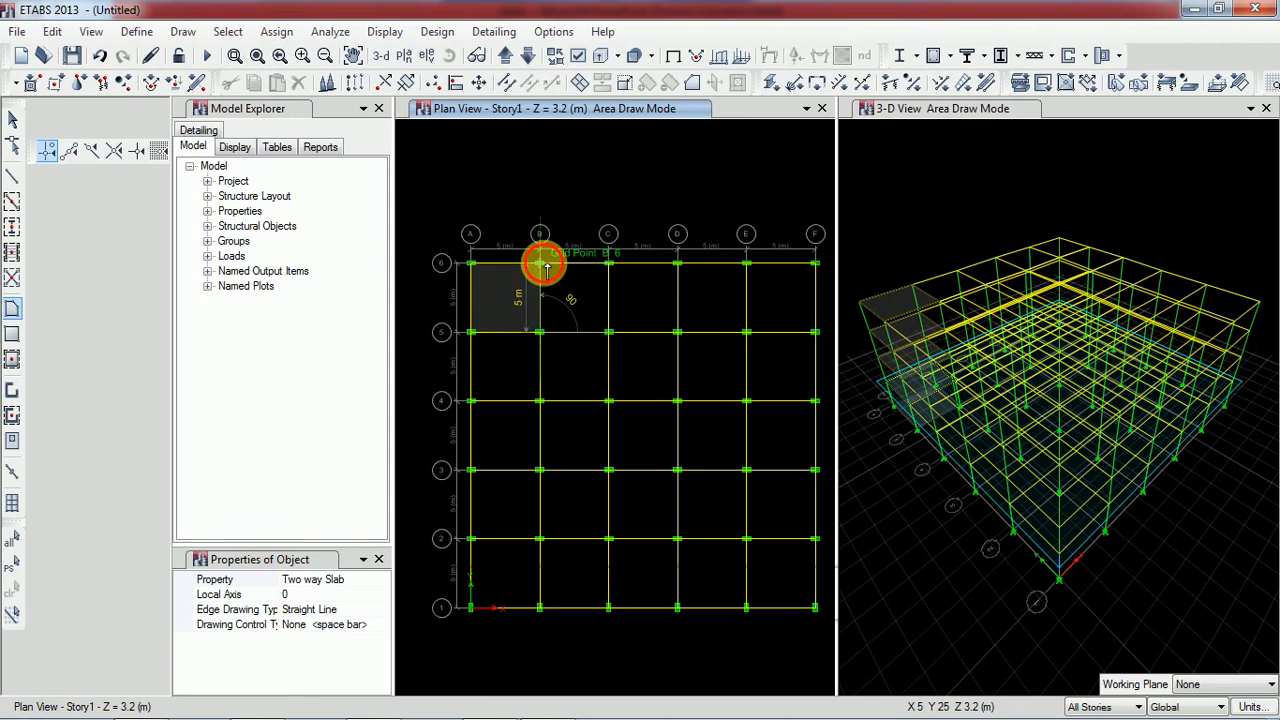
Draw a Two way Slab on all stories over the panel between grid lines C and D, 5 and 6
click(610, 265)
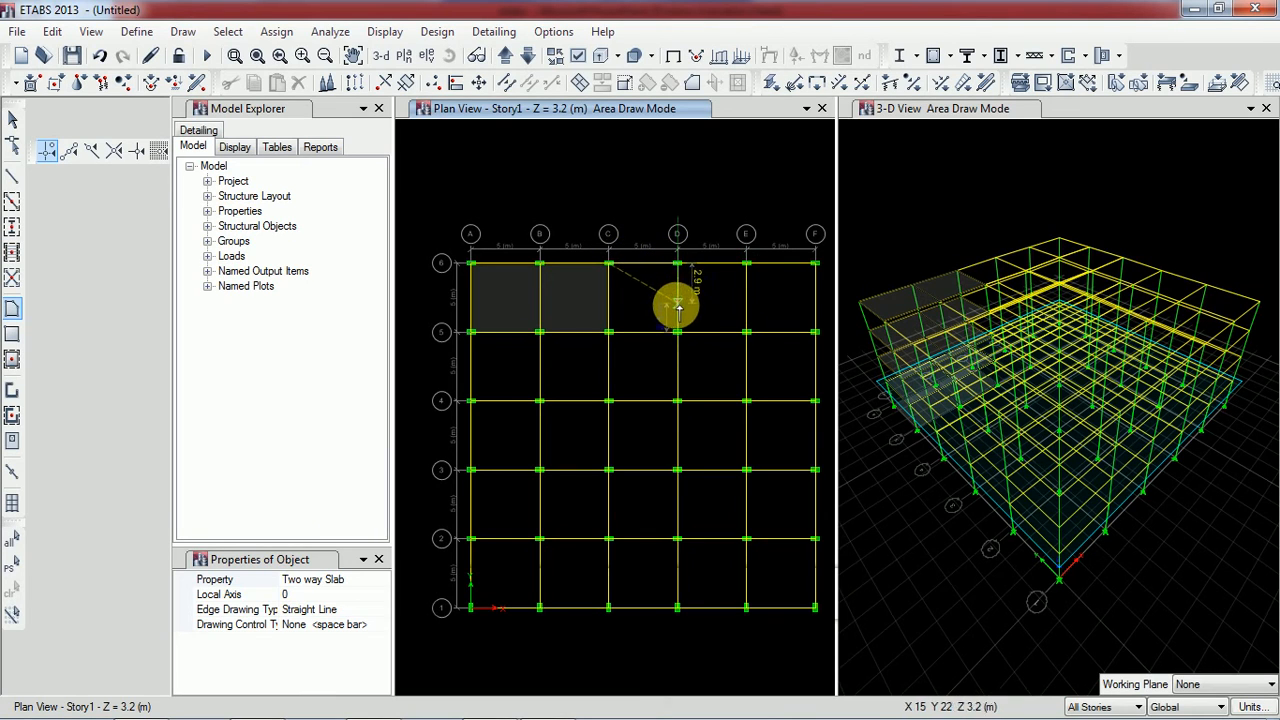
click(610, 332)
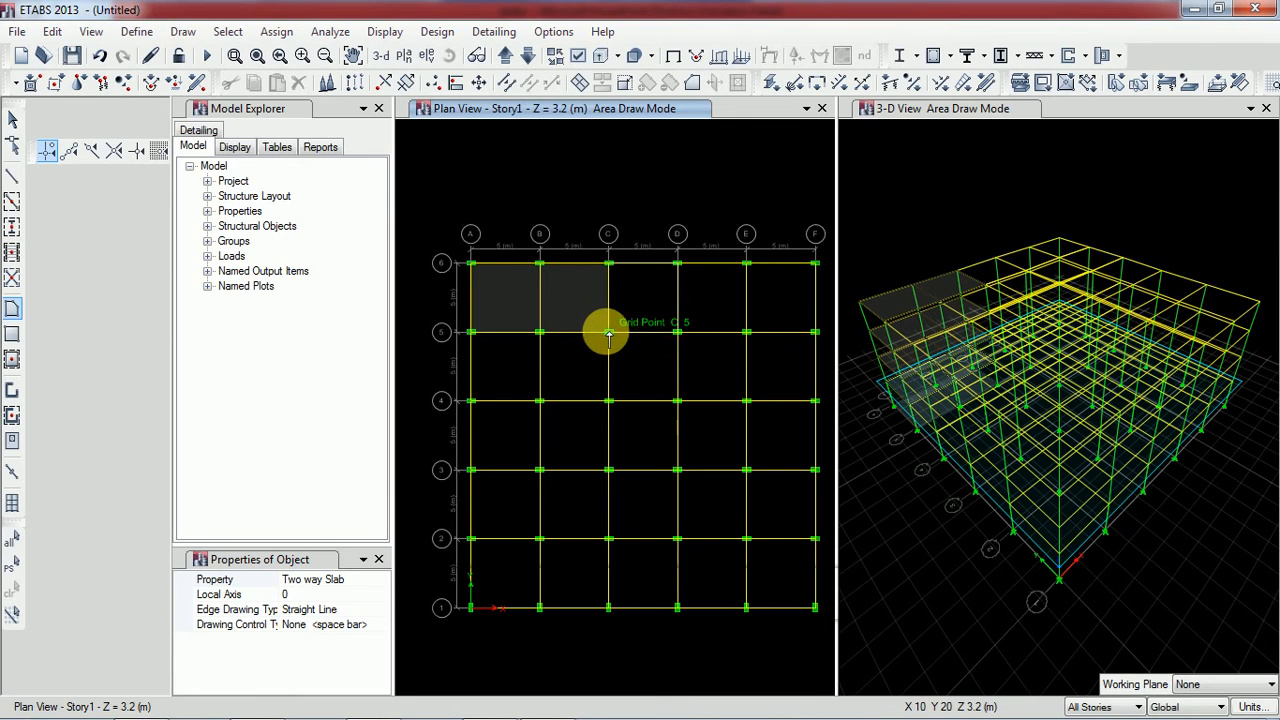
double_click(610, 263)
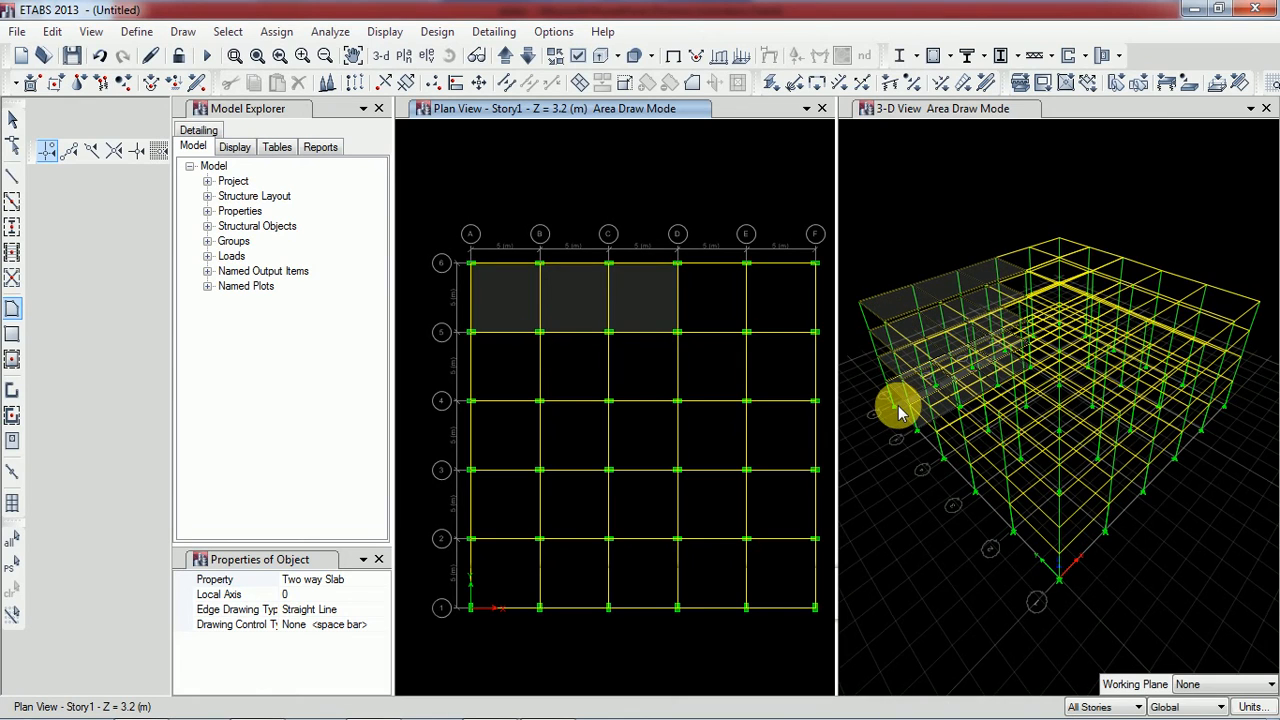
With All Stories in effect, set the property to one way Slab and draw it from D6 to D5, E5, E6 and back to D6
click(1080, 707)
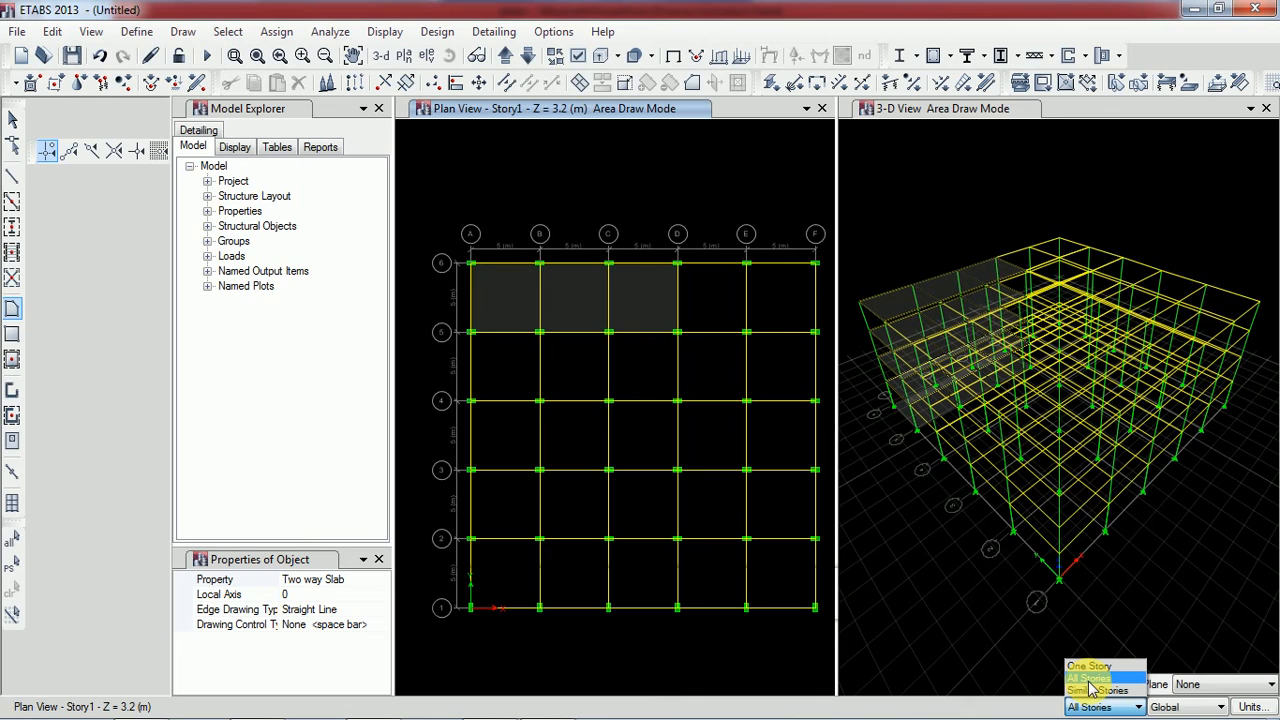
click(1090, 679)
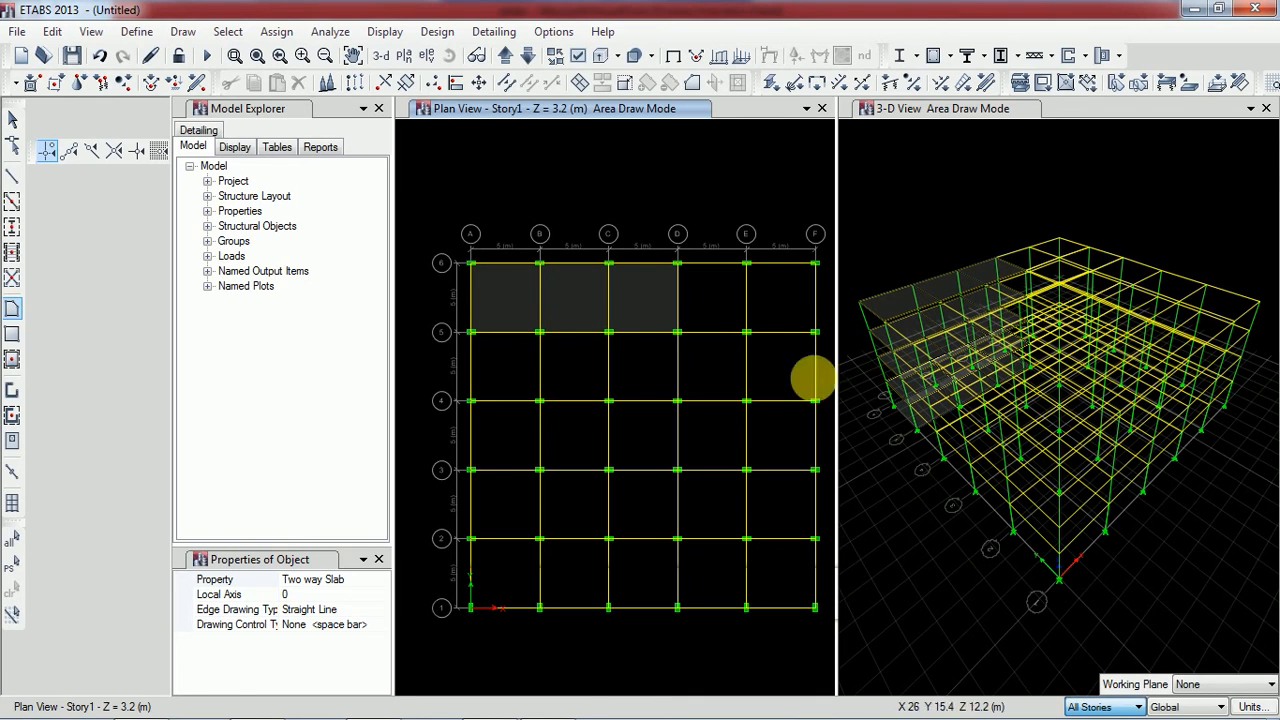
click(381, 581)
click(382, 581)
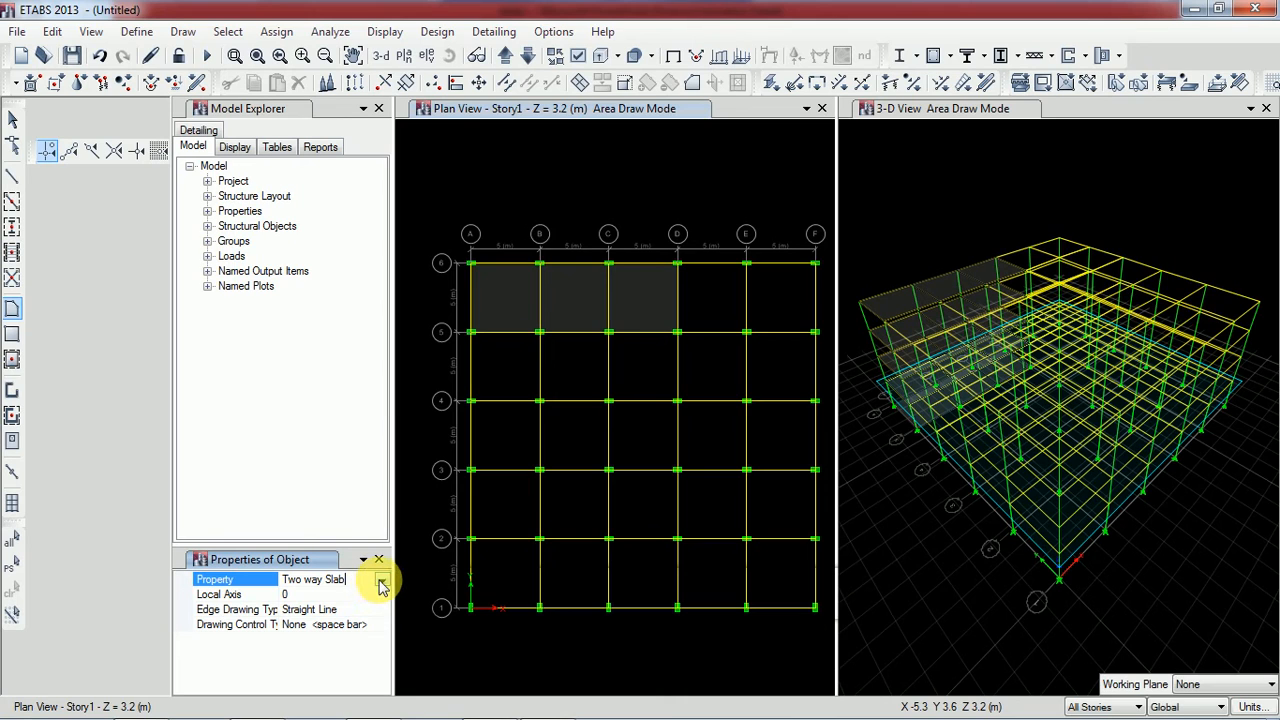
click(382, 581)
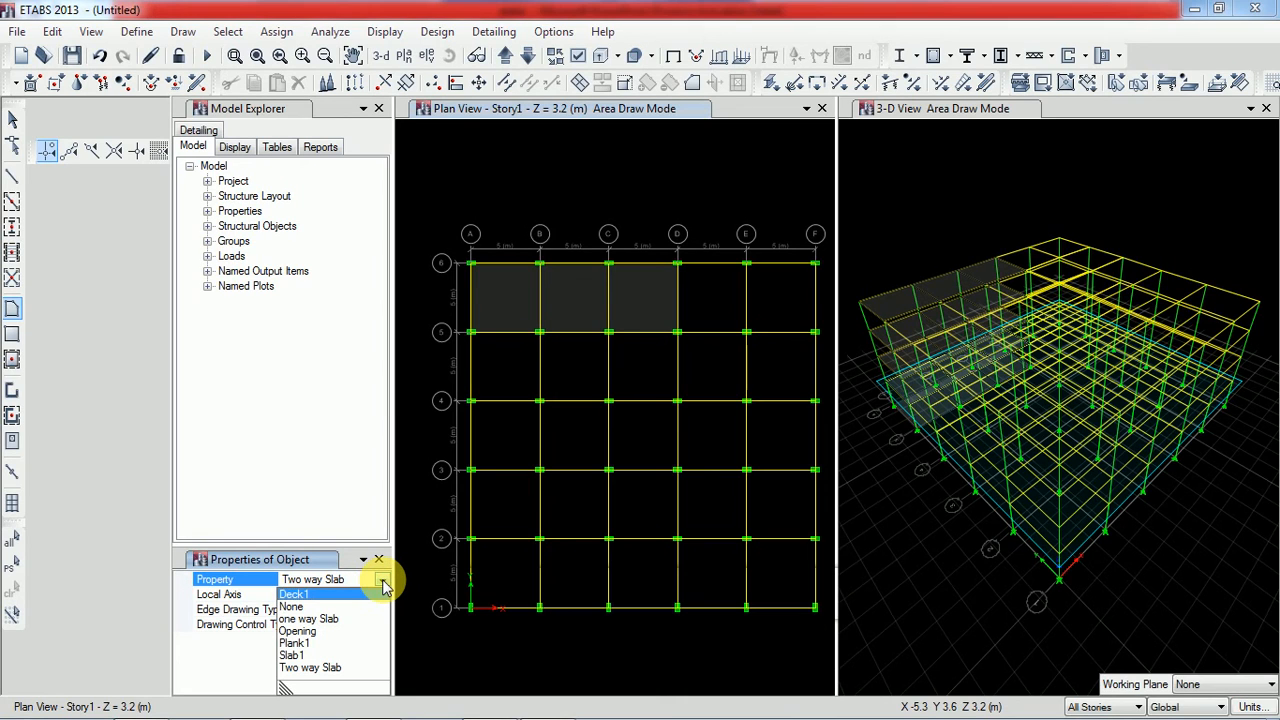
click(330, 619)
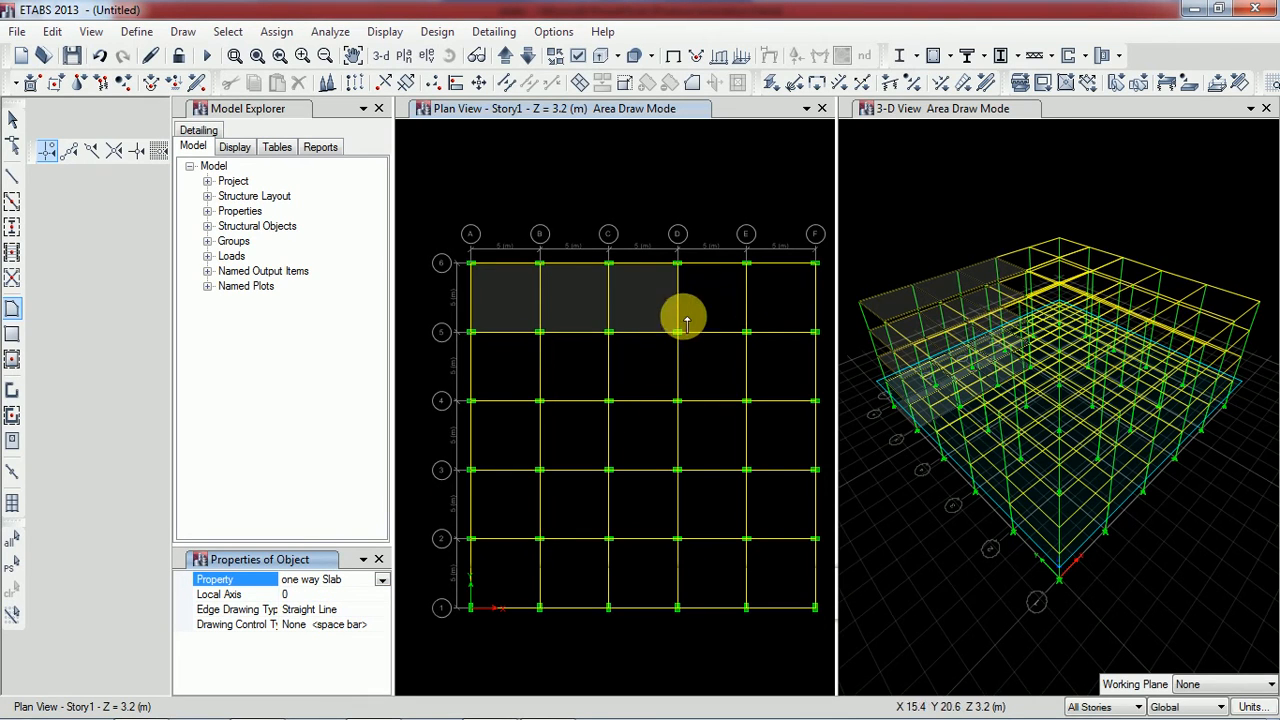
click(680, 265)
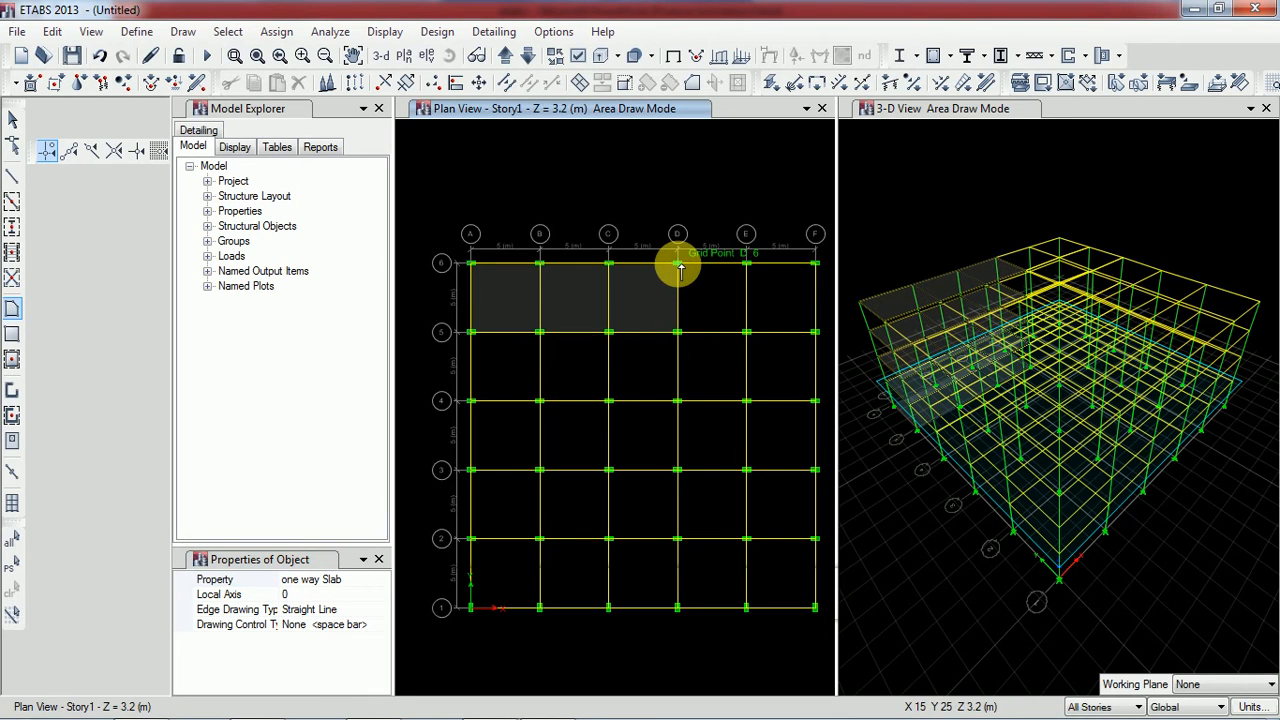
click(678, 332)
click(746, 334)
click(747, 264)
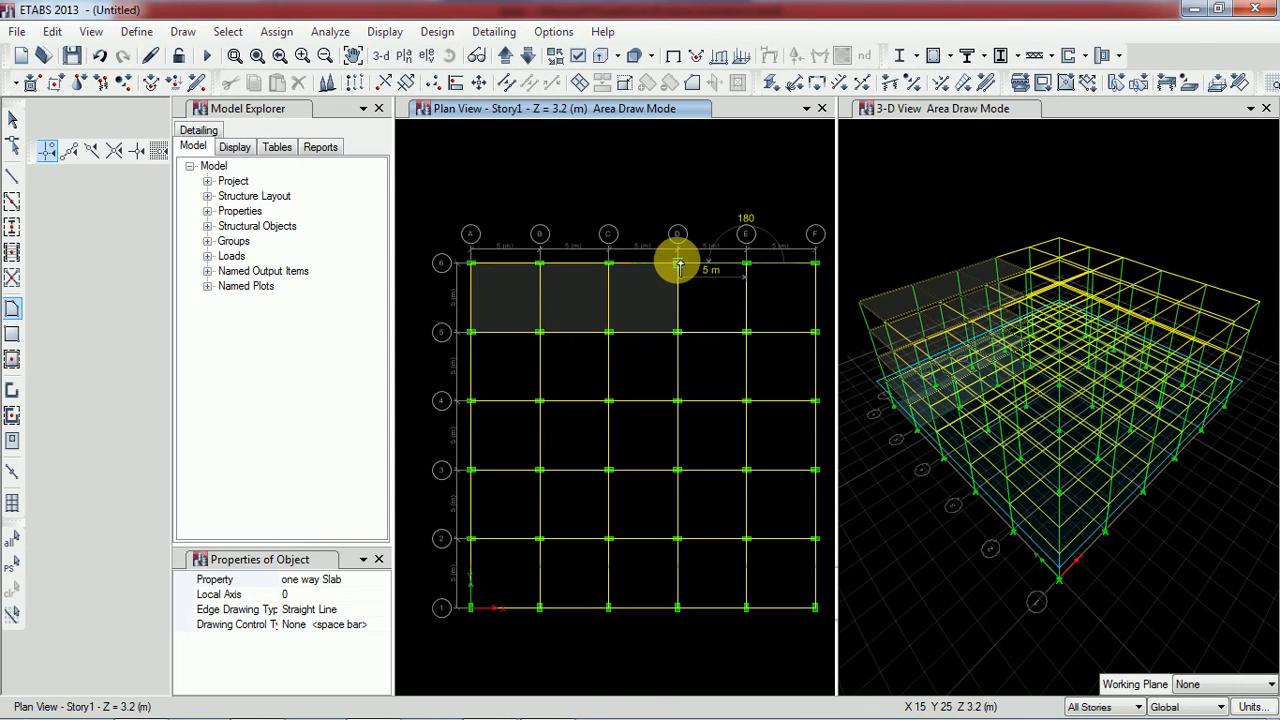
double_click(678, 264)
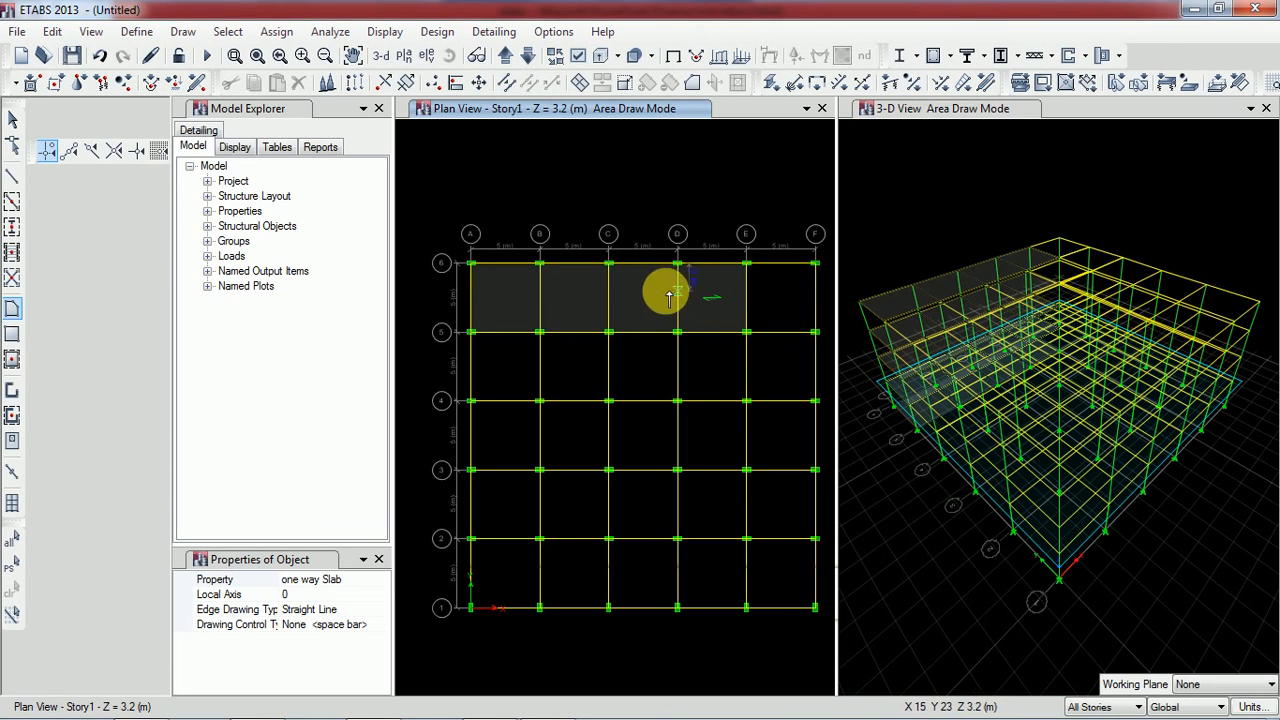
Draw a one way Slab on all stories from E6 to E5, F5, F6 and back to E6
scroll(717, 305, up, 2)
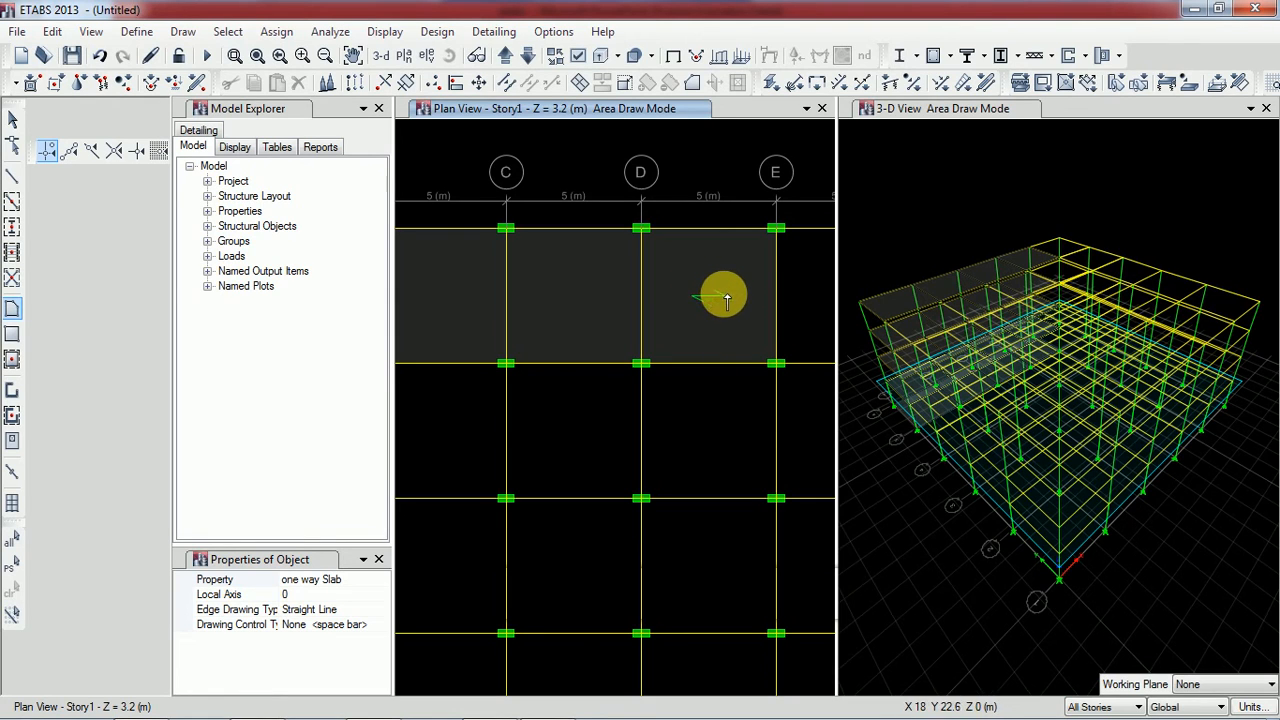
scroll(576, 293, down, 2)
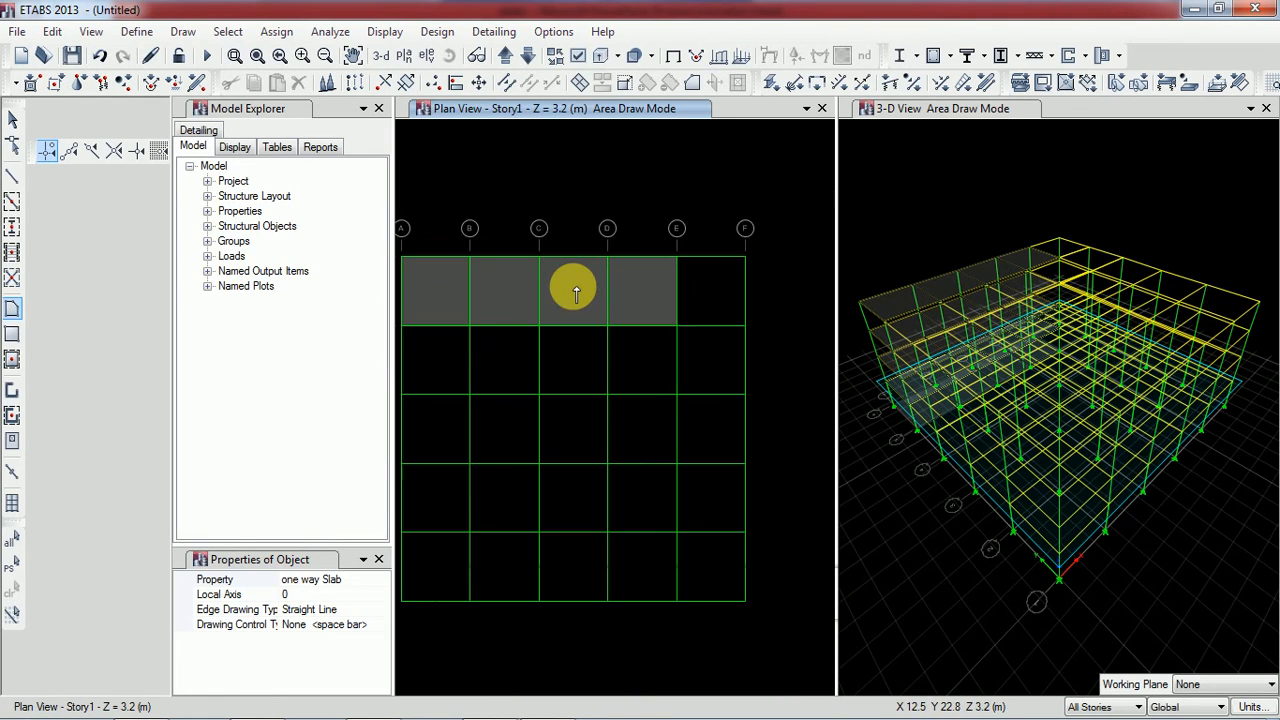
click(677, 258)
click(677, 325)
click(746, 325)
click(746, 258)
click(678, 258)
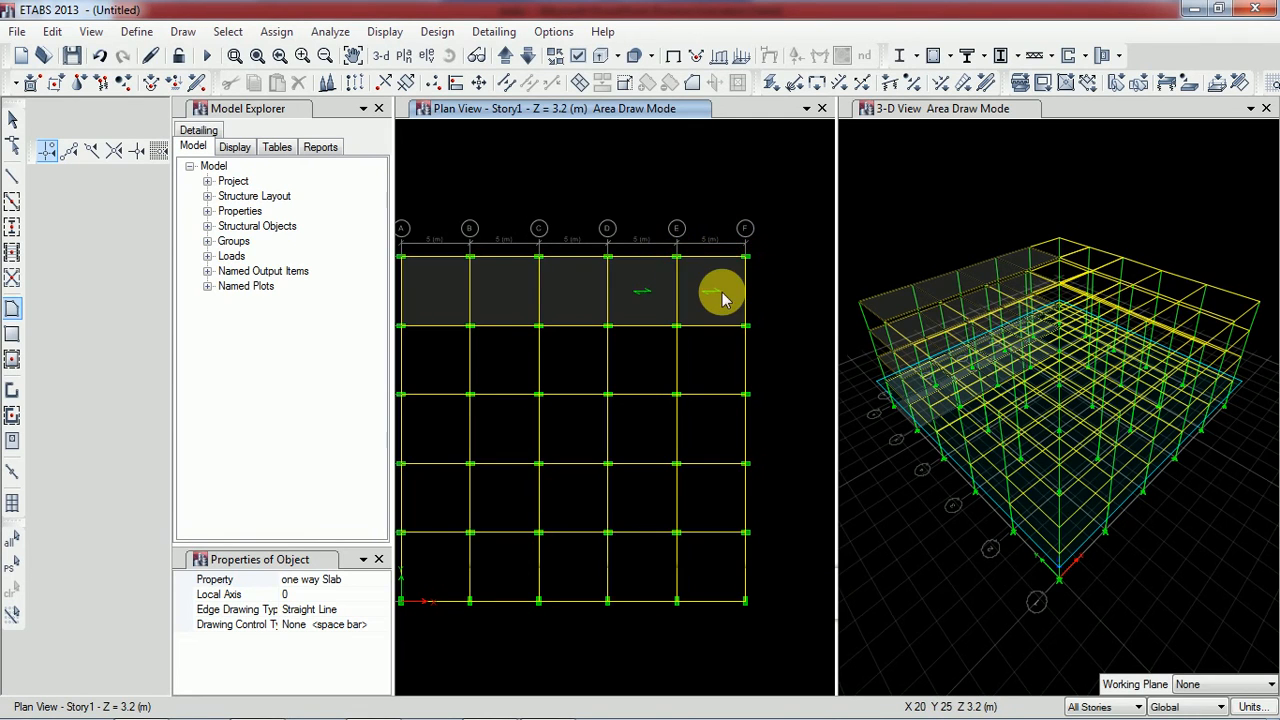
Cover the area between grid lines 1 and 5, A to F, with rectangular Two way Slab floors and end drawing
scroll(714, 286, up, 3)
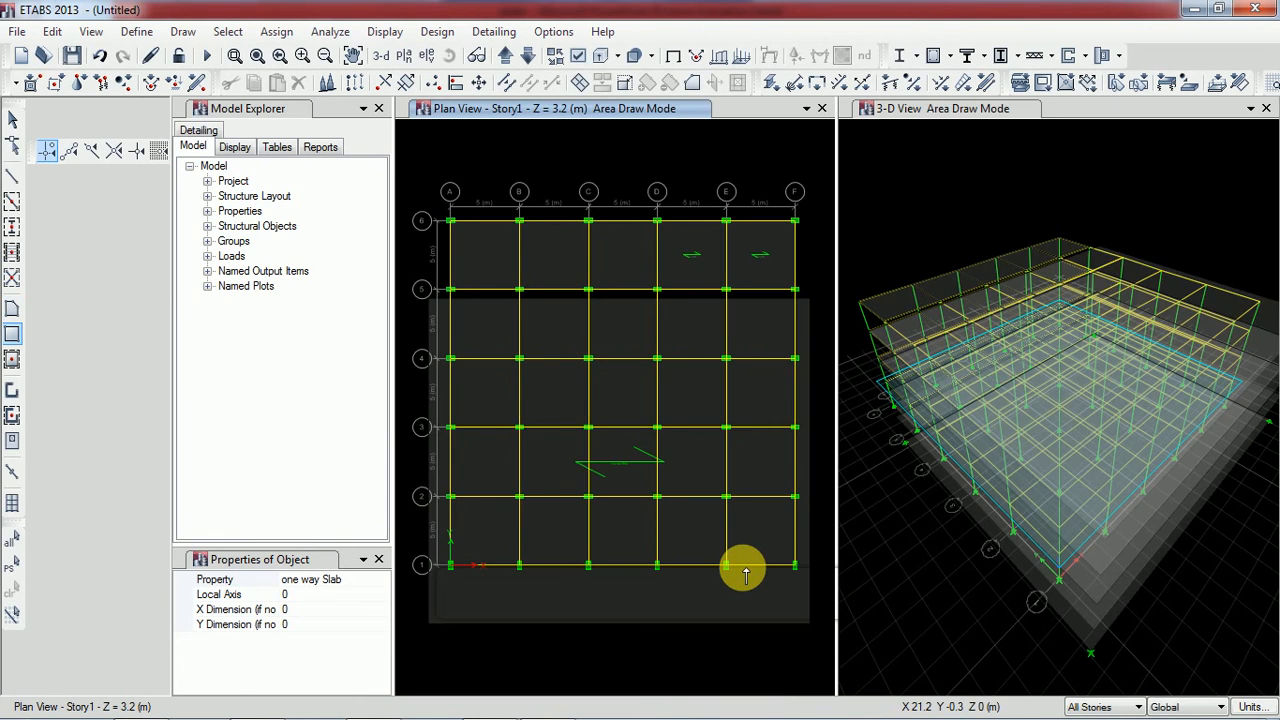
key(Escape)
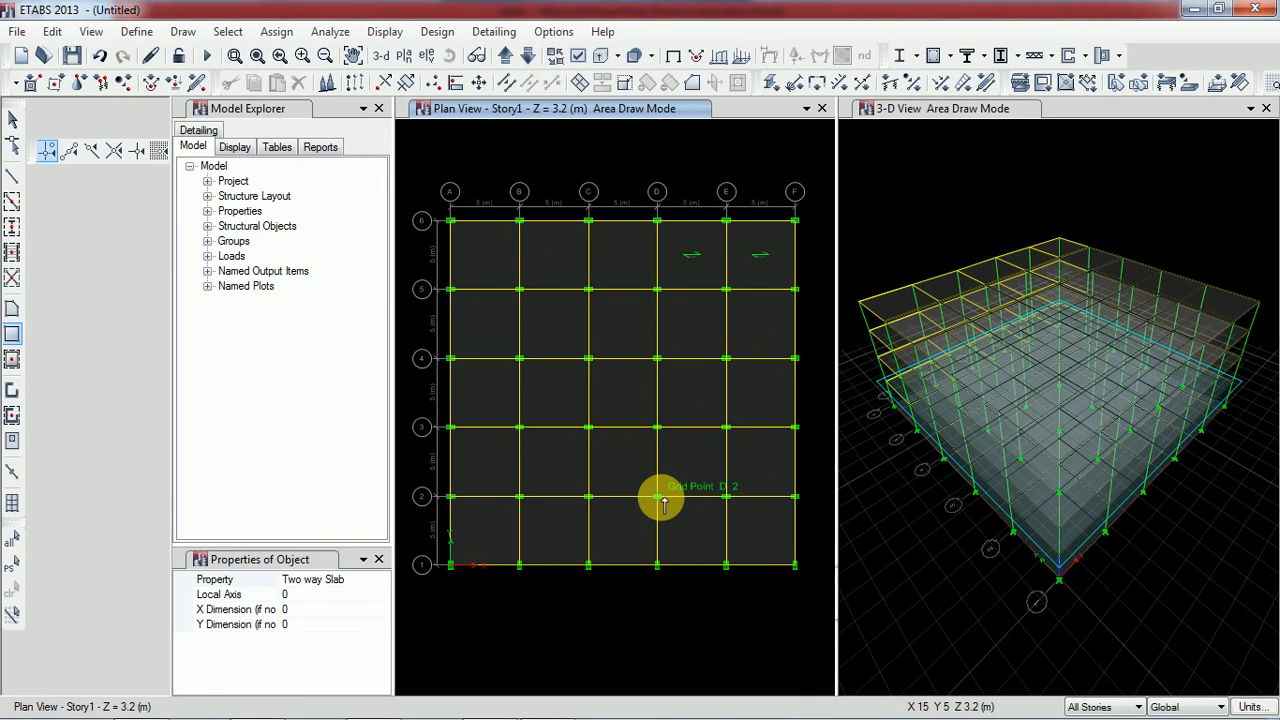
key(Escape)
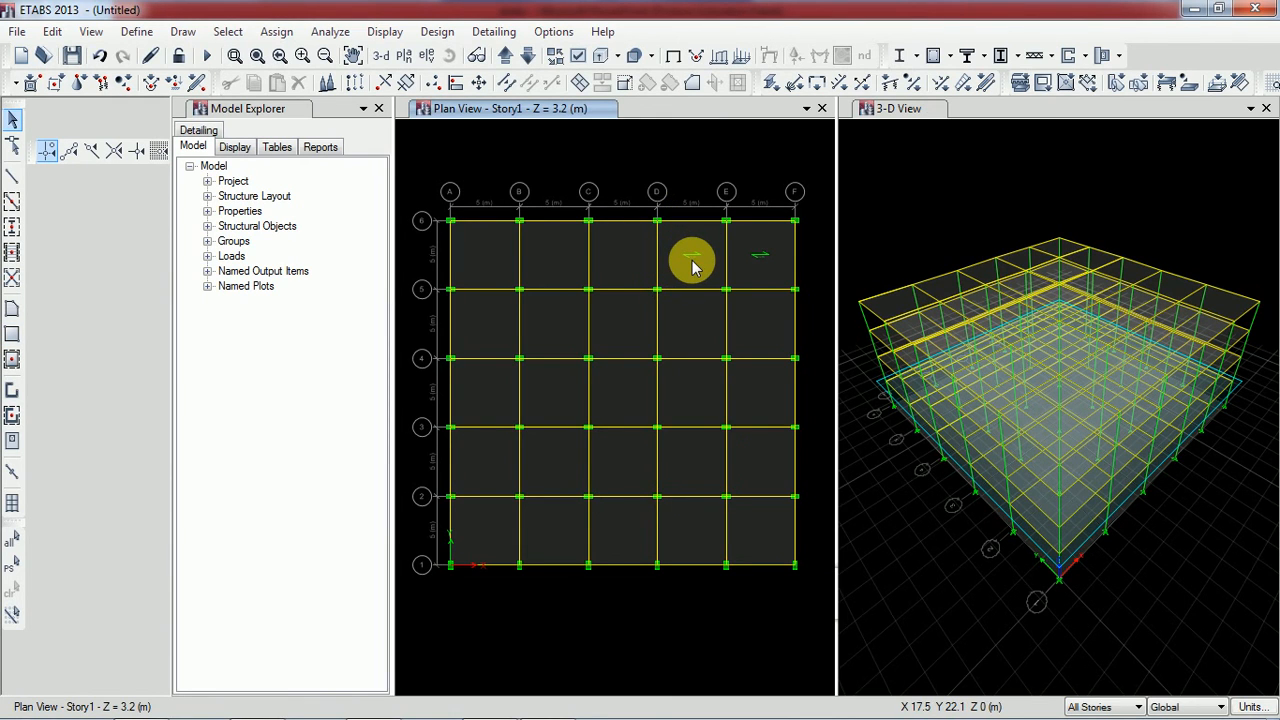
Delete the two one way slabs between grid lines D and F, 5 and 6, on all stories
scroll(692, 260, up, 3)
scroll(692, 260, down, 3)
middle_drag(692, 260, 620, 334)
scroll(620, 334, up, 3)
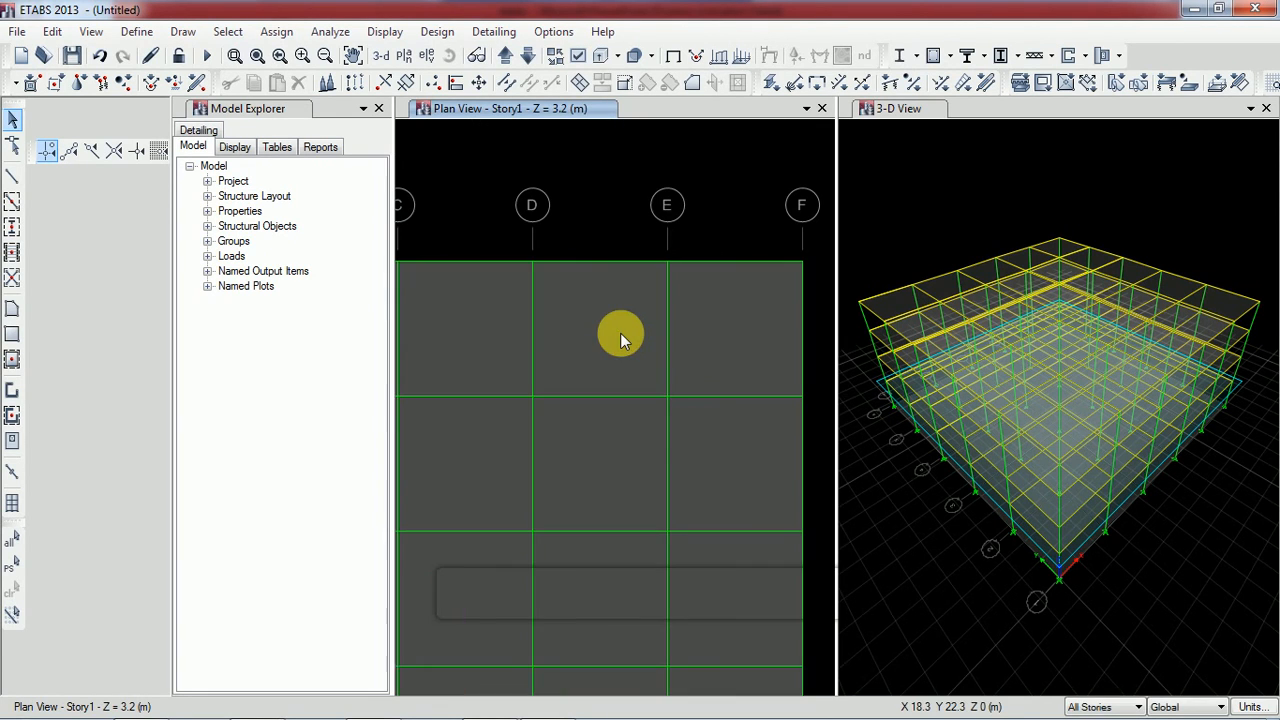
click(607, 334)
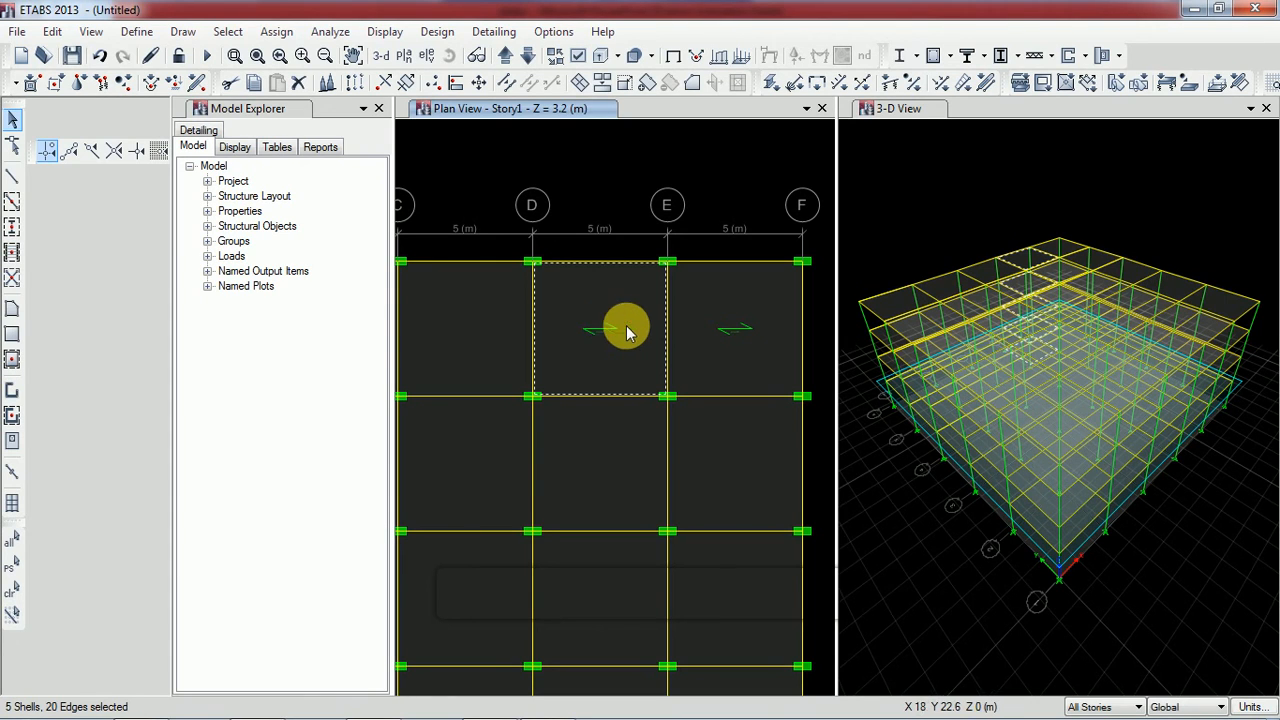
click(729, 337)
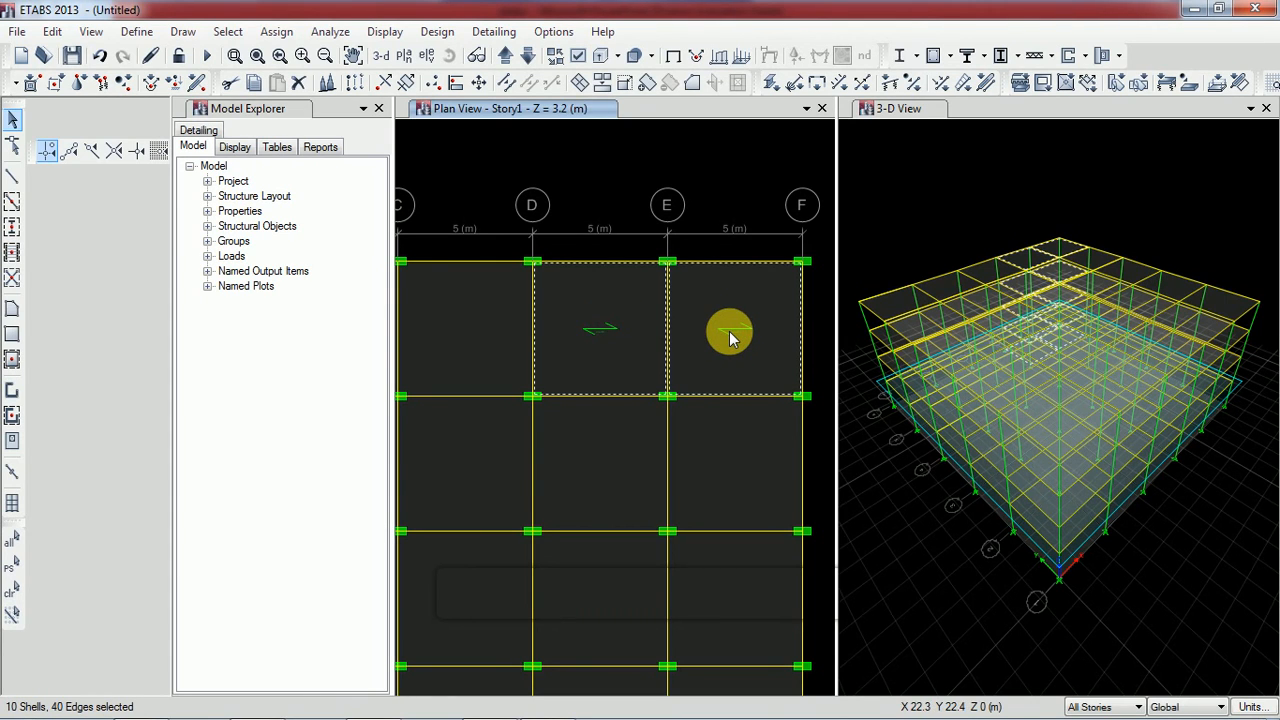
key(Delete)
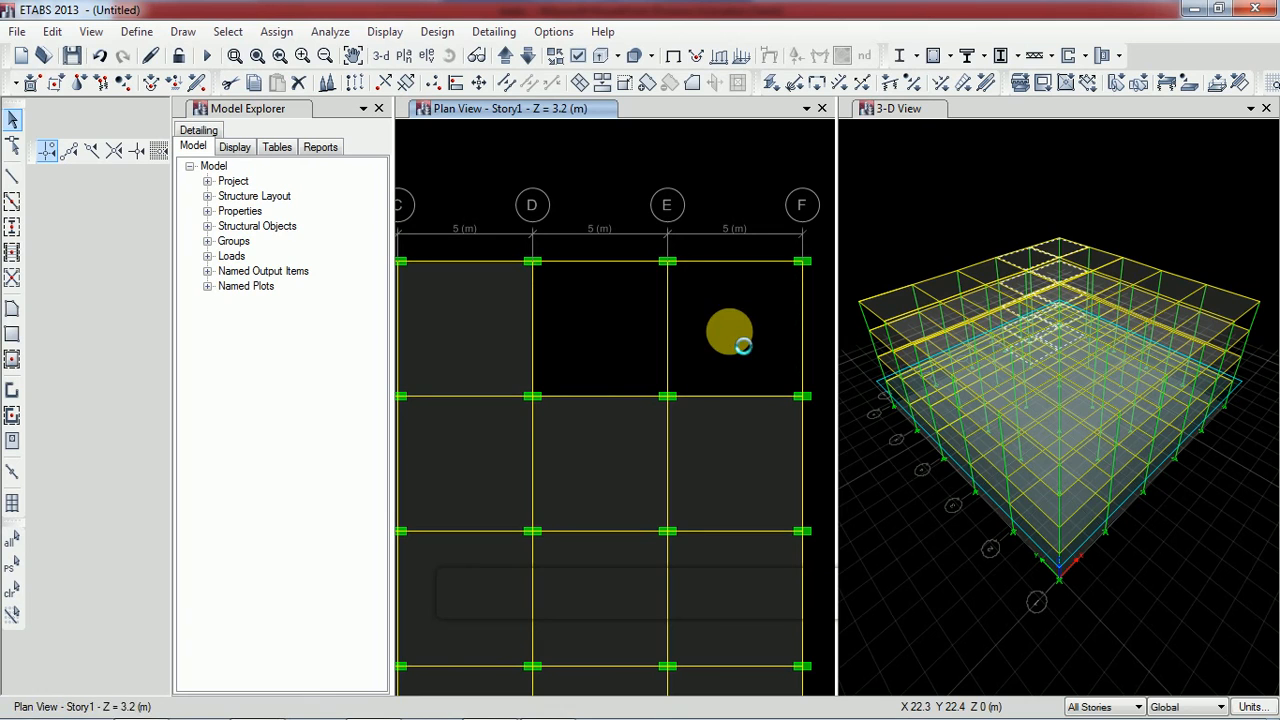
Draw a Two way Slab floor on all stories from D6 to D5, E5, E6 and back to D6
click(185, 32)
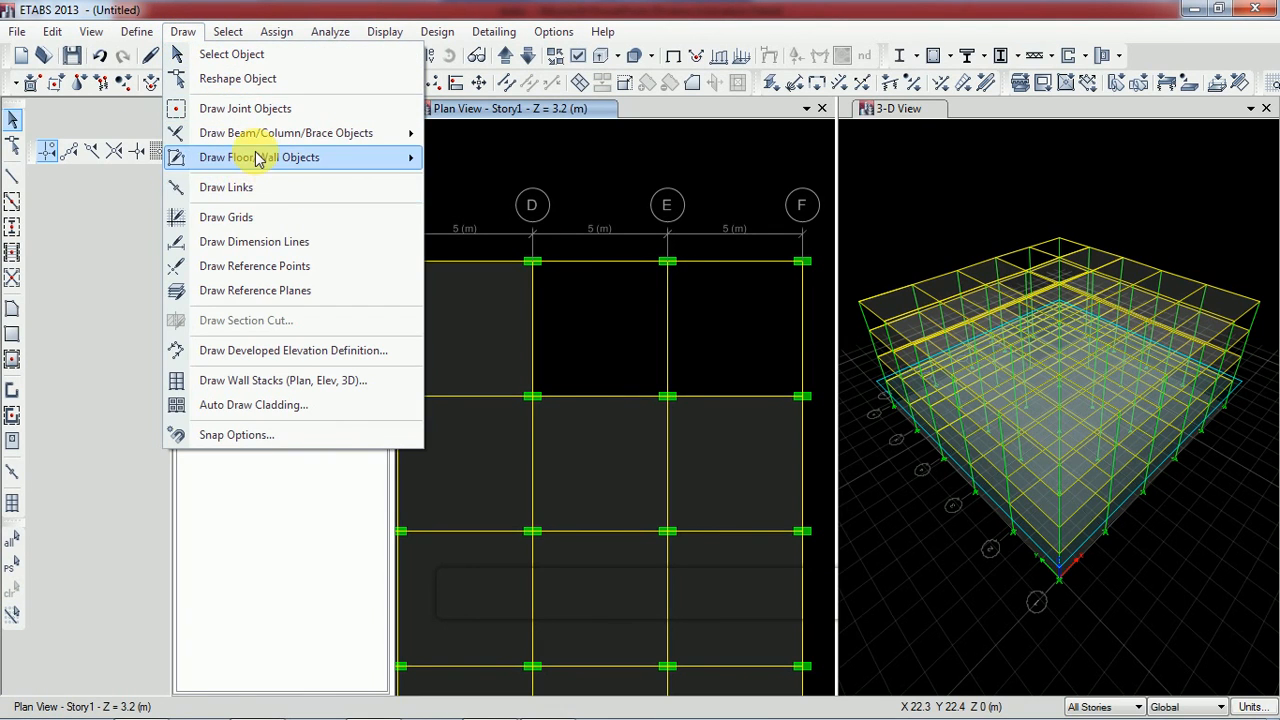
mouse_move(251, 157)
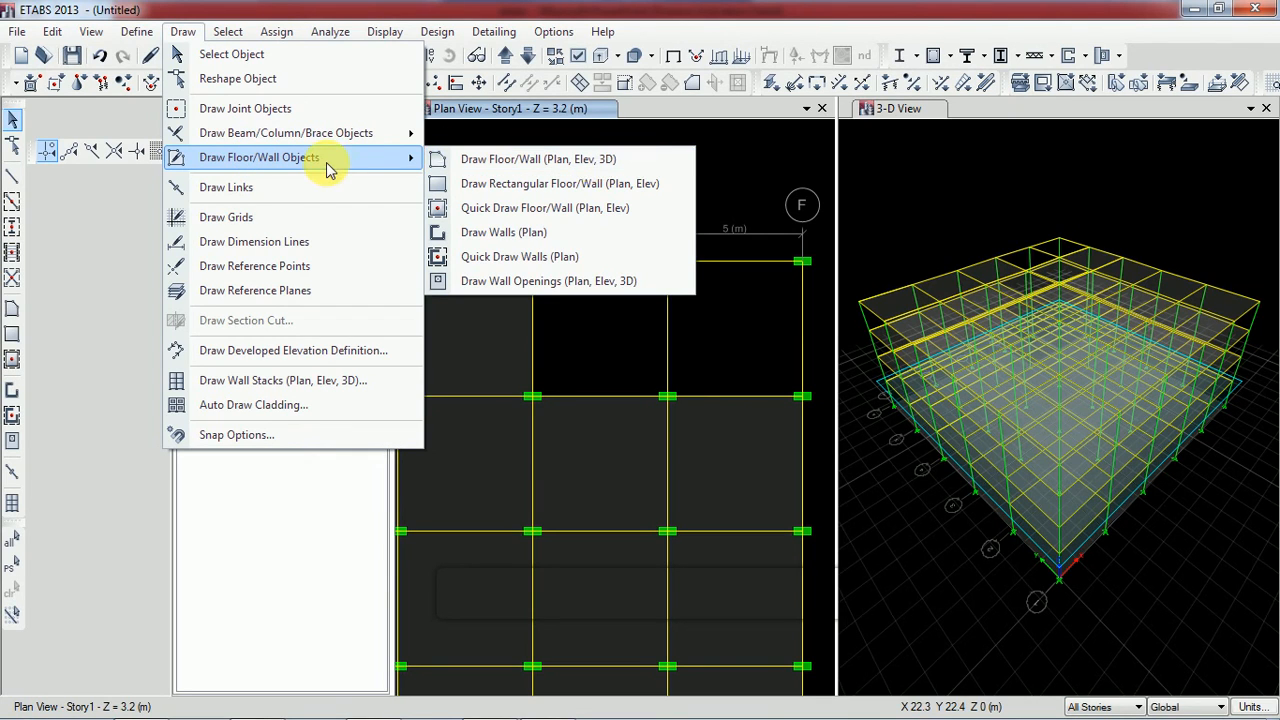
click(515, 164)
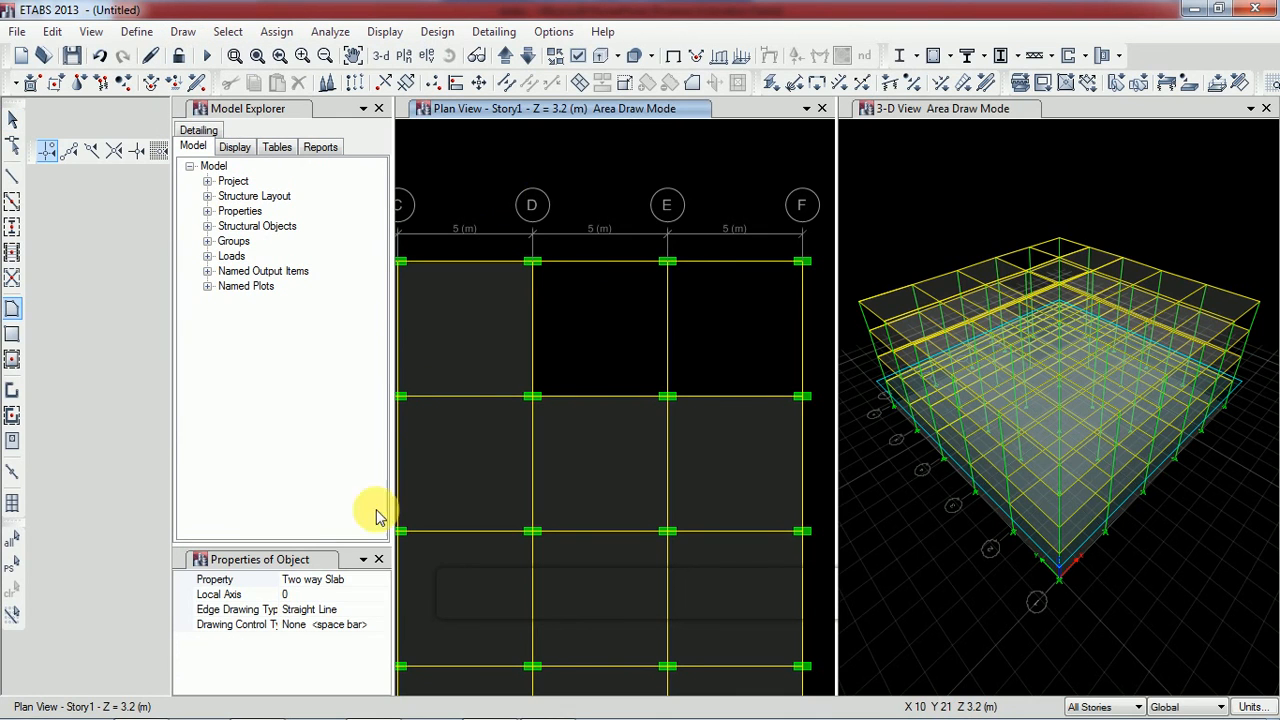
click(356, 586)
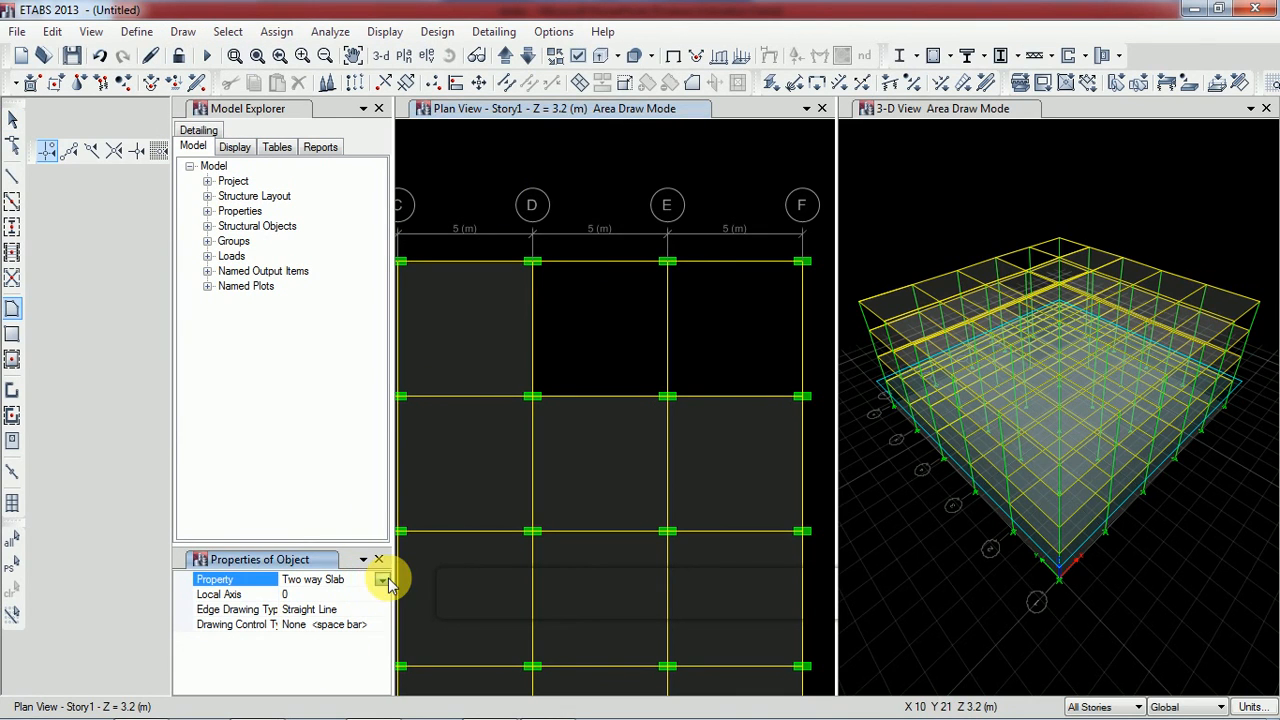
click(382, 579)
click(330, 668)
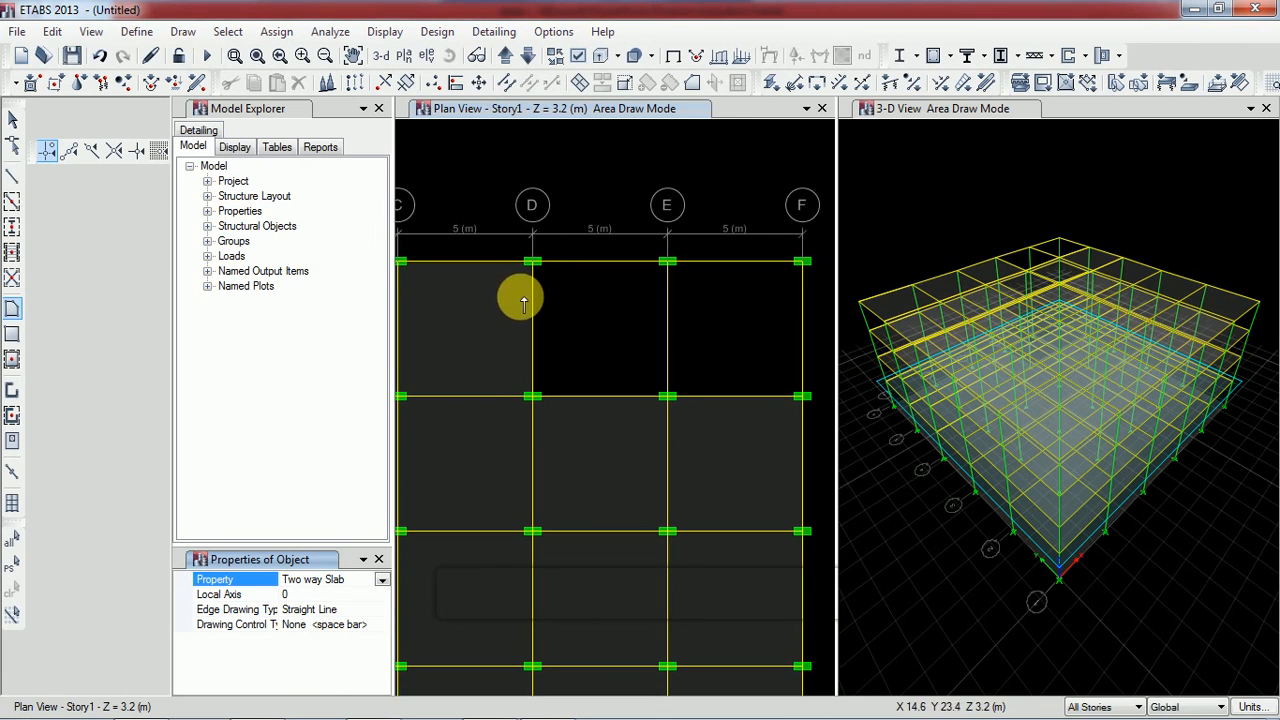
click(533, 262)
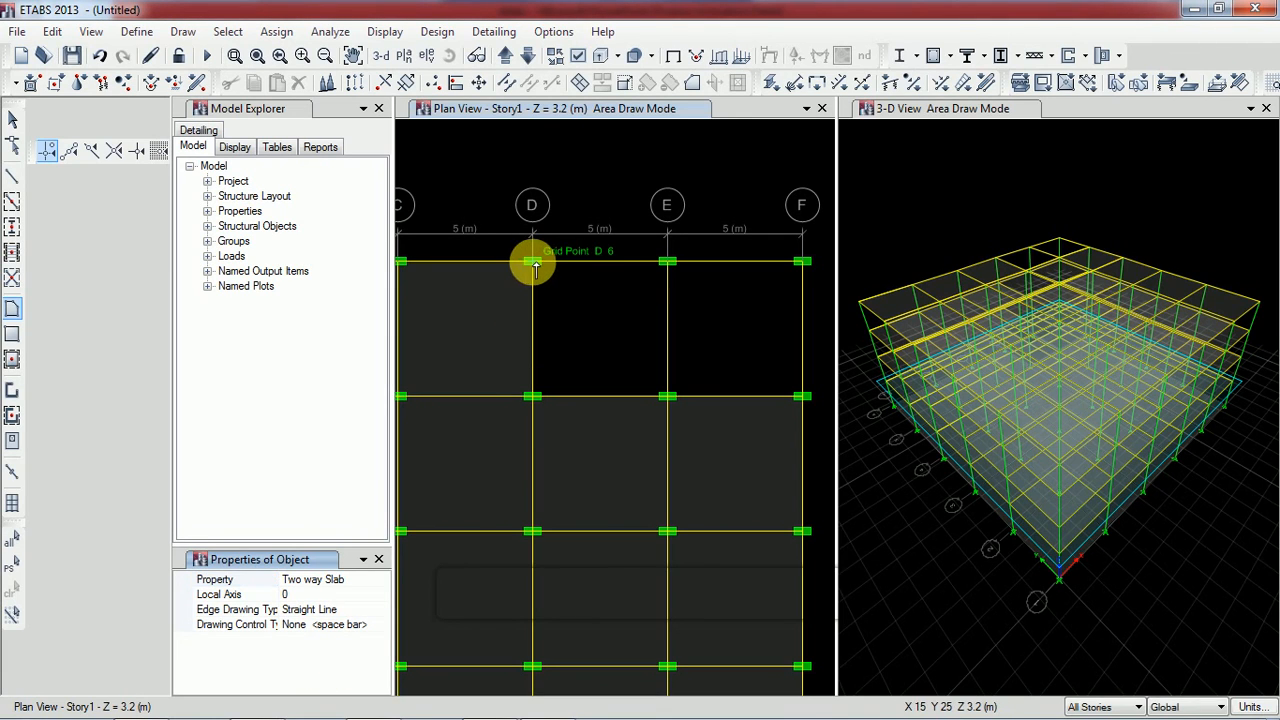
click(533, 397)
click(667, 396)
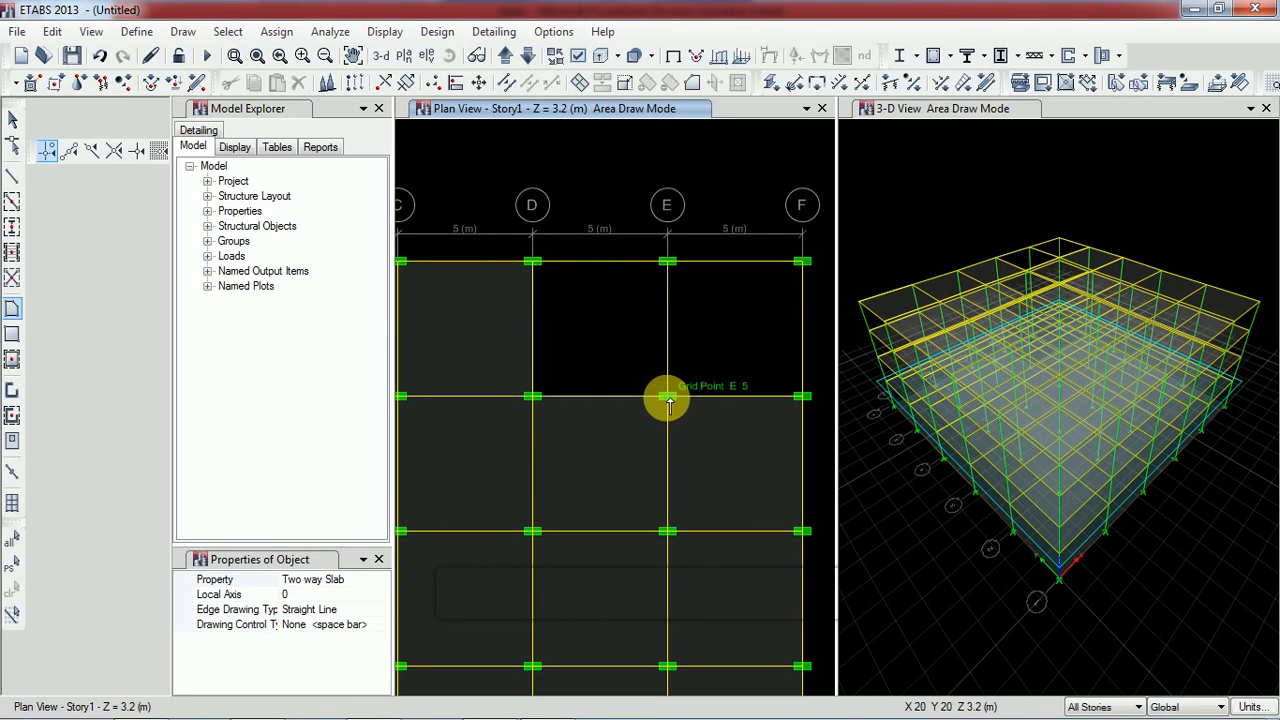
click(666, 263)
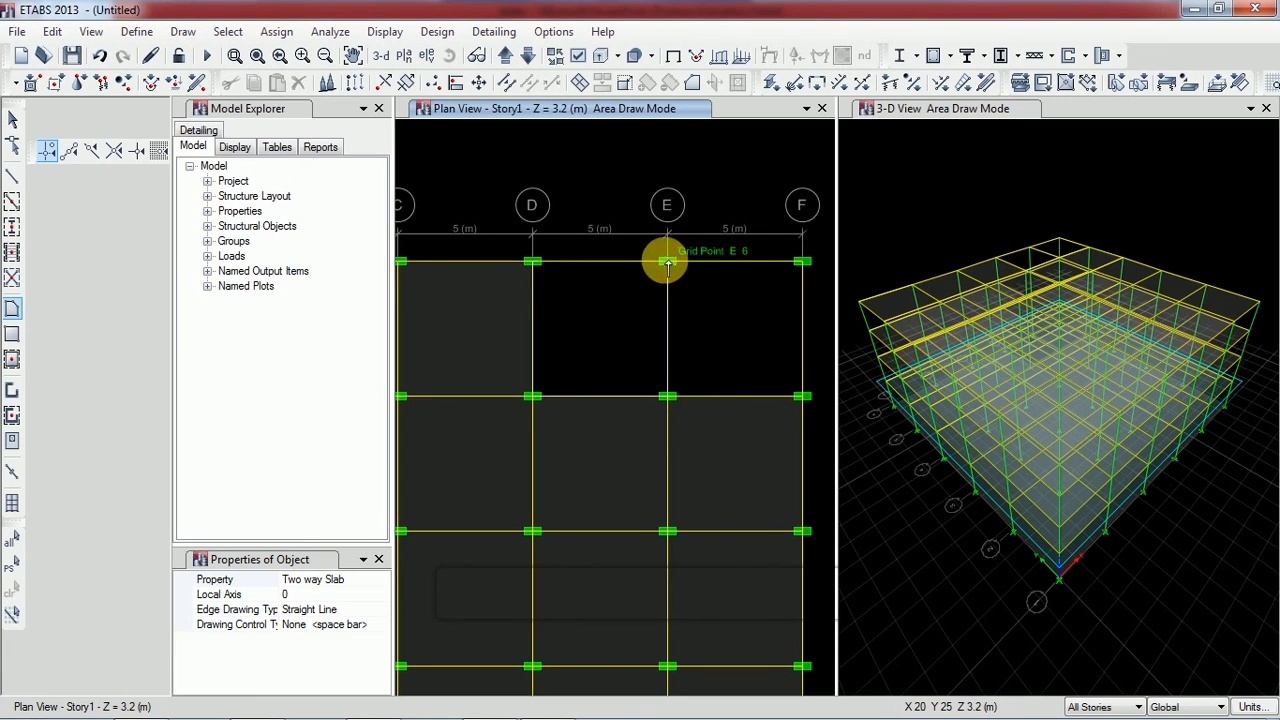
click(533, 263)
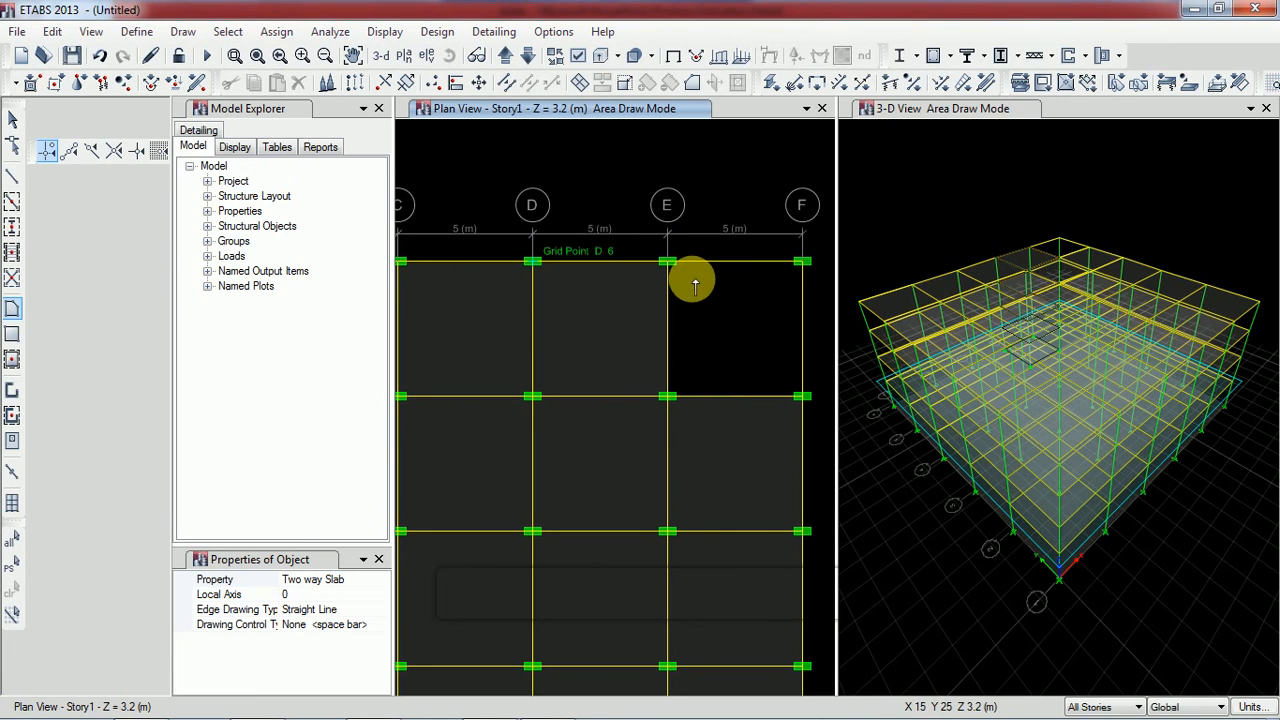
Draw a Two way Slab floor on all stories from E6 to E5, F5, F6 and back to E6, and end drawing
click(667, 263)
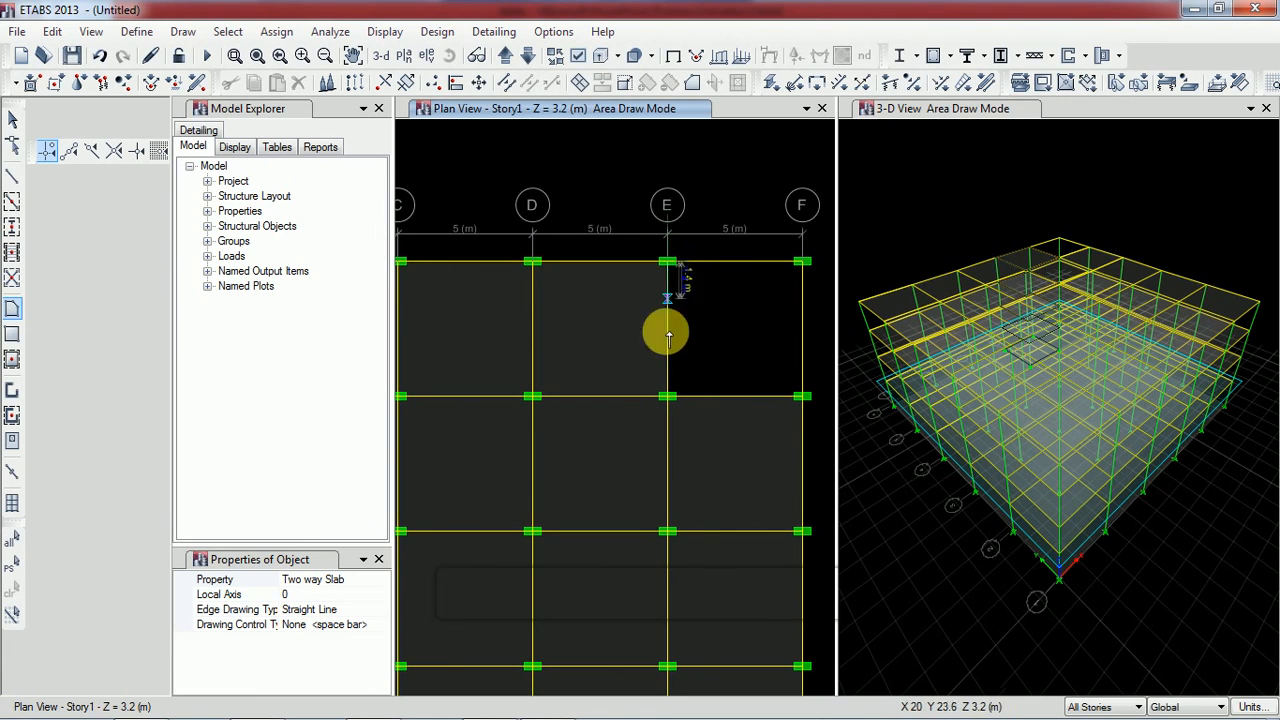
click(667, 397)
click(801, 397)
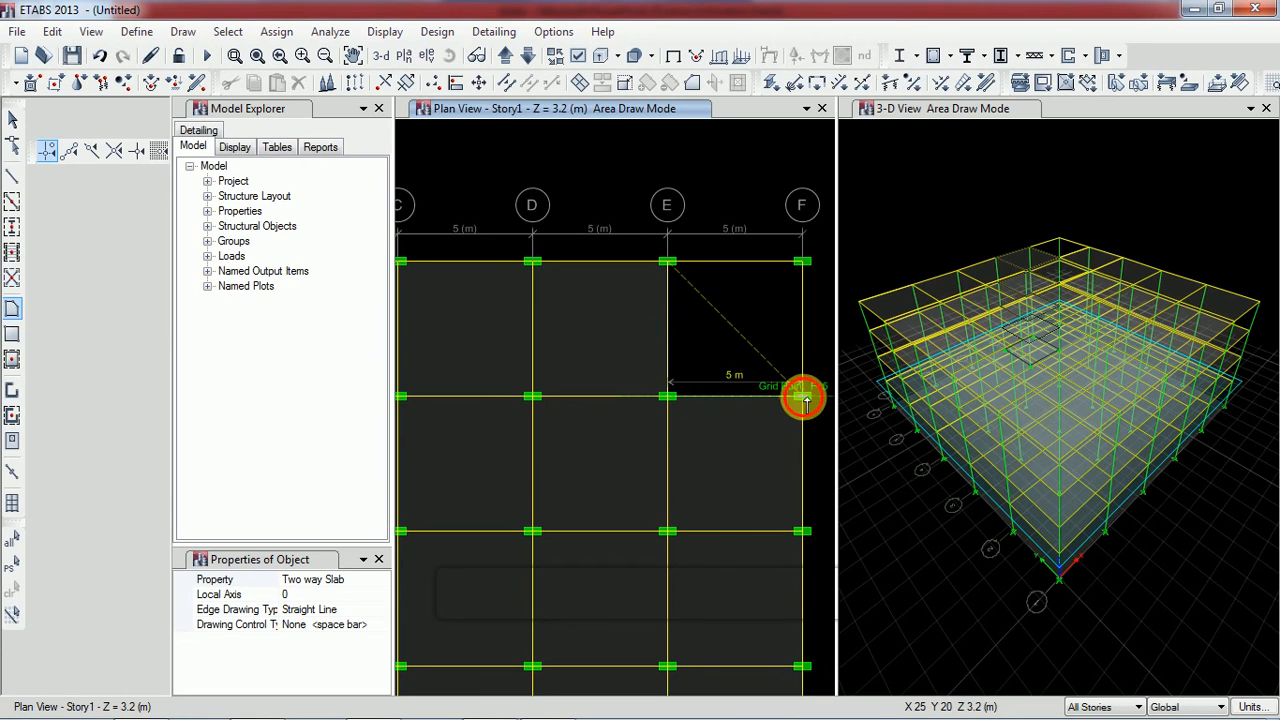
click(802, 263)
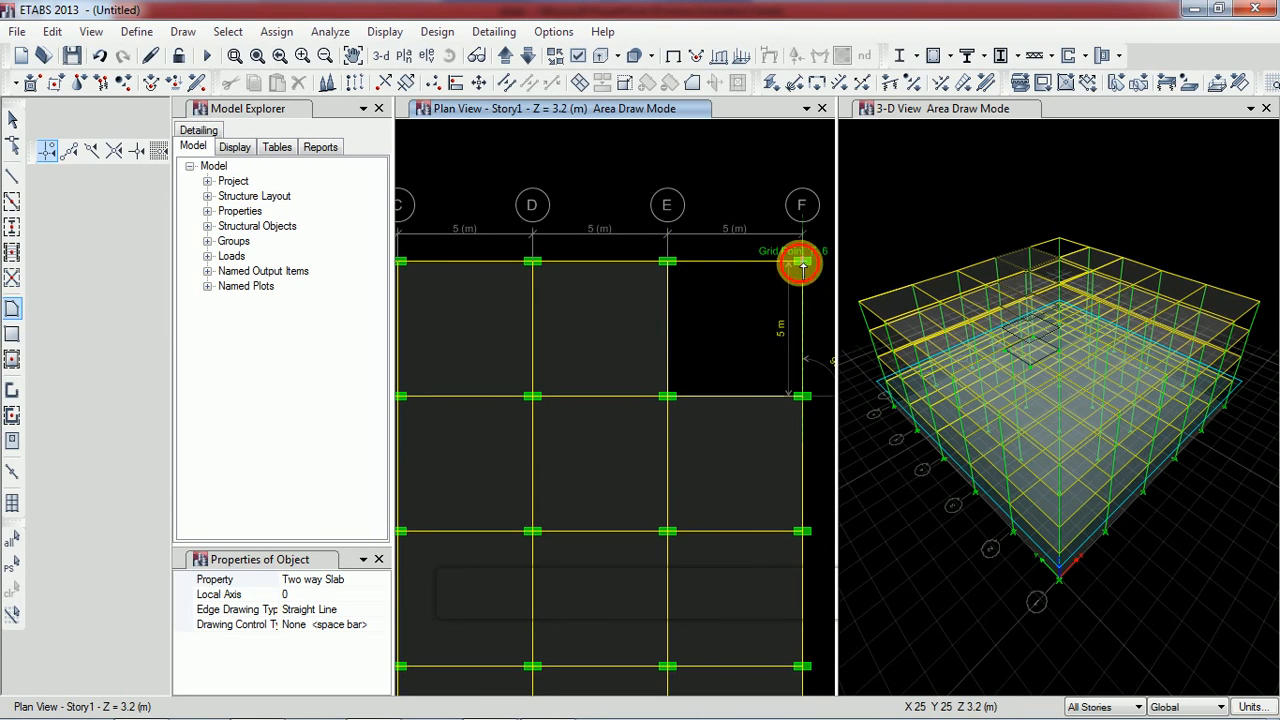
double_click(667, 263)
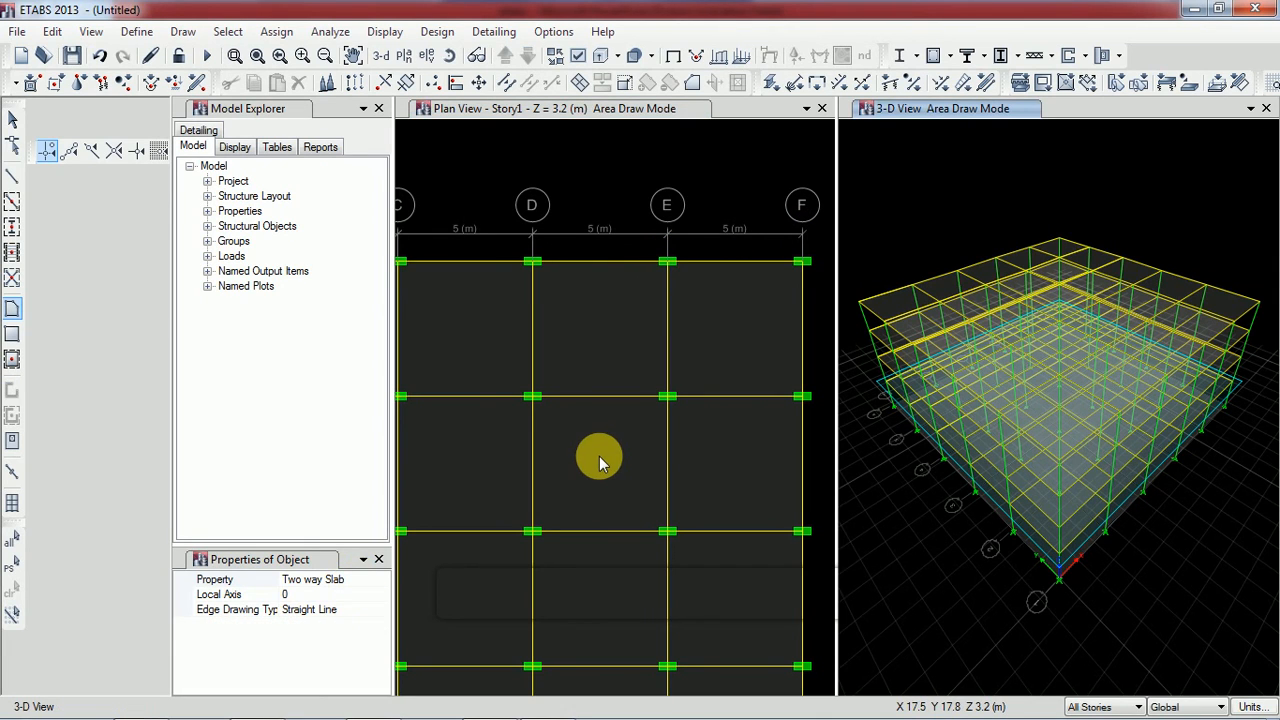
scroll(600, 460, down, 2)
middle_drag(598, 458, 711, 418)
key(Escape)
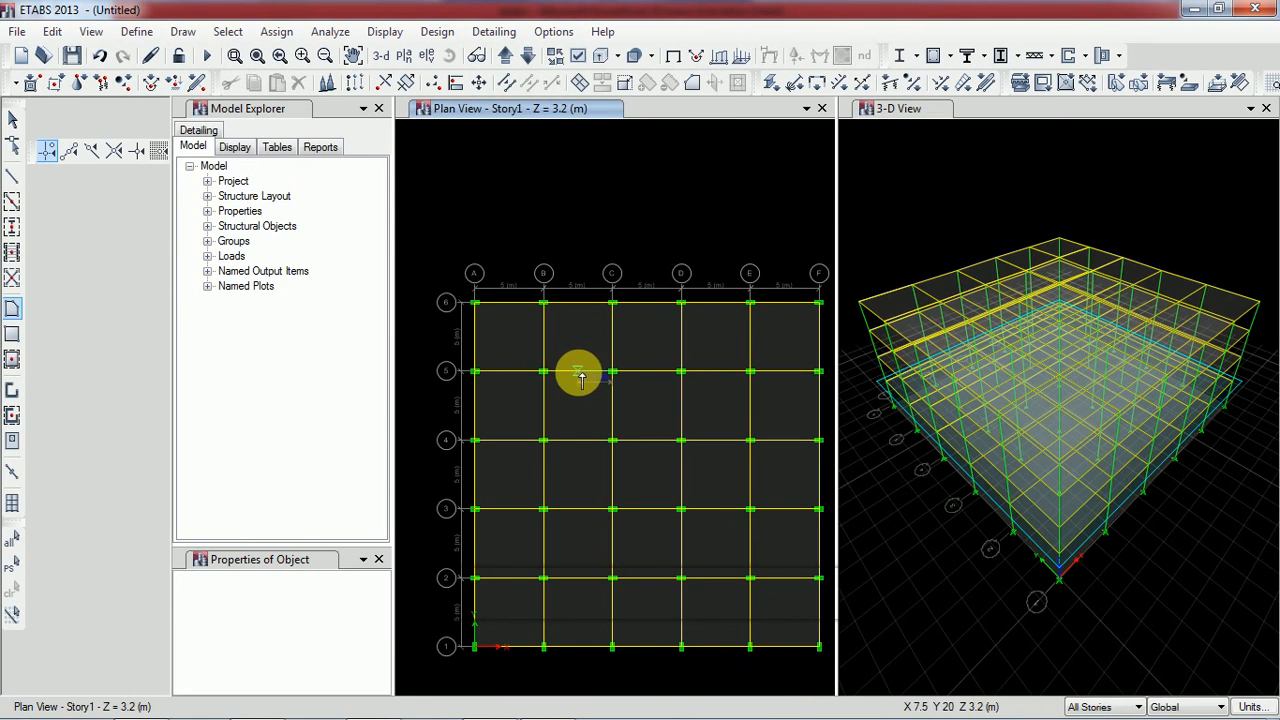
In the Base plan, limit the scope to One Story and delete every floor slab between grid lines A to F and 1 to 6
click(530, 68)
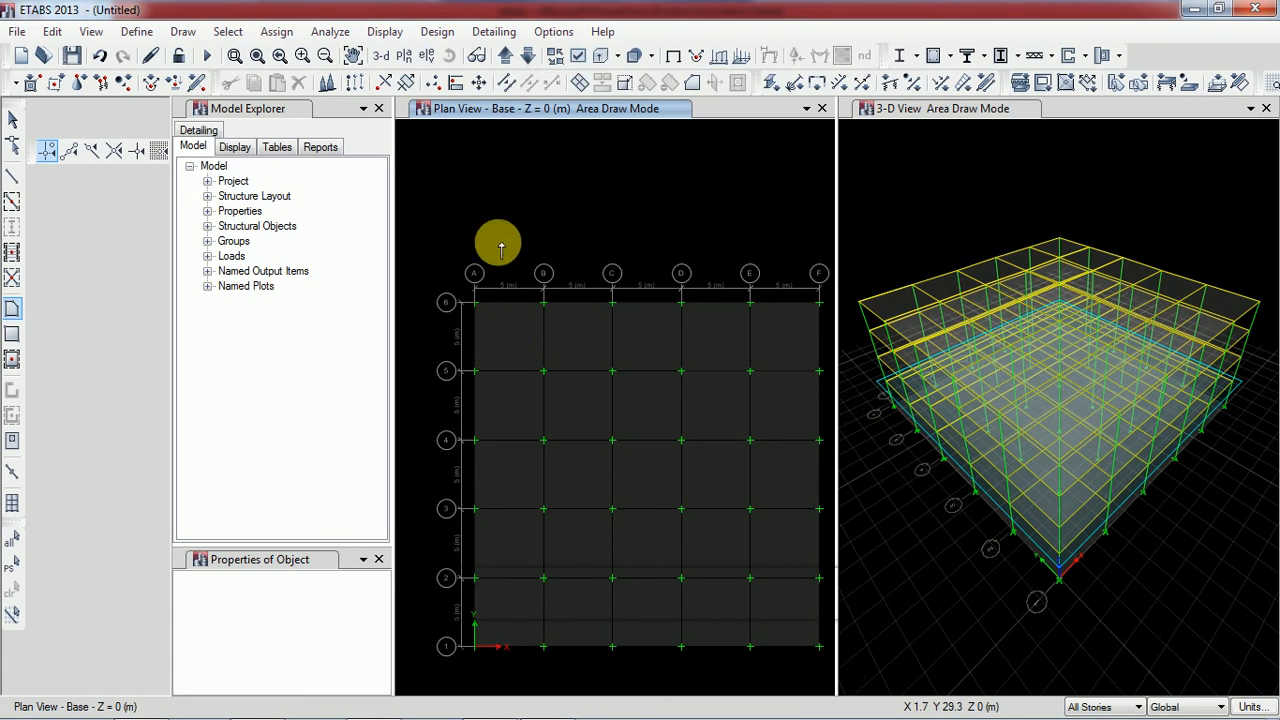
key(Escape)
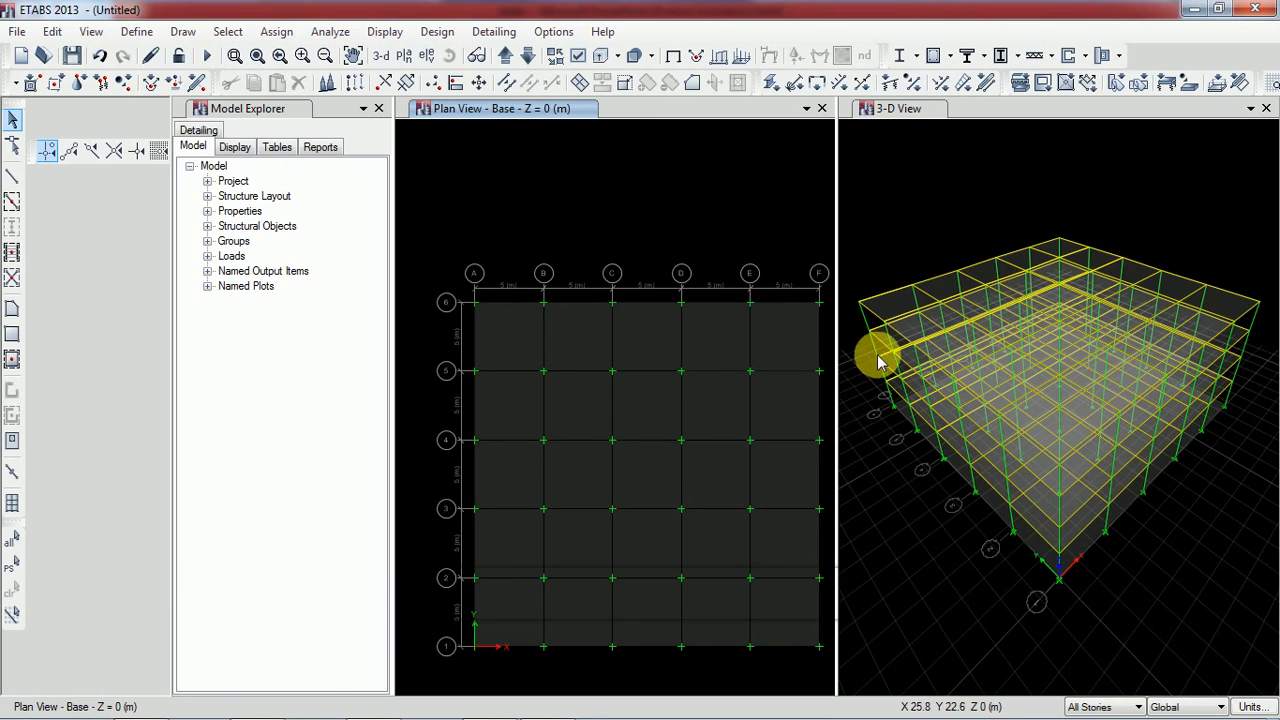
click(1103, 707)
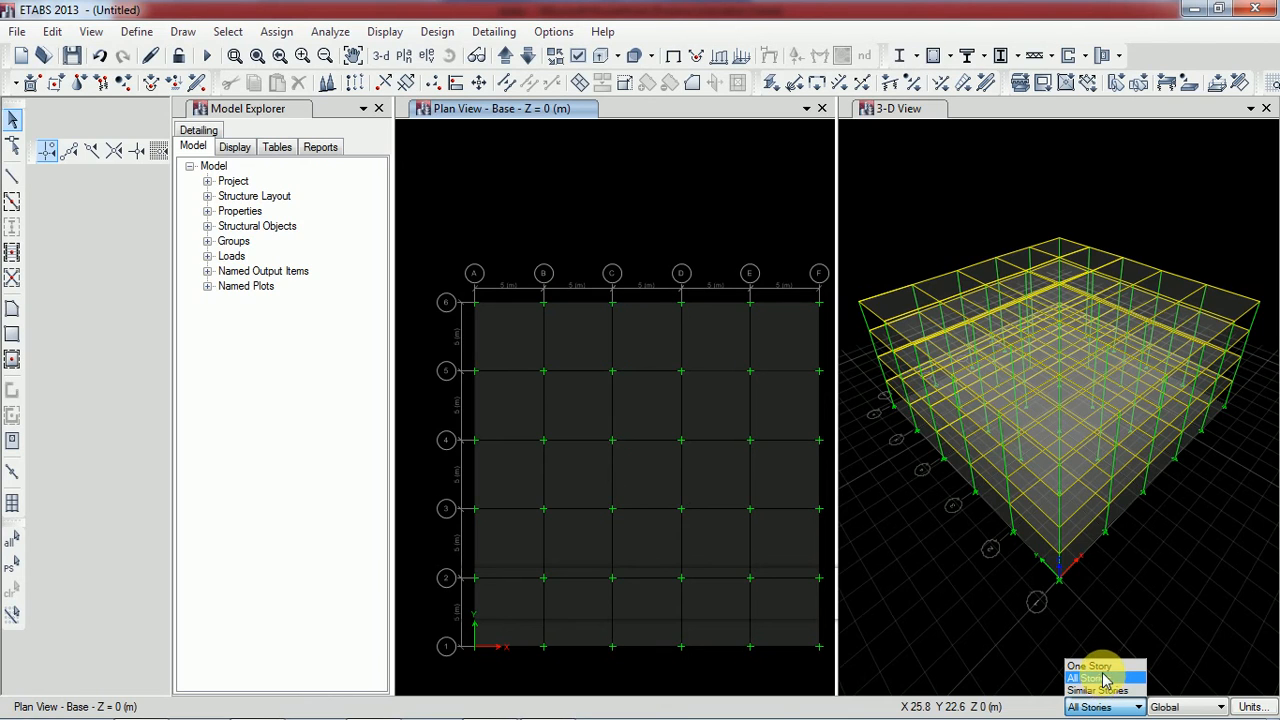
click(1100, 666)
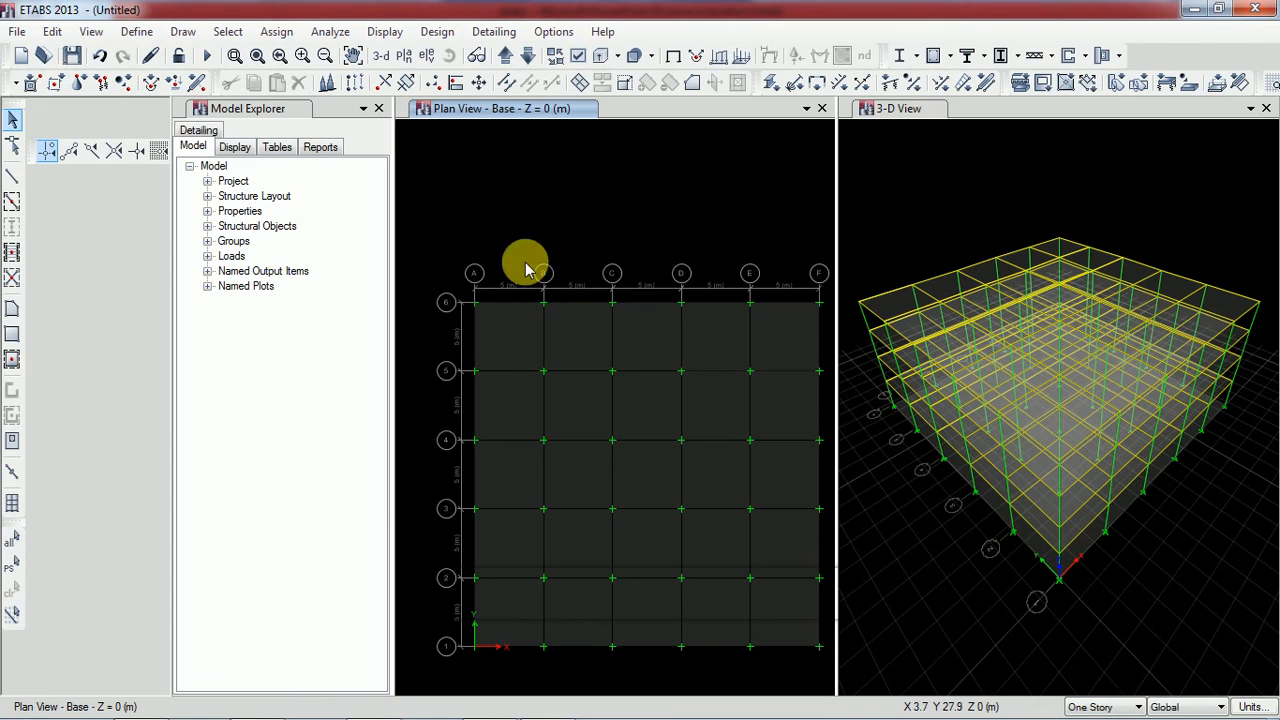
click(514, 334)
click(590, 334)
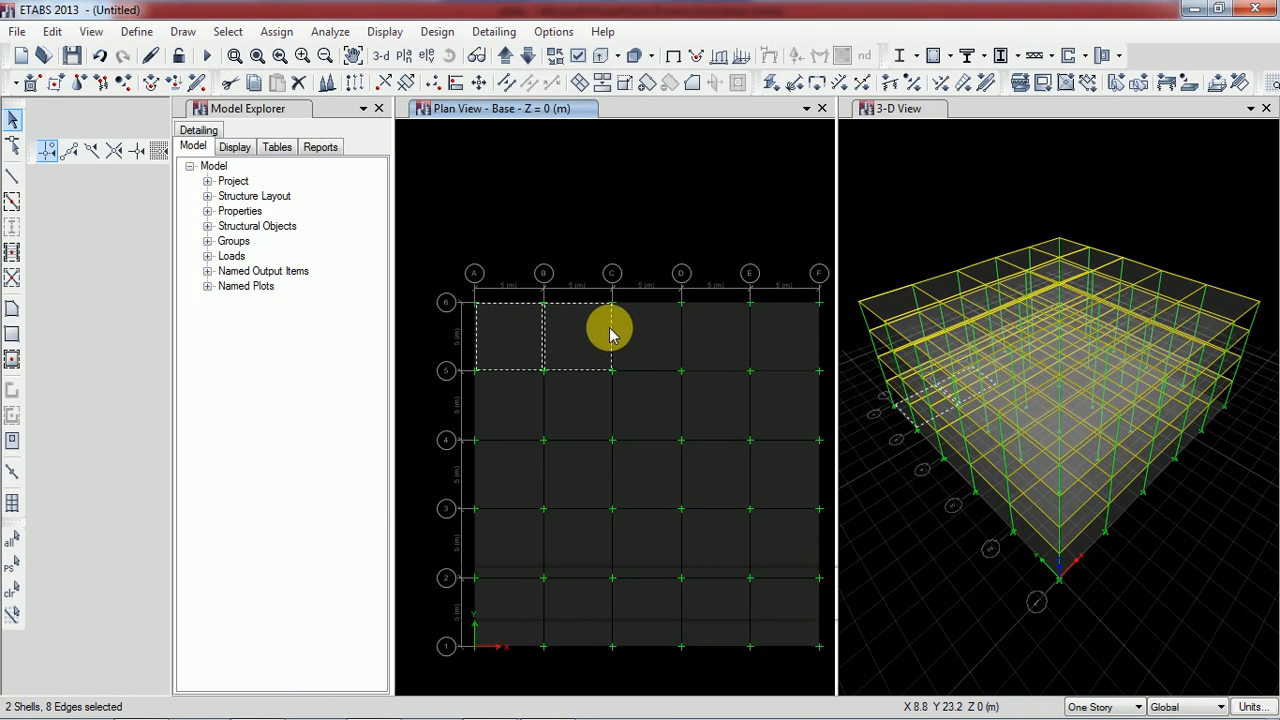
click(652, 331)
click(706, 337)
click(769, 343)
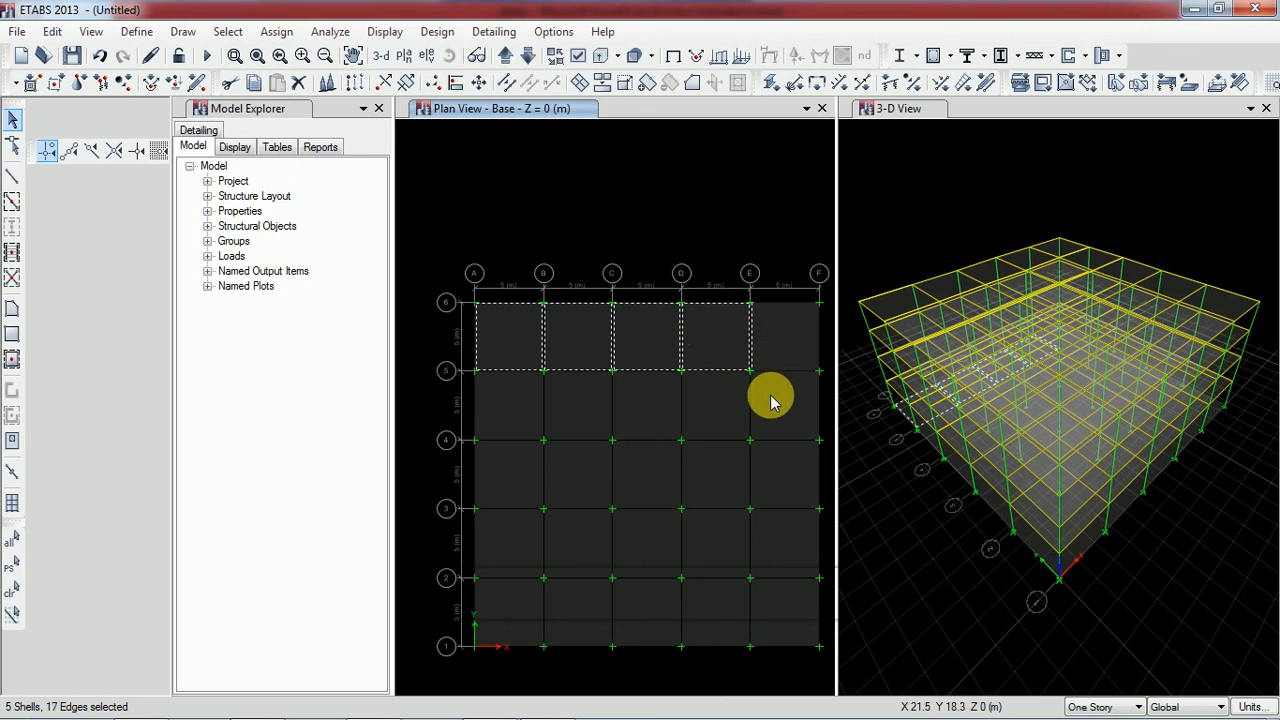
click(777, 400)
click(711, 400)
click(780, 336)
click(782, 336)
click(637, 405)
click(572, 406)
click(512, 402)
click(516, 474)
click(586, 474)
click(654, 469)
click(711, 465)
click(764, 470)
click(790, 532)
click(714, 534)
click(652, 537)
click(580, 540)
click(514, 533)
click(504, 606)
click(564, 606)
click(642, 602)
click(725, 612)
click(775, 606)
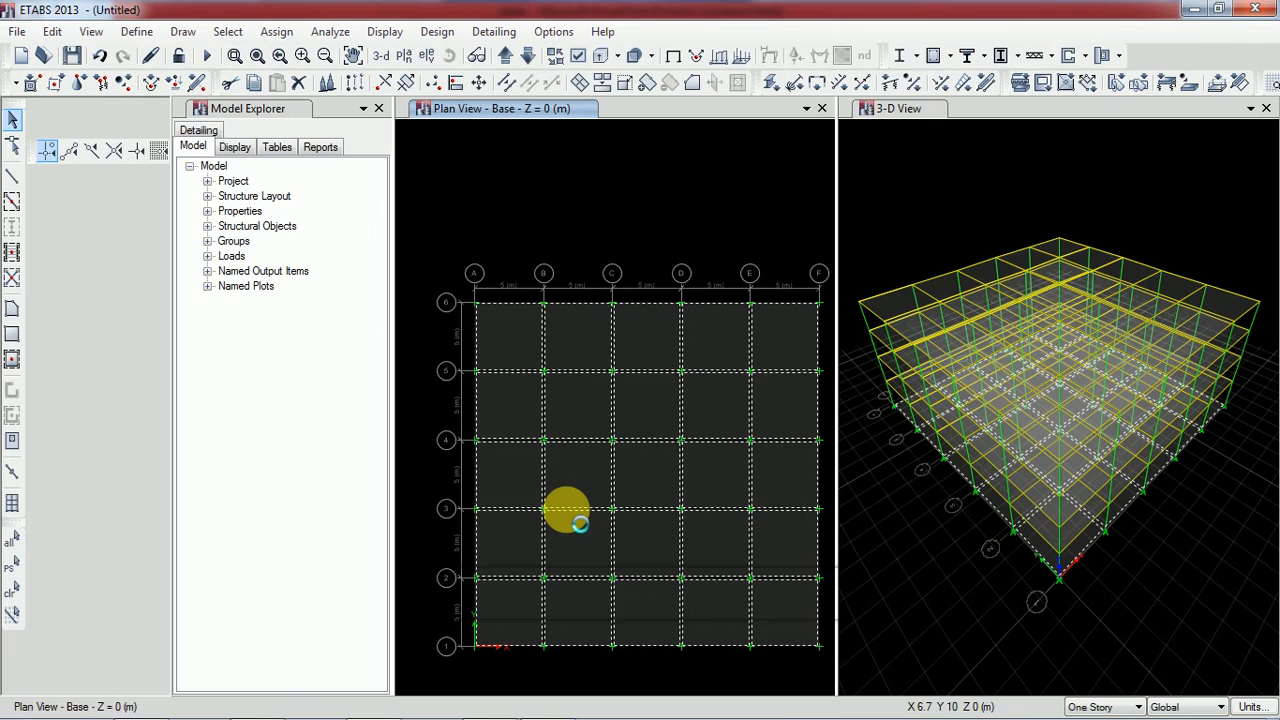
key(Delete)
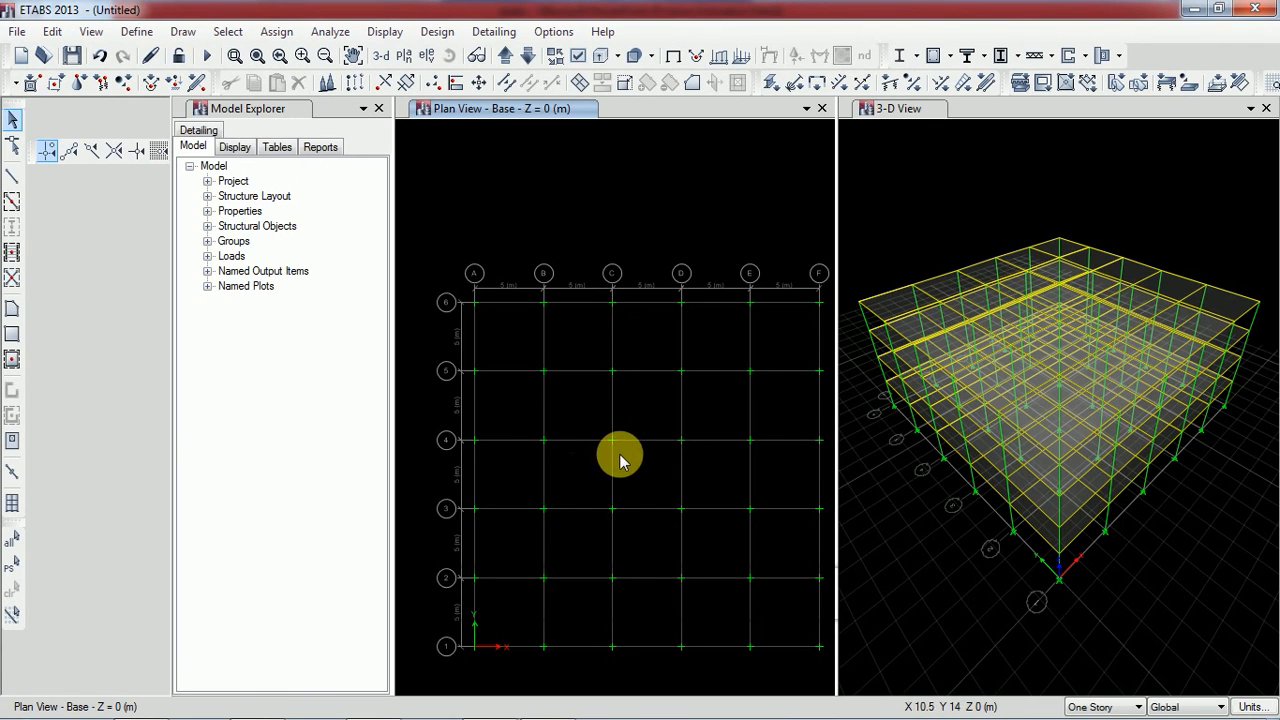
middle_drag(621, 452, 601, 430)
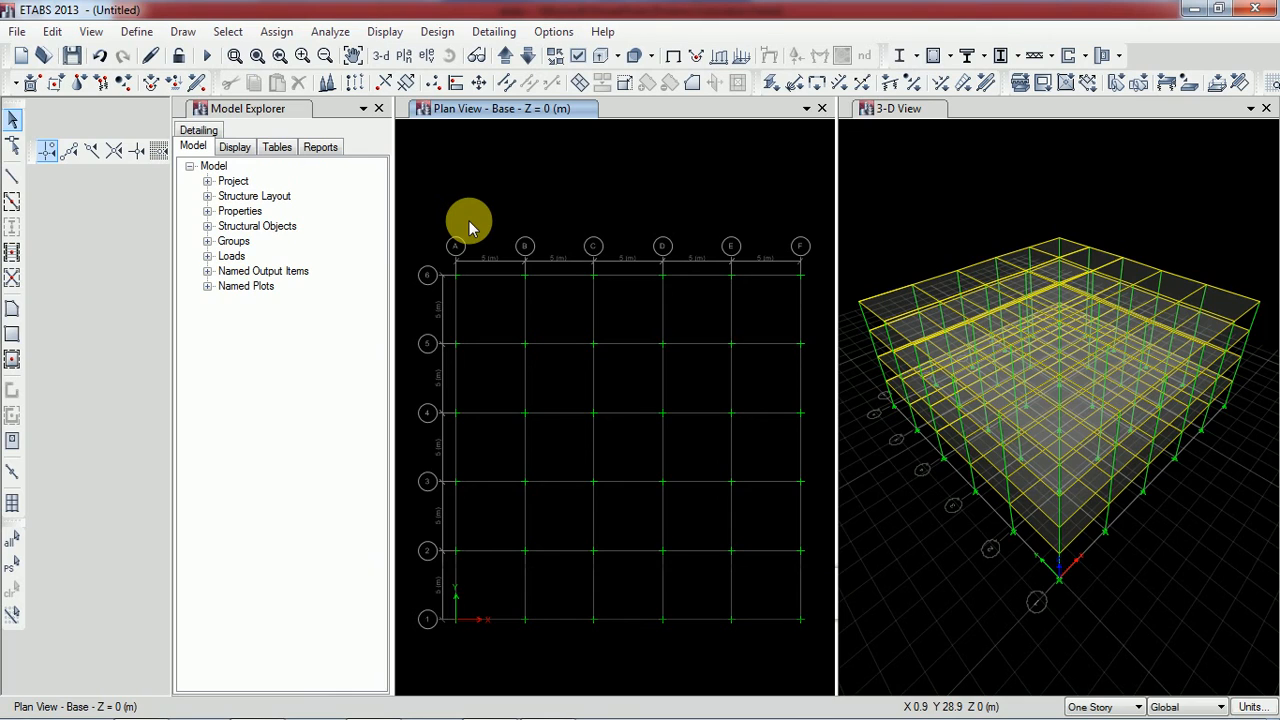
click(281, 33)
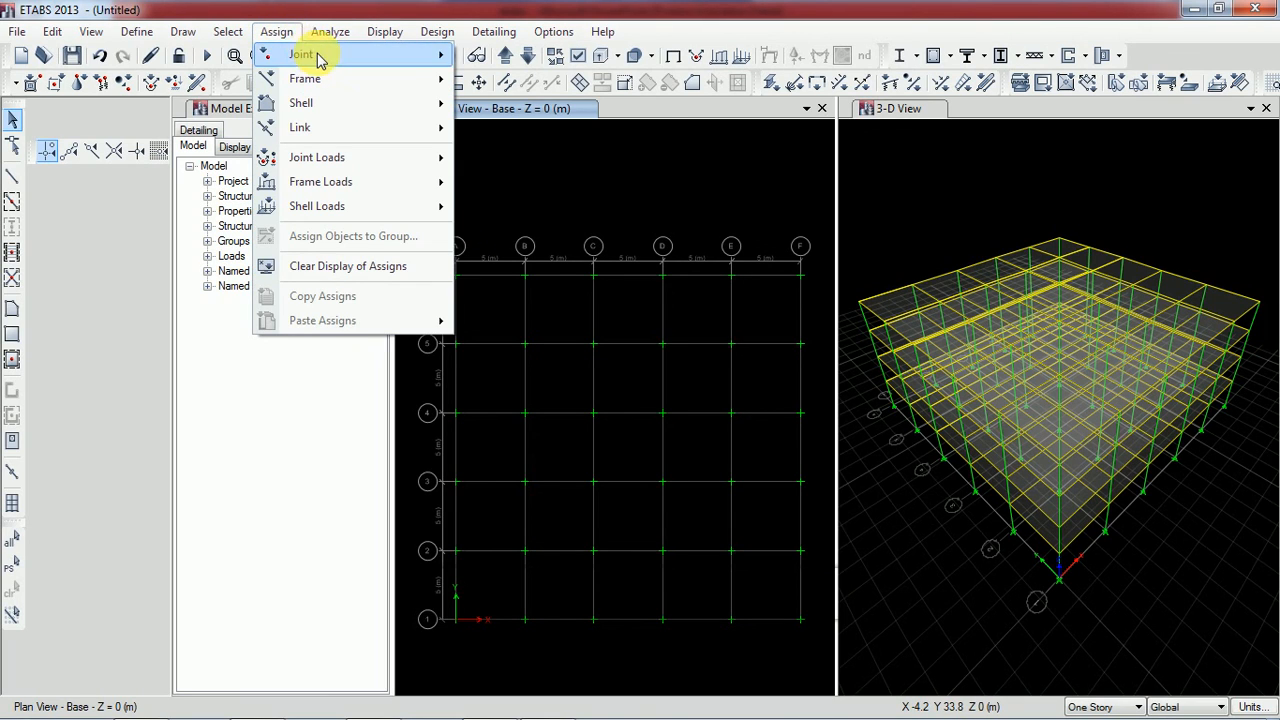
mouse_move(320, 60)
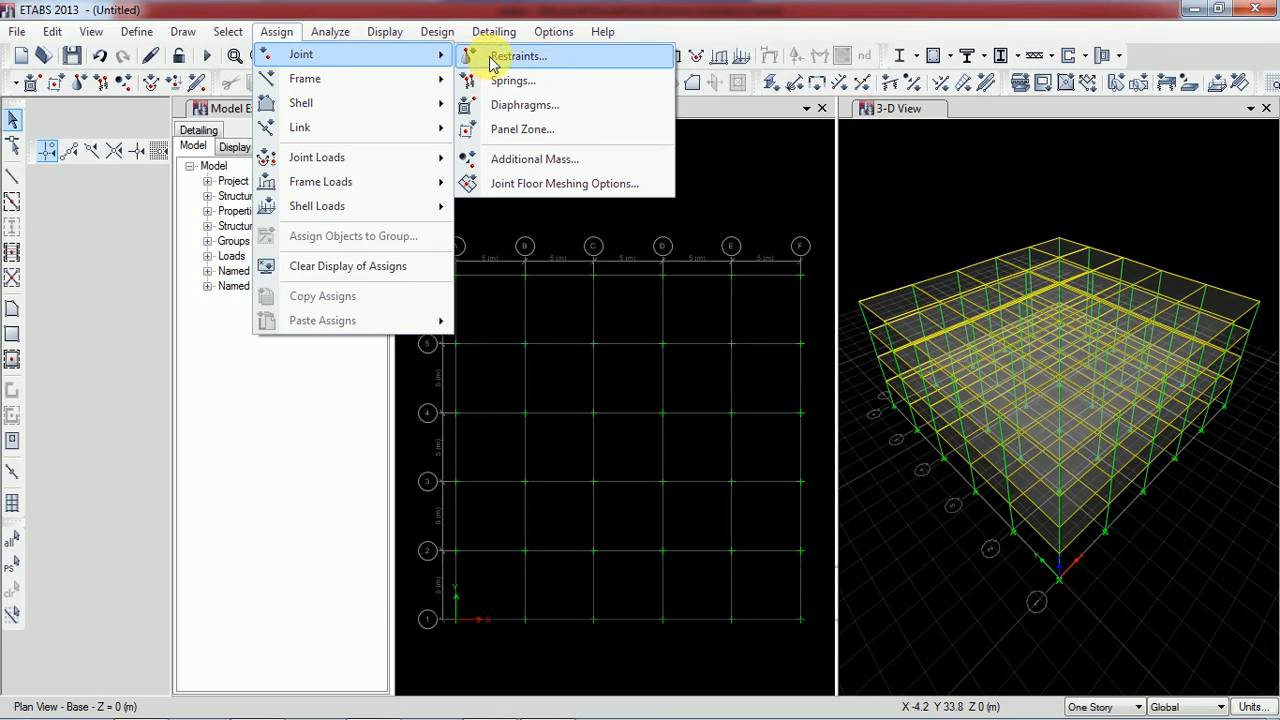
click(543, 63)
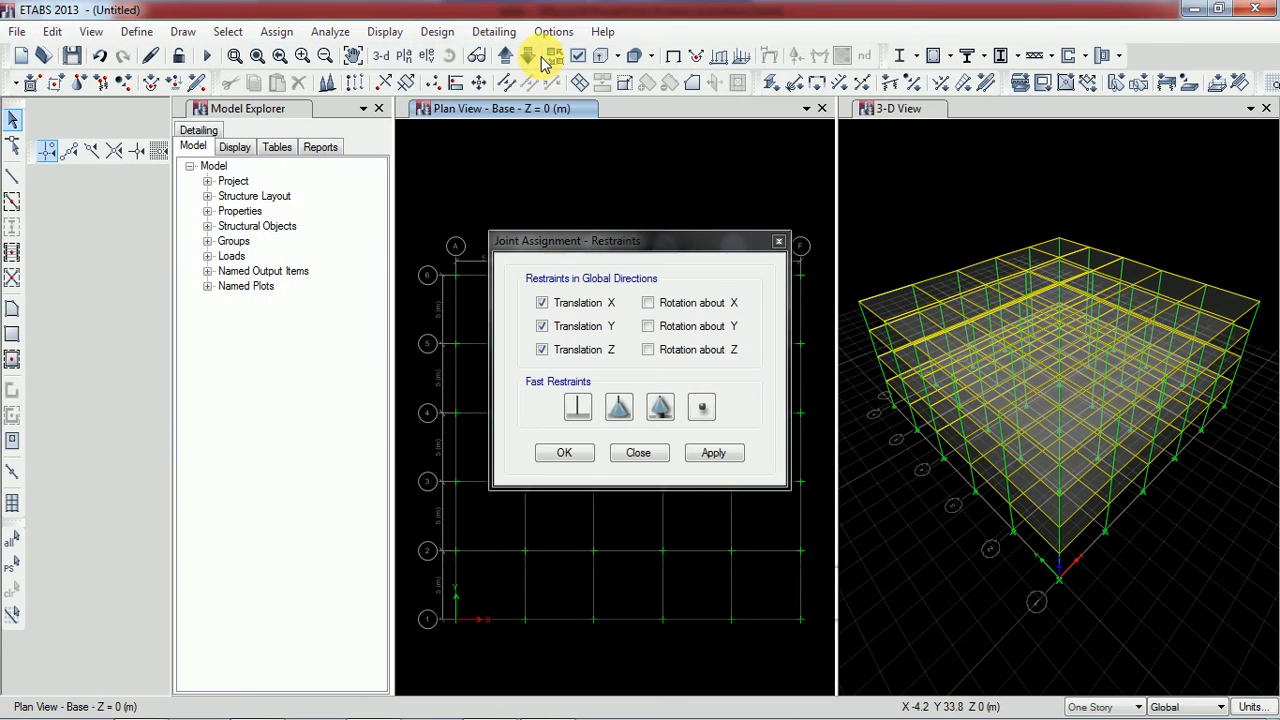
click(779, 243)
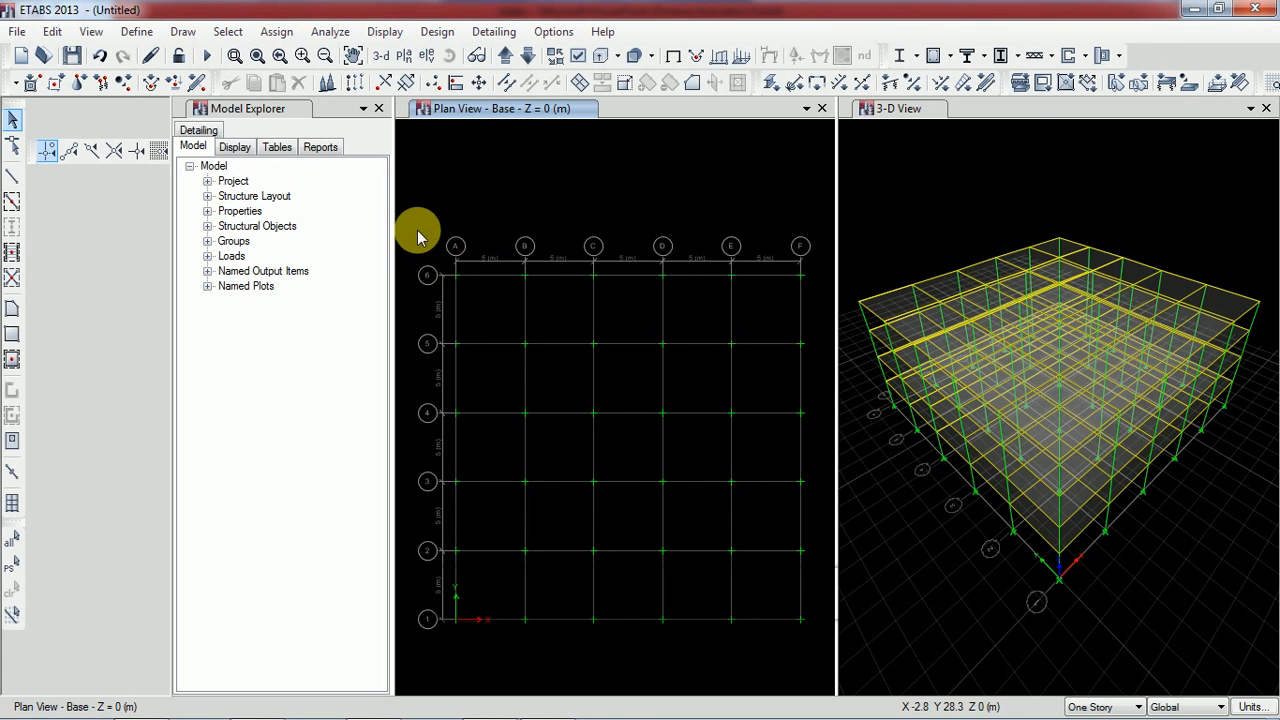
Assign fixed restraints, with all translations and rotations about X, Y and Z restrained, to all joints in the Base plan
drag(418, 230, 820, 670)
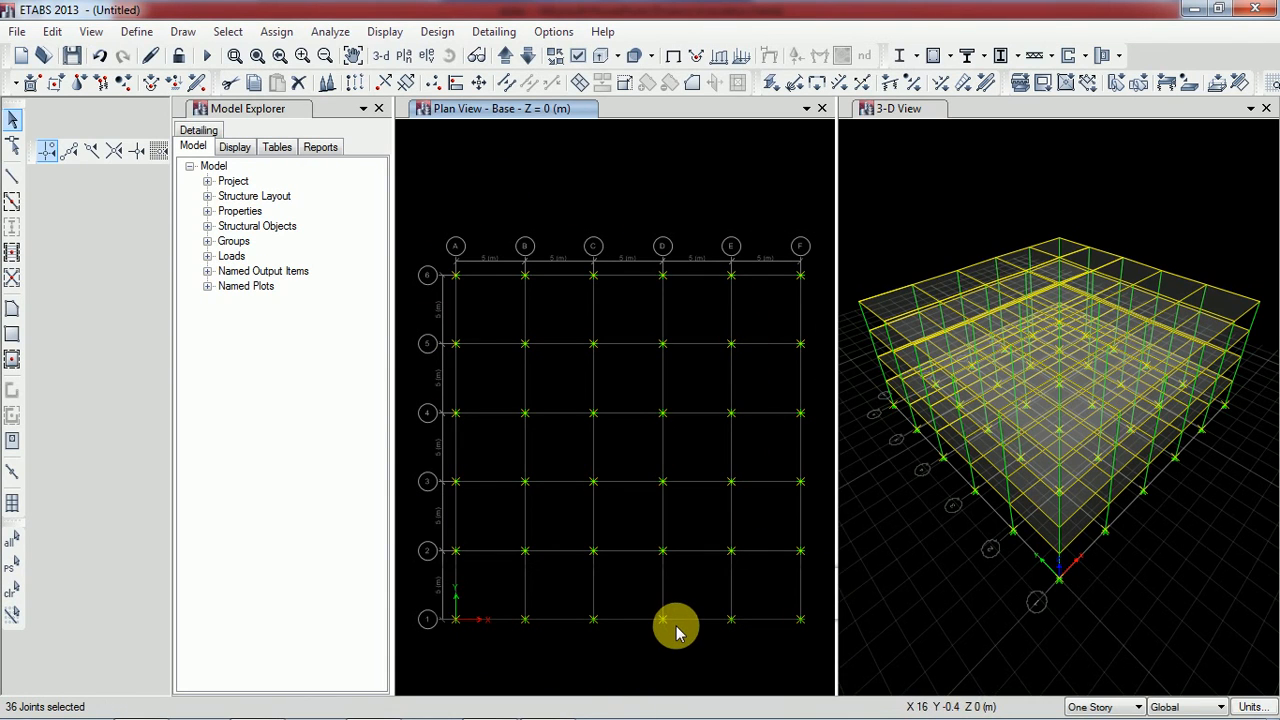
click(273, 37)
mouse_move(286, 62)
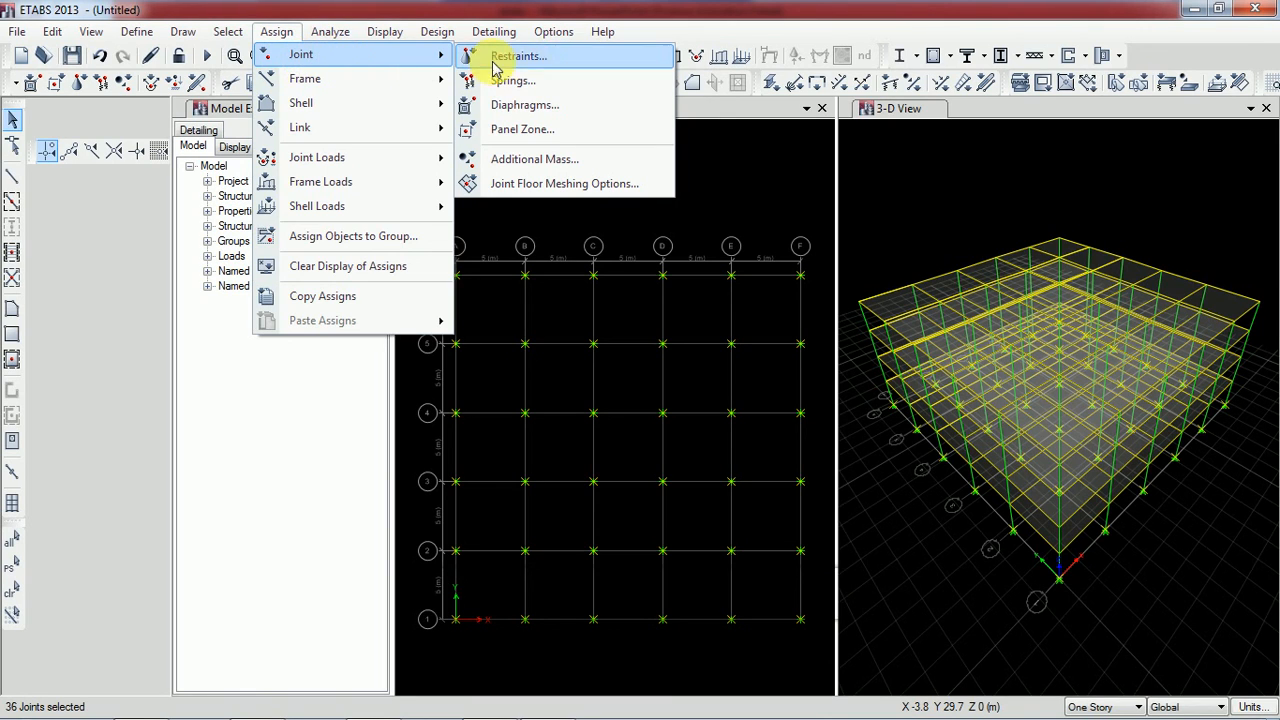
click(531, 60)
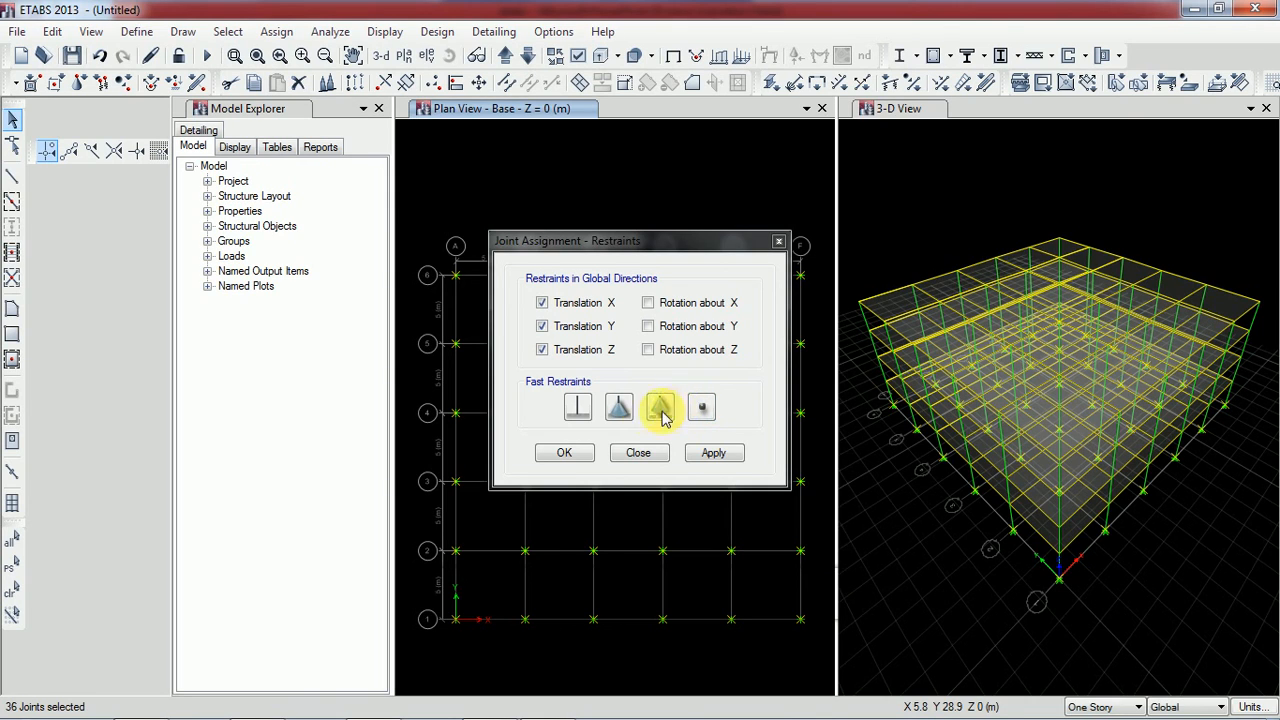
click(579, 408)
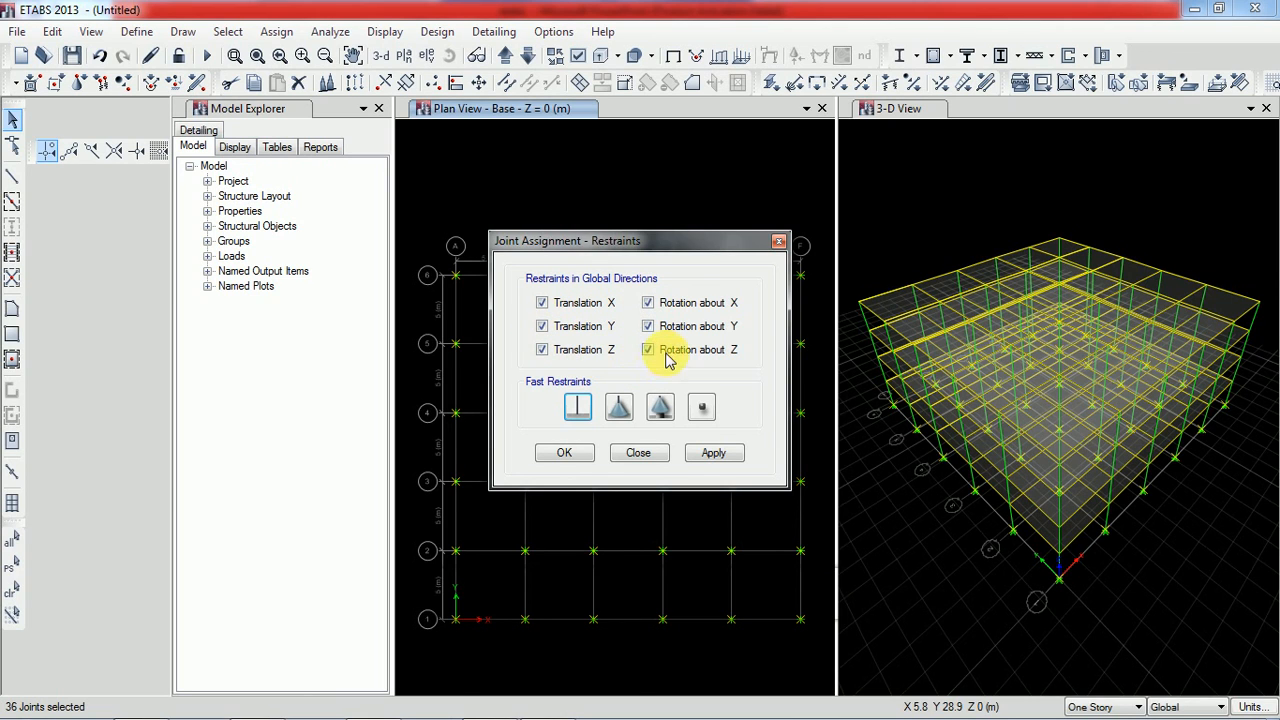
click(580, 407)
click(712, 454)
click(566, 454)
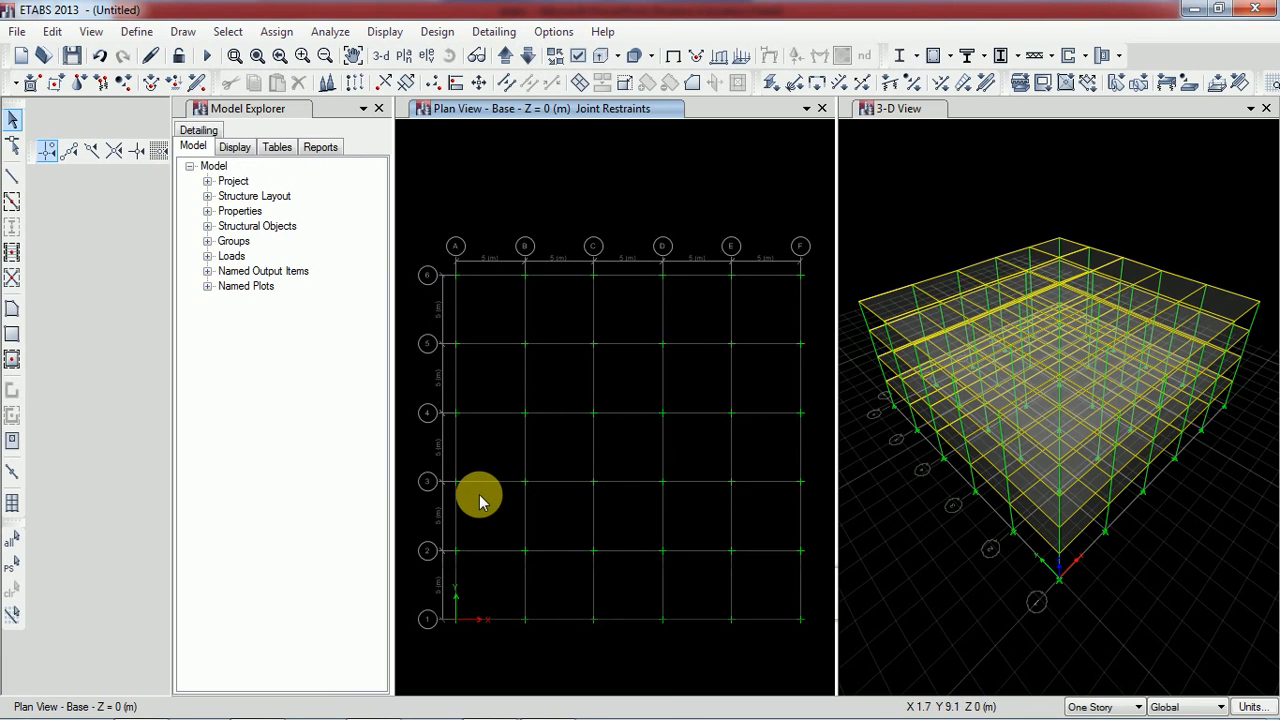
Show the Story1 plan and set the story scope to One Story
click(505, 56)
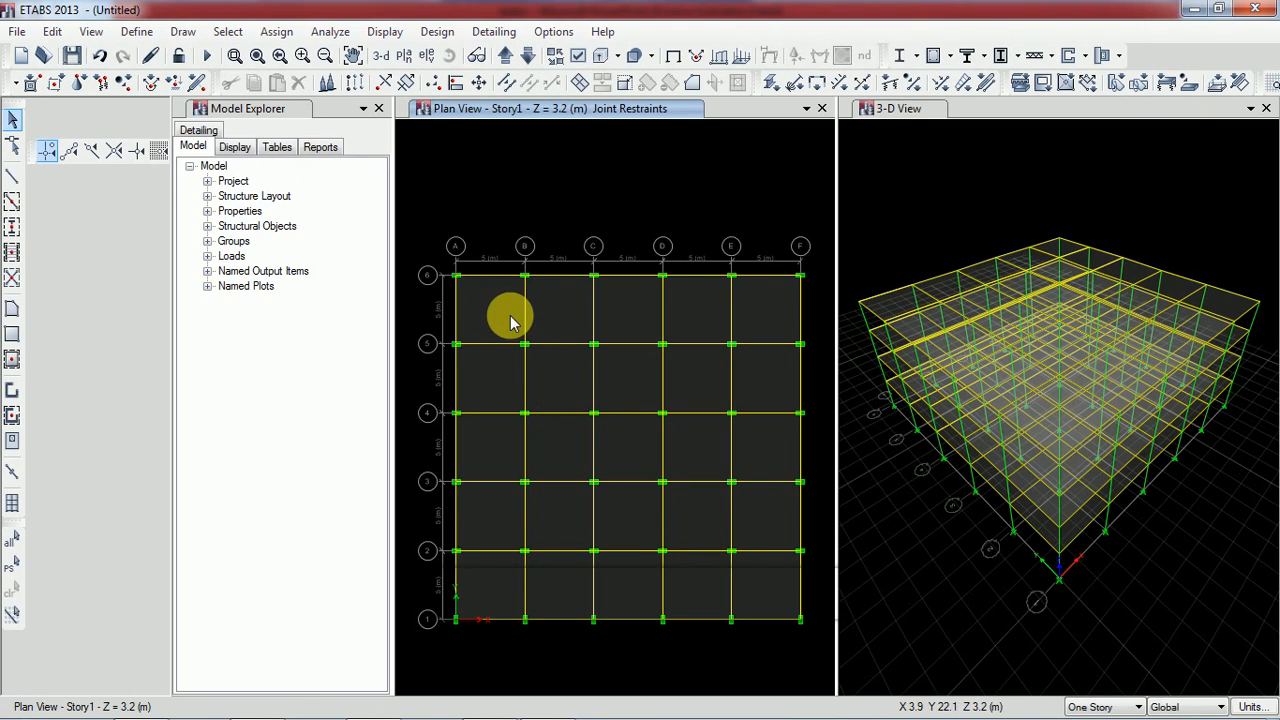
mouse_move(1085, 712)
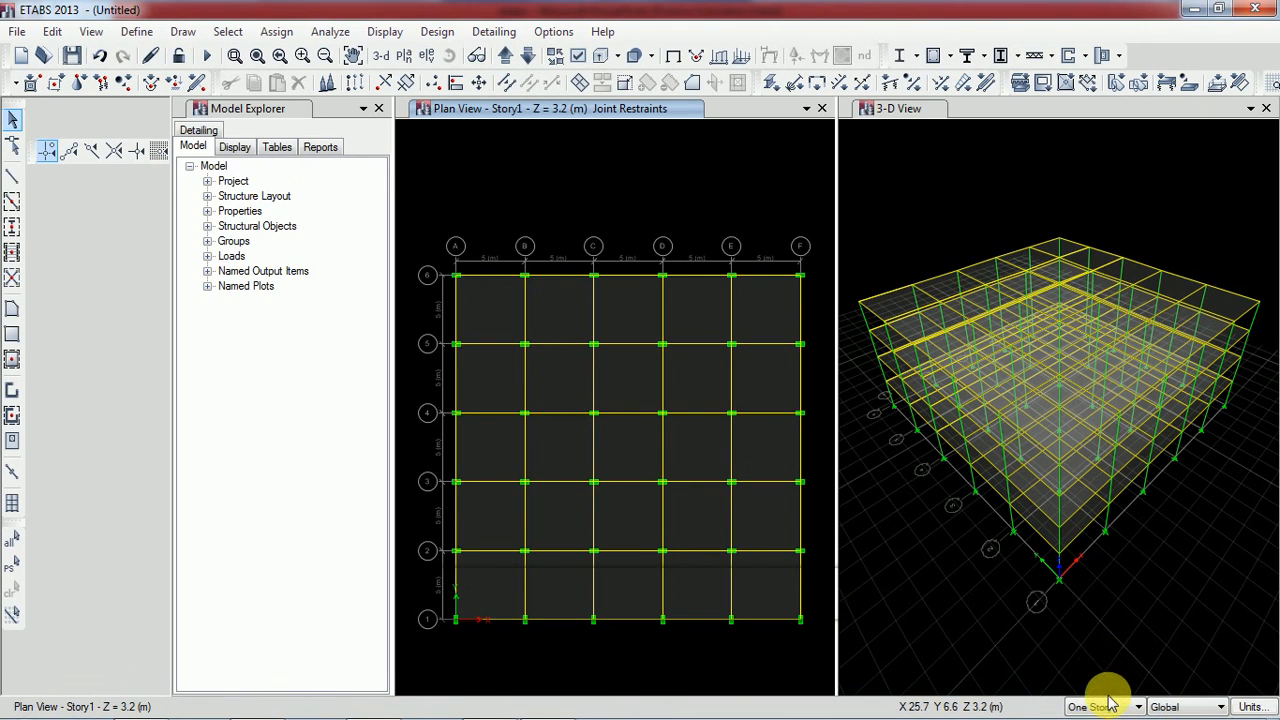
click(1110, 707)
click(1095, 664)
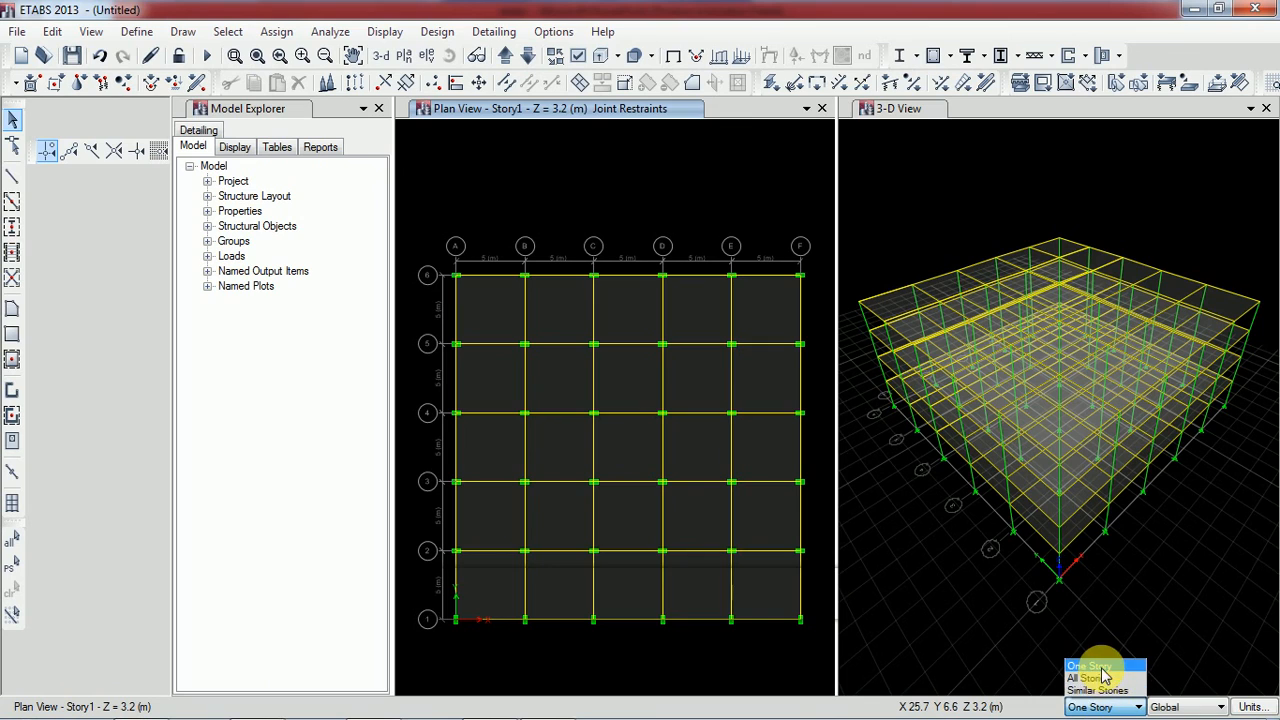
Delete all two-way slab panels between grid lines A to F and 1 to 6 in the Story1 plan
click(496, 301)
click(562, 296)
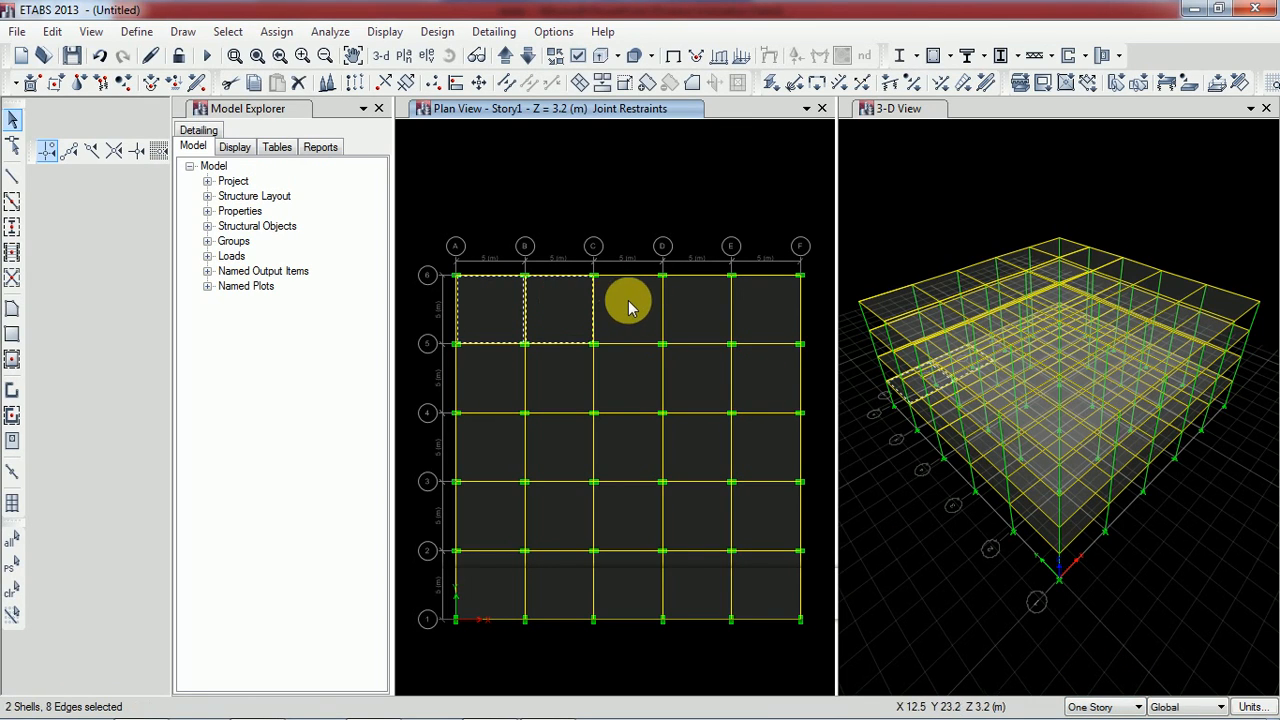
key(ctrl+a)
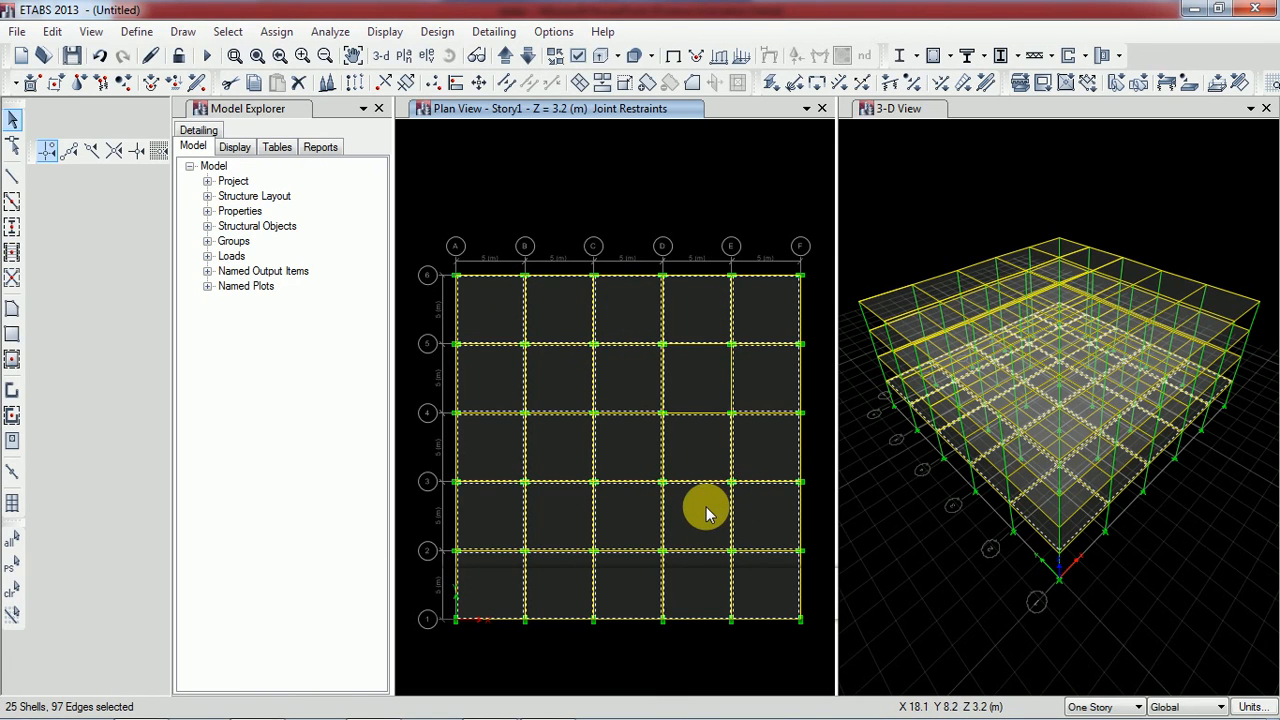
key(Delete)
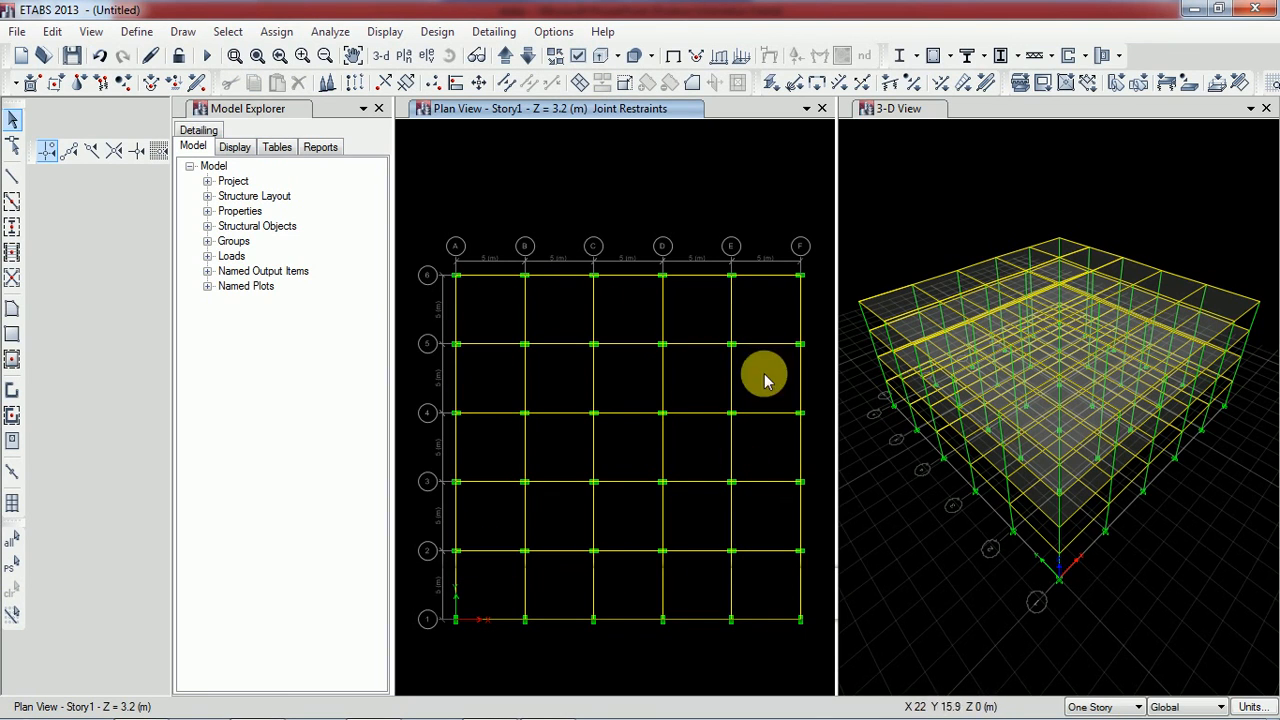
Delete the interior Story1 beams along grid lines B, C, D and E between lines 1 and 6
drag(758, 318, 481, 299)
drag(758, 365, 498, 374)
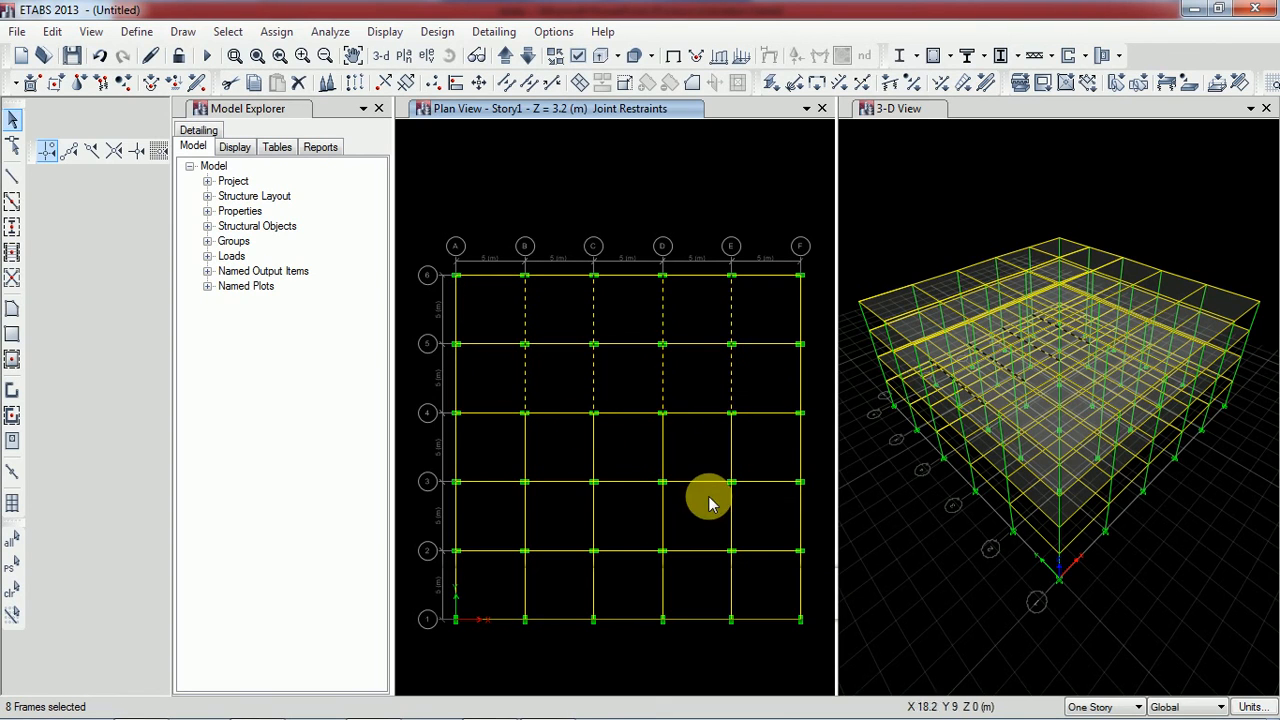
drag(757, 455, 500, 451)
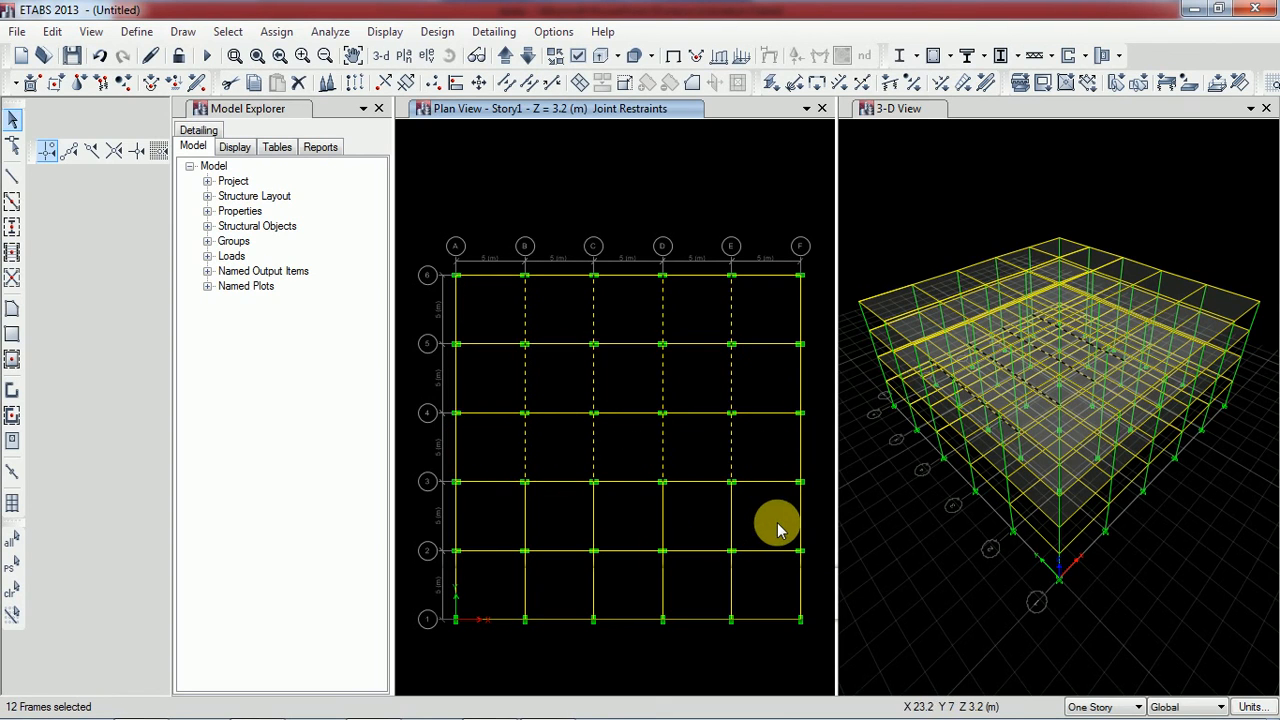
drag(771, 525, 480, 505)
drag(770, 588, 488, 573)
key(Delete)
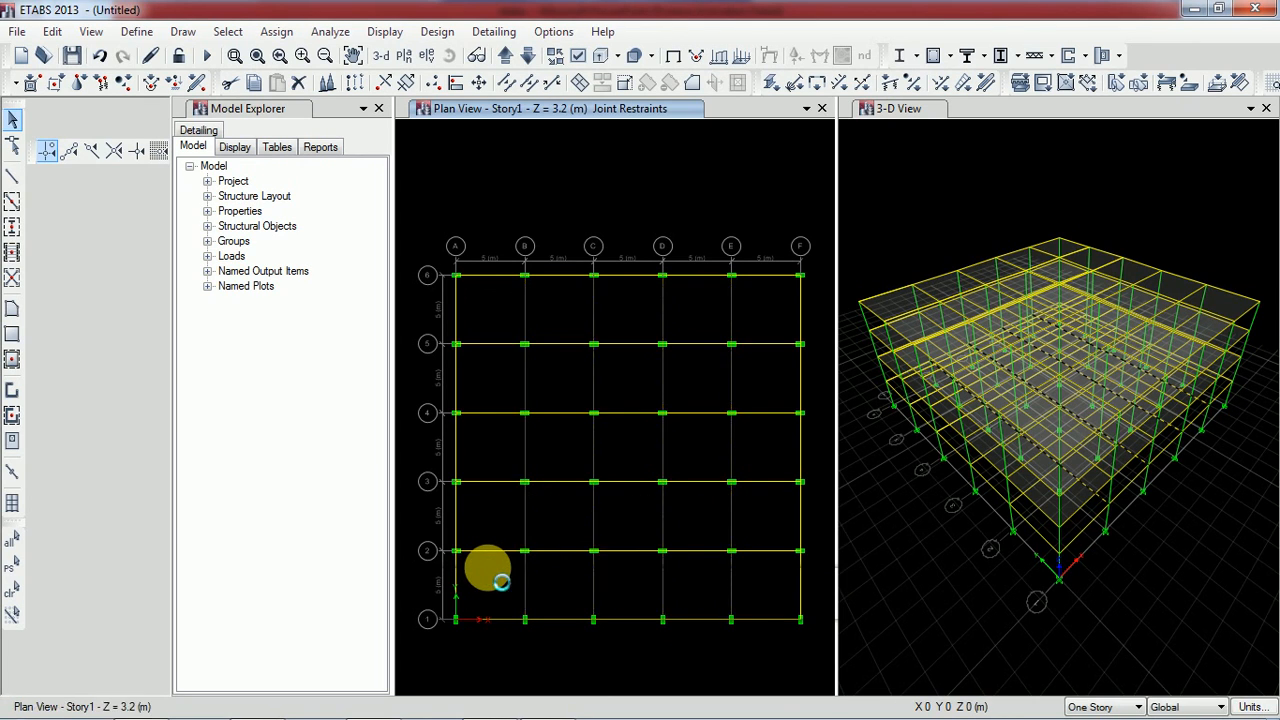
Delete the interior Story1 beams along grid lines 2, 3, 4 and 5 between lines A and F, keeping the perimeter beams
drag(492, 589, 486, 336)
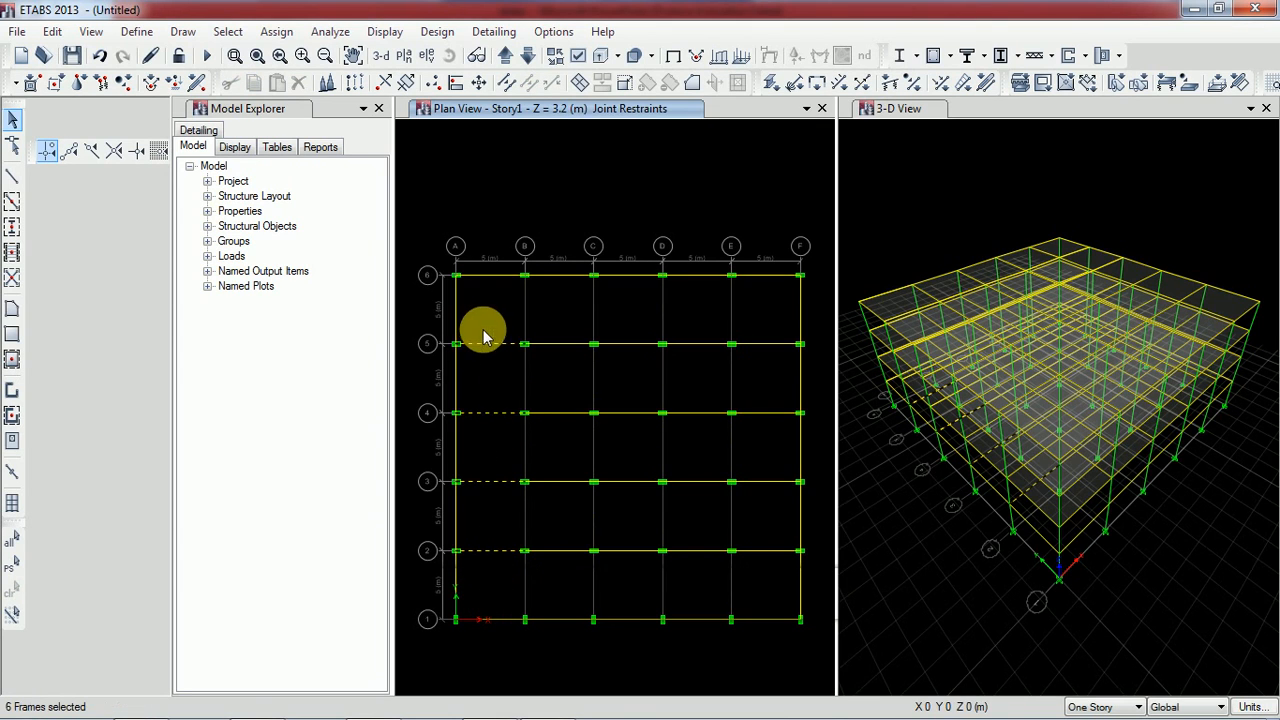
drag(568, 583, 537, 328)
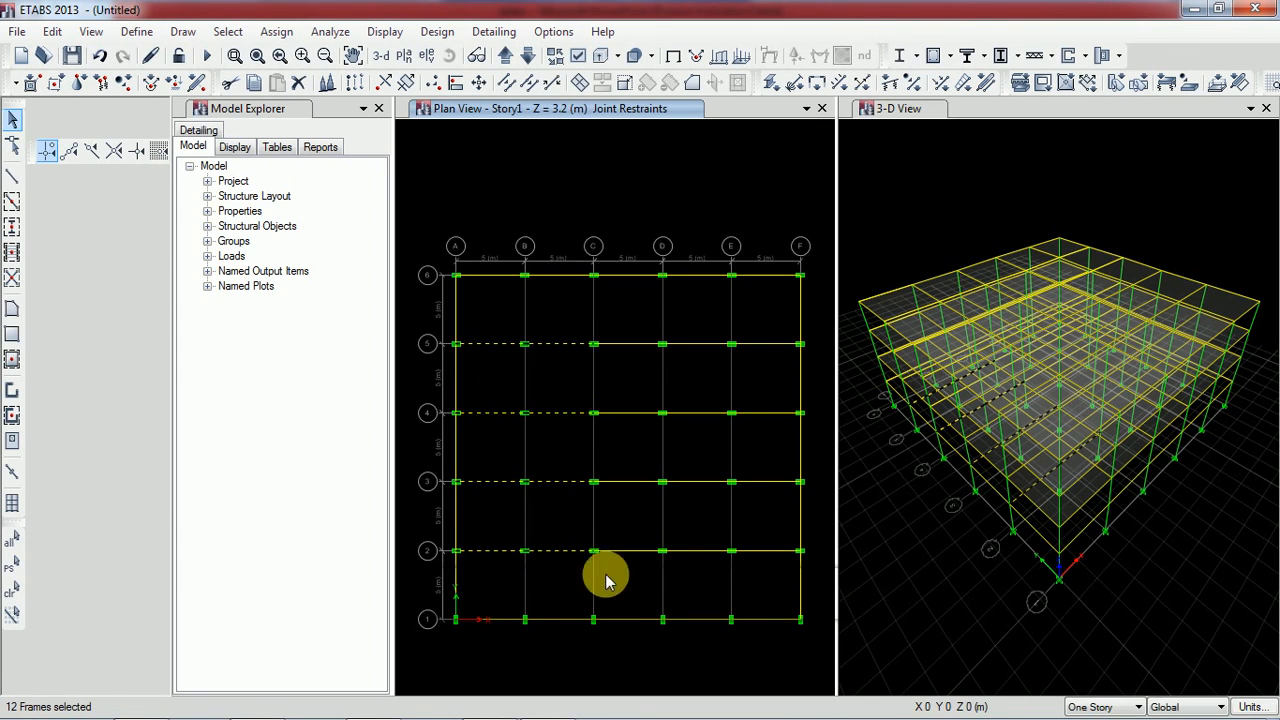
drag(625, 582, 592, 318)
drag(708, 571, 686, 320)
drag(768, 563, 749, 334)
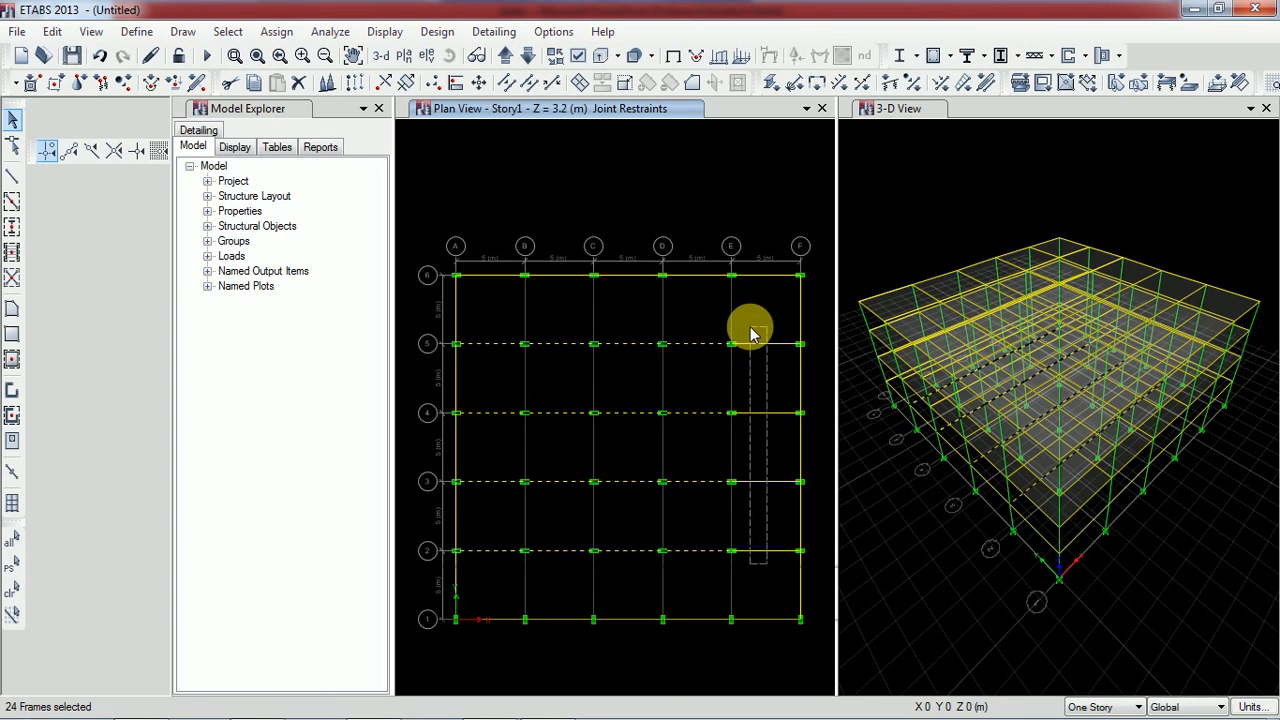
key(Delete)
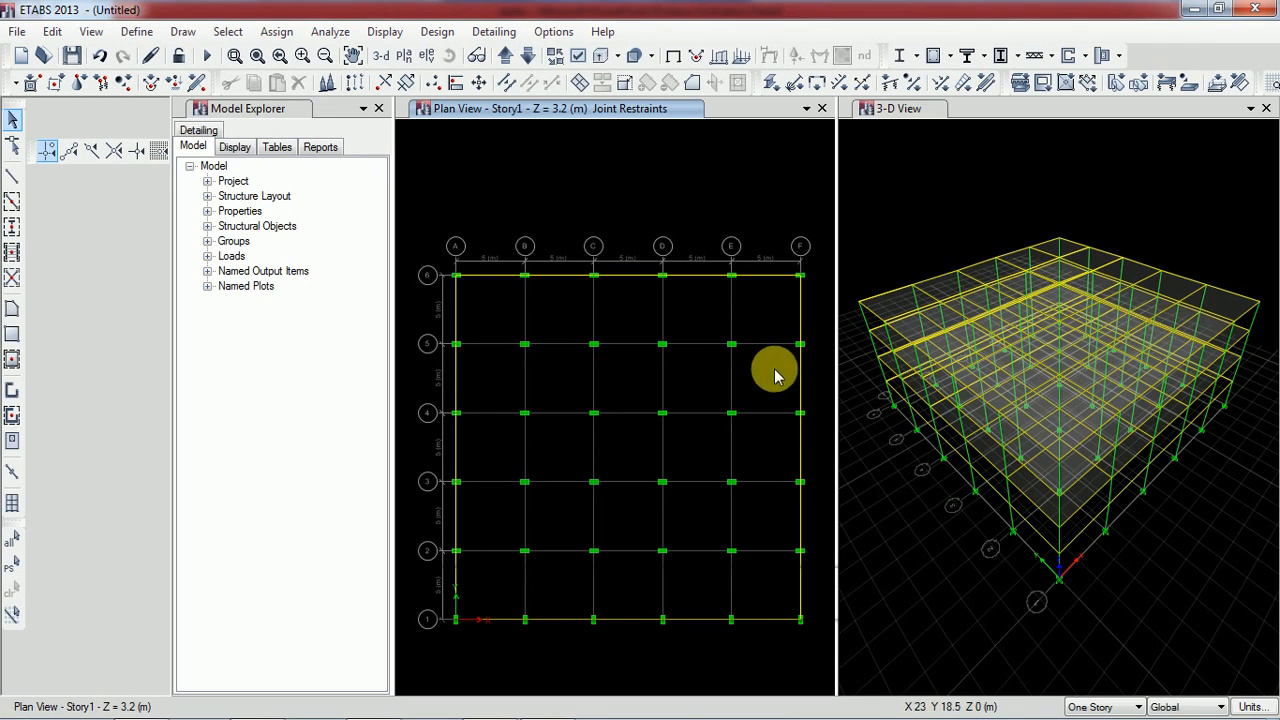
Move the plan view up from Story1 to Story3
click(510, 55)
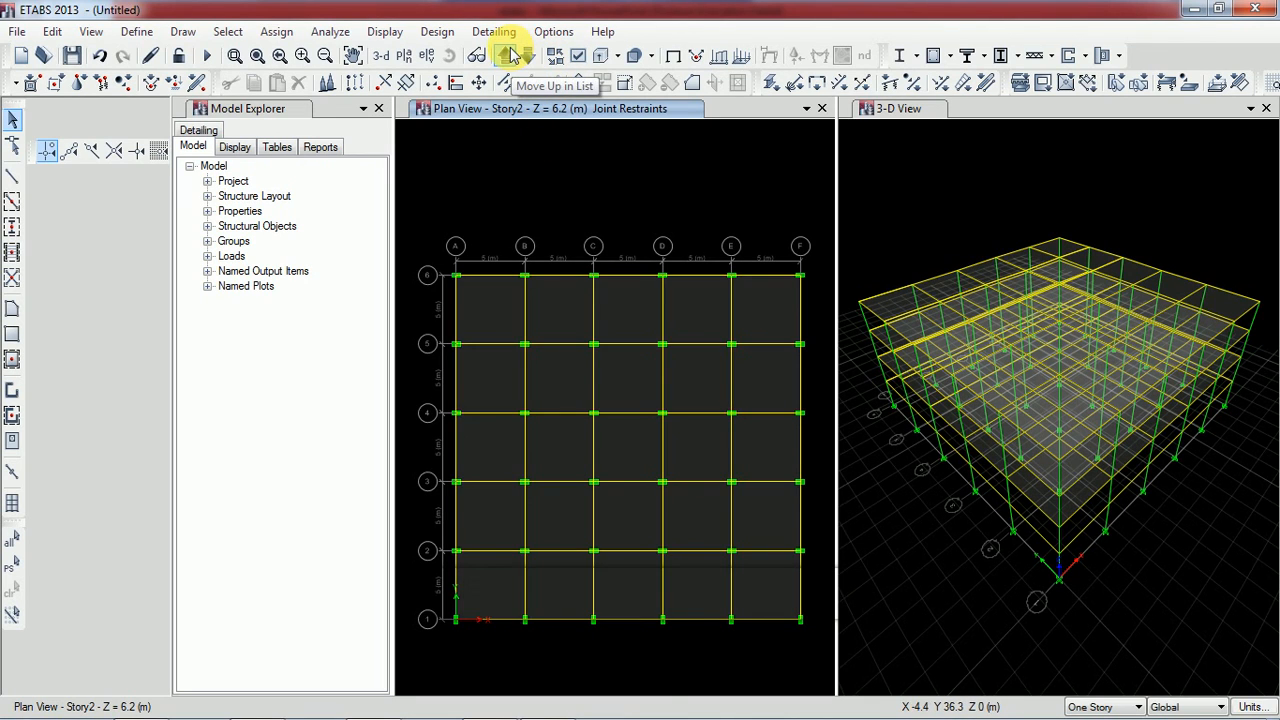
click(511, 55)
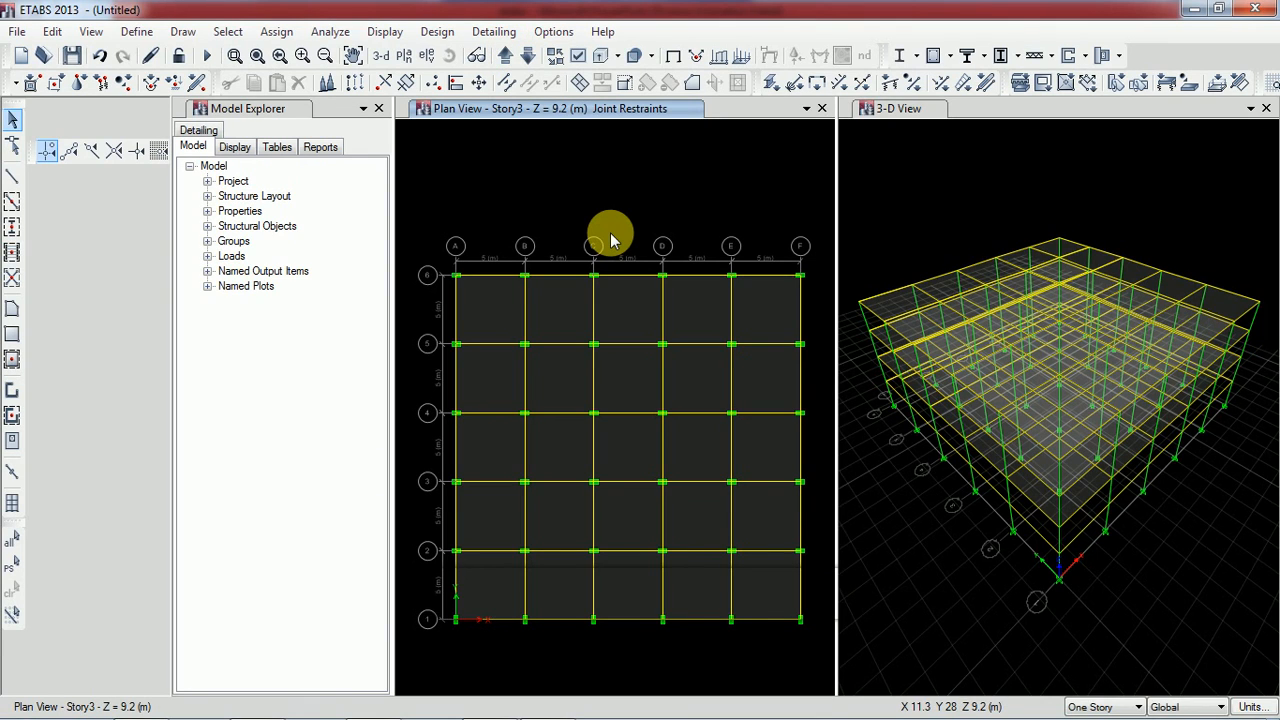